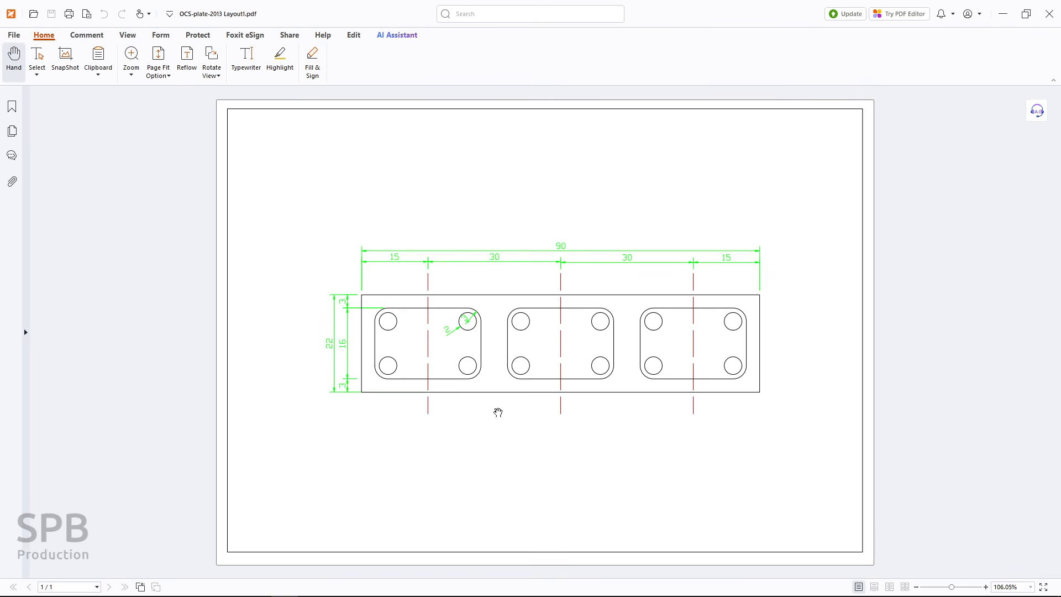
Switch to the browser and look through the Open CAD Studio project page.
key("alt+Tab")
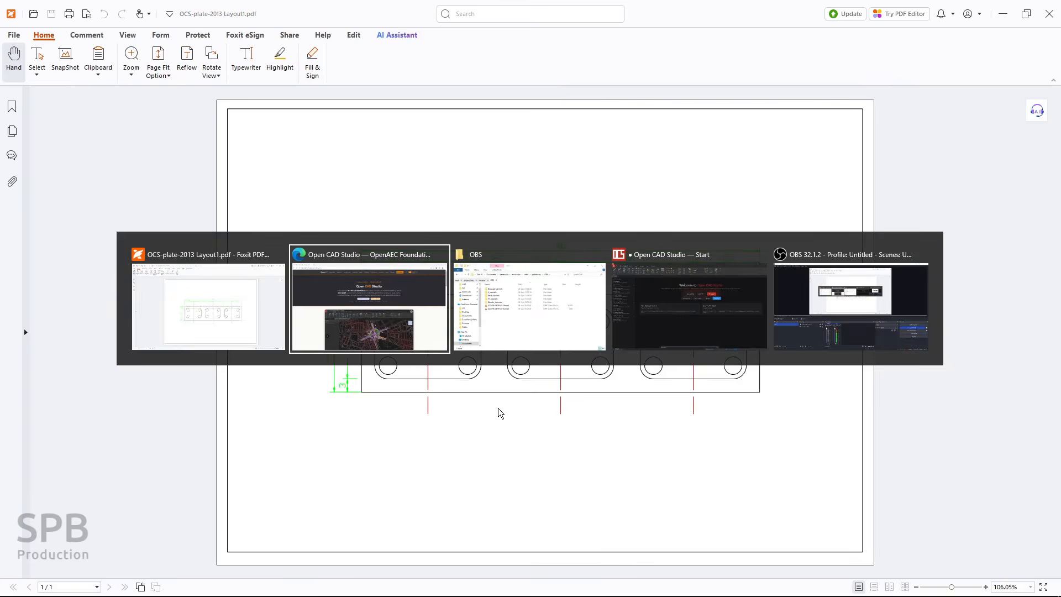
left_click(518, 176)
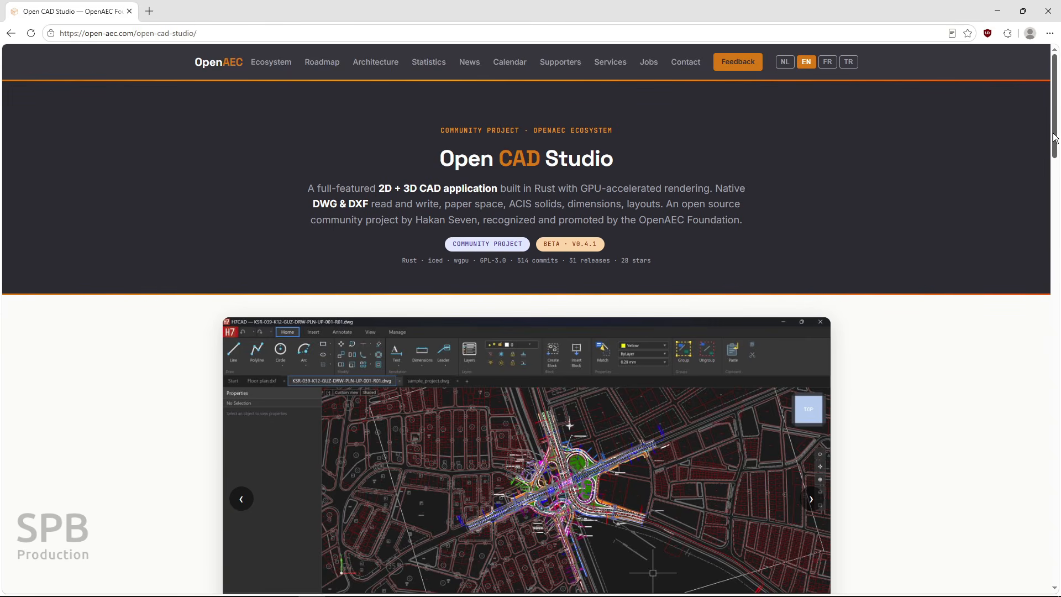
left_click_drag(1054, 138, 1045, 262)
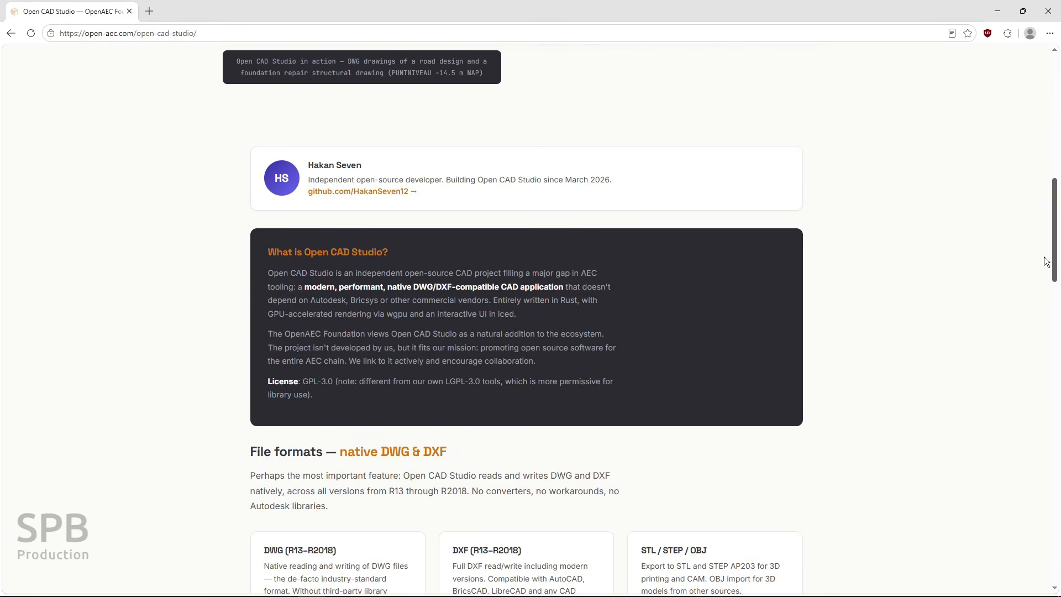
scroll(1046, 262, "up", 12)
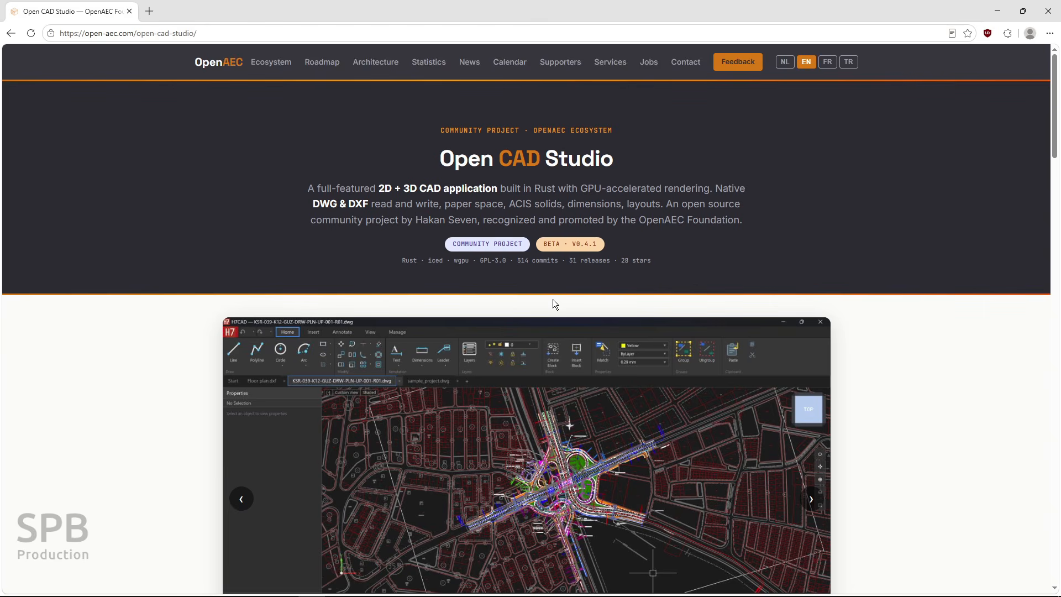
Switch to Open CAD Studio and create a new drawing.
key("alt+Tab")
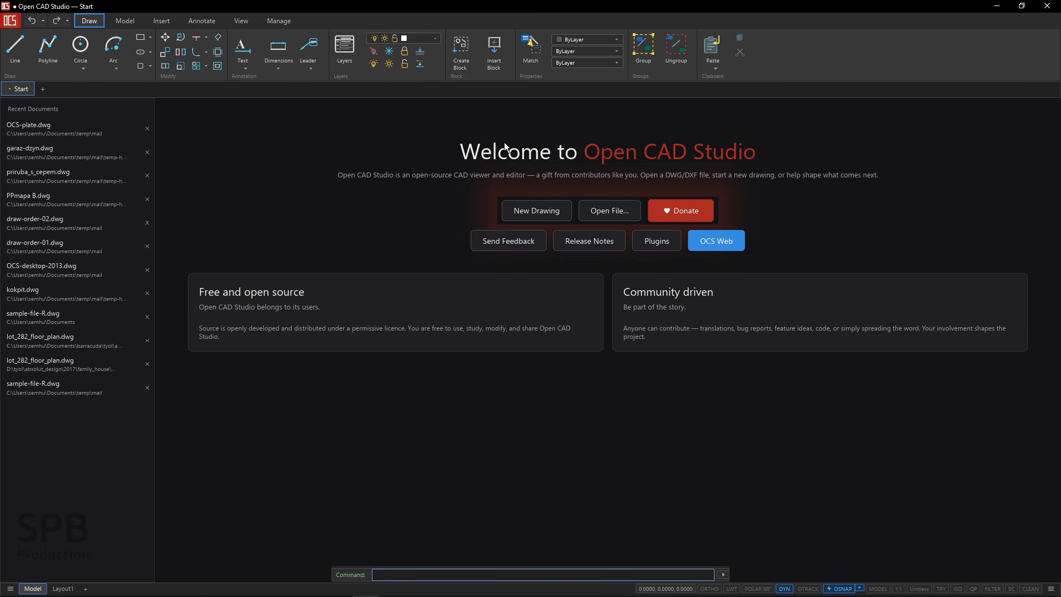
left_click(524, 218)
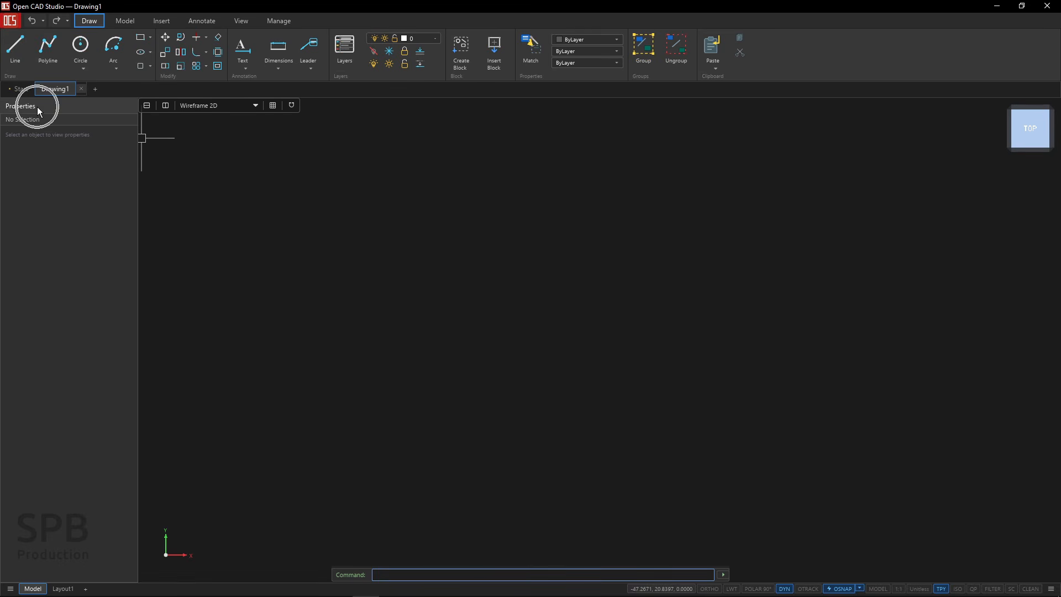
left_click(553, 315)
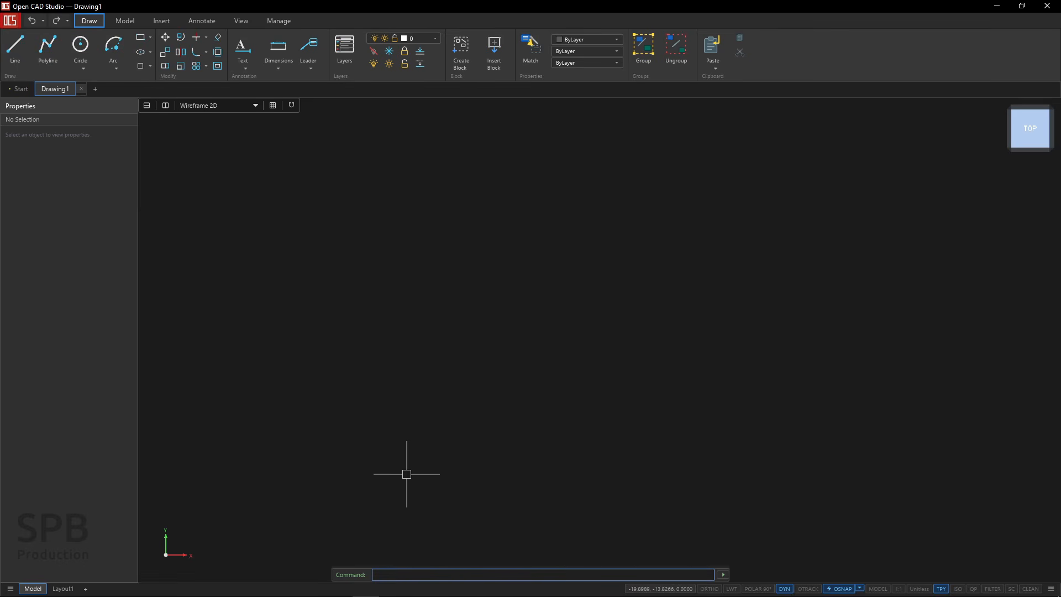
Switch to the plate PDF in Foxit and examine the dimensions of the reference drawing up close.
key("alt+Tab")
key("alt+Tab")
key("alt+Tab")
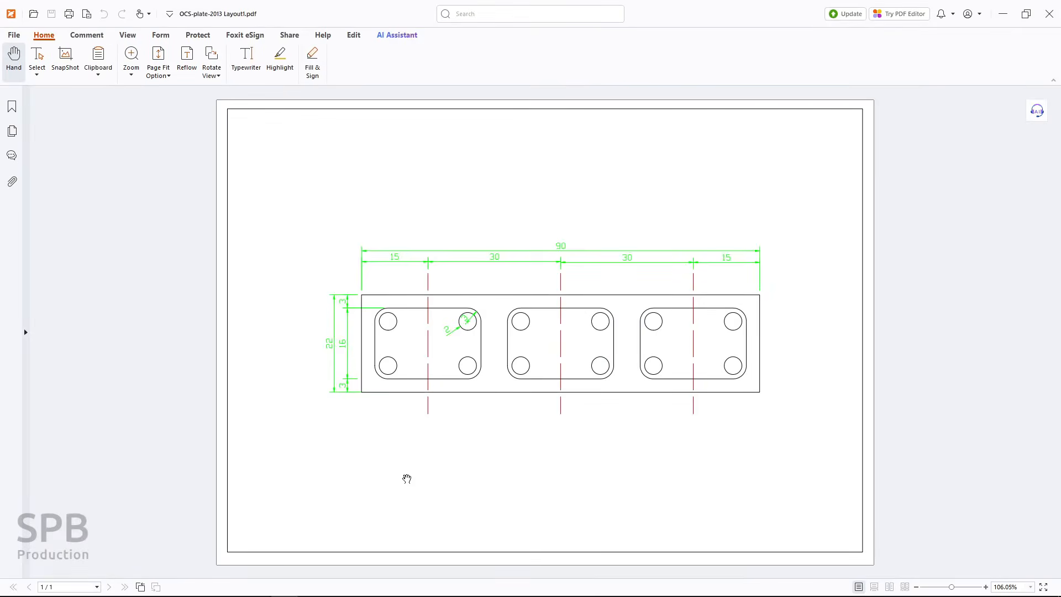
scroll(532, 368, "up", 3, "ctrl")
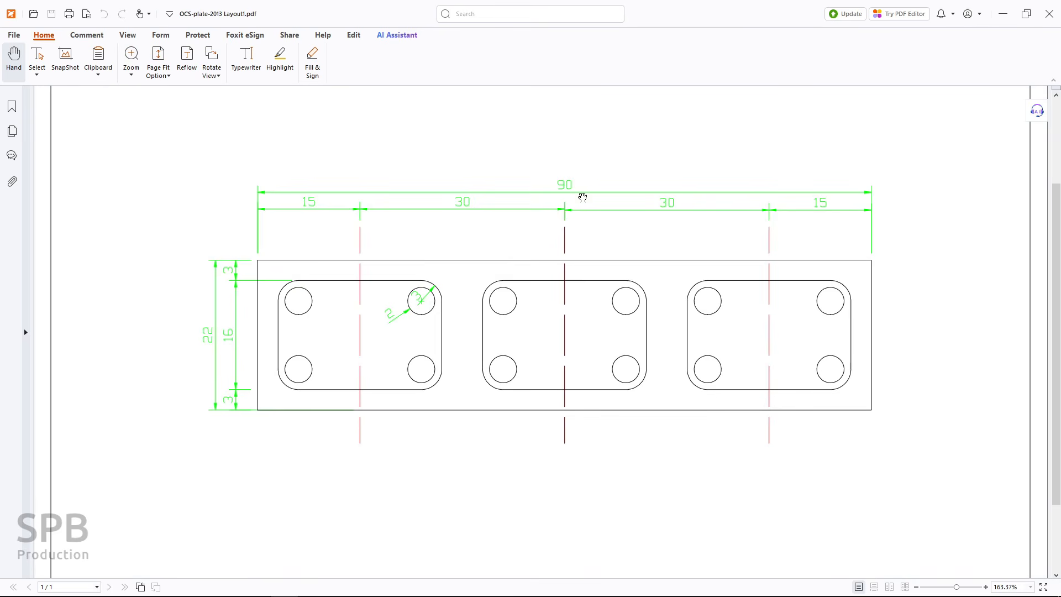
In Open CAD Studio, draw the plate outline as a rectangle 90 wide and 22 high with its first corner at 0,0.
key("alt+Tab")
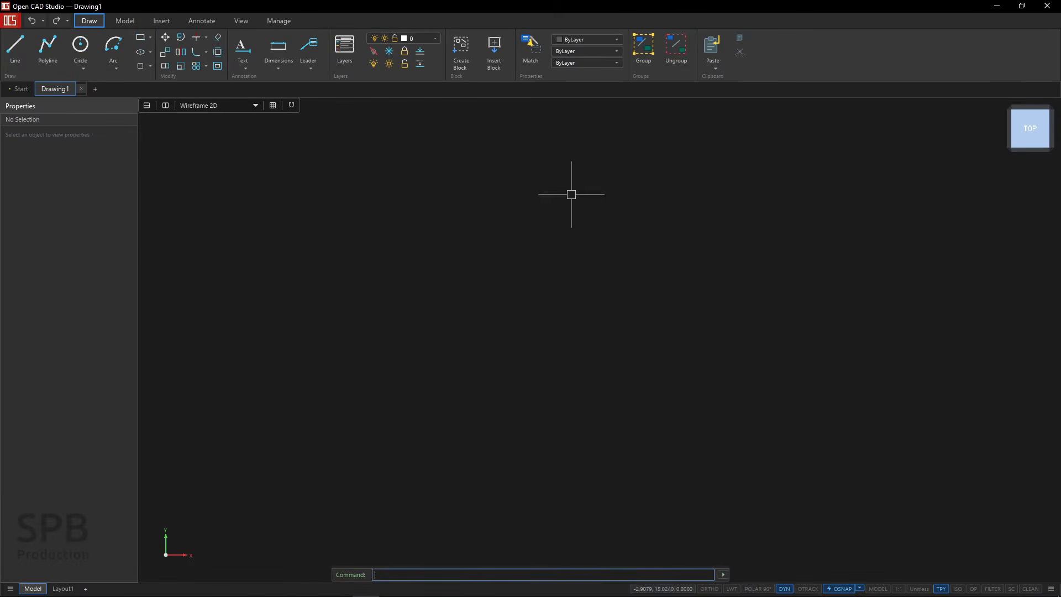
left_click(144, 42)
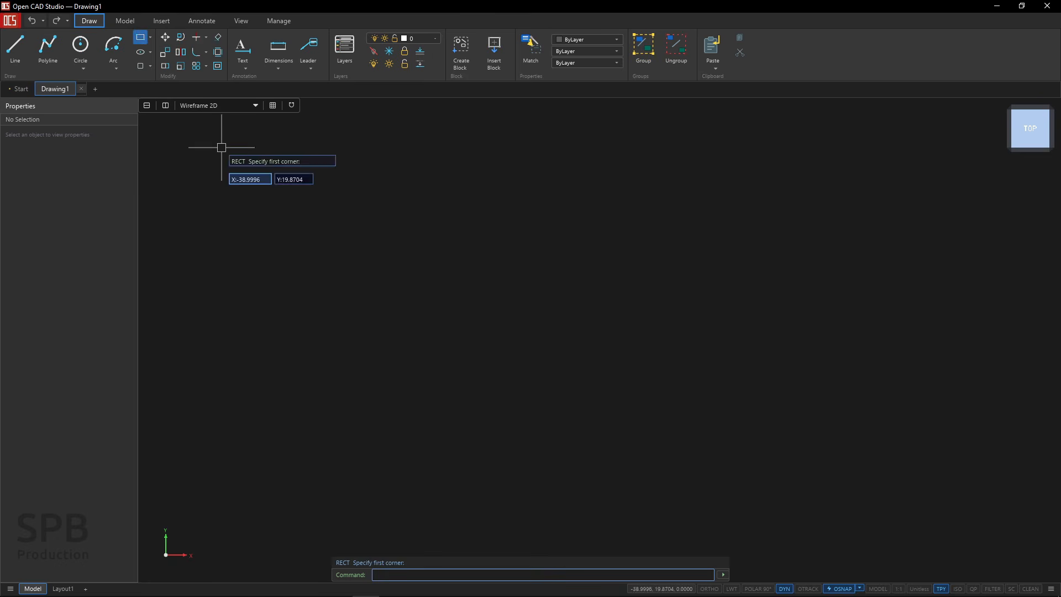
left_click(784, 588)
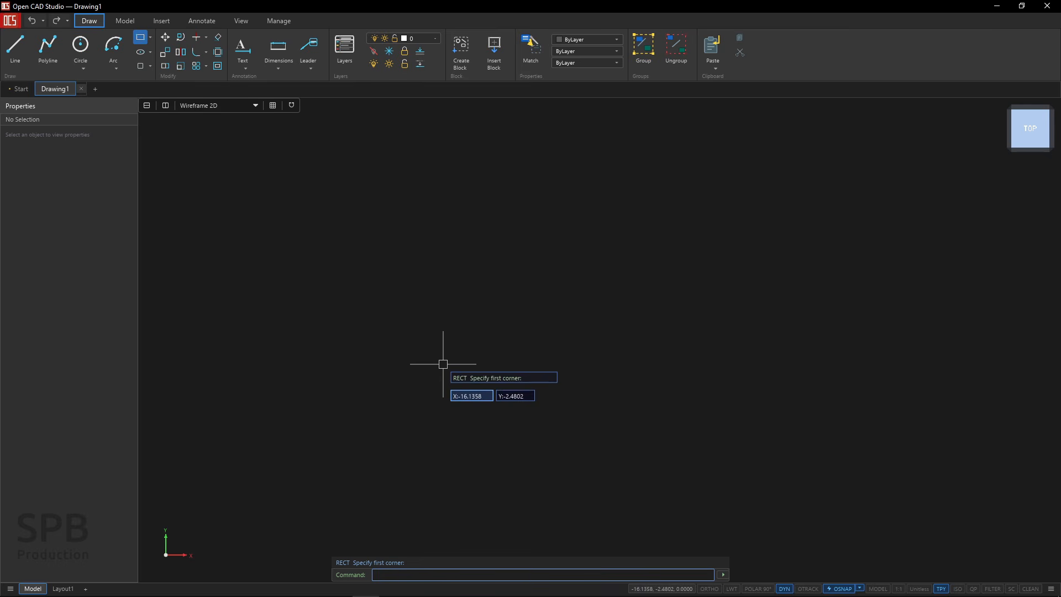
type("0")
key("Tab")
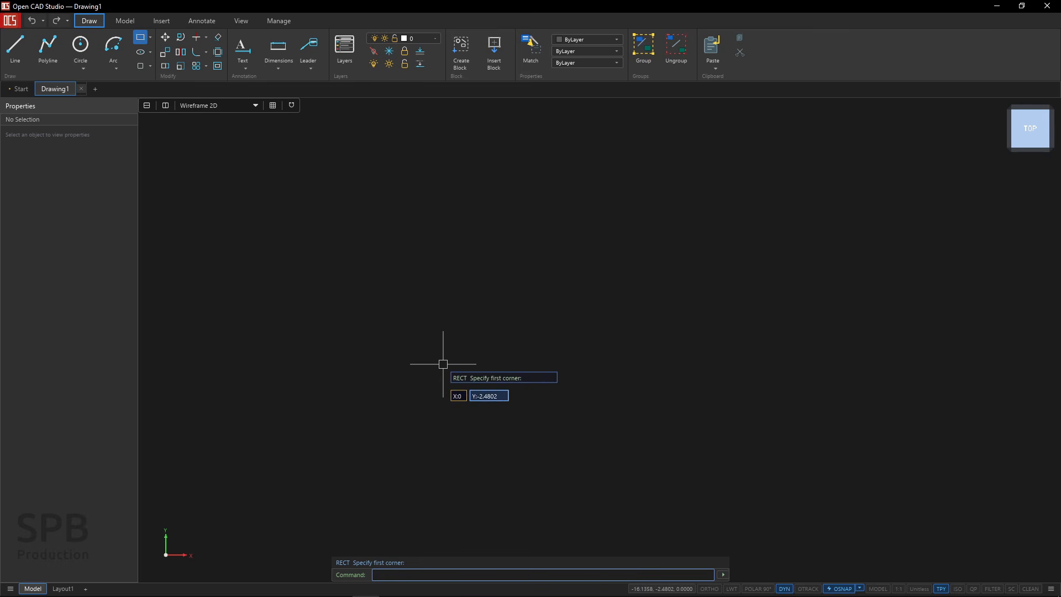
type("0")
key("Return")
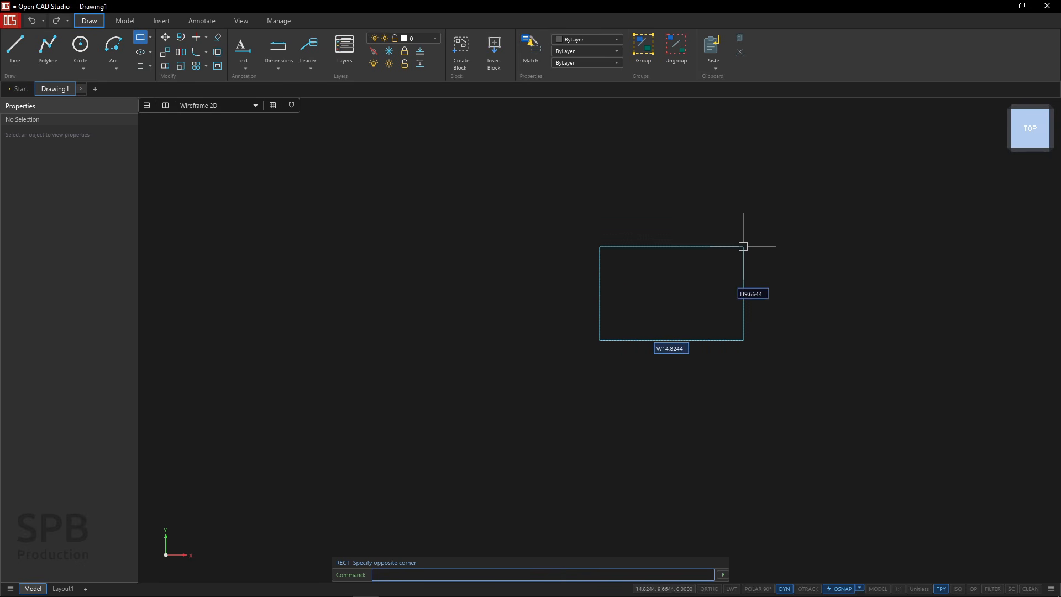
middle_click_drag(741, 243, 575, 343)
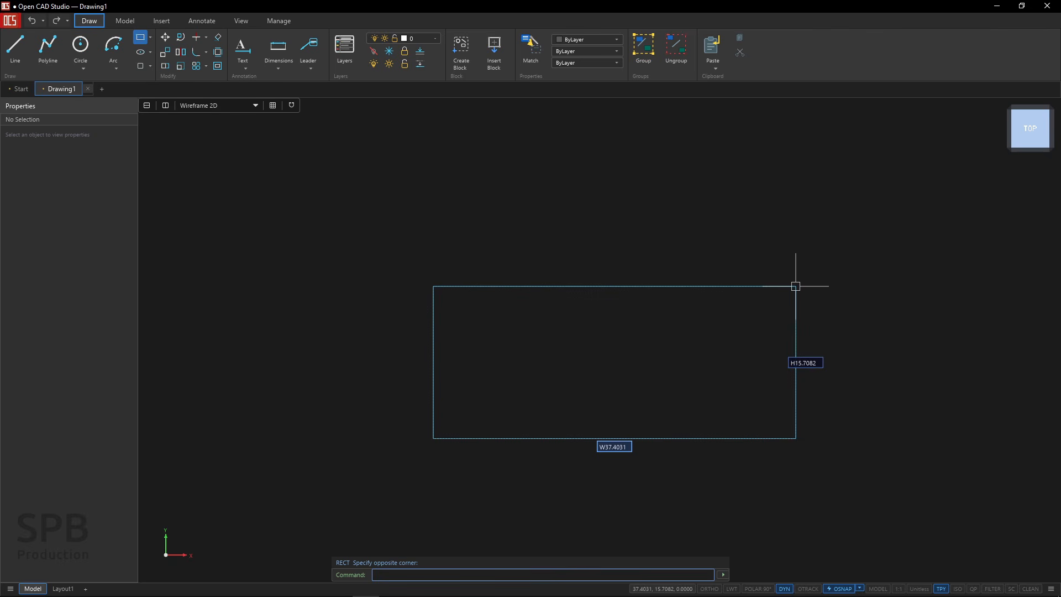
type("22")
key("BackSpace")
key("BackSpace")
type("90")
key("Tab")
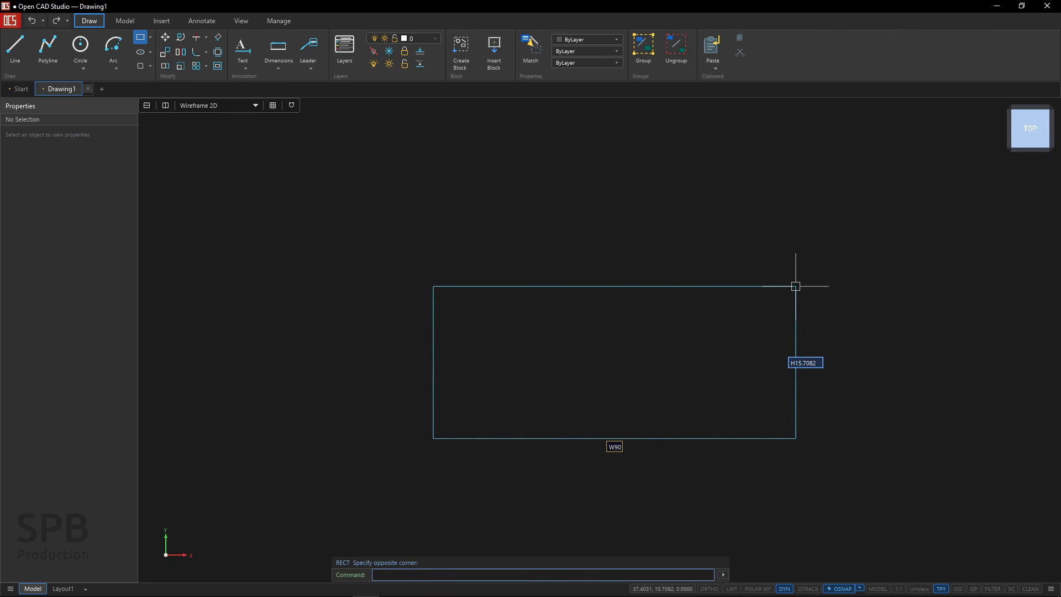
type("22")
key("Return")
scroll(796, 286, "down", 1)
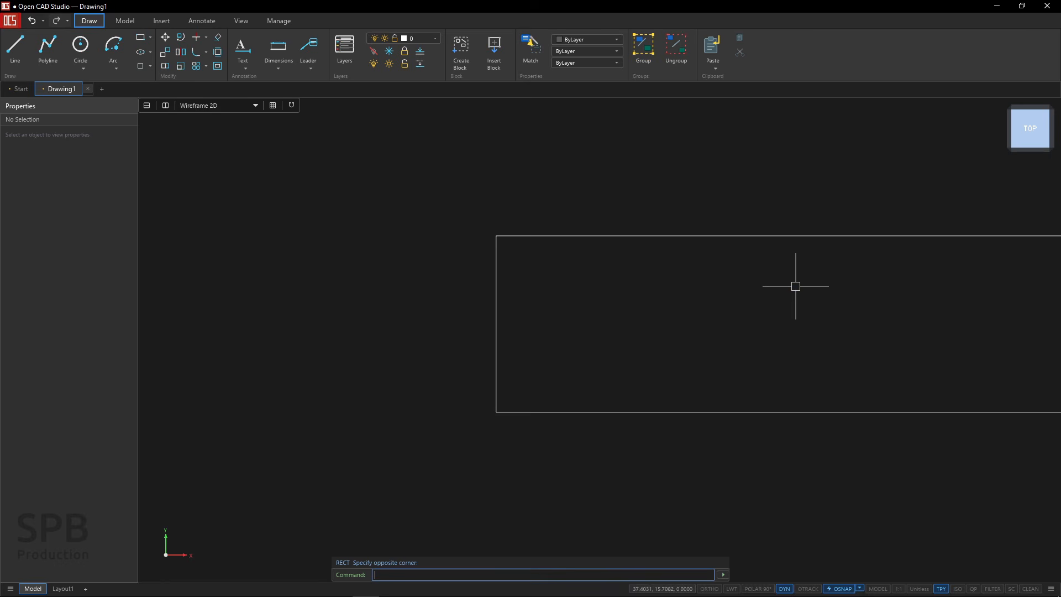
middle_click_drag(819, 293, 601, 319)
scroll(613, 325, "down", 1)
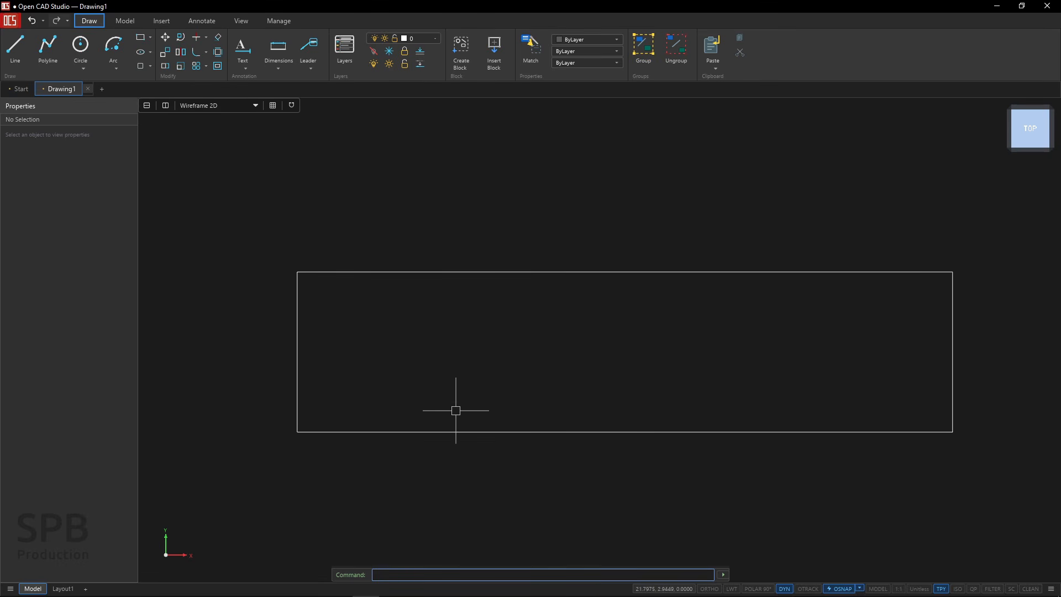
Measure the rectangle with DIST from its lower-left to its upper-right corner and read the result in the command history.
type("di")
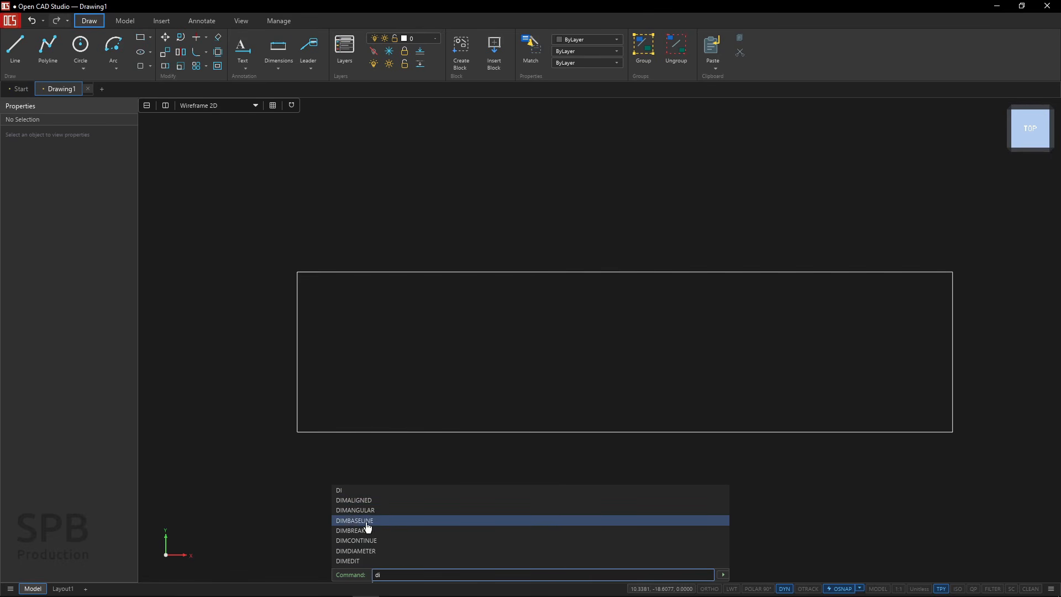
left_click(343, 491)
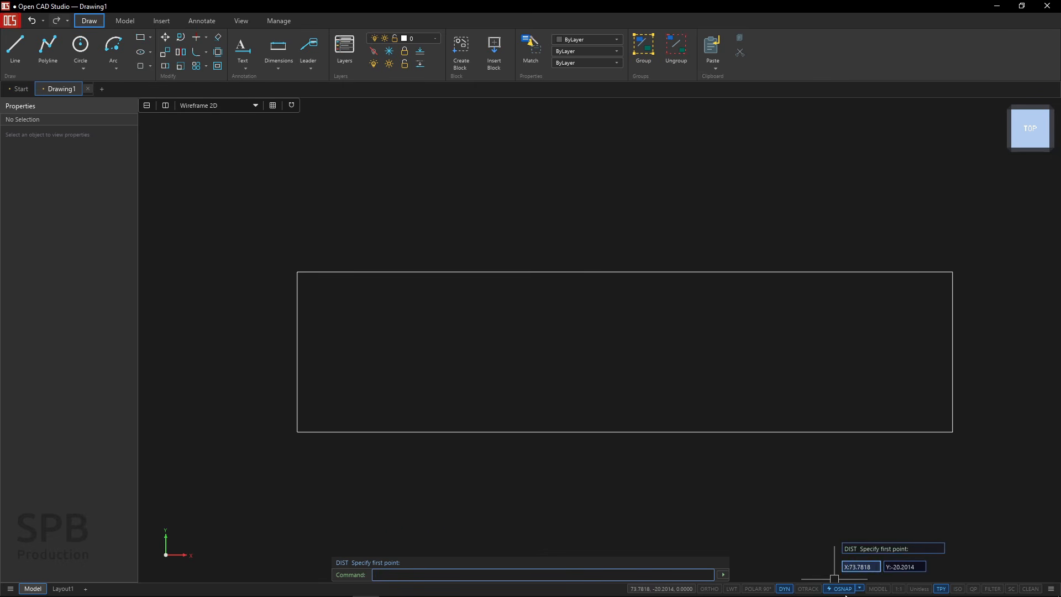
left_click(297, 432)
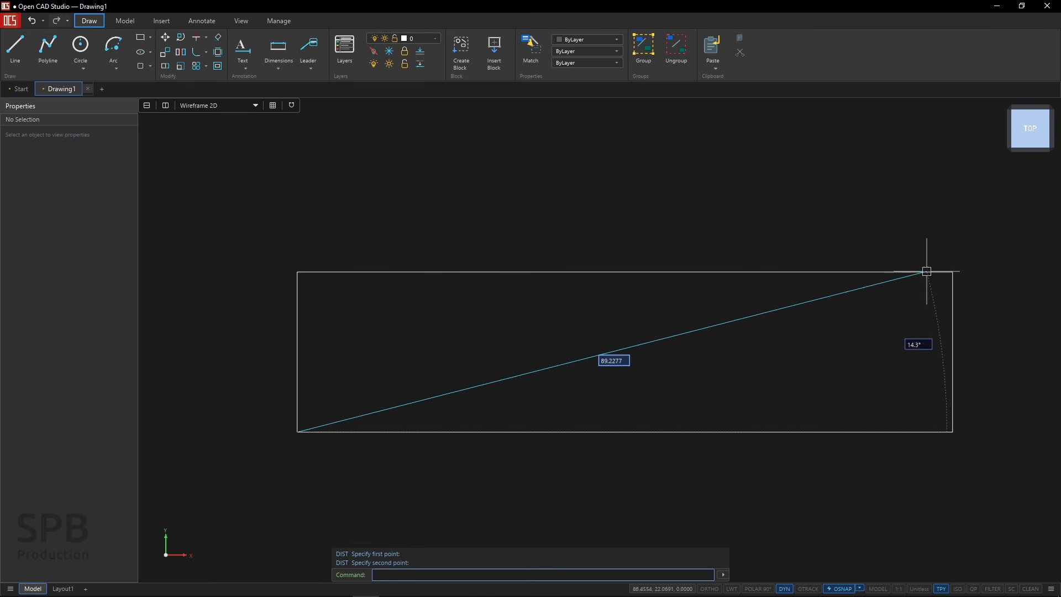
left_click(947, 274)
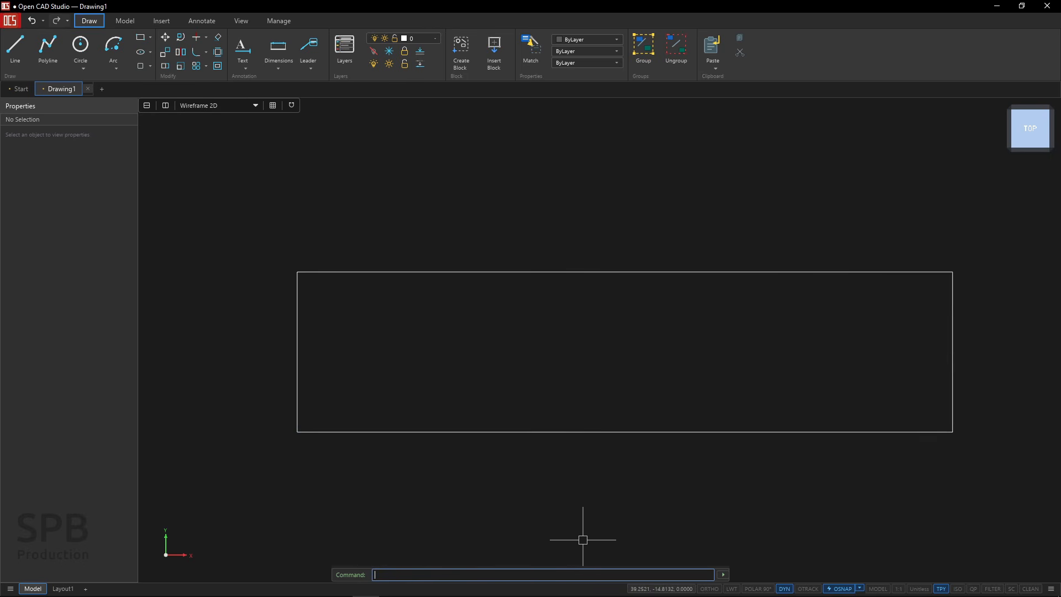
left_click(721, 576)
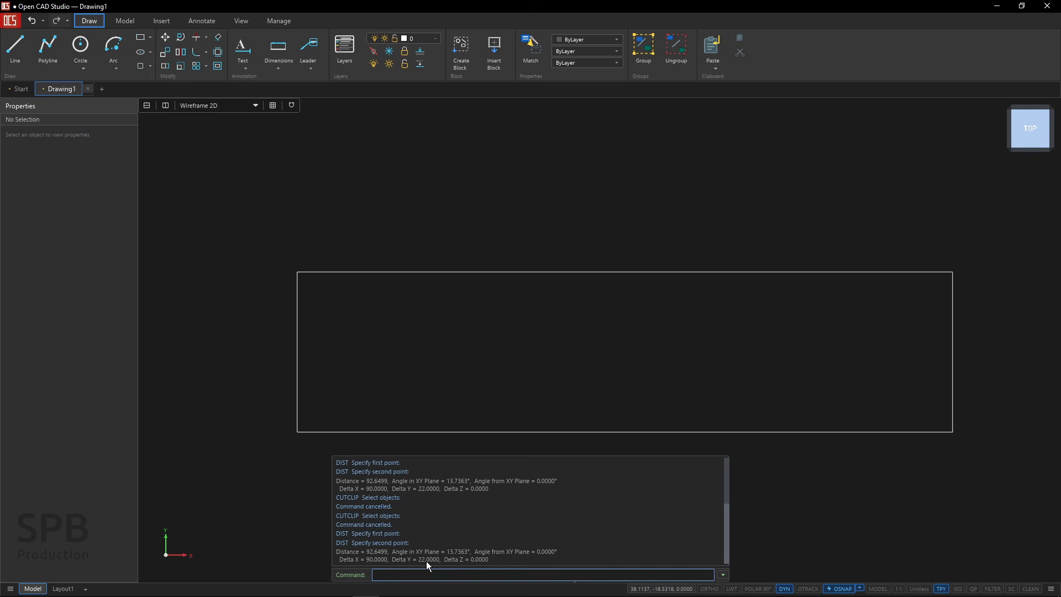
left_click(722, 575)
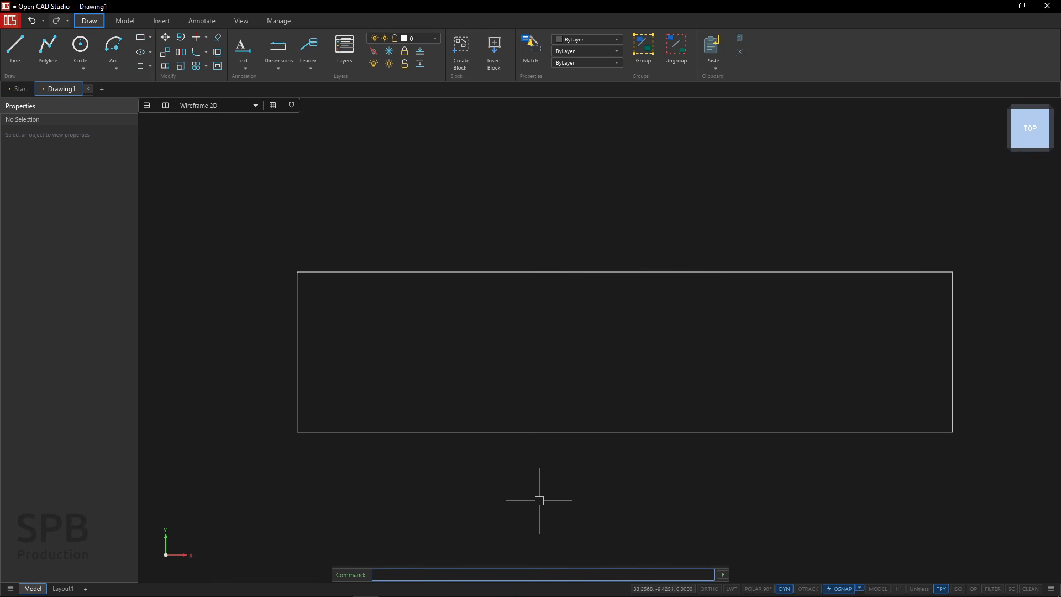
With object snap tracking and 90° polar tracking on, draw a vertical line about 25.3 long downward from the top edge, 15 from the upper-left corner.
key("alt+Tab")
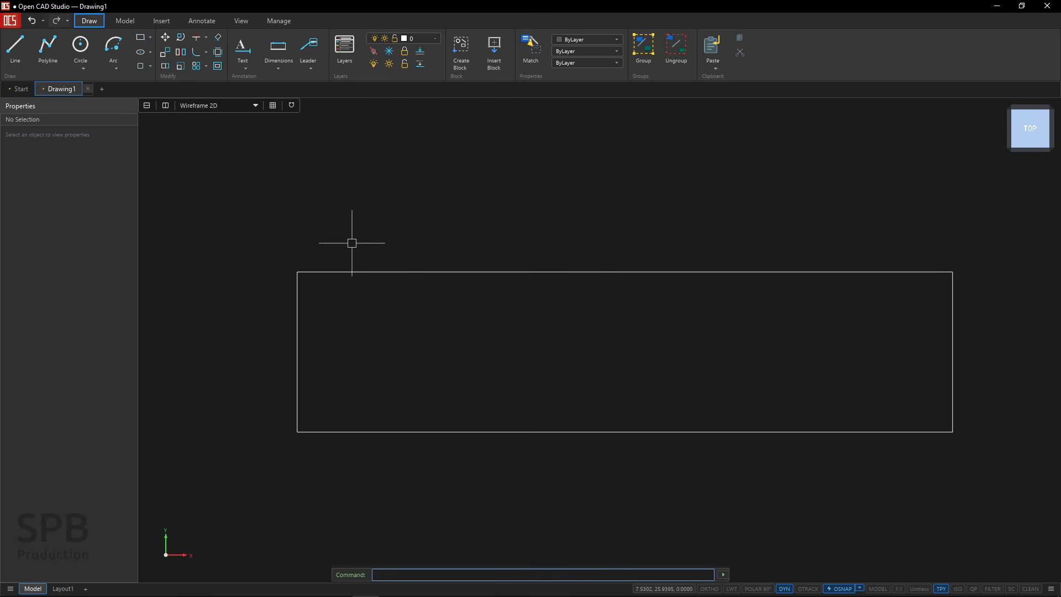
left_click(16, 49)
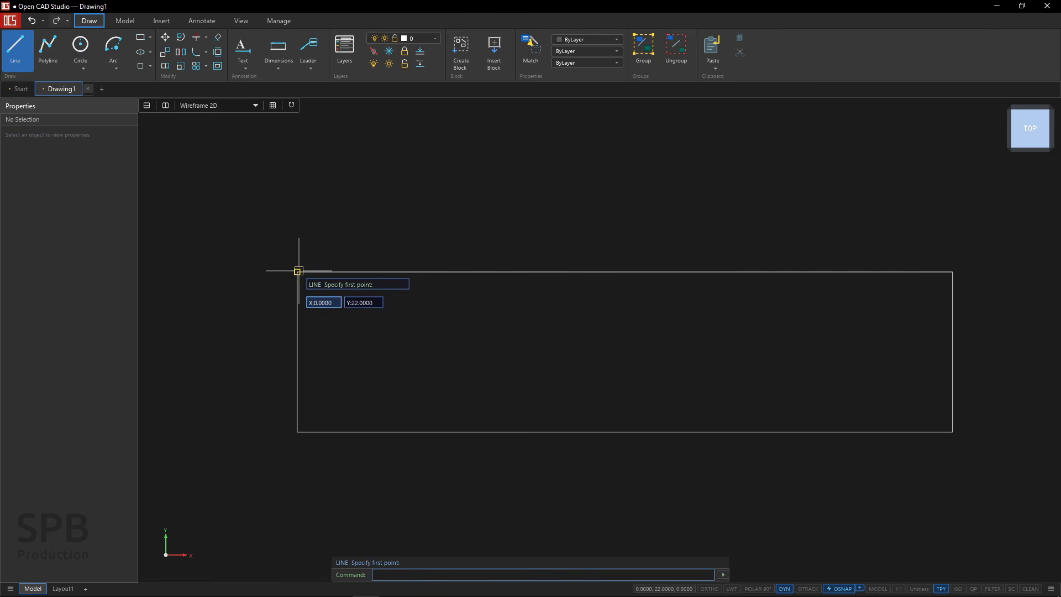
left_click(809, 589)
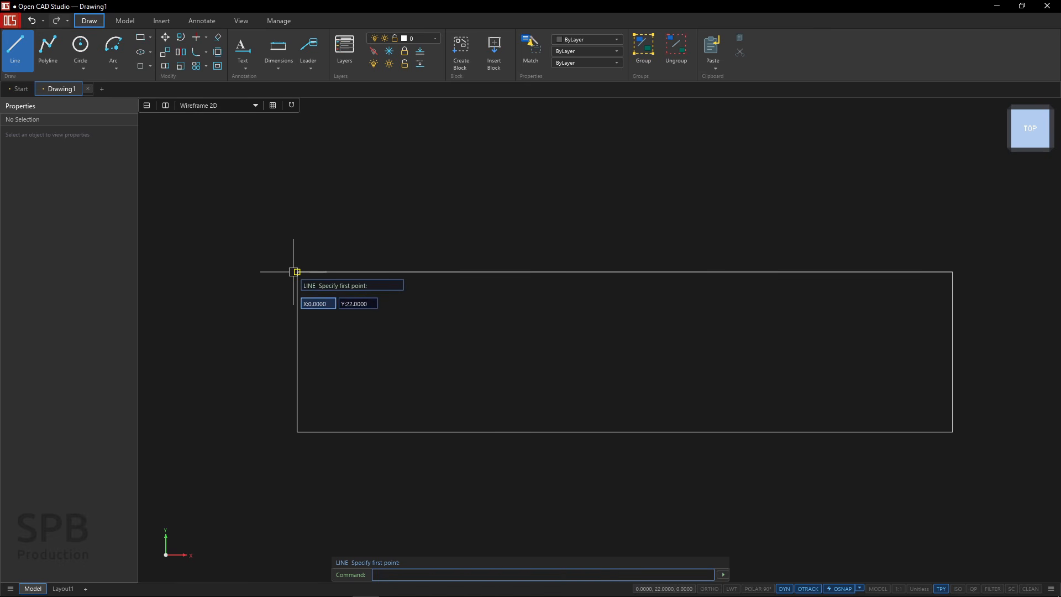
left_click(409, 272)
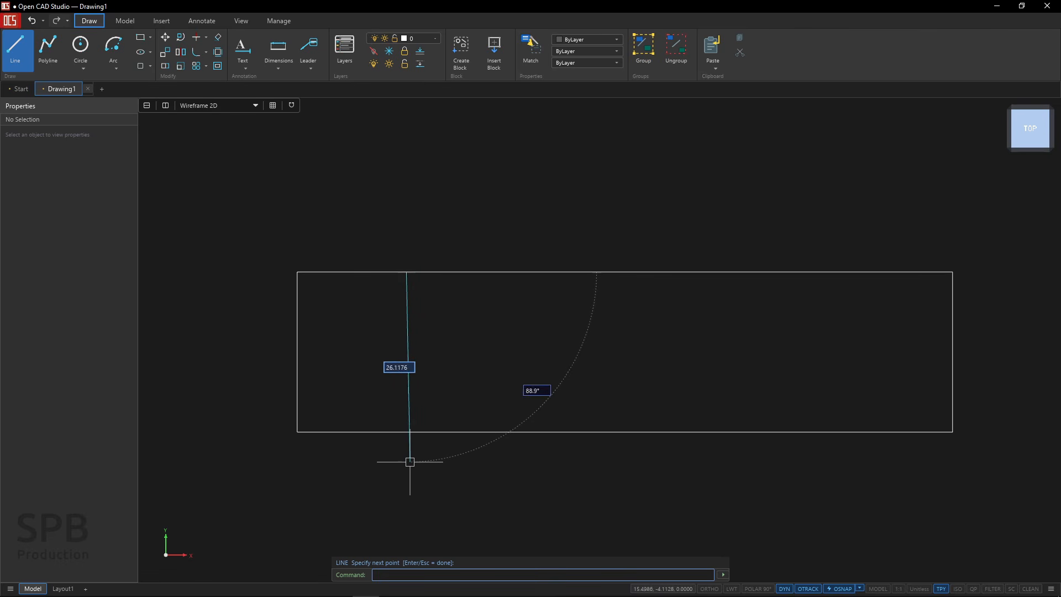
left_click(753, 589)
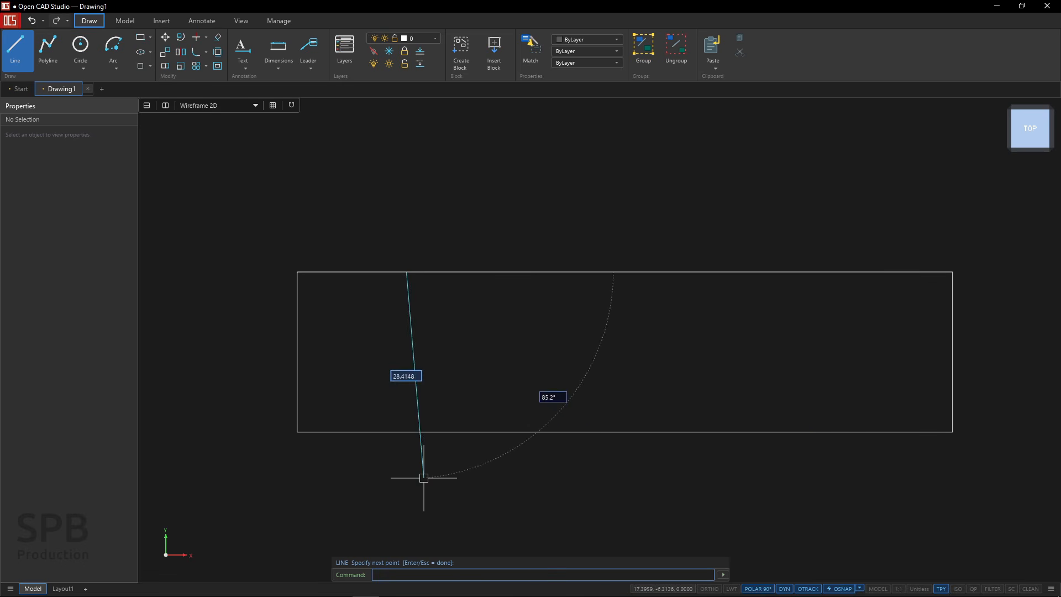
left_click(406, 455)
key("Escape")
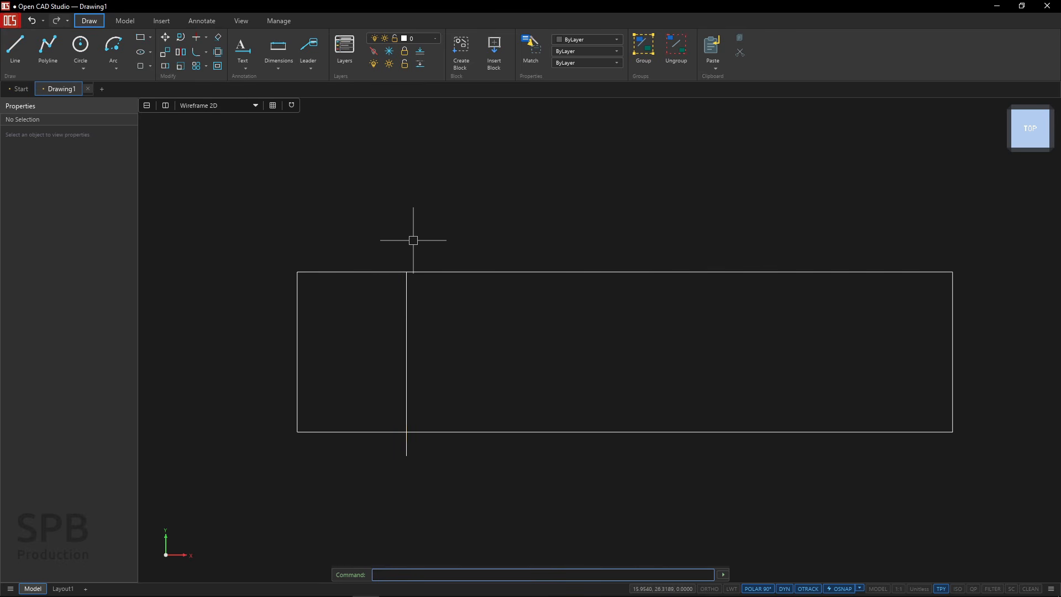
Stretch the vertical line's upper end straight up to about 3.7 above the rectangle's top edge.
left_click(405, 300)
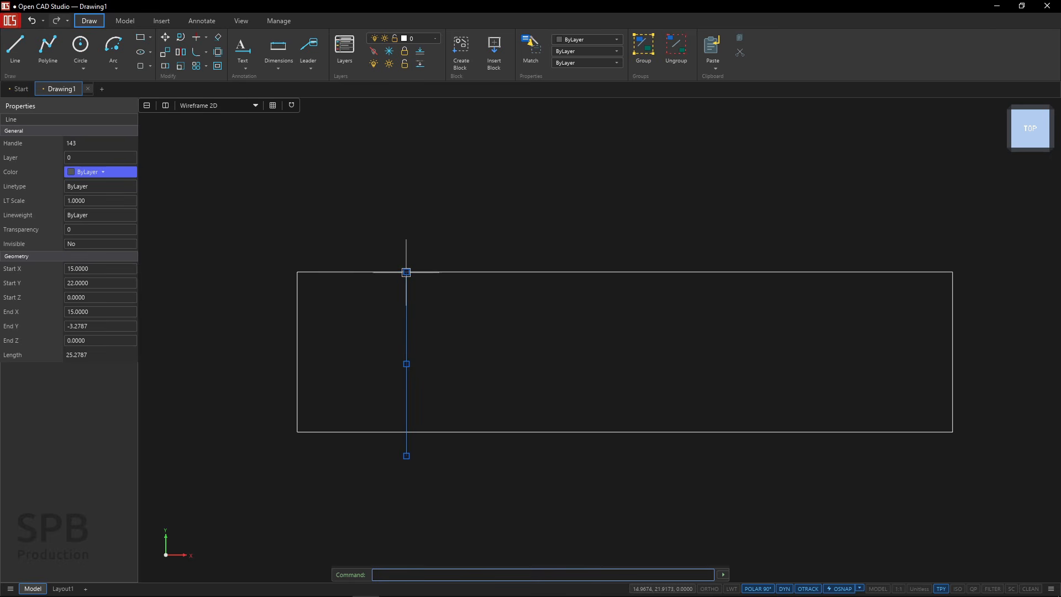
mouse_move(406, 271)
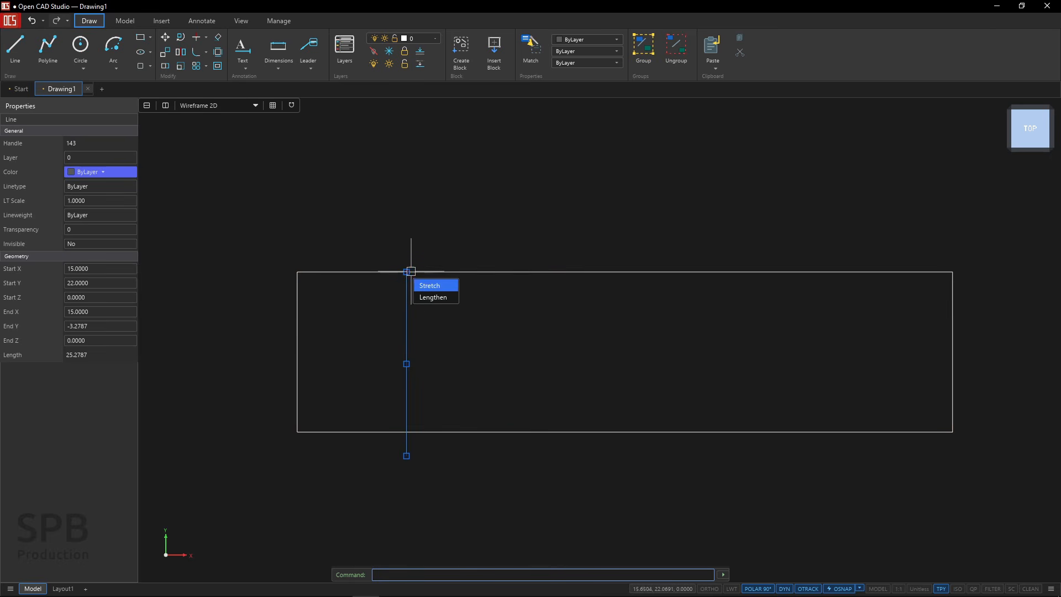
left_click(429, 286)
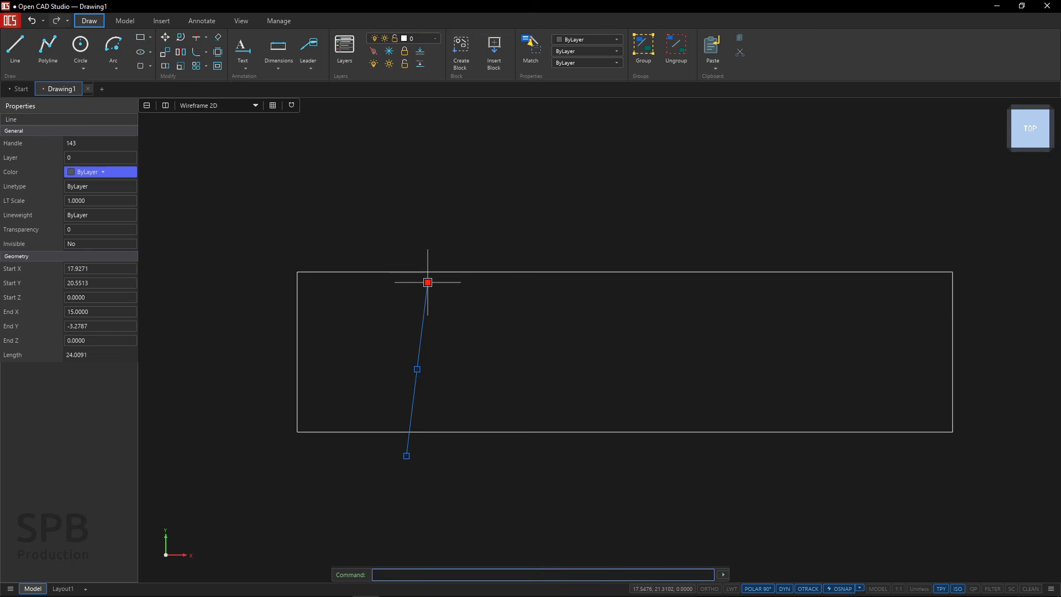
left_click(407, 244)
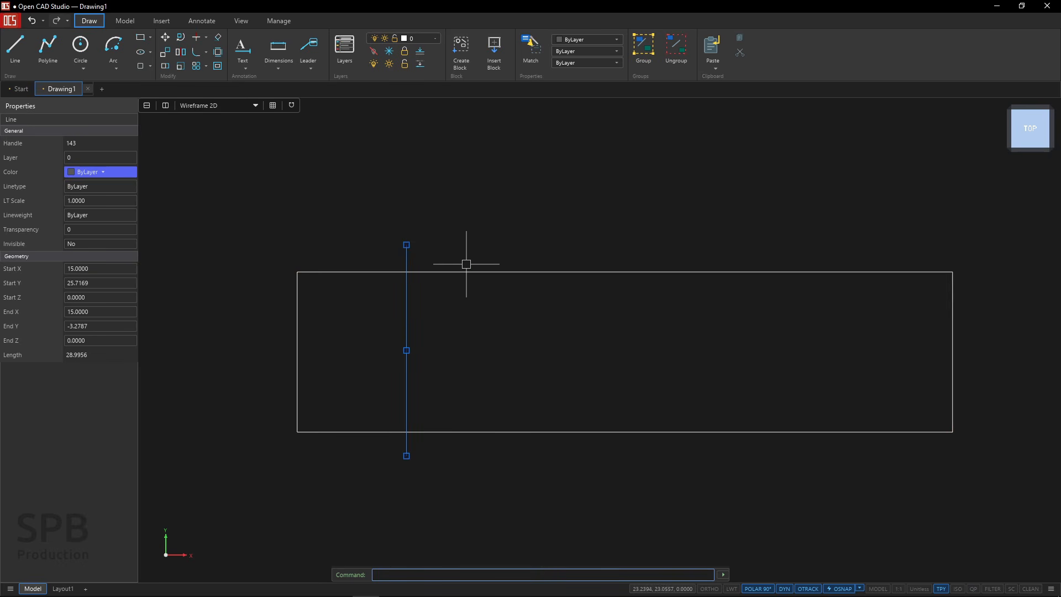
key("Escape")
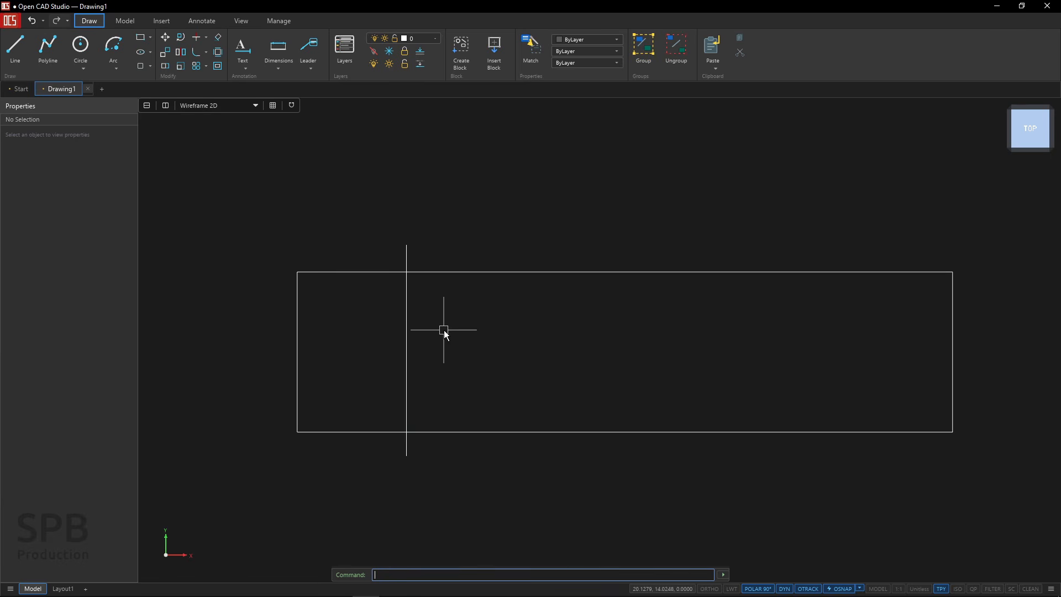
Check the centre lines in the reference PDF, return to Open CAD Studio, and create a layer named Geometry with a 1.00 mm lineweight.
key("alt+Tab")
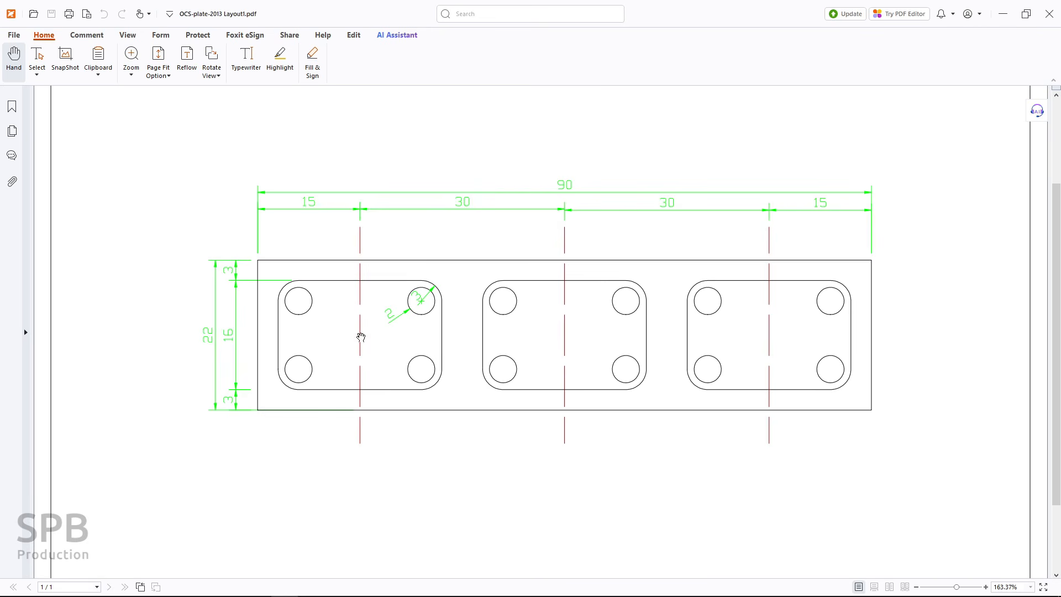
key("alt+Tab")
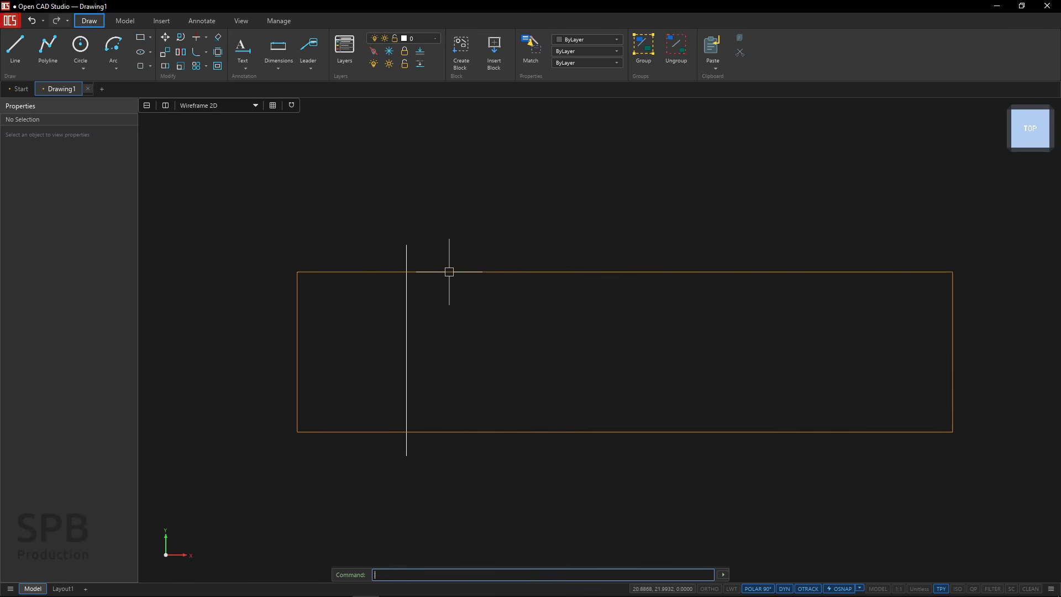
left_click(346, 59)
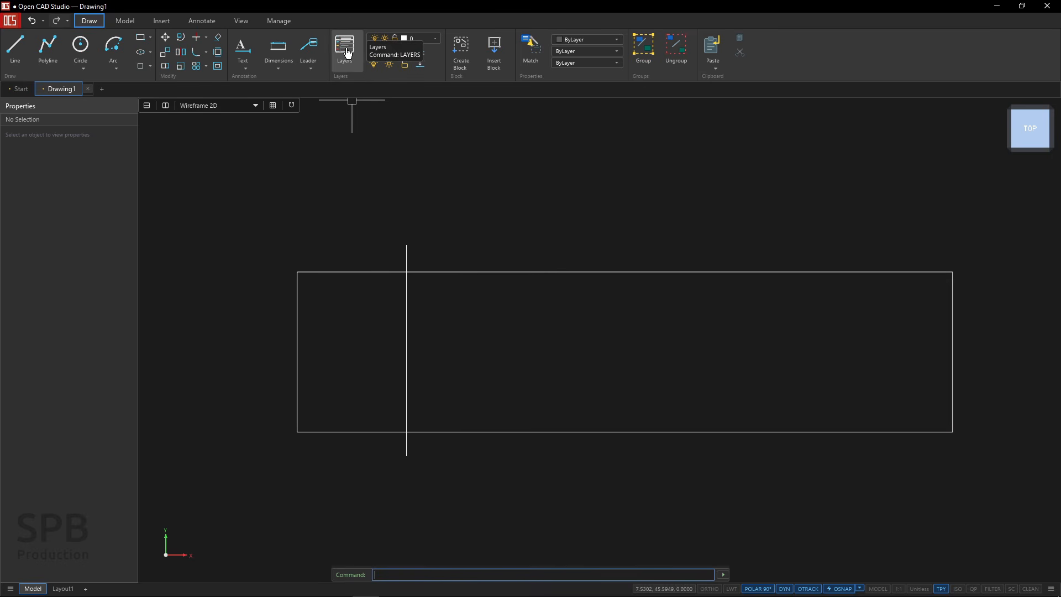
left_click(347, 53)
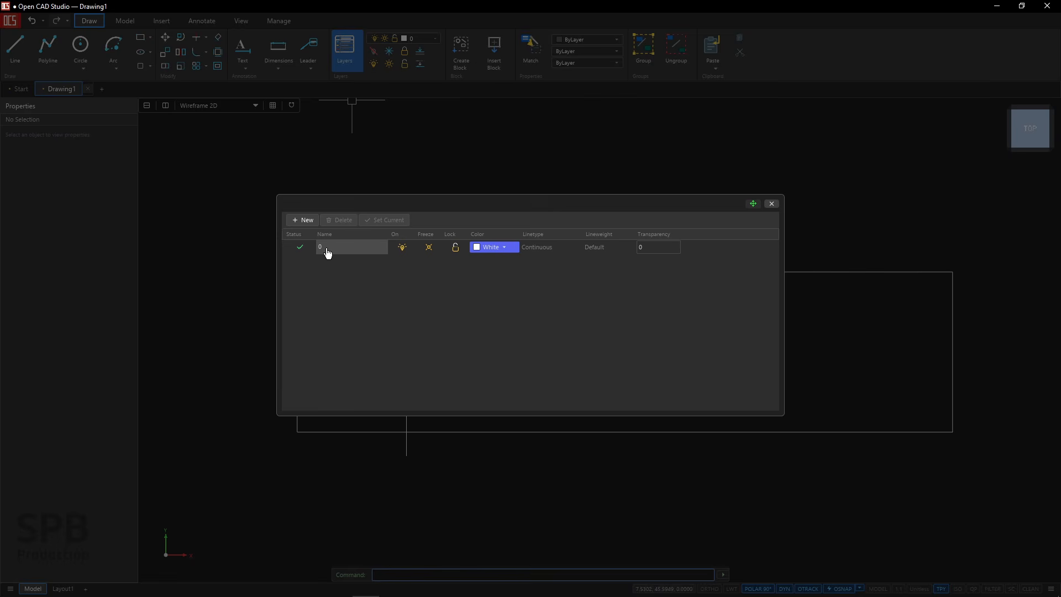
left_click(305, 223)
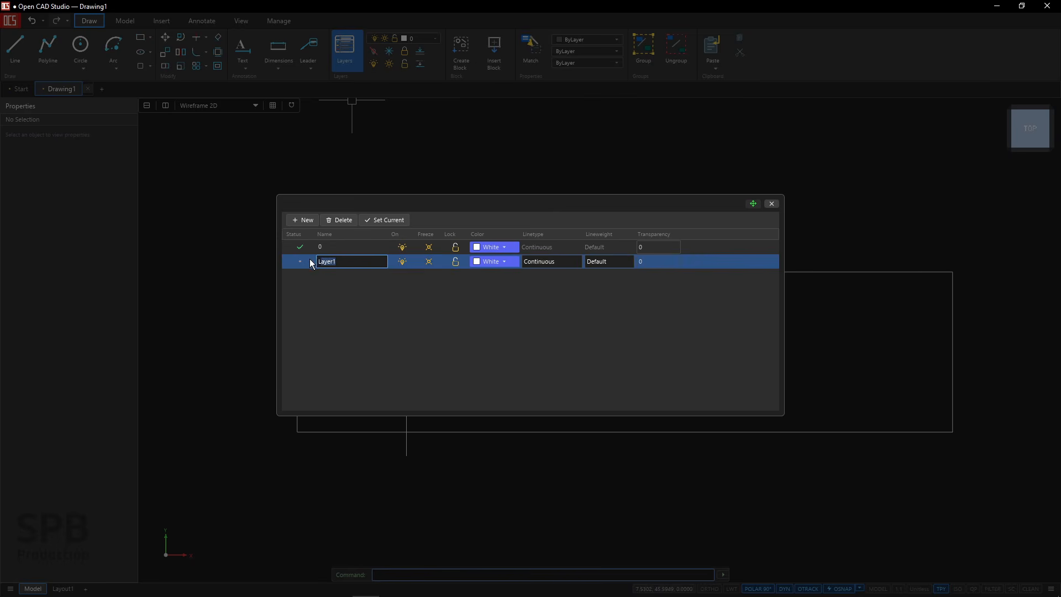
type("Geometry")
key("Return")
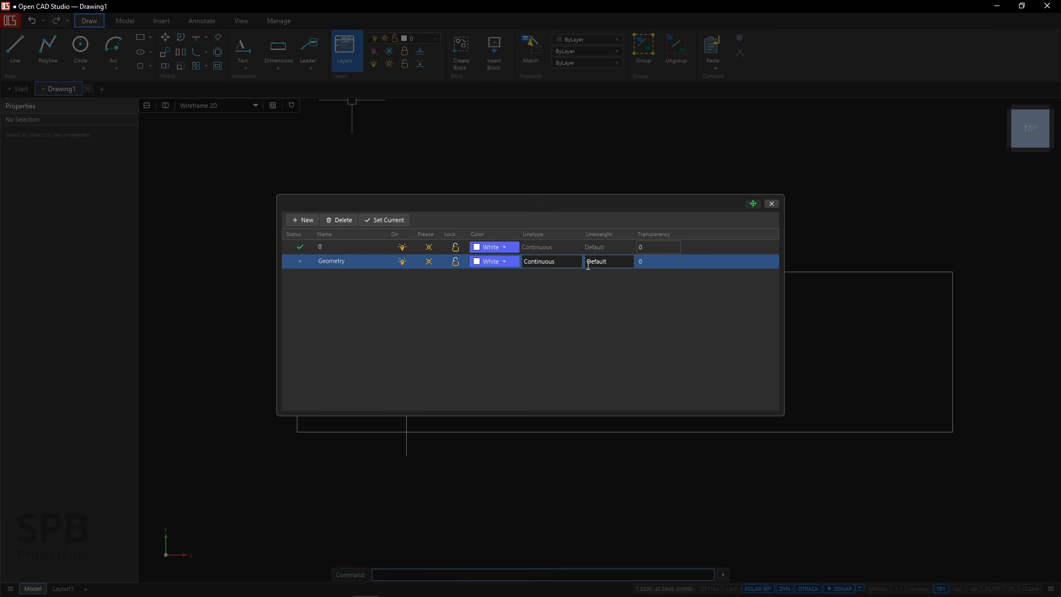
left_click(591, 264)
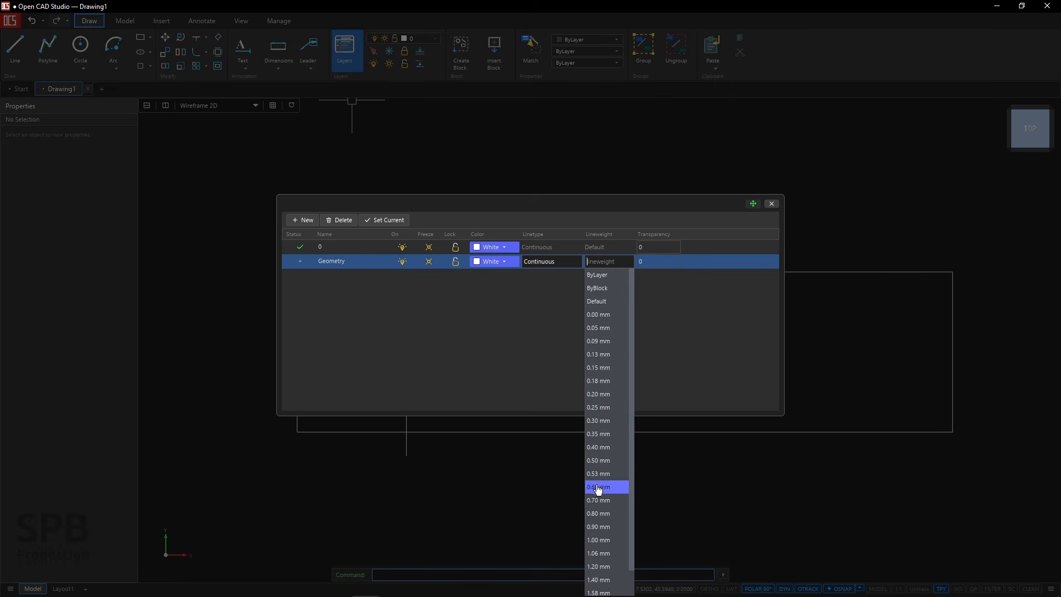
left_click(596, 541)
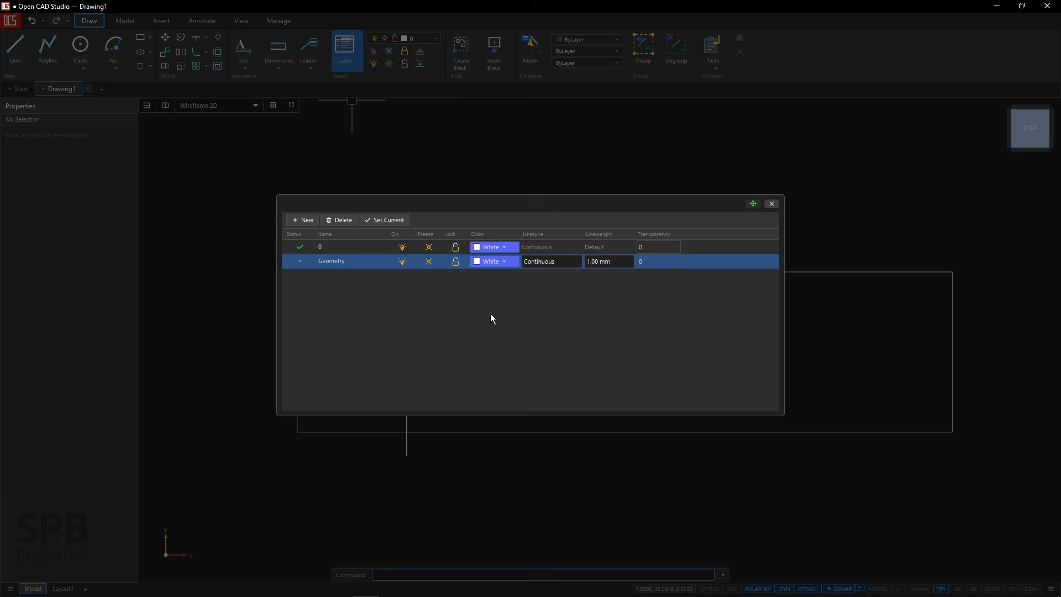
Create a layer named Axes with colour Red and linetype ISO02W100.
left_click(303, 220)
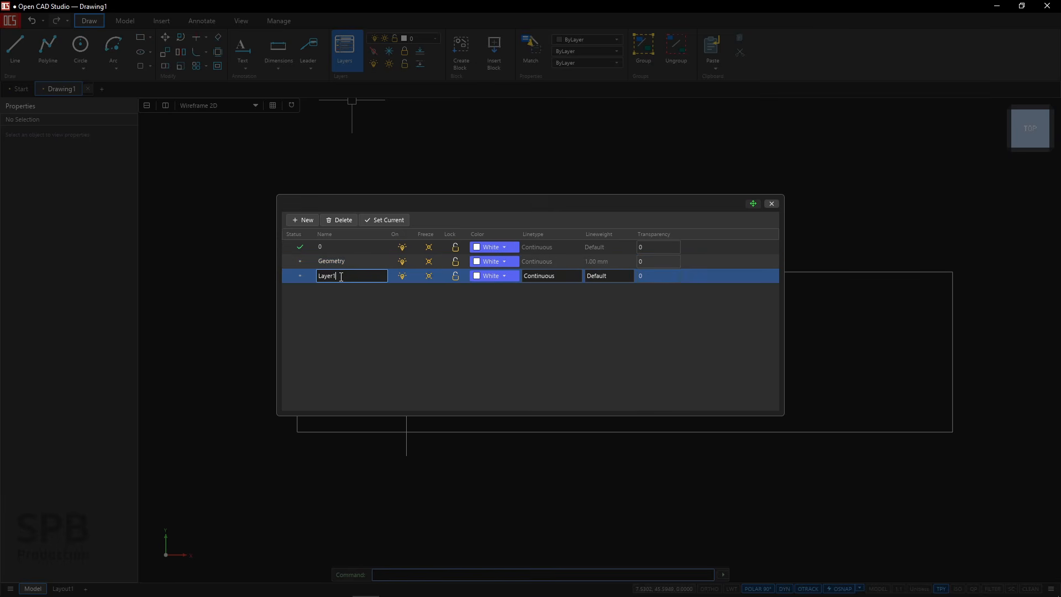
left_click_drag(341, 277, 276, 280)
type("Axes")
key("Return")
left_click(499, 282)
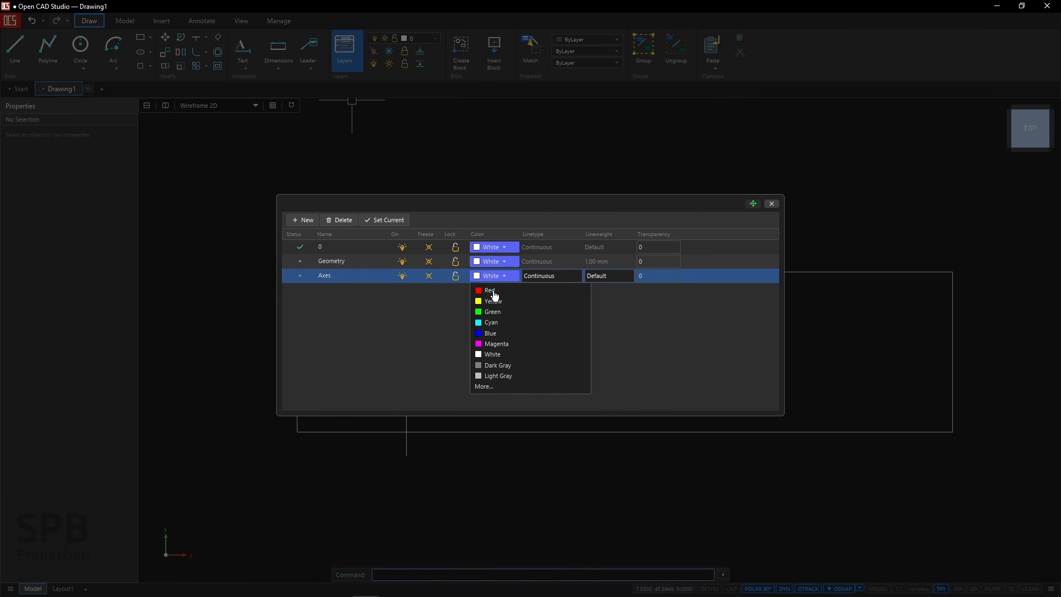
left_click(490, 297)
left_click(550, 276)
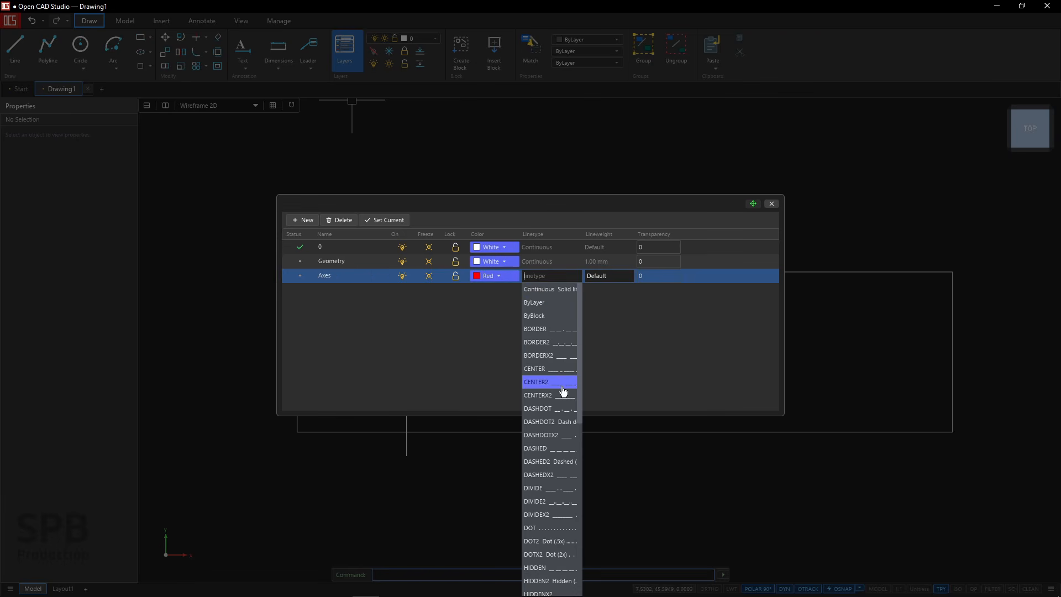
scroll(560, 419, "down", 4)
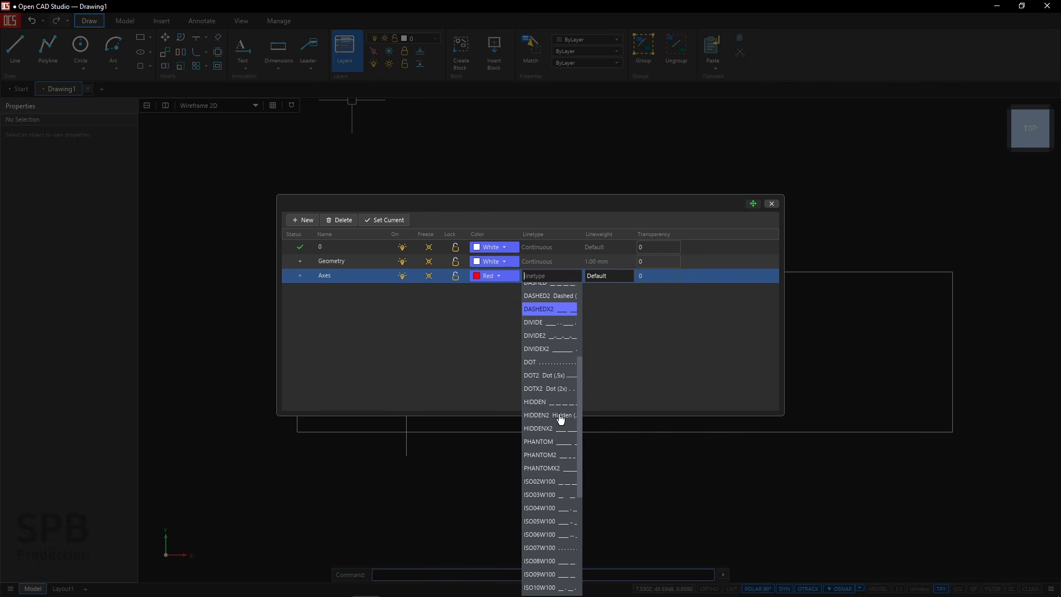
left_click(554, 479)
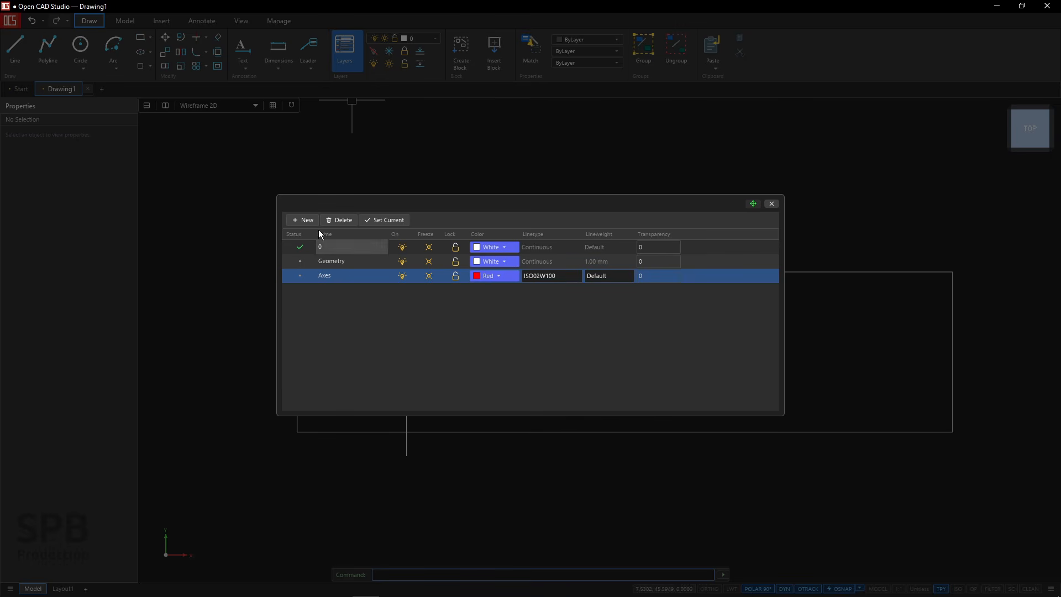
Create a layer named Dimensions with colour Green.
left_click(302, 220)
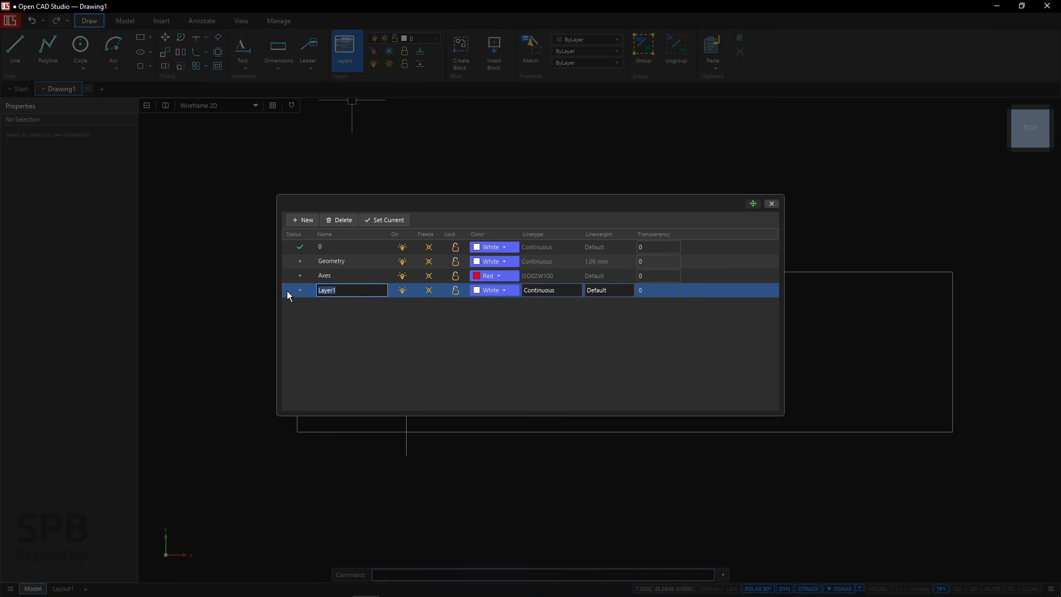
type("Dimensions")
key("Return")
left_click(491, 291)
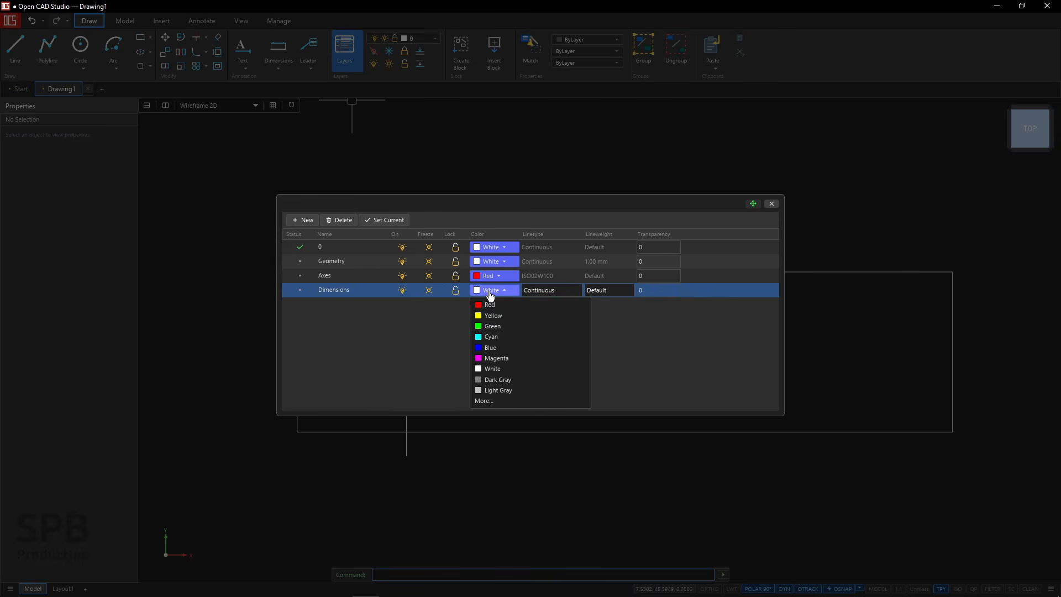
left_click(497, 326)
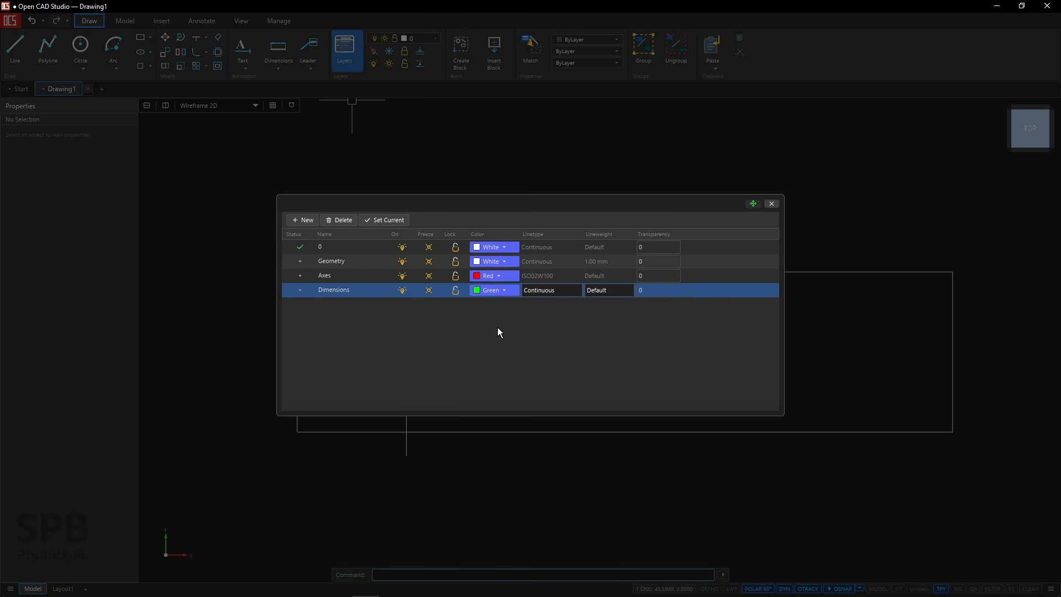
Make Geometry the current layer and close the layer manager.
left_click(336, 265)
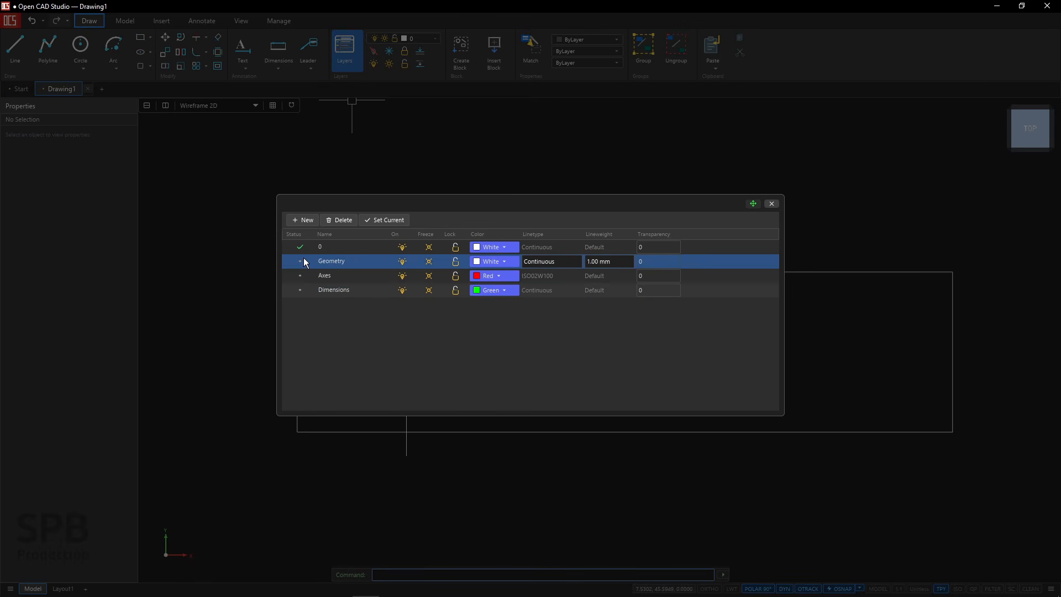
left_click(387, 220)
left_click(769, 206)
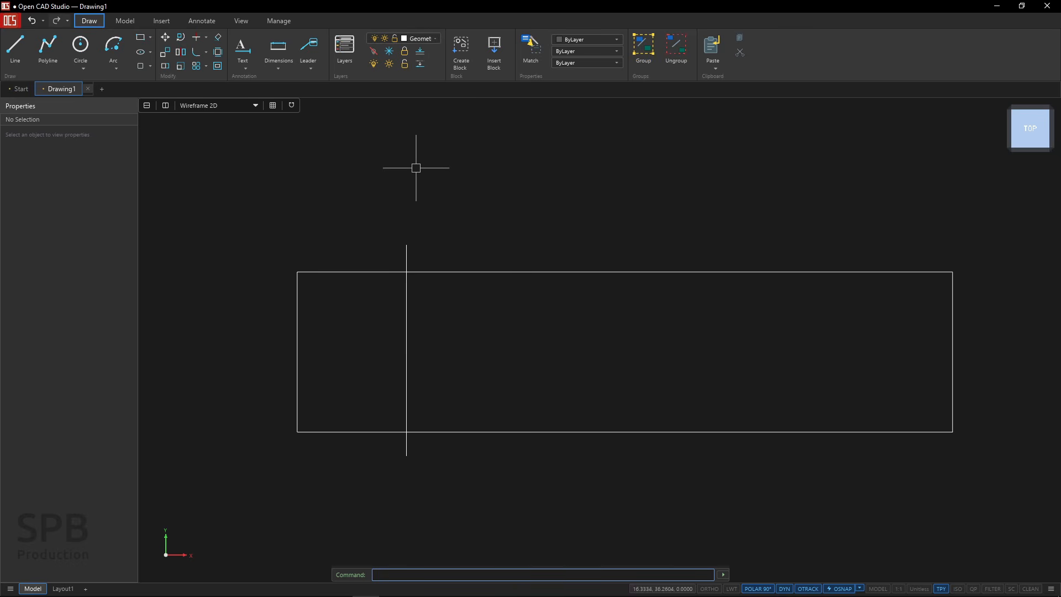
Move the vertical line that crosses the rectangle to the Axes layer and deselect it.
left_click(406, 322)
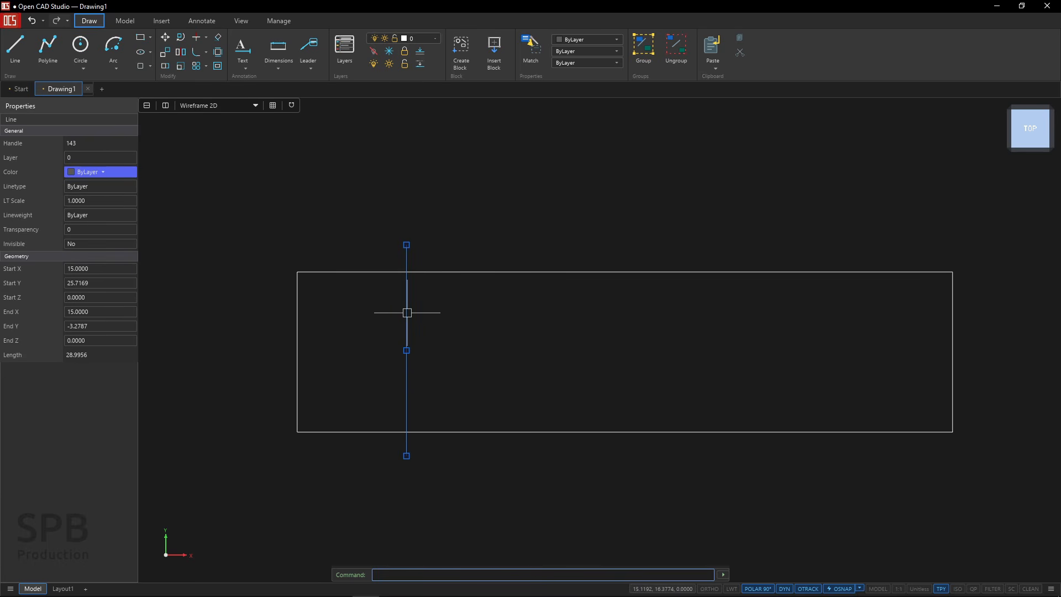
left_click(89, 158)
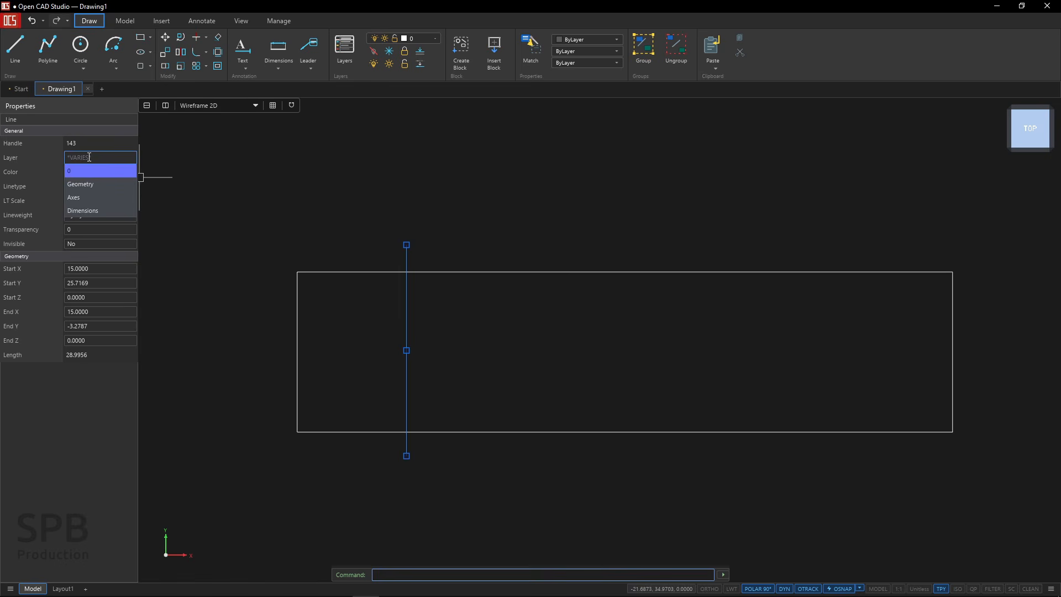
left_click(93, 198)
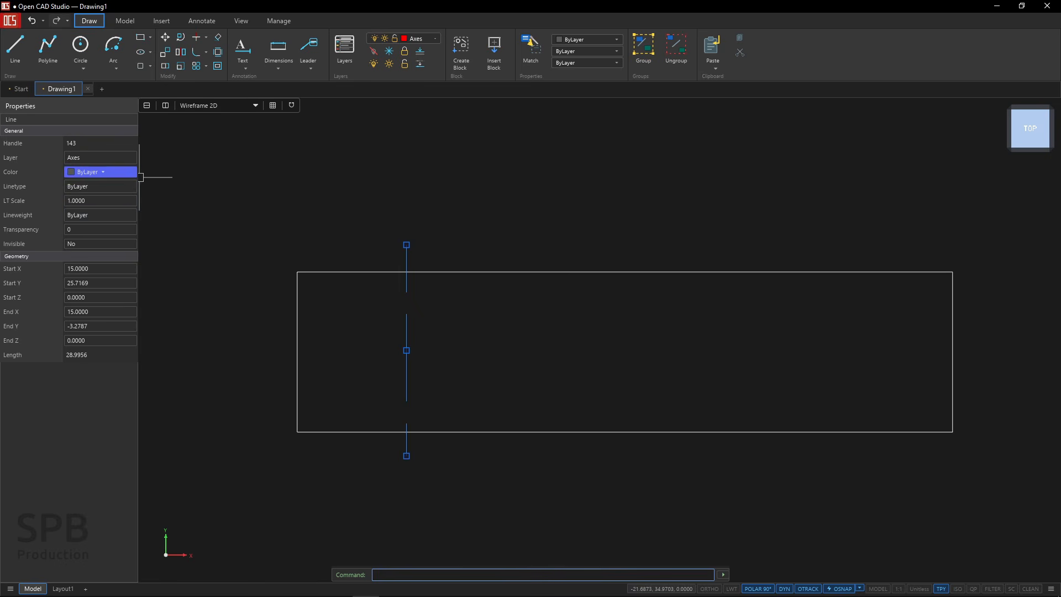
key("Escape")
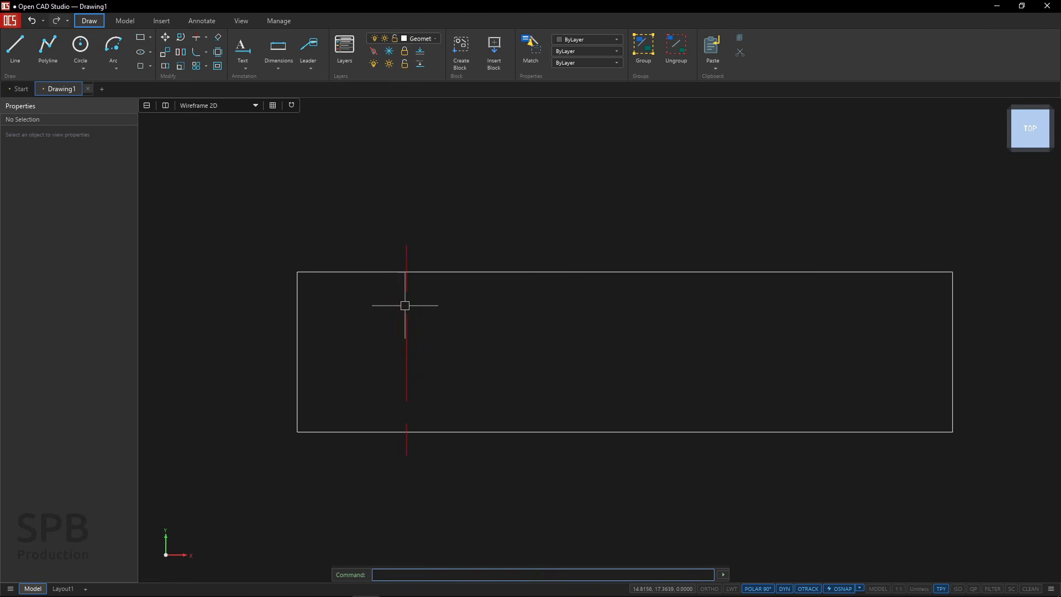
Set the vertical axis line's linetype scale to 0.3.
left_click(406, 345)
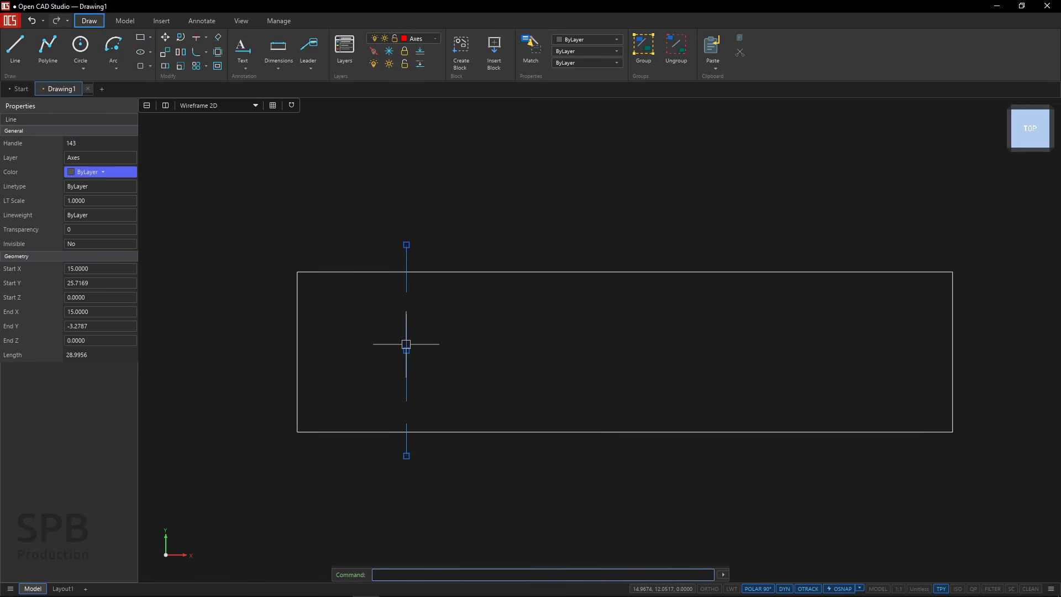
left_click(102, 202)
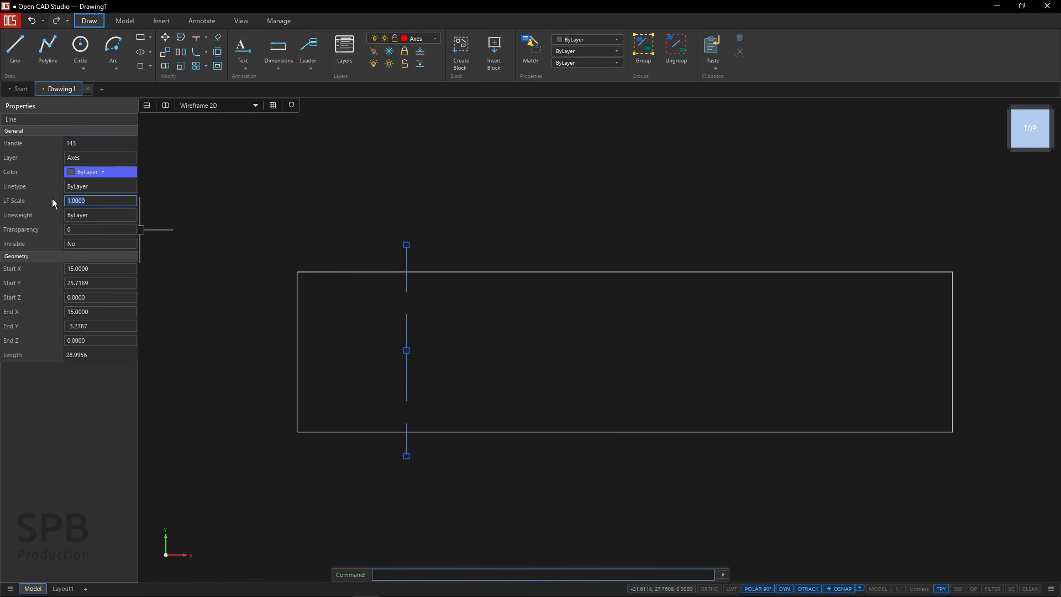
type(".5")
key("Return")
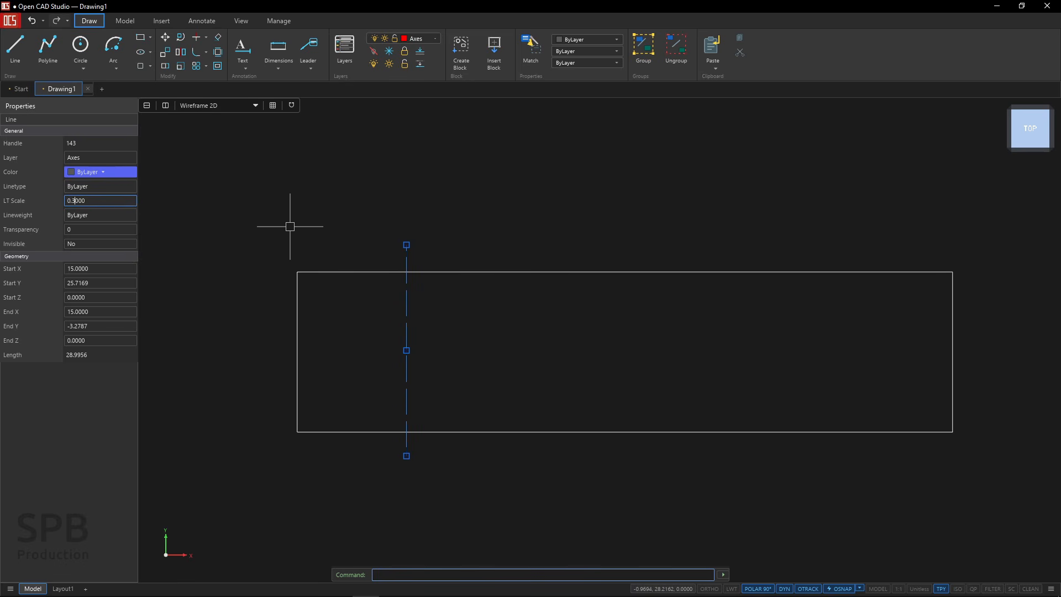
key("Return")
key("Escape")
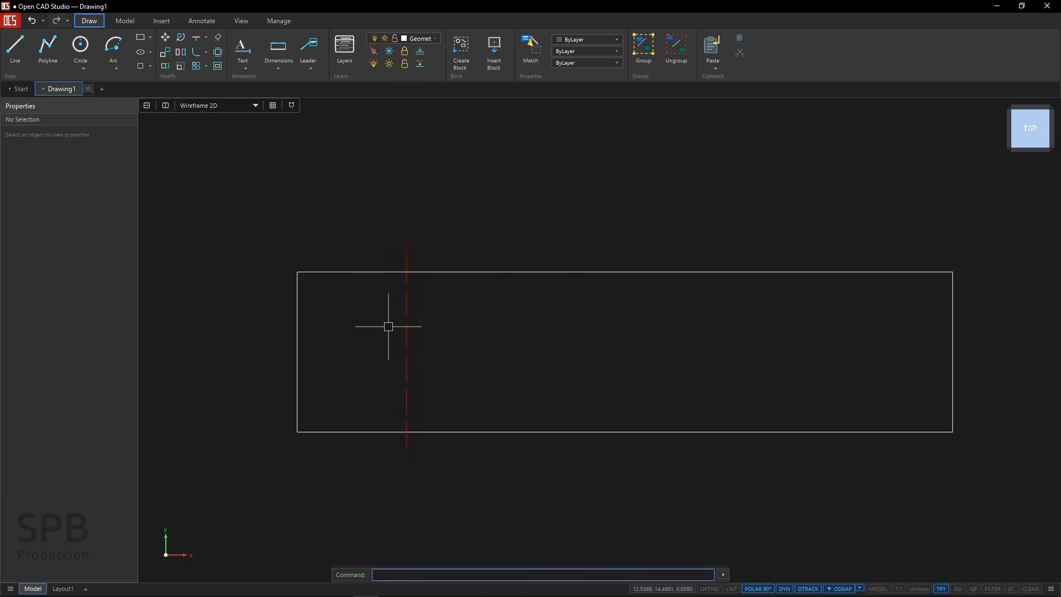
Check the axis spacing in the reference PDF, then copy the axis line from its upper endpoint twice to the right at 30 spacing.
key("alt+Tab")
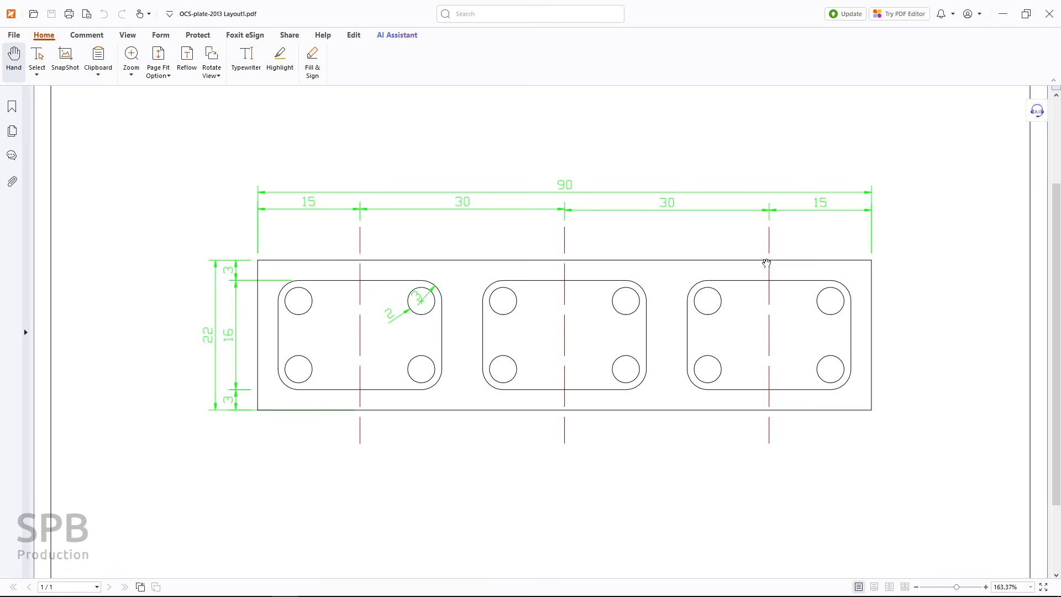
key("alt+Tab")
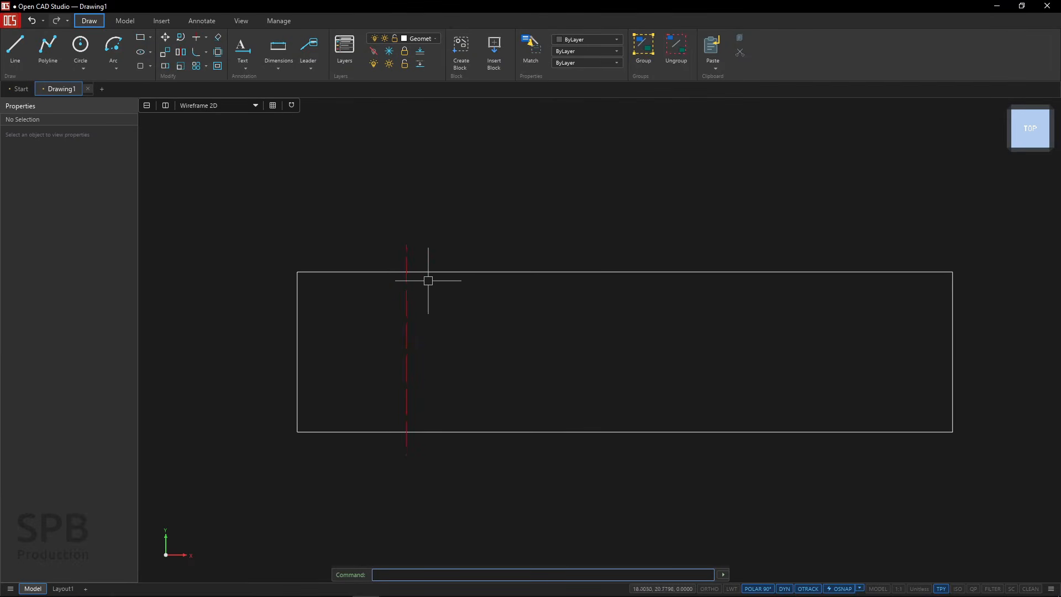
left_click_drag(423, 256, 392, 234)
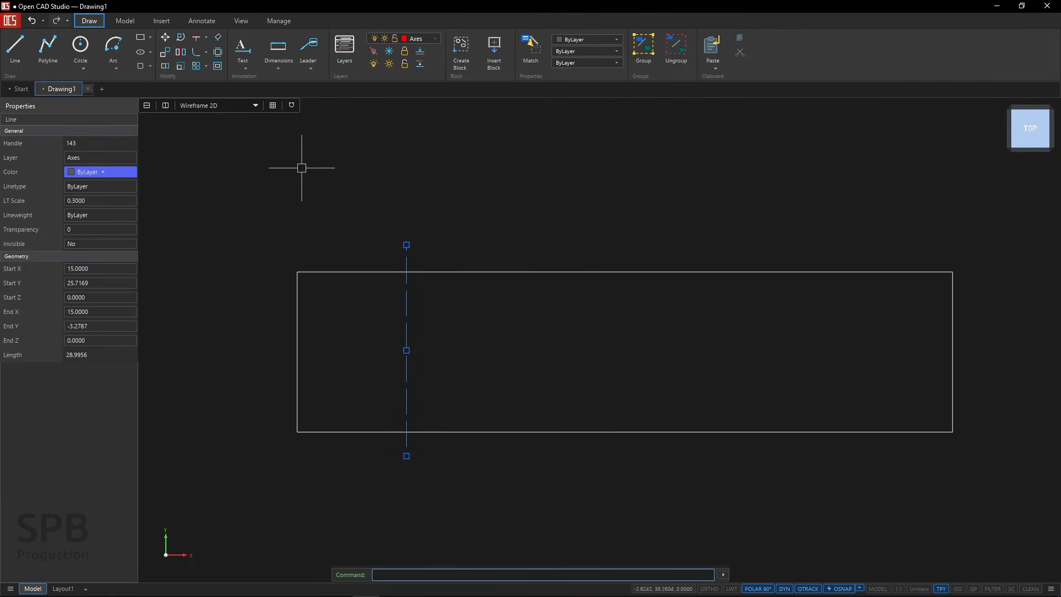
left_click(169, 57)
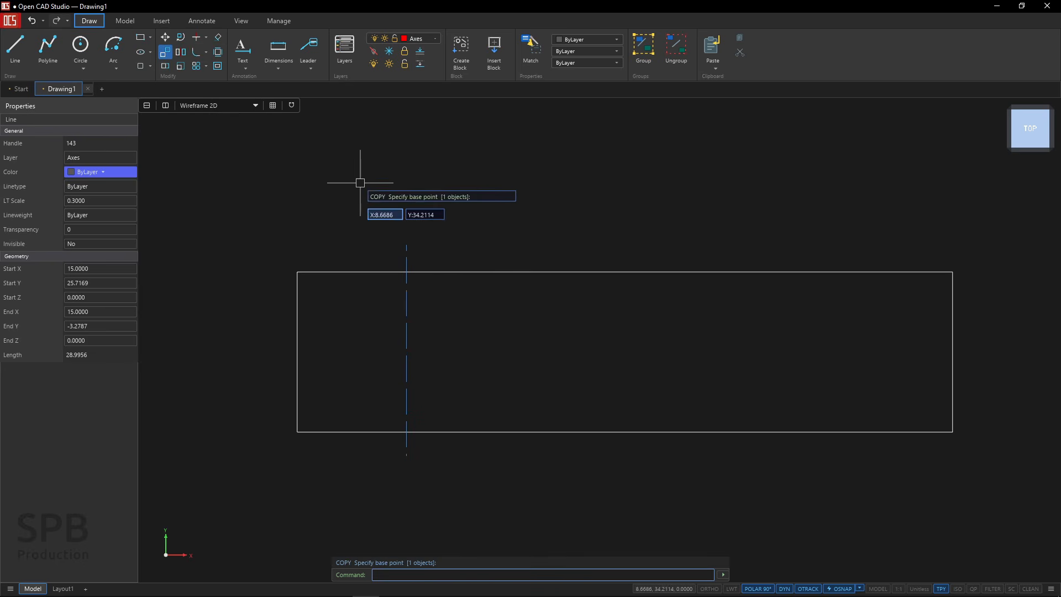
left_click(406, 245)
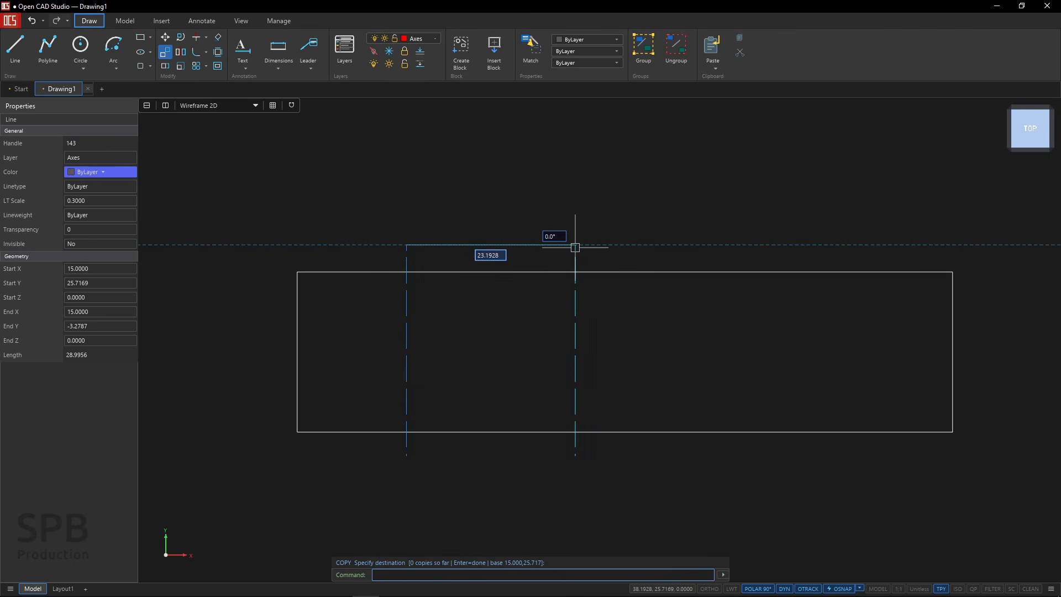
type("30")
key("Return")
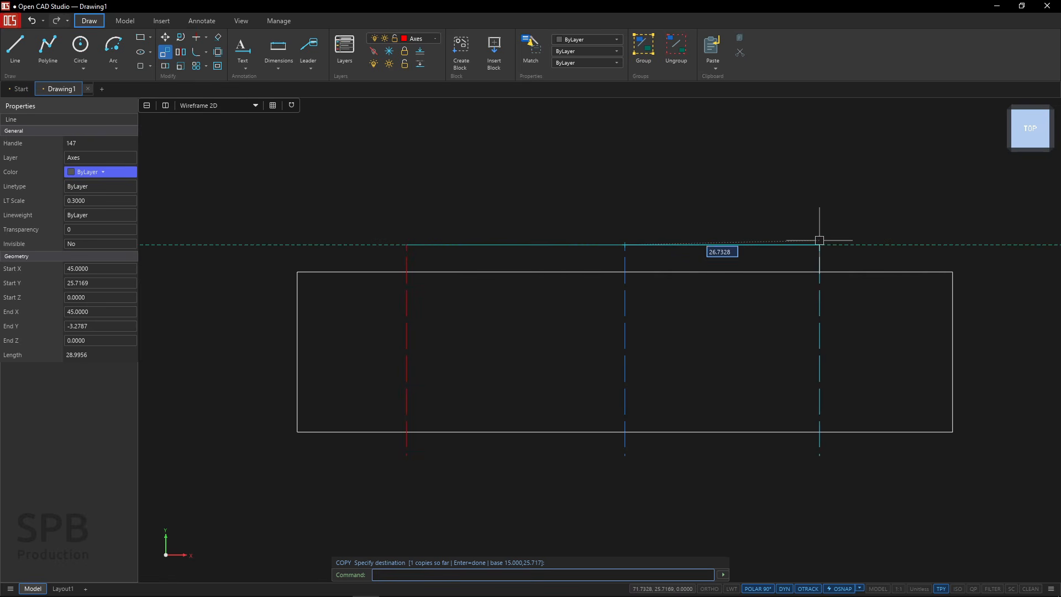
type("30")
key("Return")
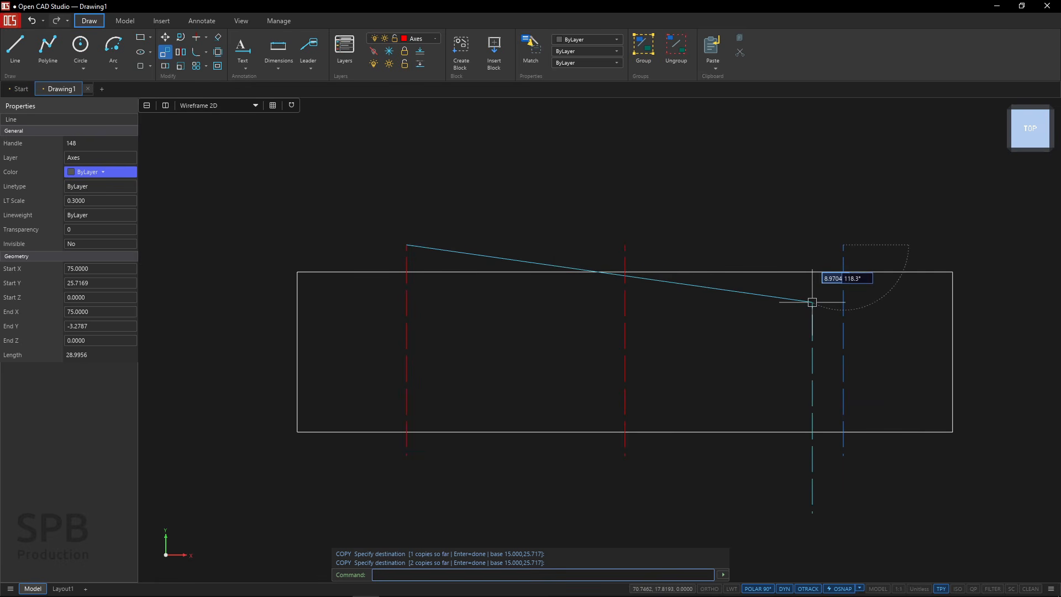
key("Escape")
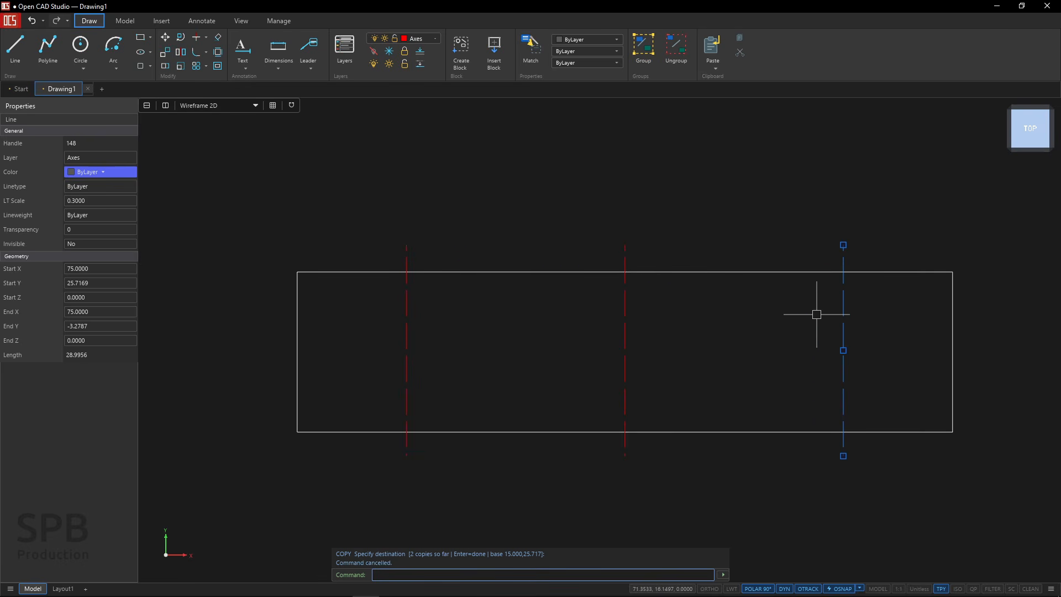
key("Escape")
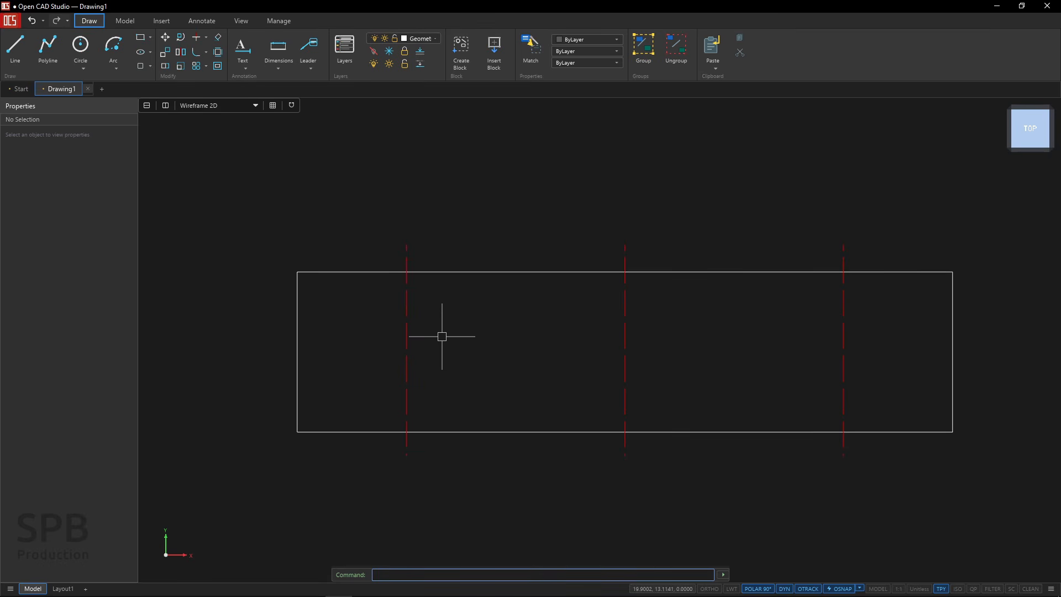
Check the pocket size in the reference PDF, then draw a 24 × 16 rectangle in the empty space above the plate.
key("alt+Tab")
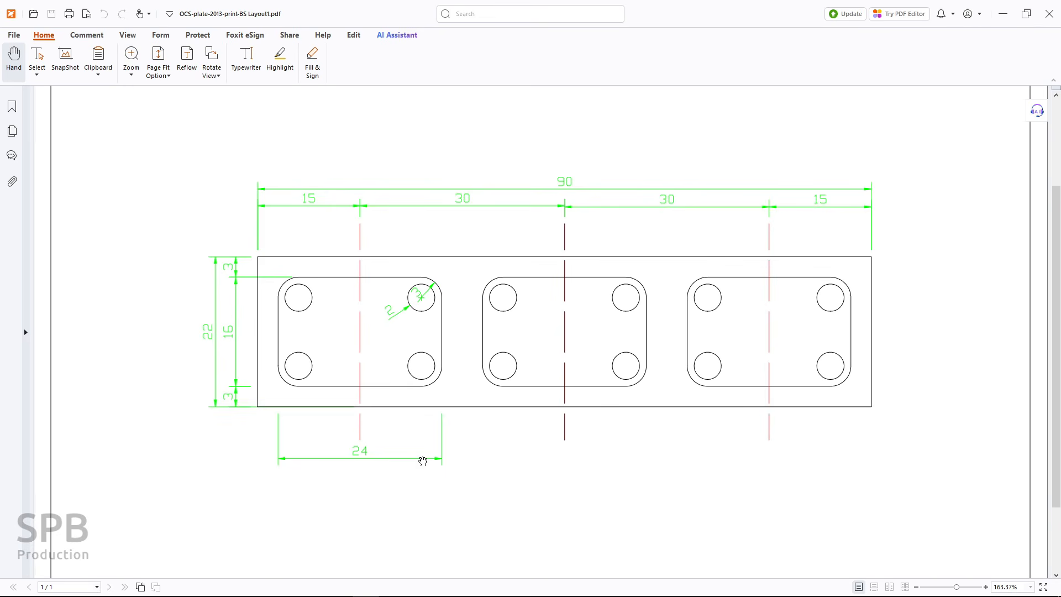
key("alt+Tab")
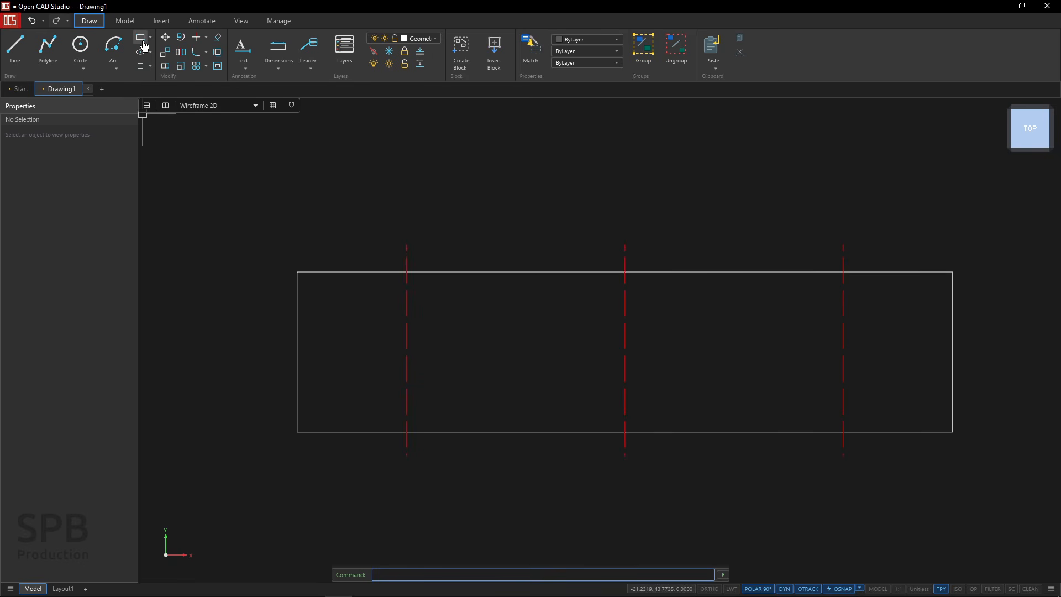
left_click(144, 47)
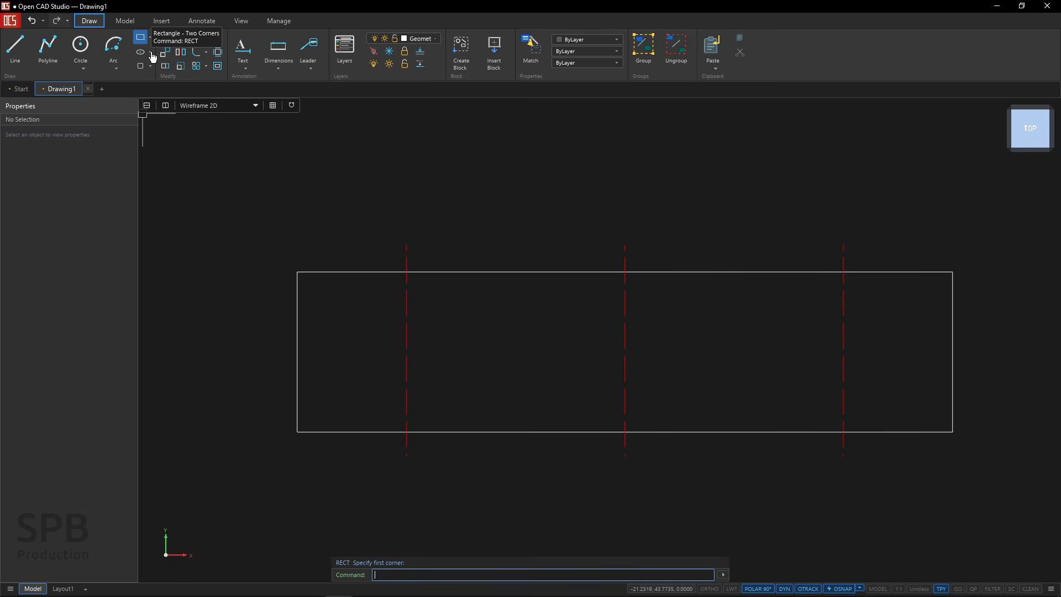
left_click(258, 223)
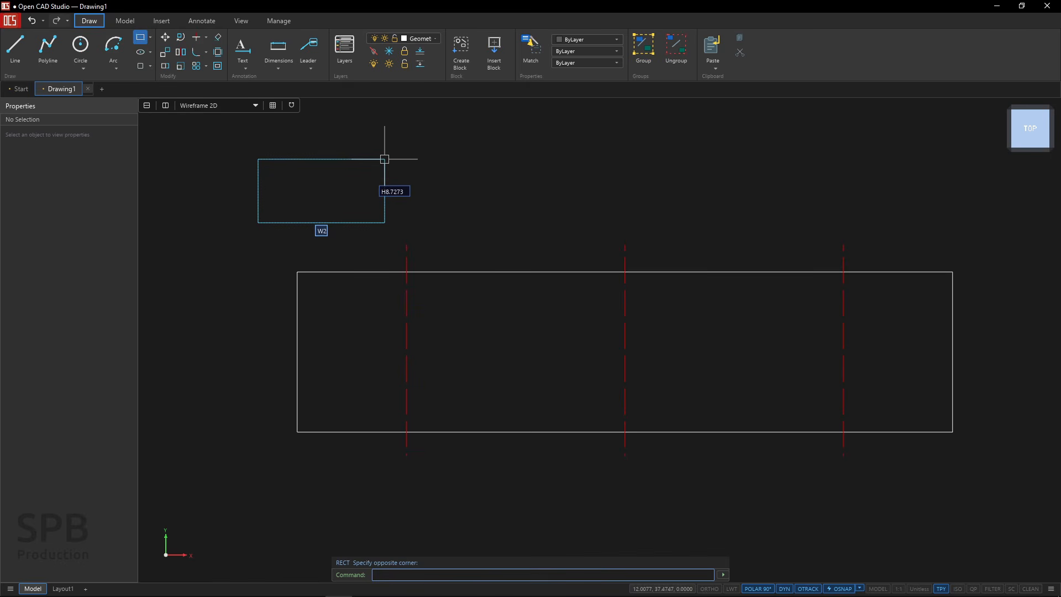
key("Tab")
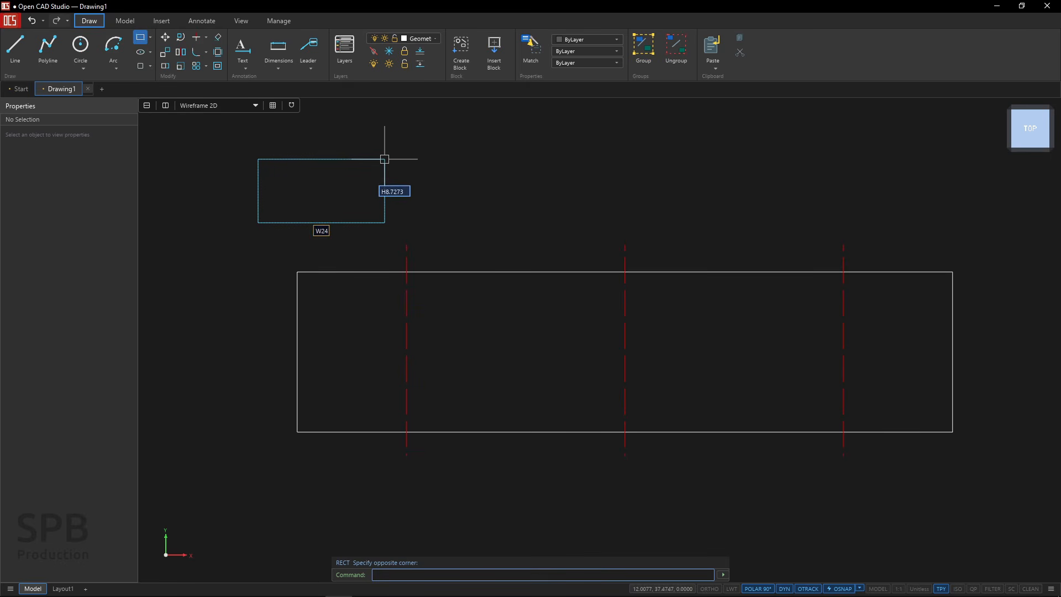
key("Return")
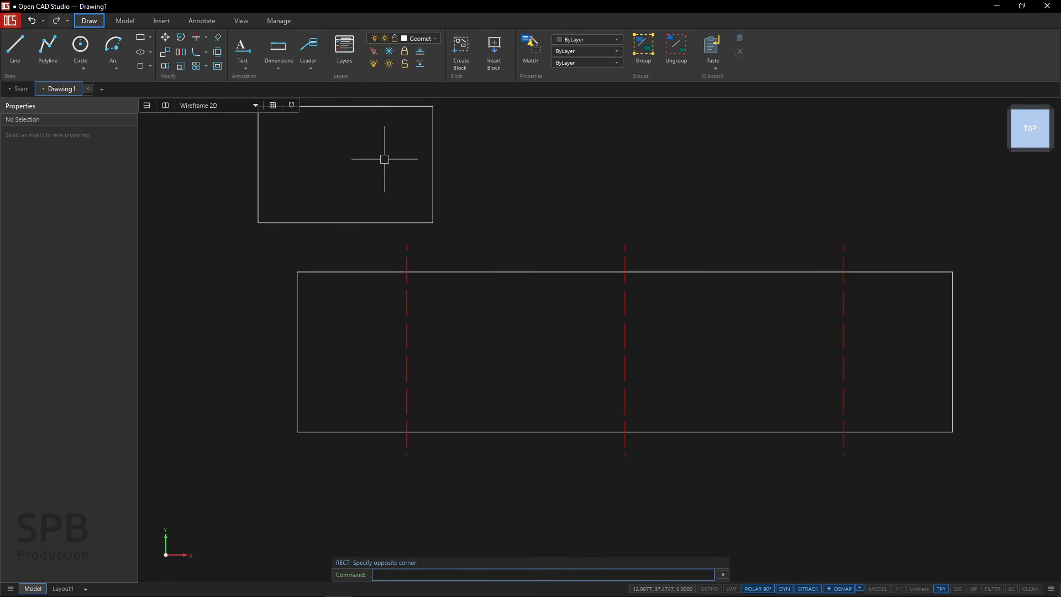
middle_click_drag(364, 154, 414, 220)
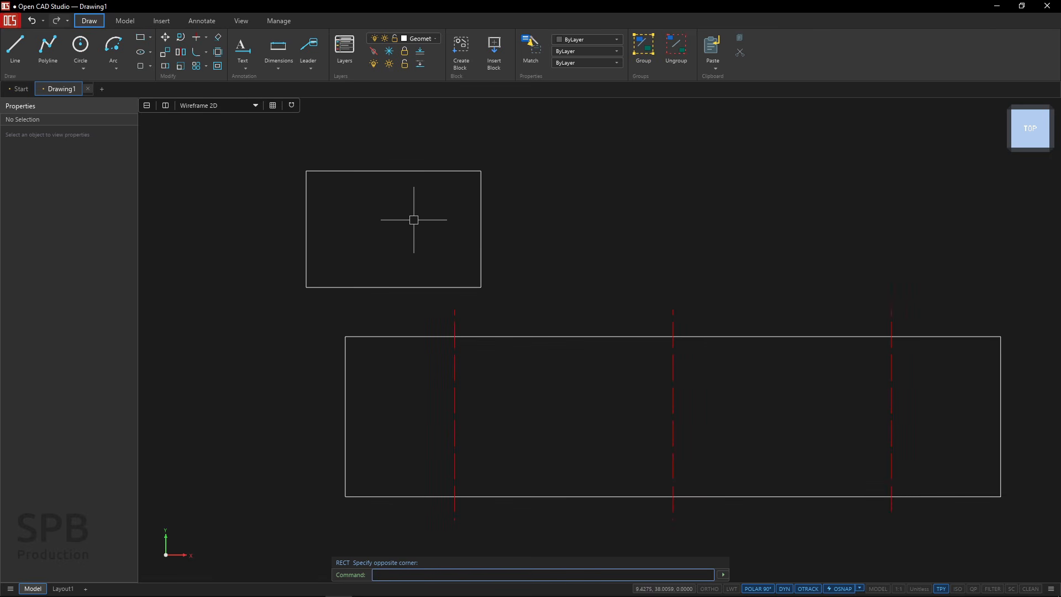
Enable the Midpoint object snap and move the small rectangle by its upper edge's midpoint onto the plate's upper edge at the first axis.
left_click_drag(433, 209, 371, 156)
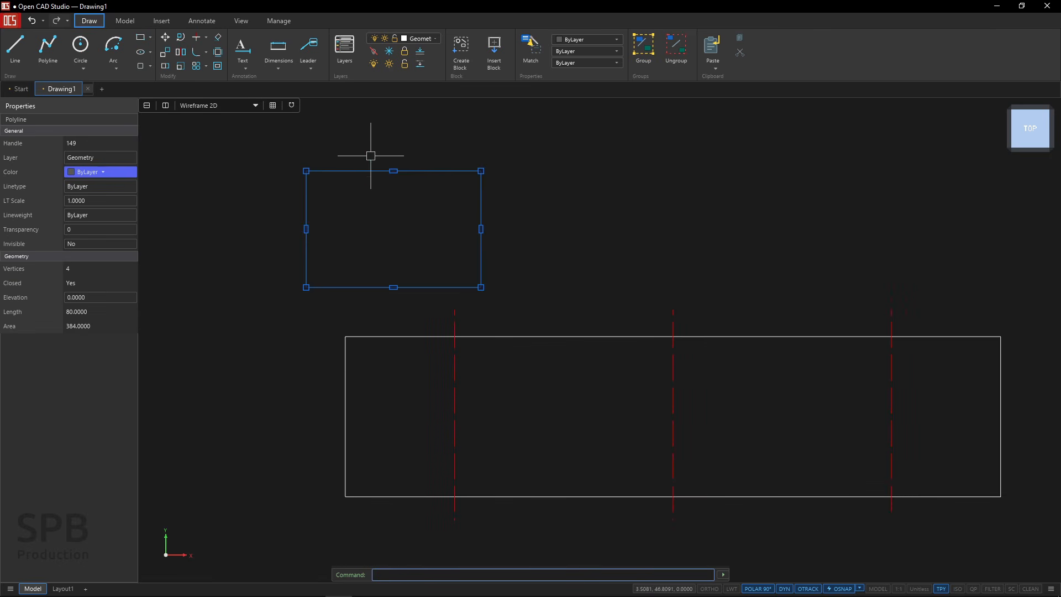
left_click(165, 37)
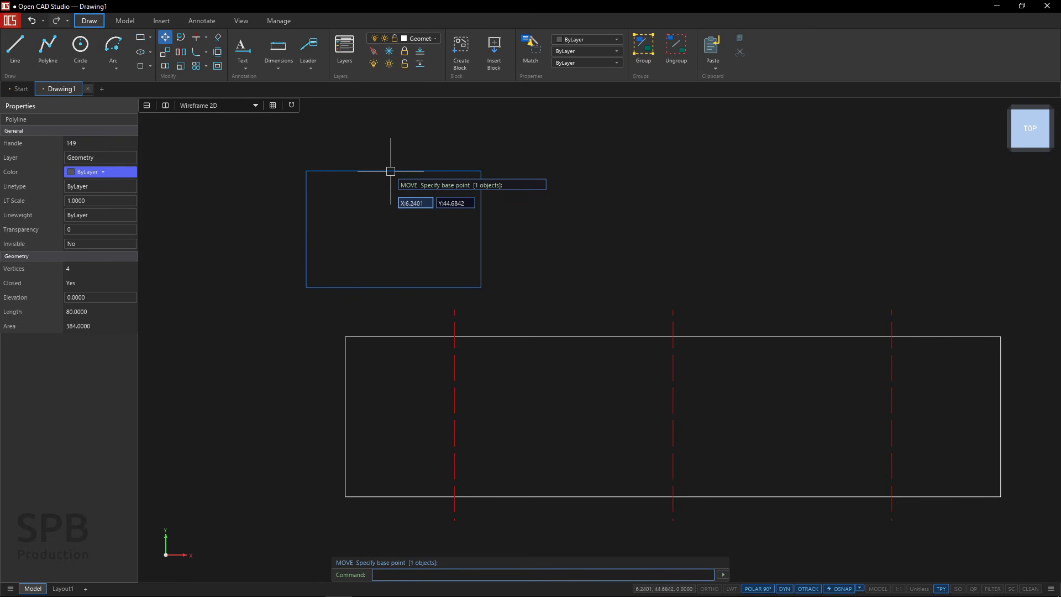
left_click(860, 588)
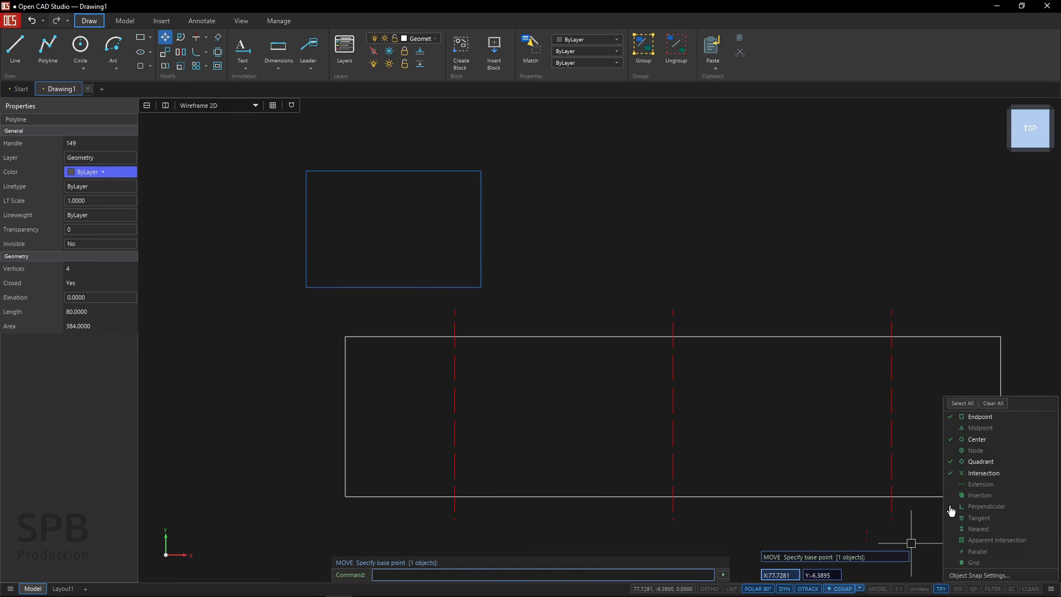
left_click(975, 428)
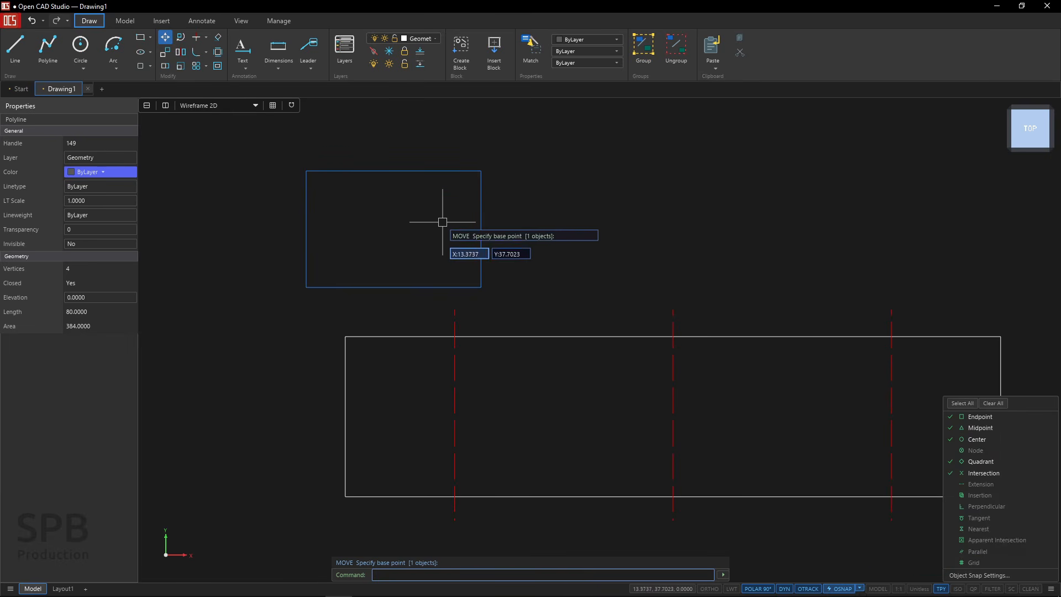
left_click(393, 170)
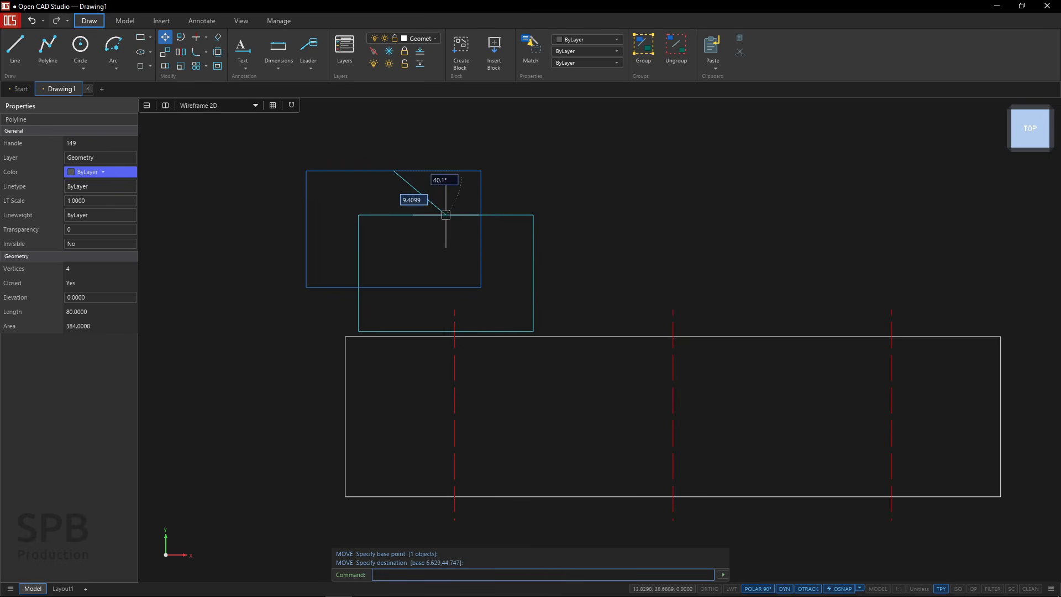
left_click(454, 334)
mouse_move(441, 417)
middle_mouse_down()
mouse_move(428, 402)
mouse_move(429, 336)
middle_mouse_up()
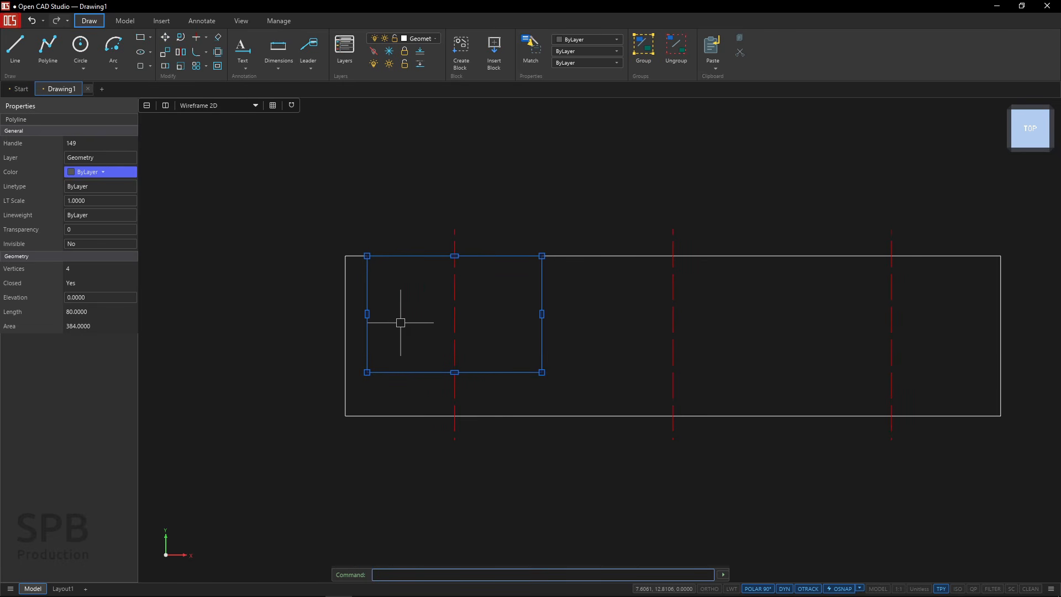
Check the edge offset in the reference PDF, then move the small rectangle straight down by 3 and deselect it.
key("alt+Tab")
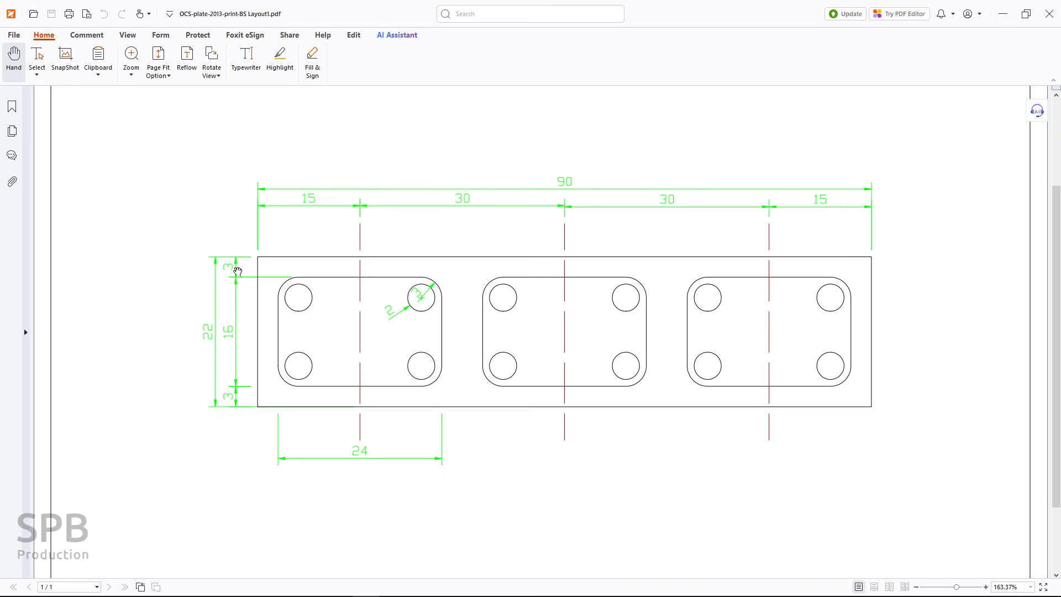
left_click(236, 269)
key("alt+Tab")
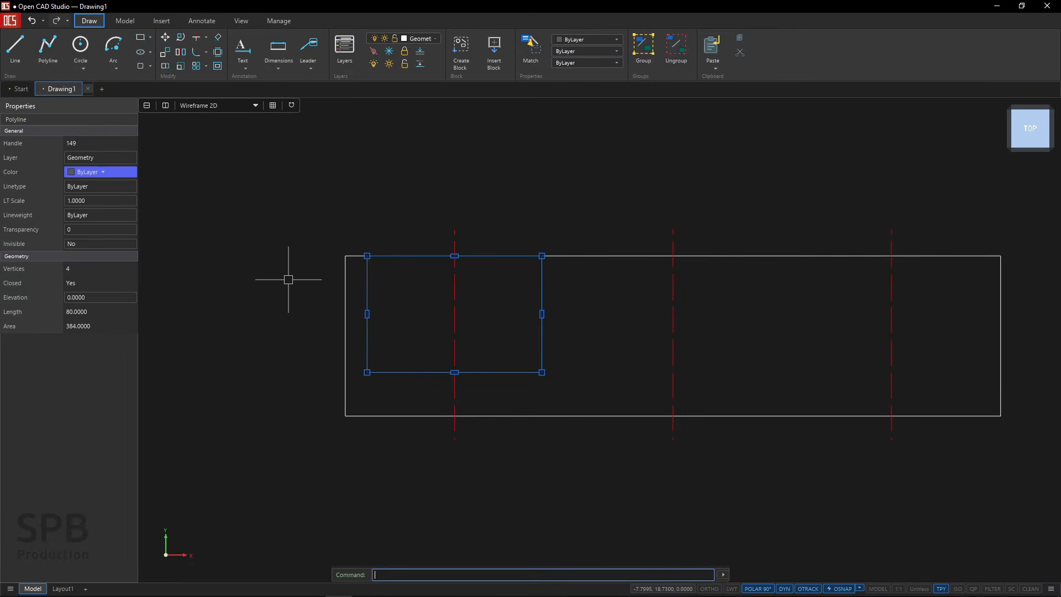
left_click(172, 43)
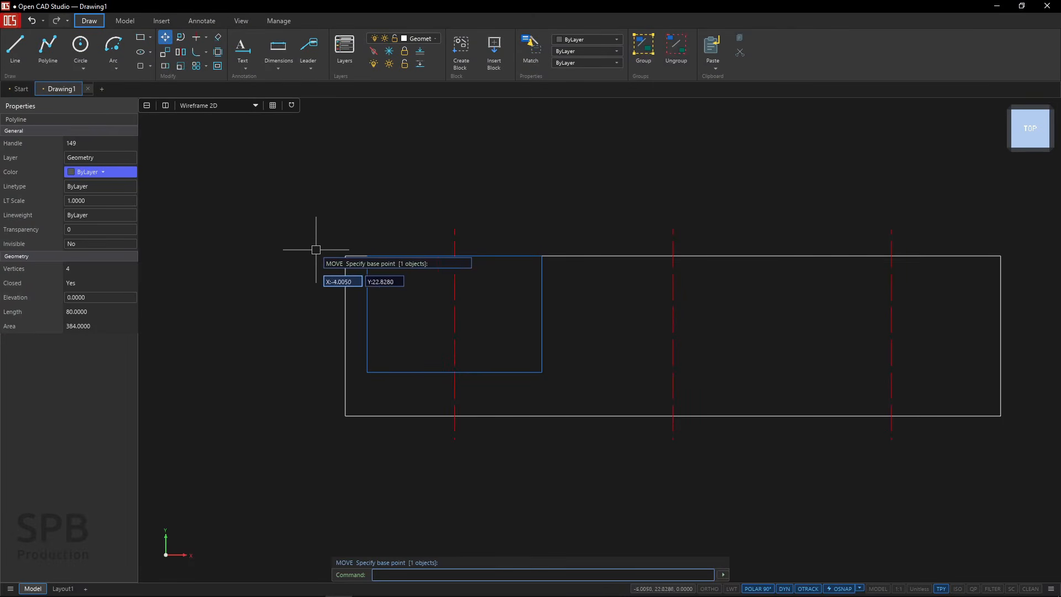
left_click(224, 233)
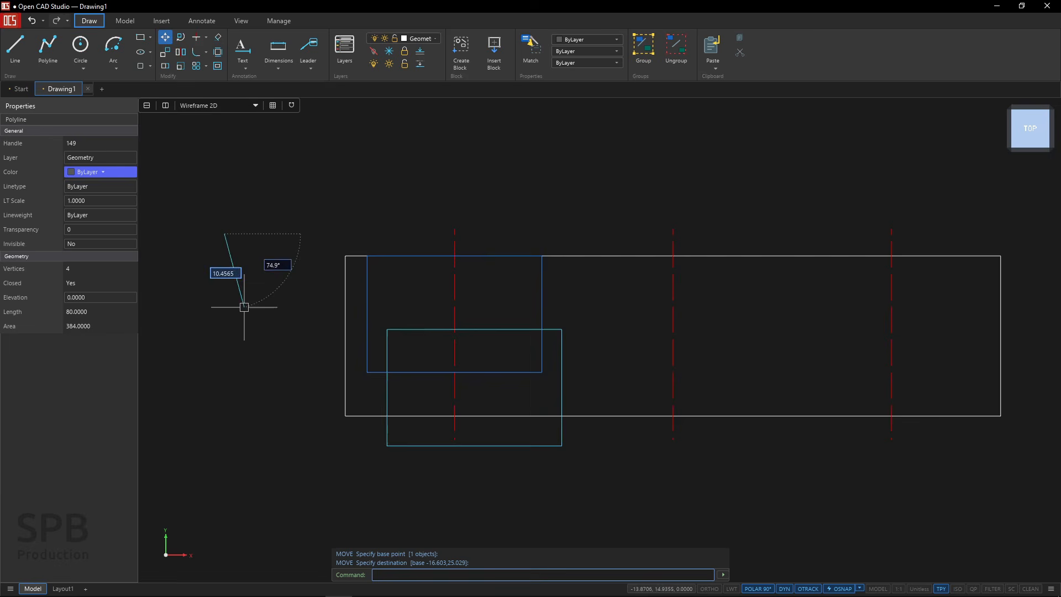
left_click(227, 345)
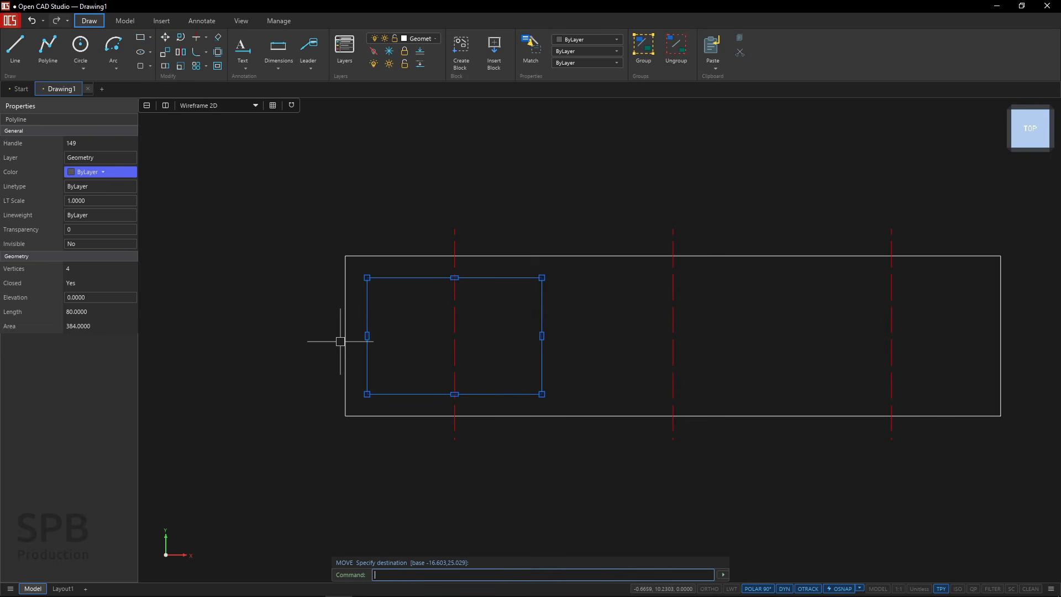
key("Escape")
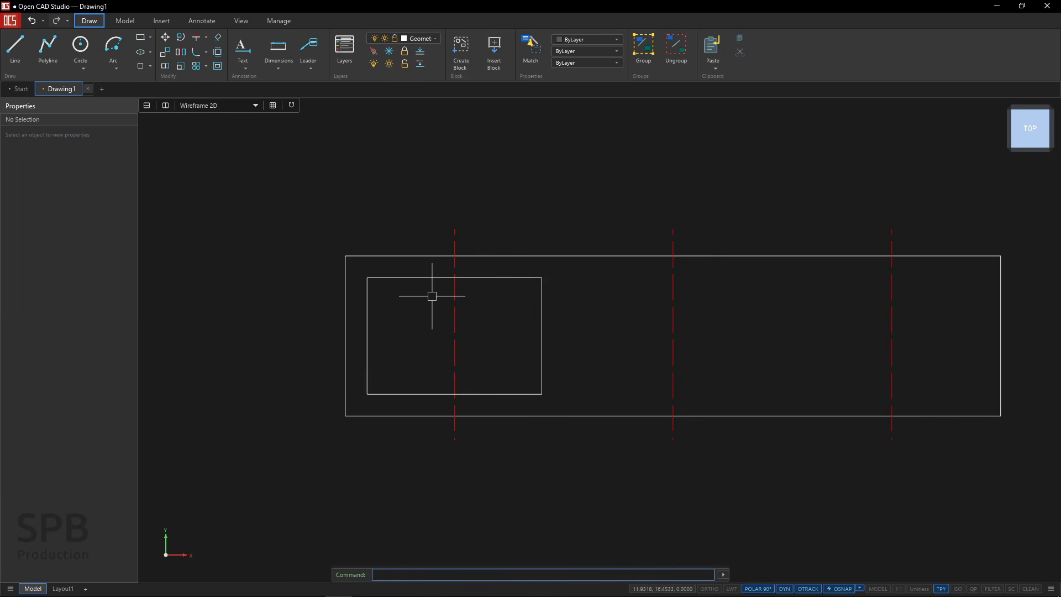
Check the corner radius in the reference PDF, then fillet the small rectangle's upper-right corner with radius 3.
key("alt+Tab")
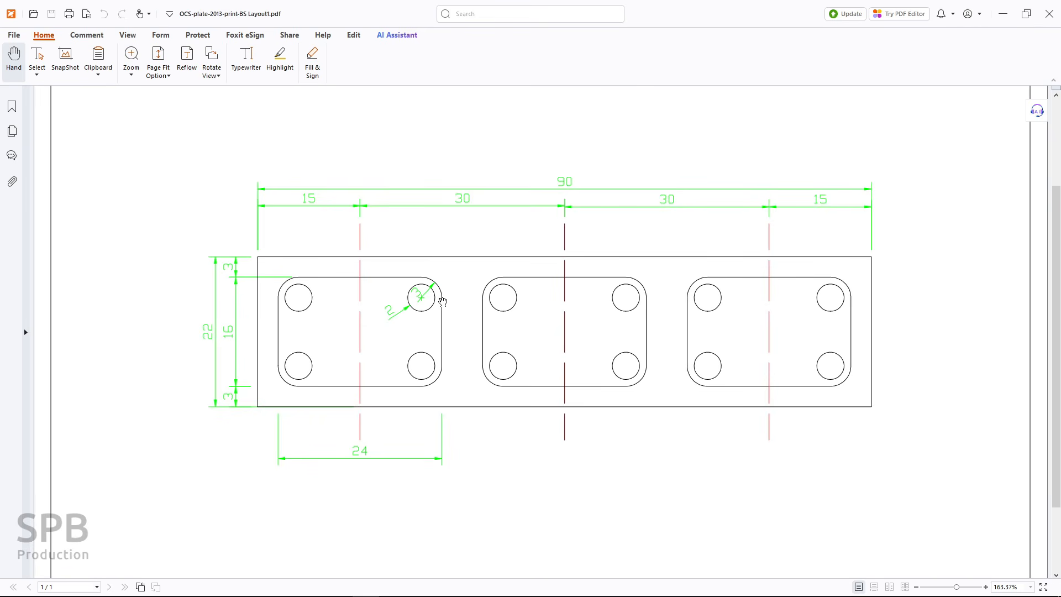
key("alt+Tab")
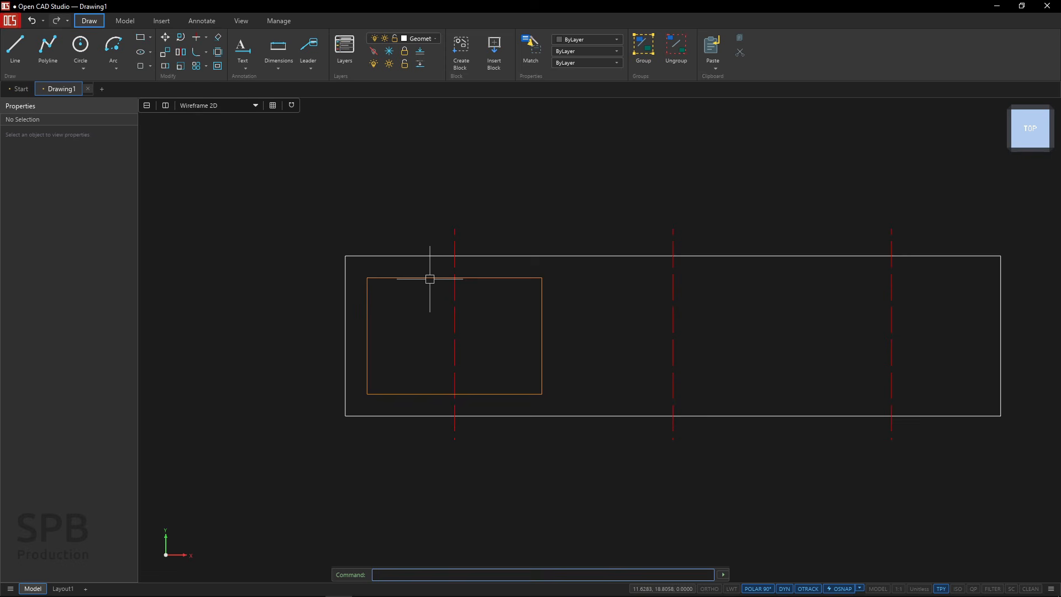
left_click(200, 58)
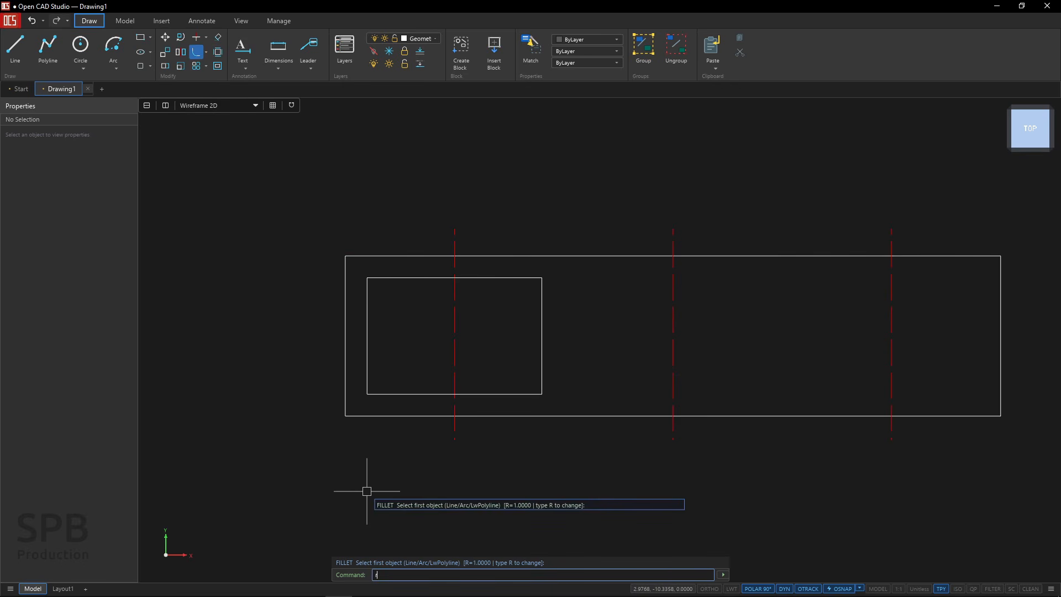
key("Return")
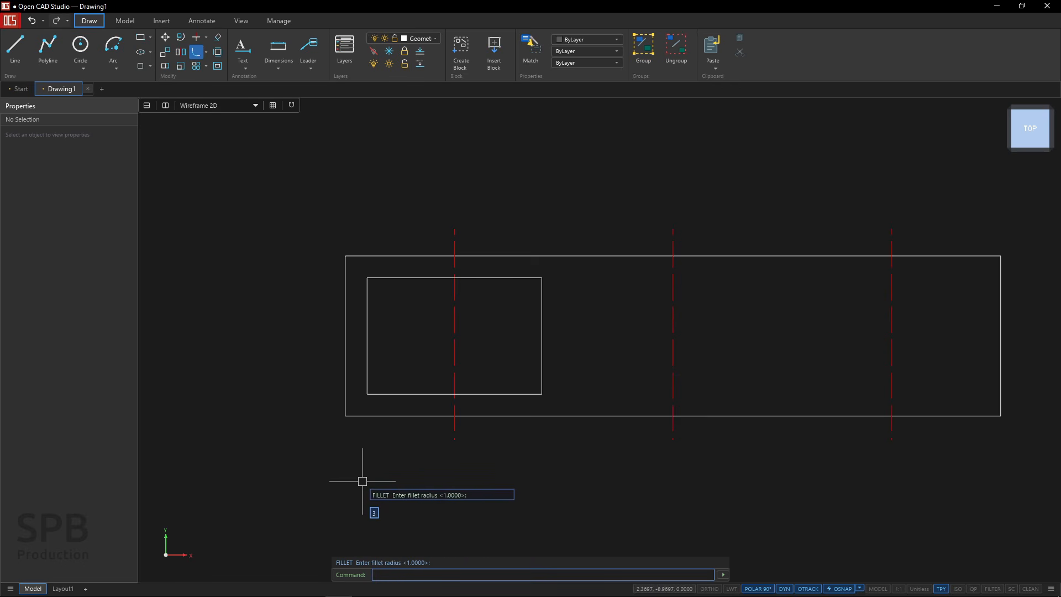
type("3")
key("Return")
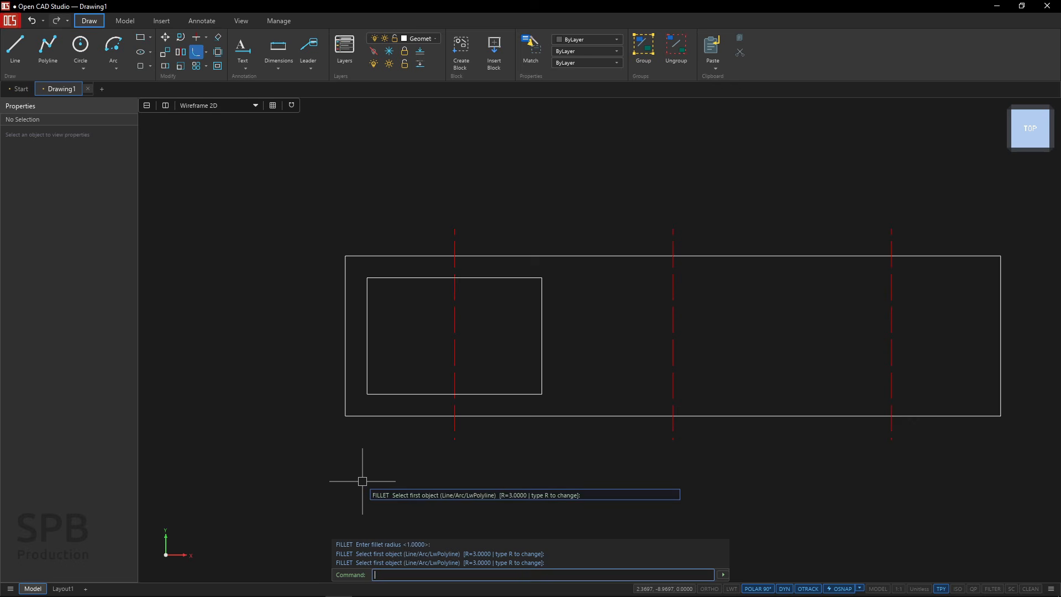
left_click(517, 276)
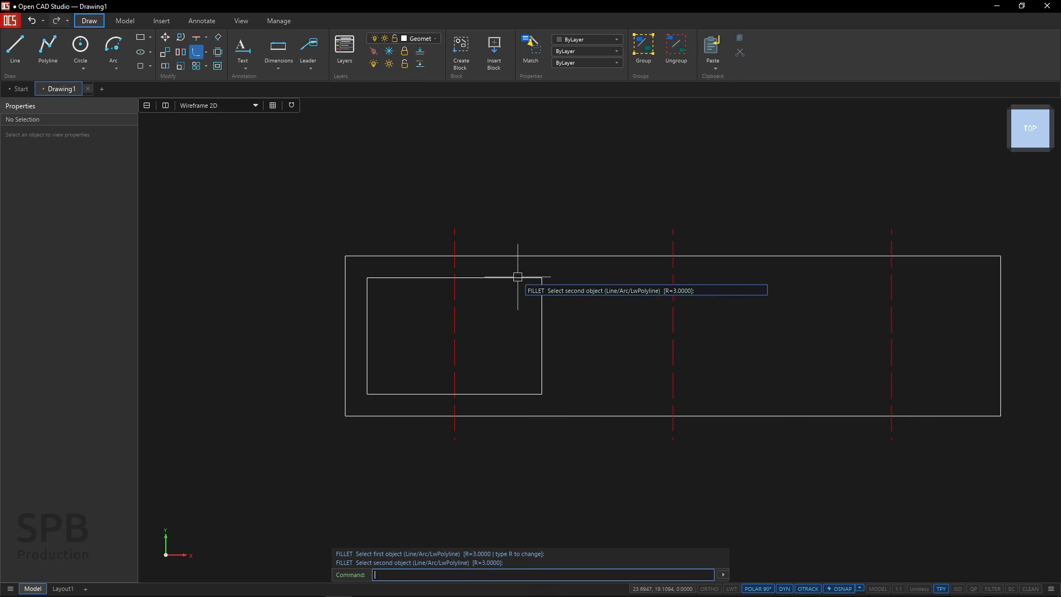
left_click(541, 303)
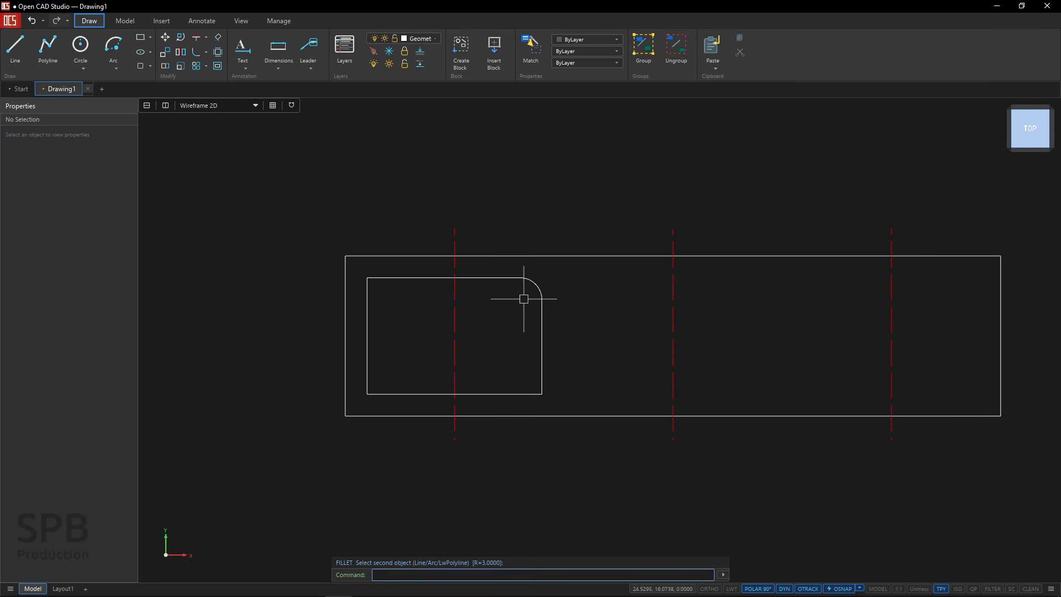
Fillet the small rectangle's remaining three corners with the same radius of 3 and end the command.
left_click(196, 52)
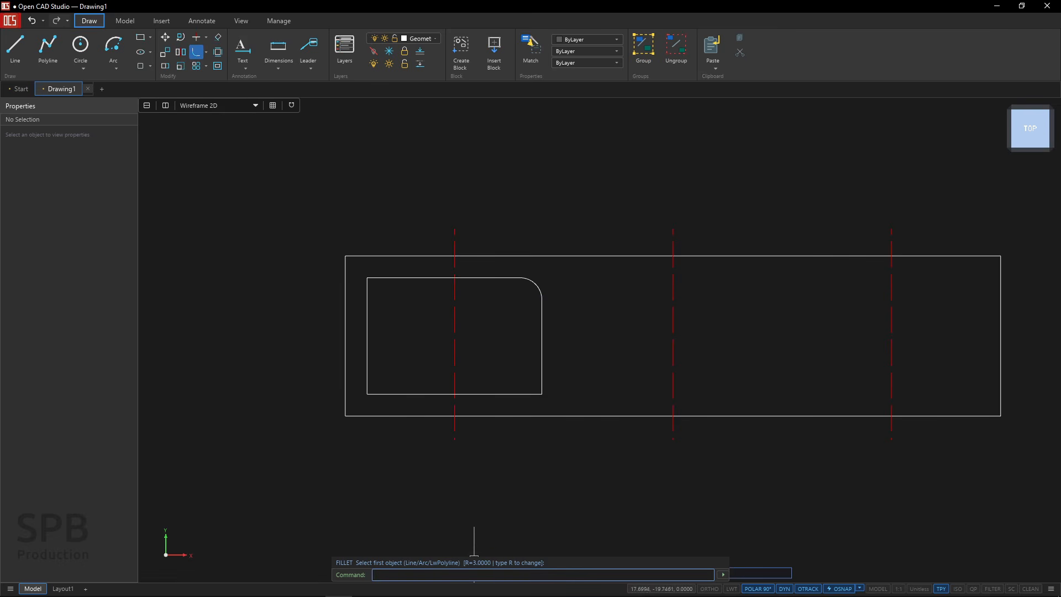
left_click(541, 352)
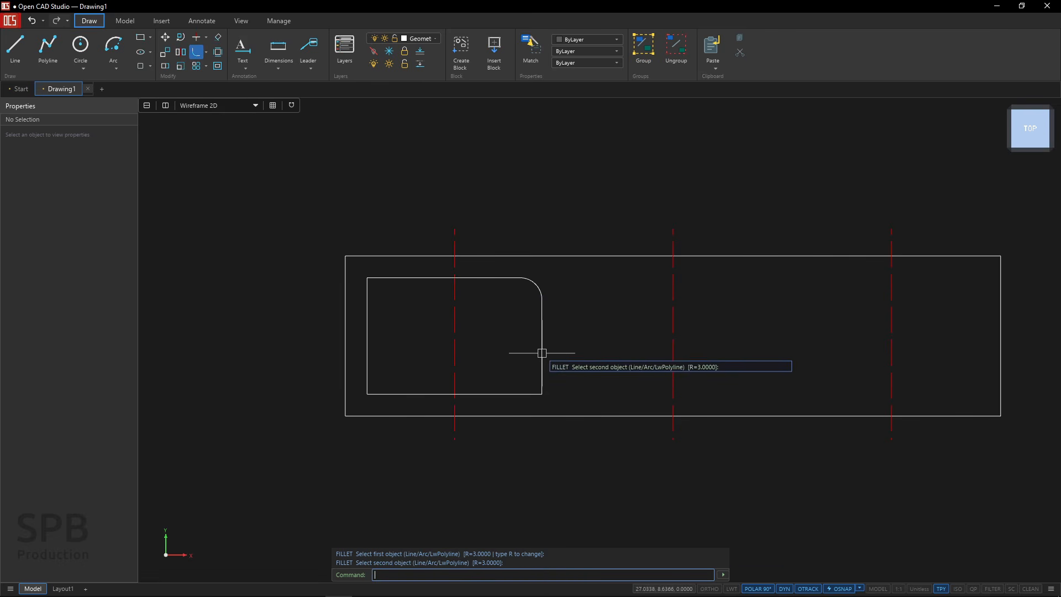
left_click(502, 396)
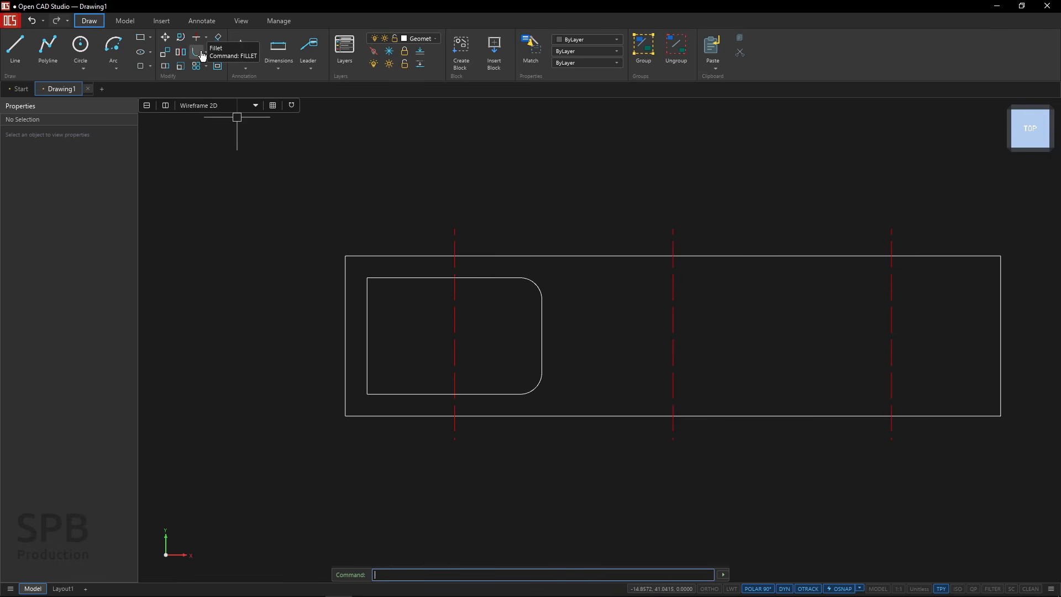
key("Return")
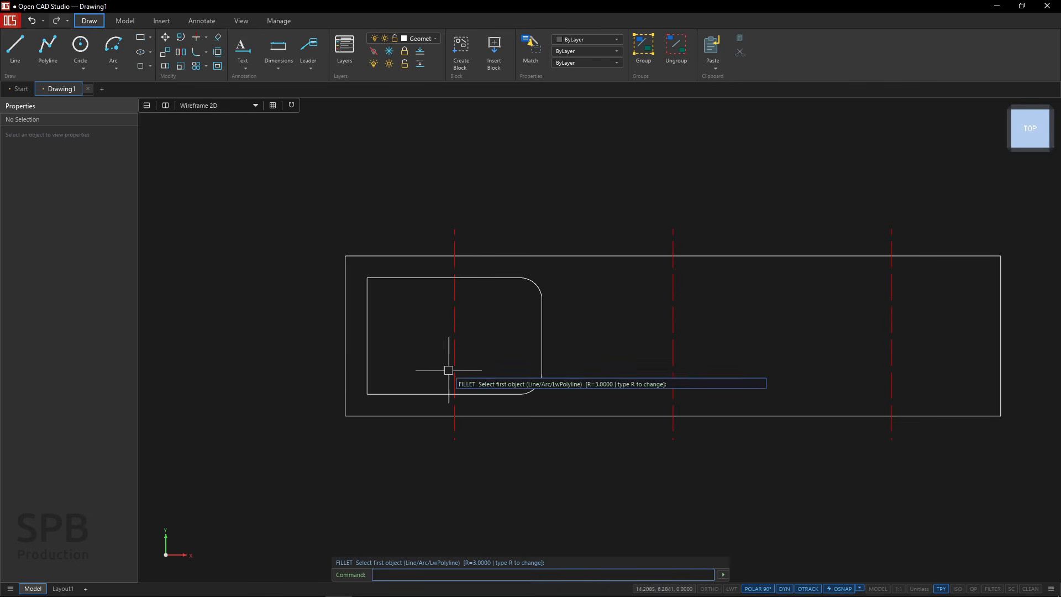
left_click(393, 393)
left_click(366, 369)
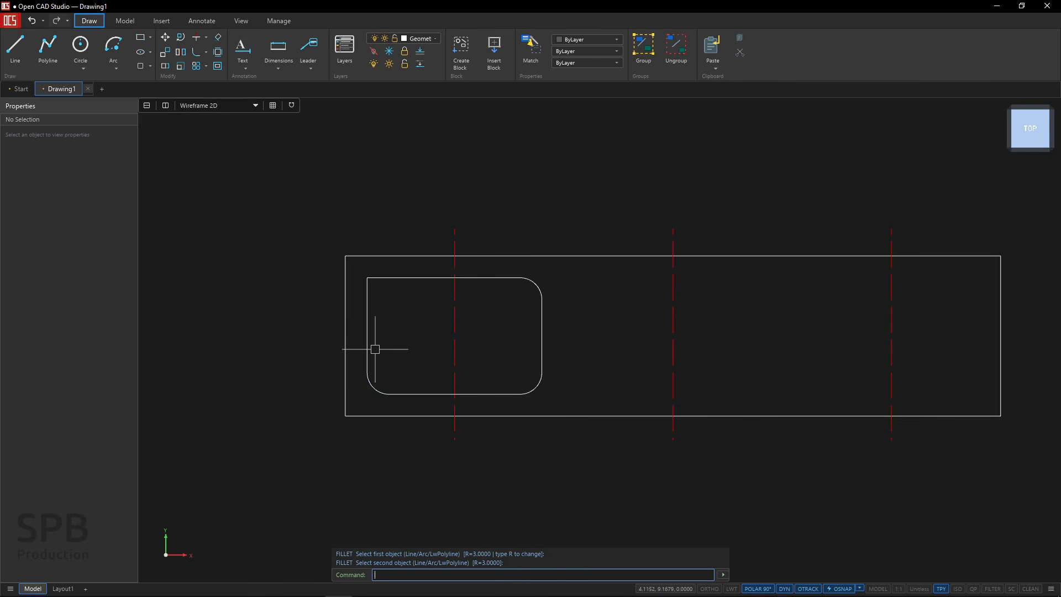
left_click(367, 304)
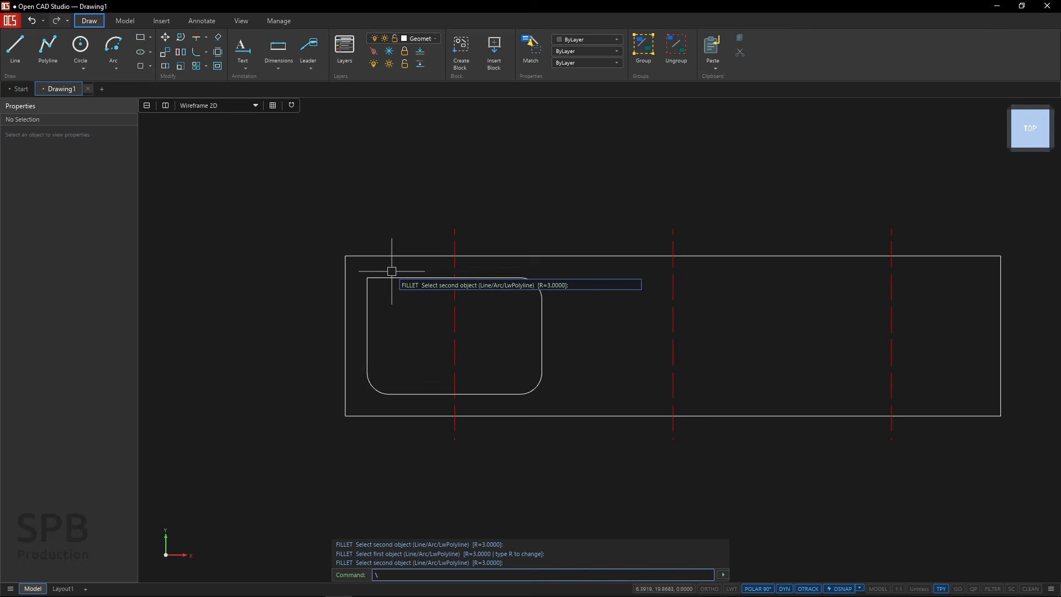
left_click(392, 278)
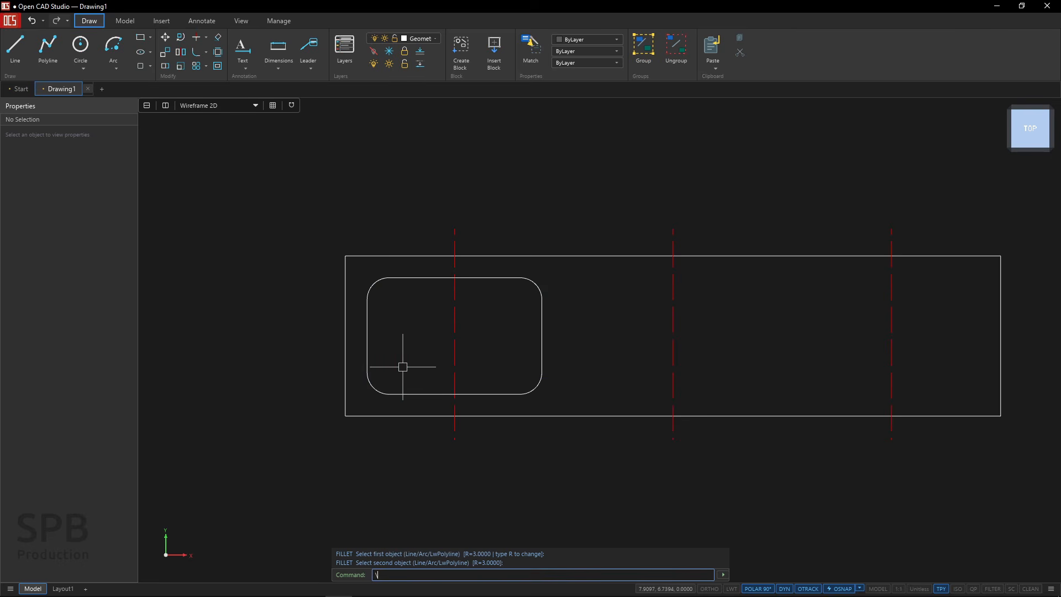
key("Escape")
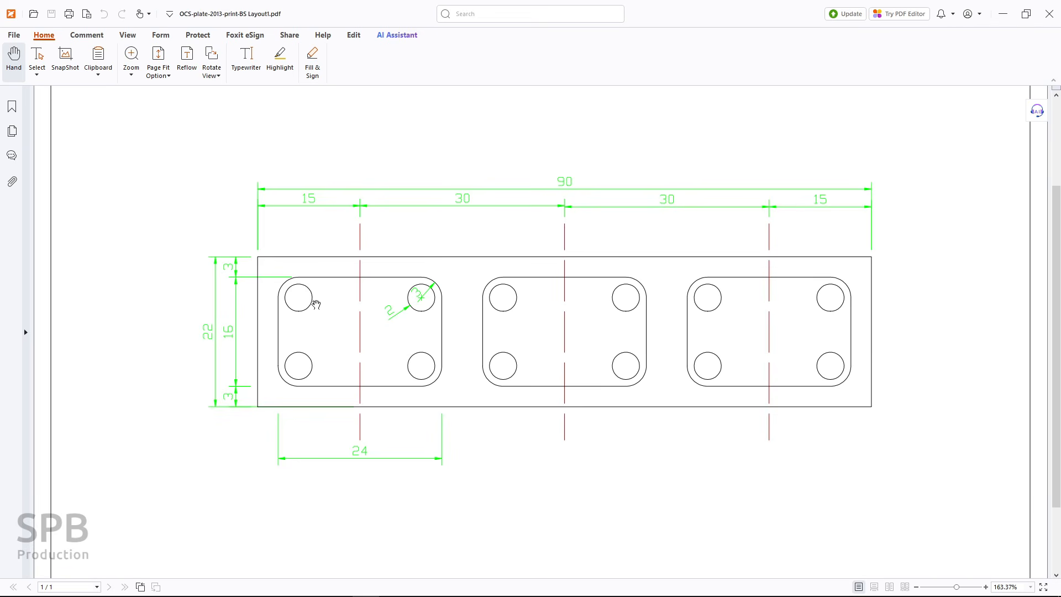
Check the position and size of the corner holes in the reference PDF, then return to the drawing.
key("ctrl")
key("ctrl")
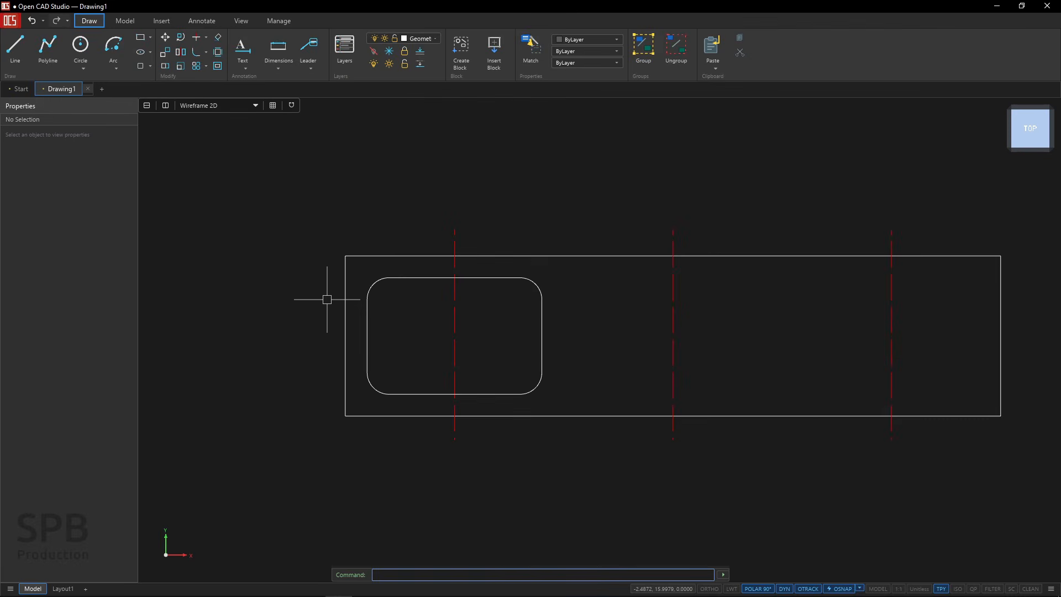
Draw a circle of radius 2 centred on the arc centre of the rounded rectangle's upper-left corner.
left_click(81, 48)
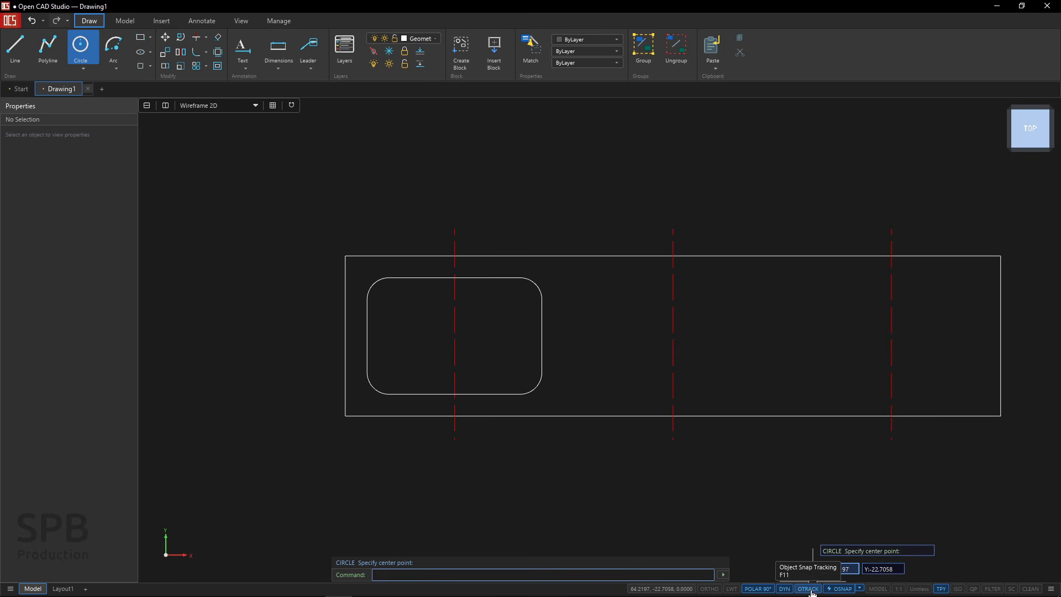
scroll(513, 403, "down", 1)
scroll(417, 327, "up", 3)
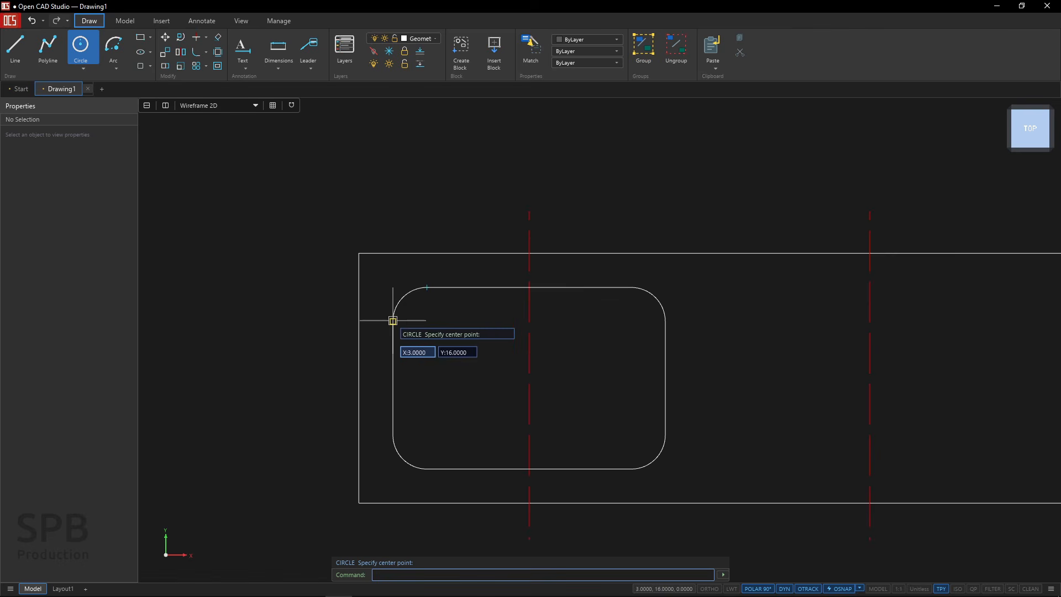
left_click(427, 320)
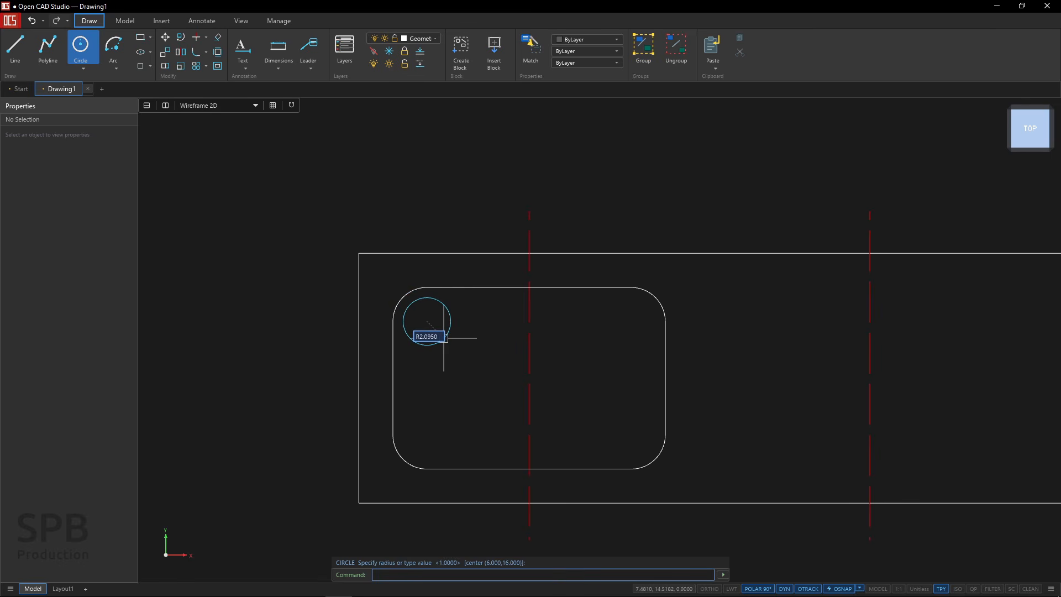
key("Return")
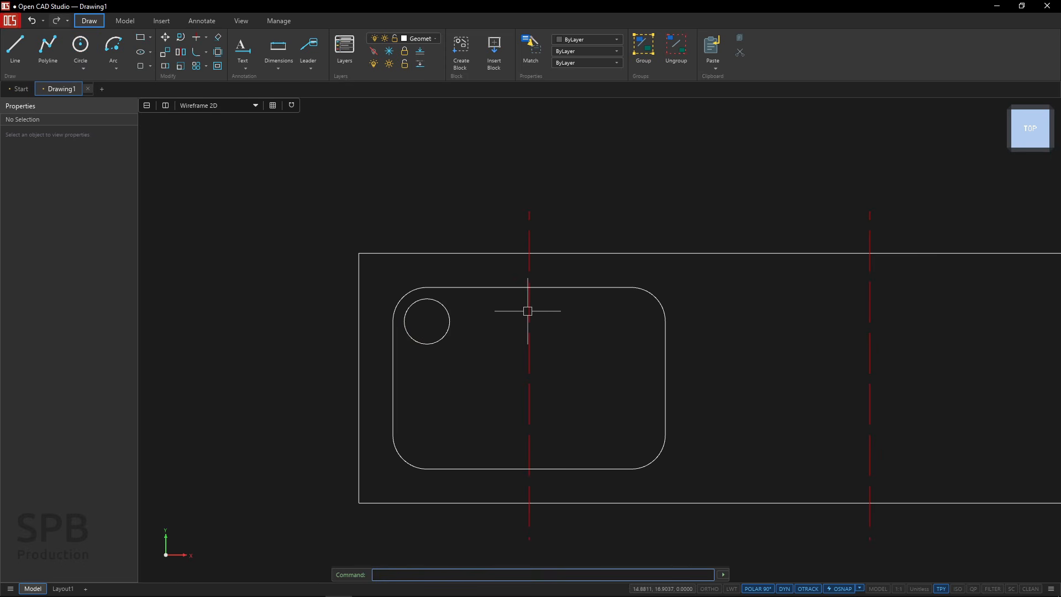
Mirror the hole circle about the left vertical centre line, keeping the original, and deselect it.
left_click(448, 321)
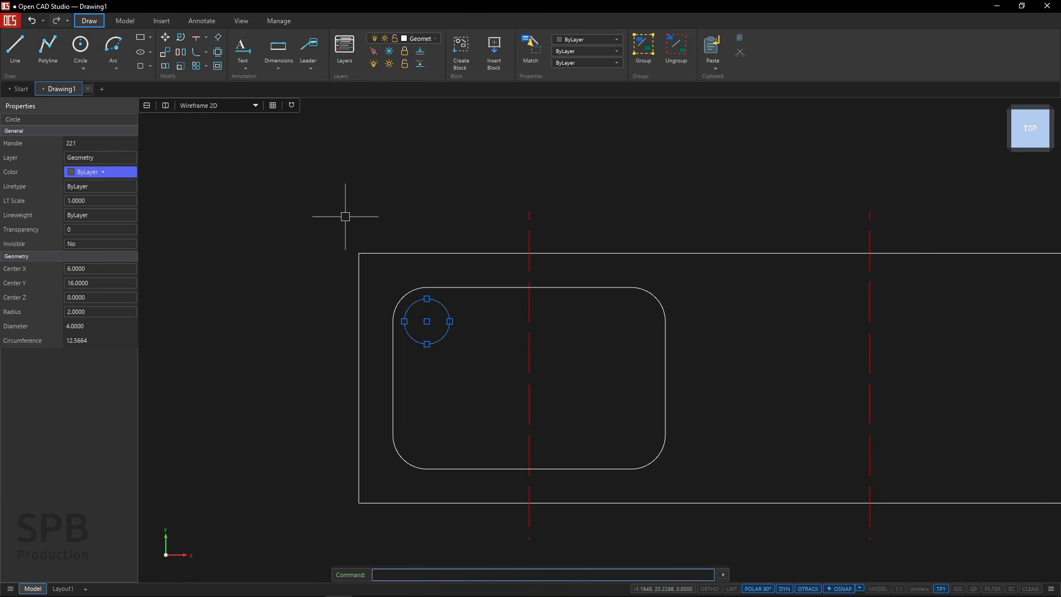
left_click(181, 57)
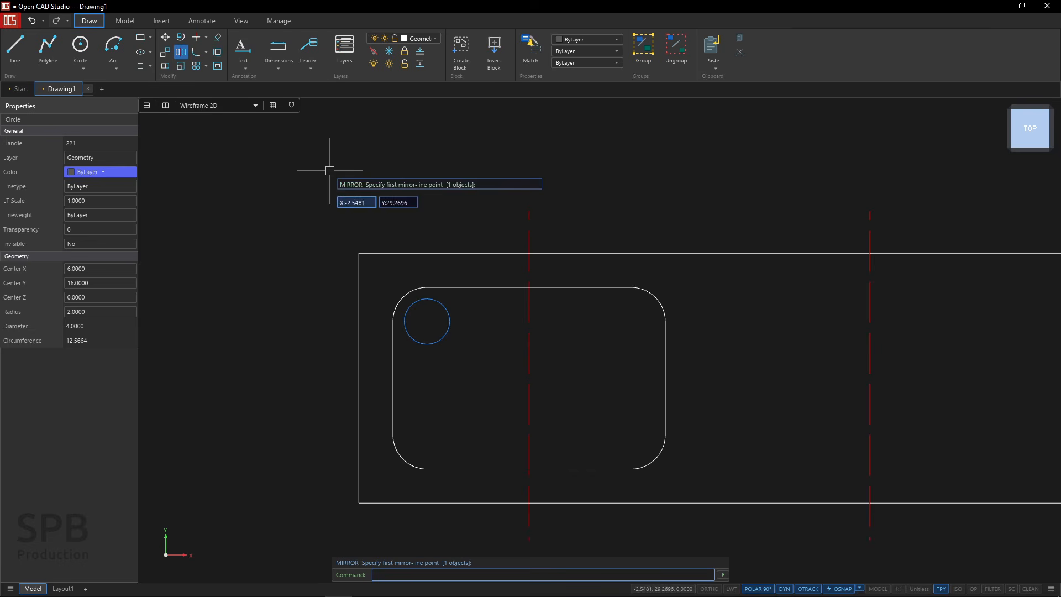
left_click(528, 210)
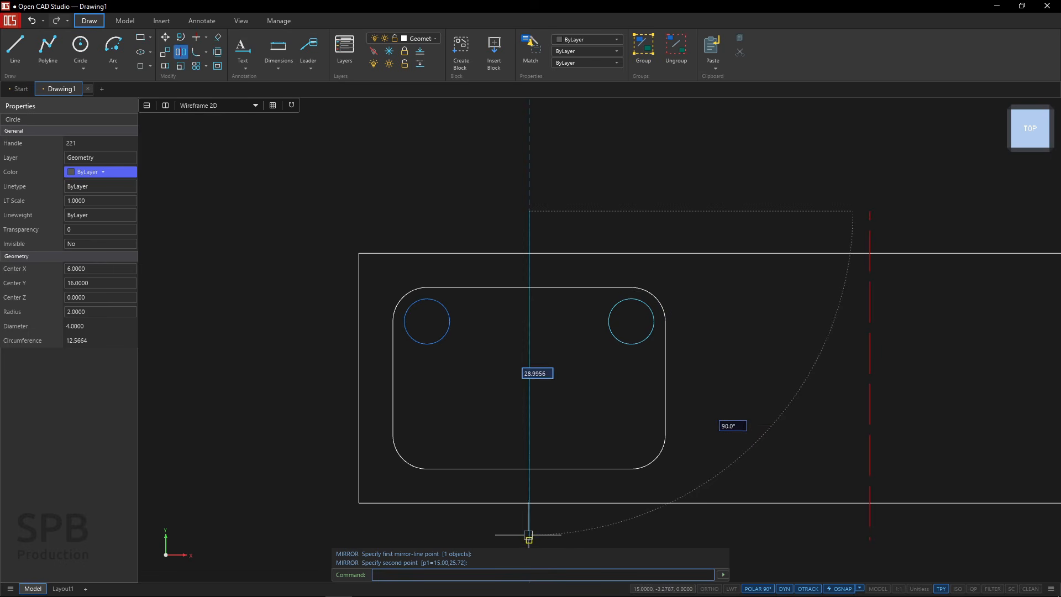
left_click(597, 395)
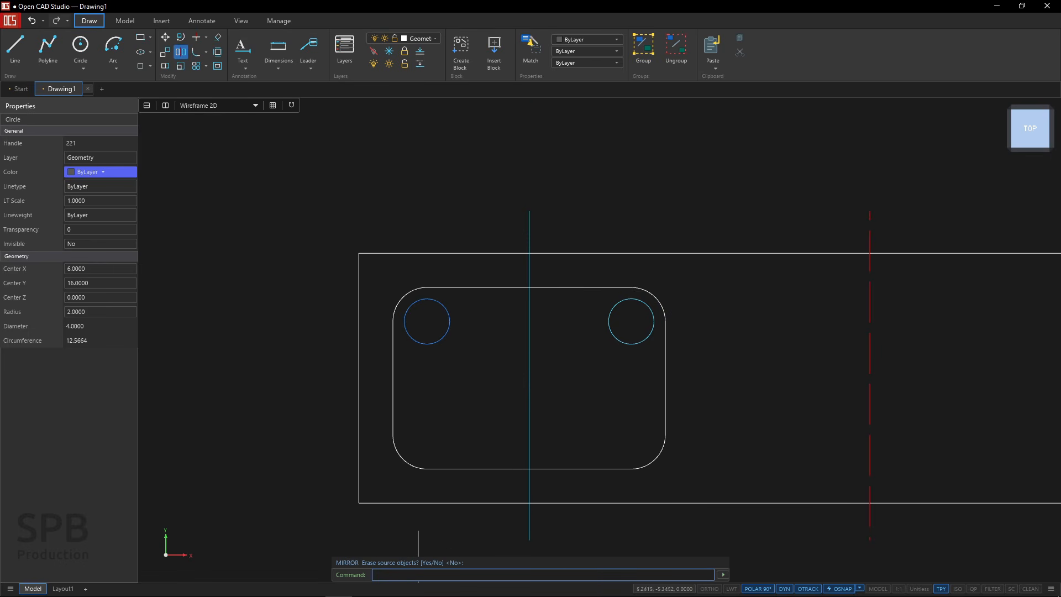
key("Return")
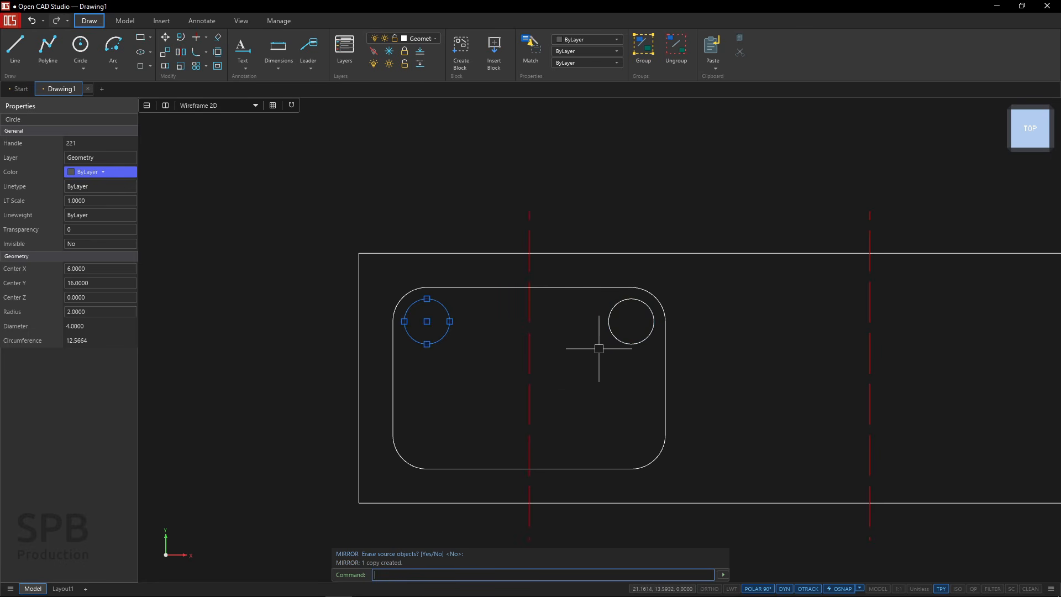
key("Escape")
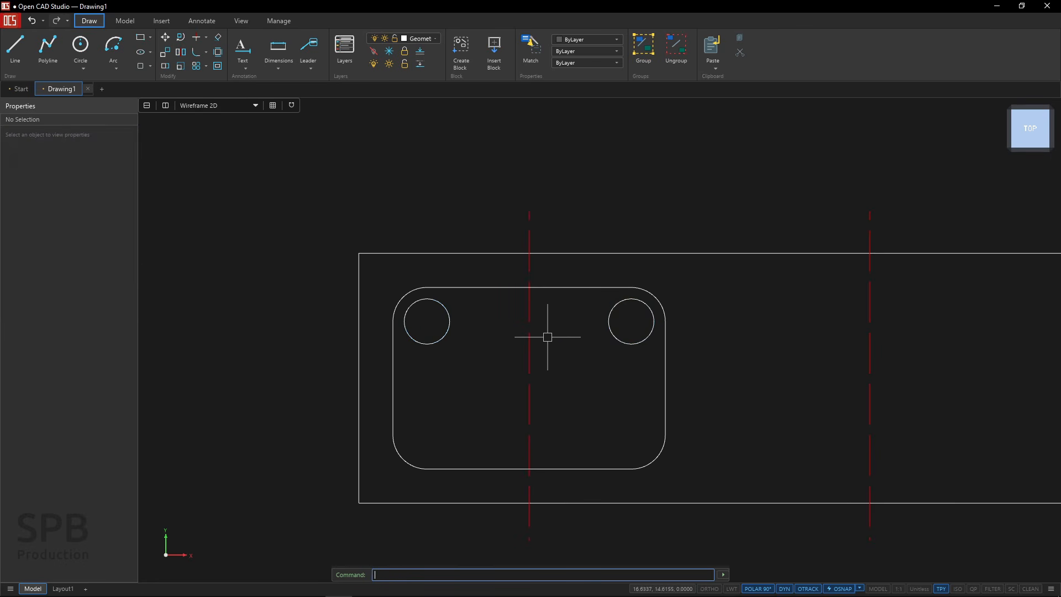
Mirror both upper hole circles about the rounded rectangle's horizontal midline, keeping the originals, and deselect them.
left_click(619, 341)
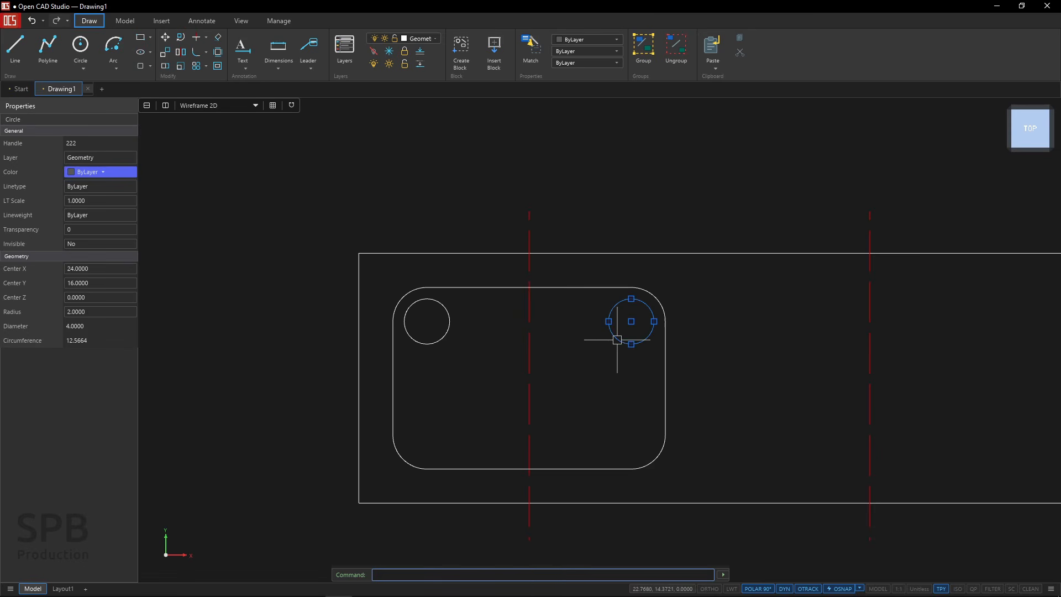
left_click(441, 336)
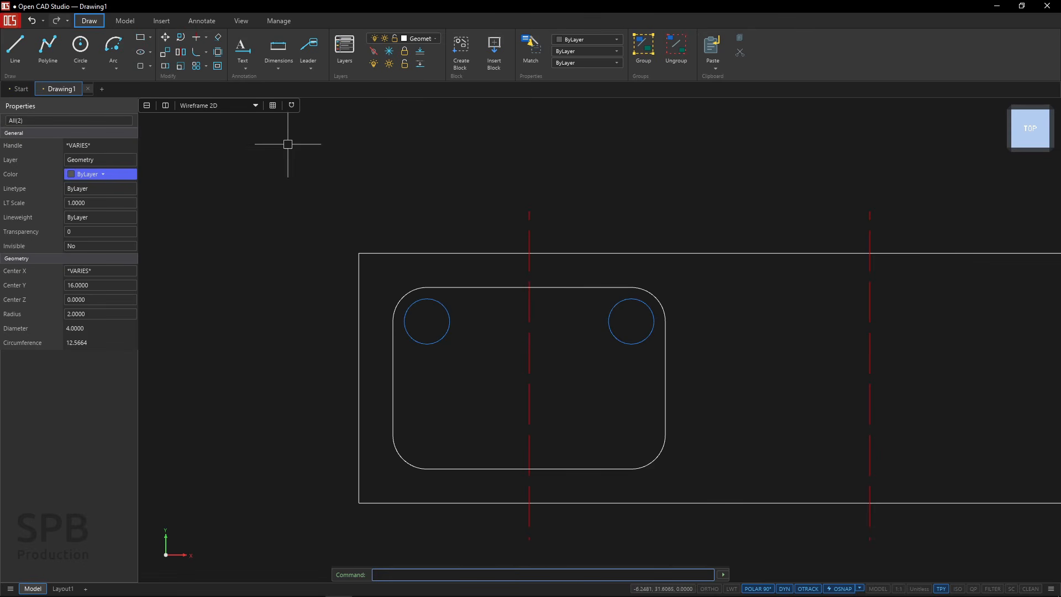
left_click(182, 54)
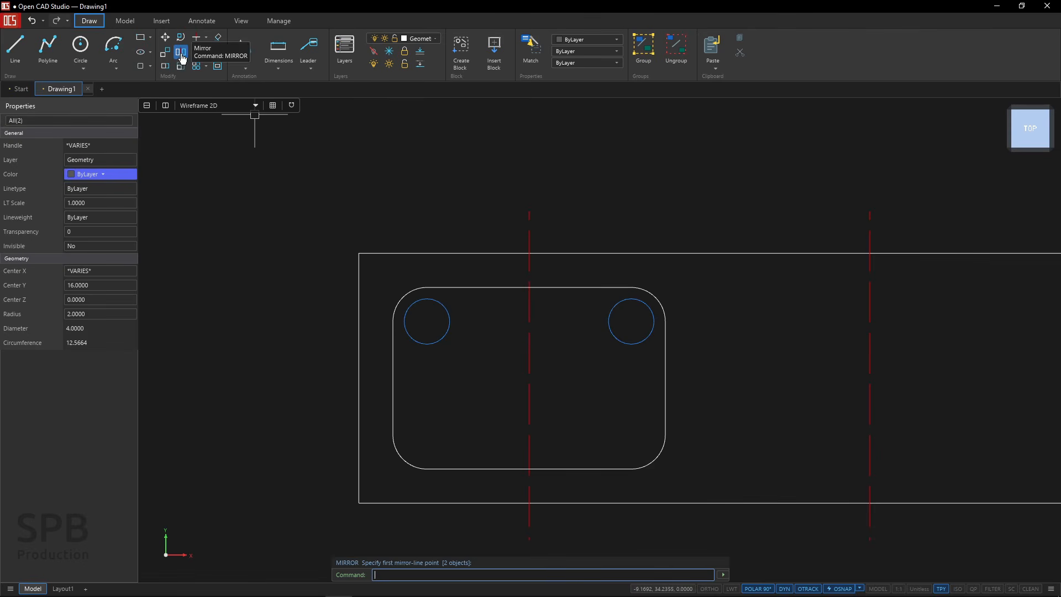
left_click(391, 377)
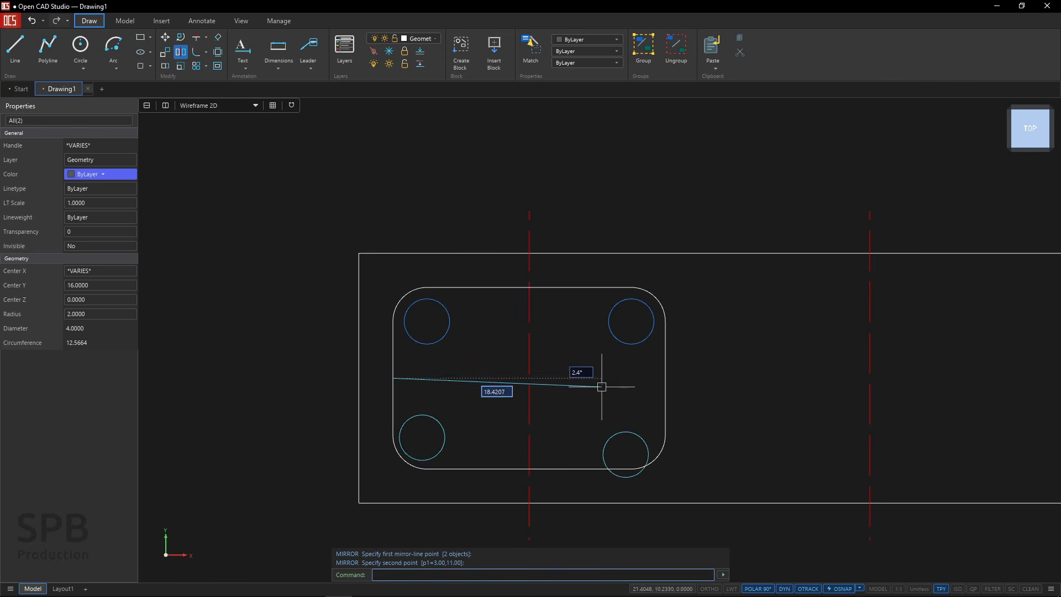
left_click(664, 378)
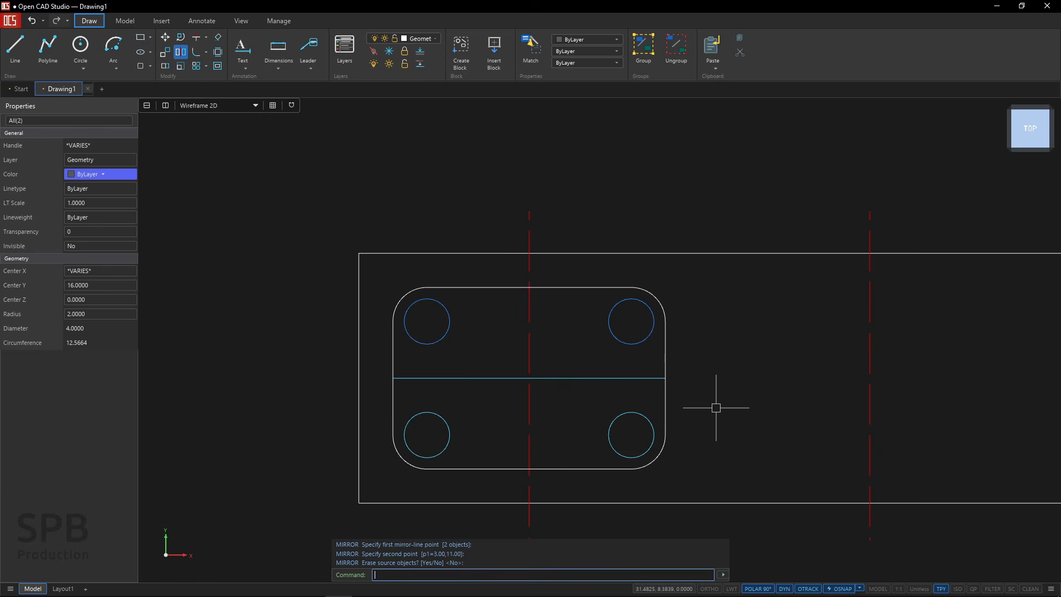
key("Return")
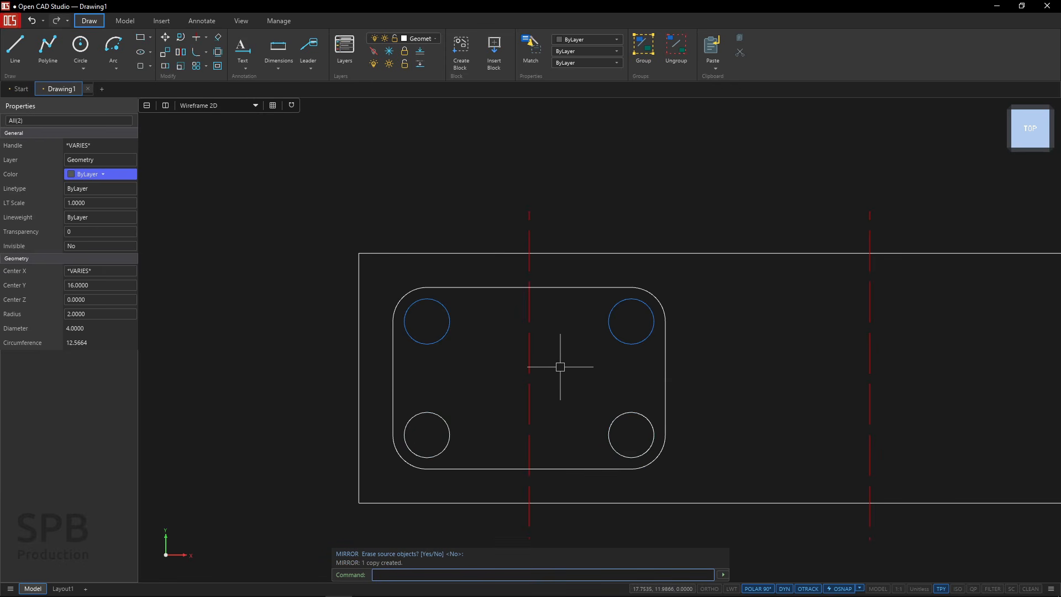
key("Escape")
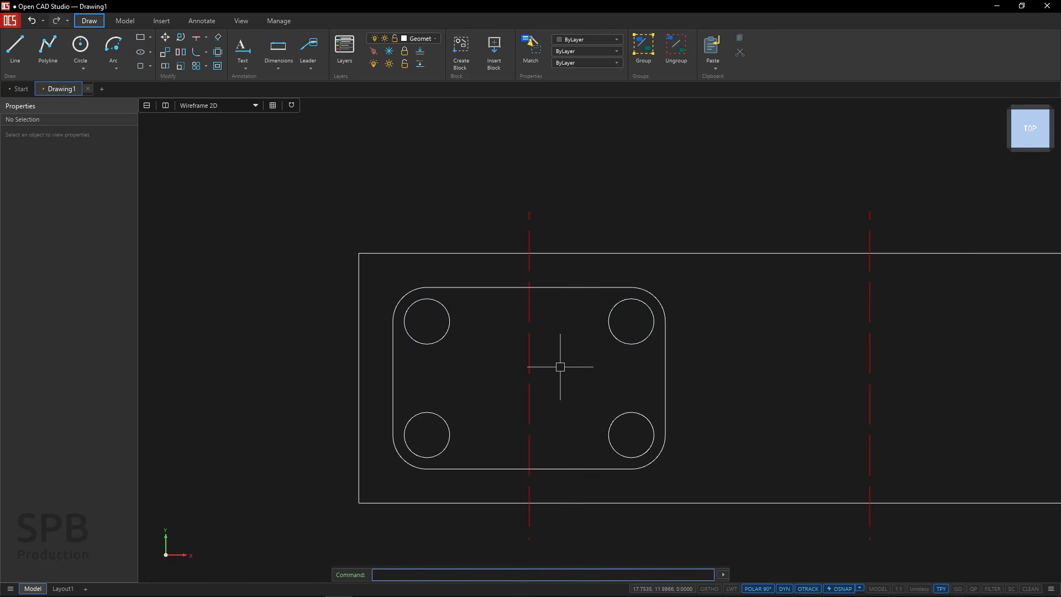
Check the arrangement of the three rounded rectangles in the reference PDF, then return to the drawing.
key("alt+Tab")
key("alt+Tab")
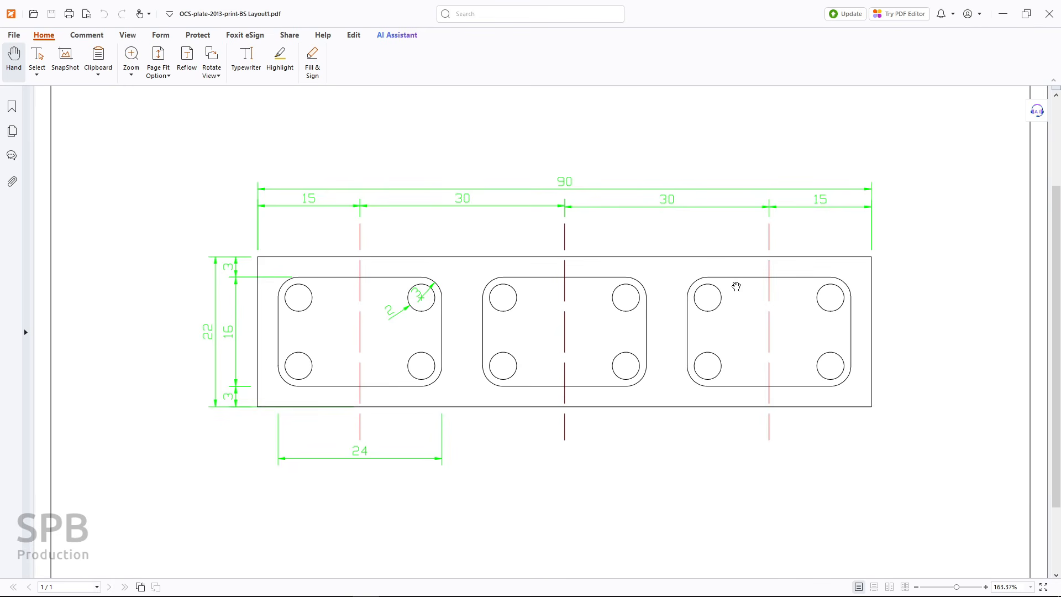
key("alt+Tab")
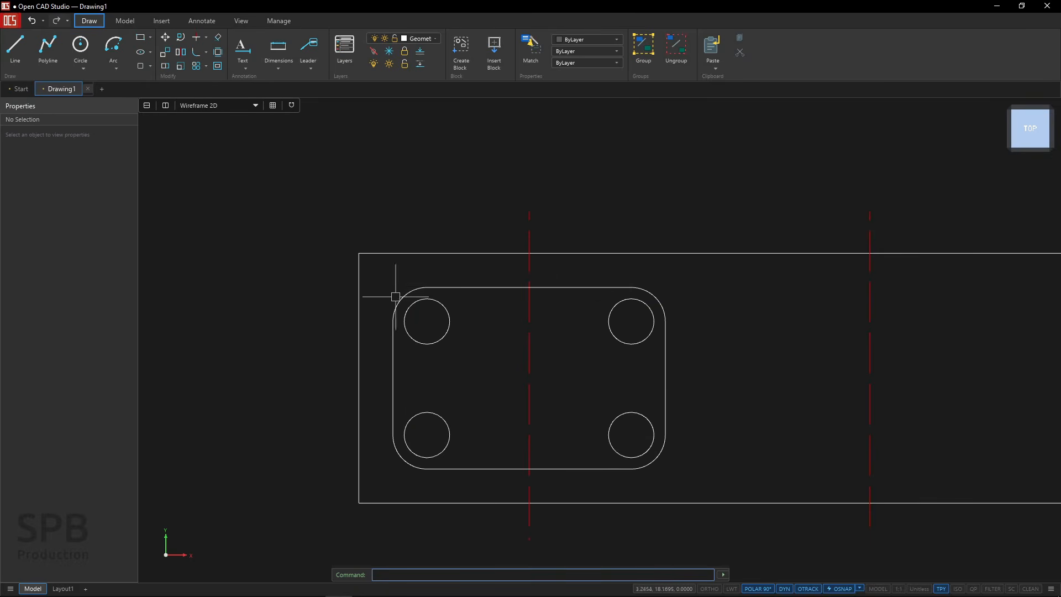
Copy the rounded rectangle with its four holes from the left centre line's upper end to the middle centre line's upper end.
left_click(376, 275)
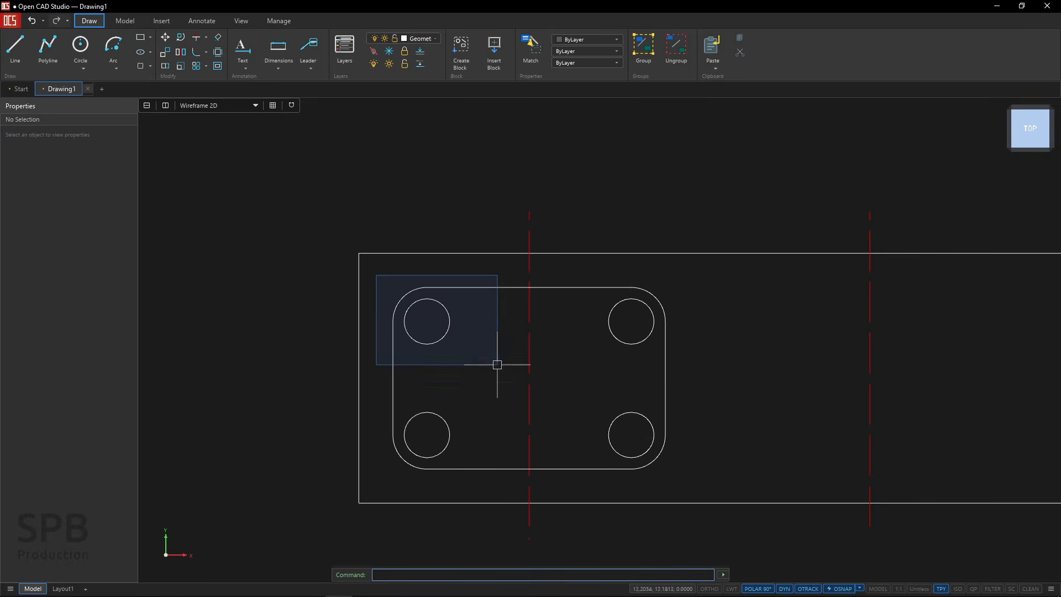
left_click(696, 488)
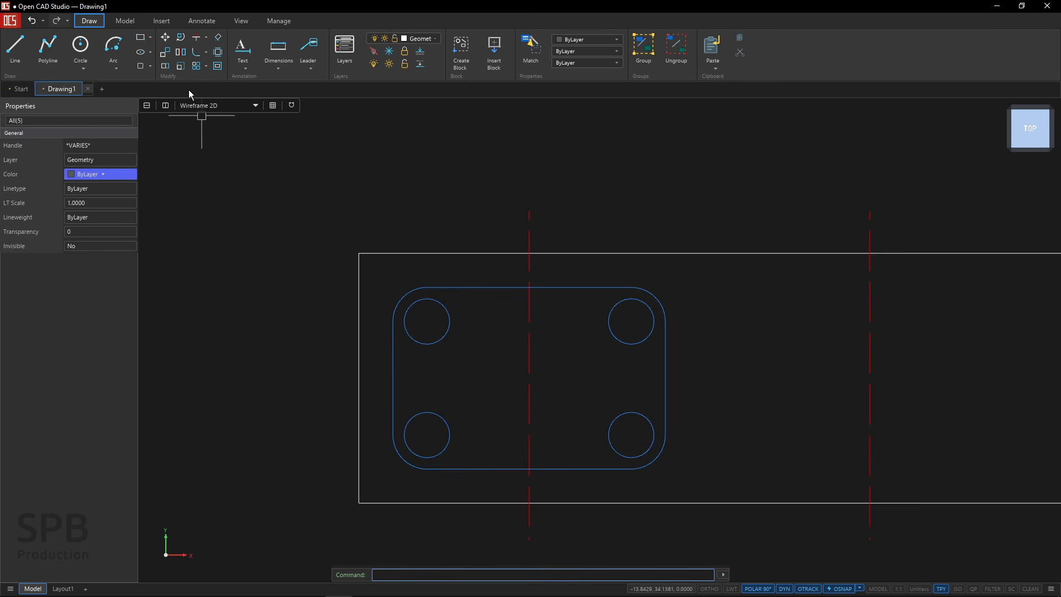
left_click(167, 58)
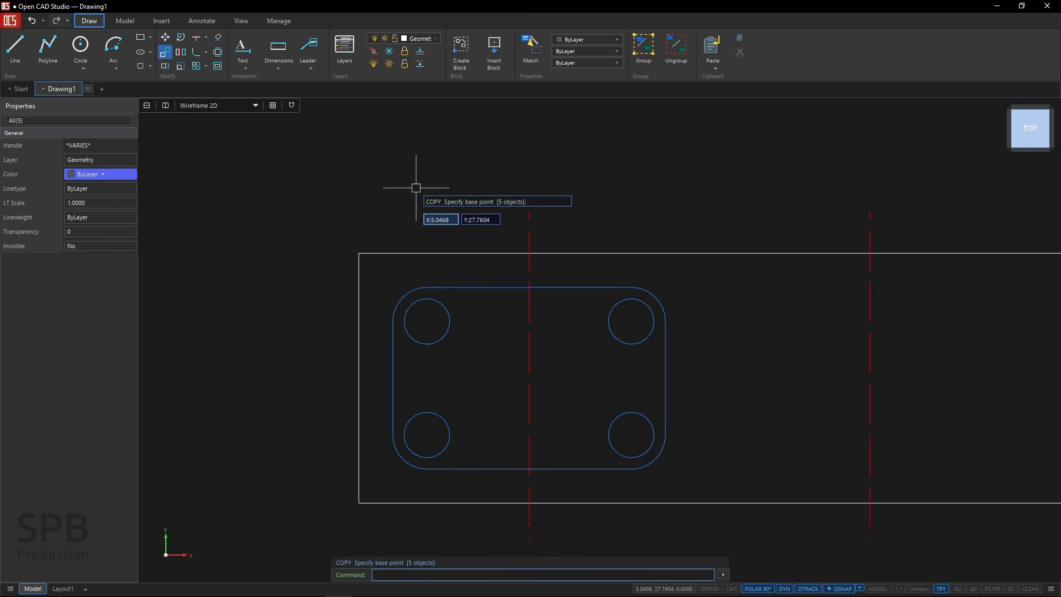
middle_click_drag(496, 193, 392, 165)
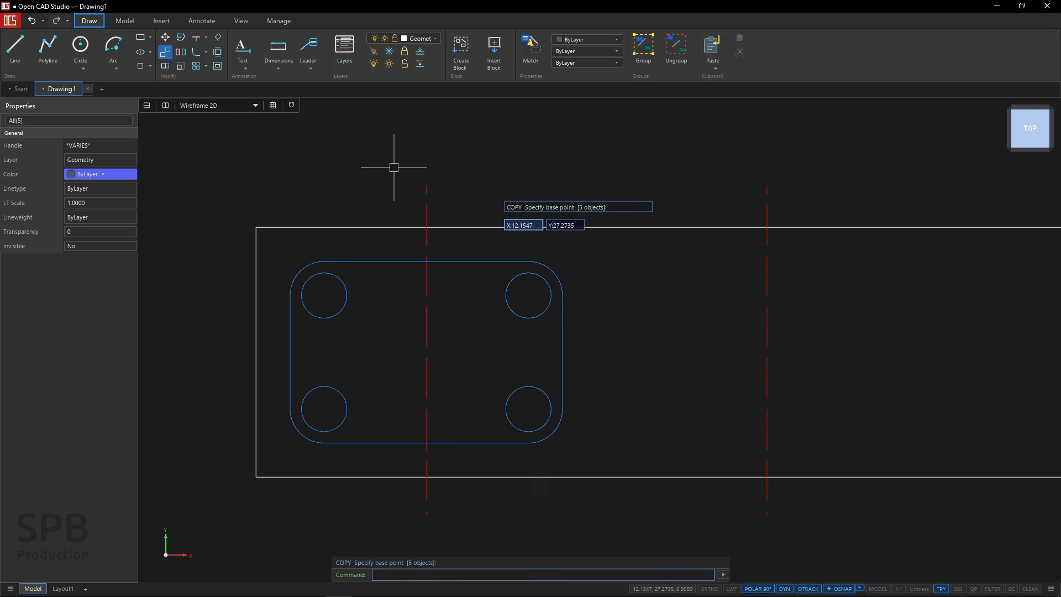
left_click(427, 186)
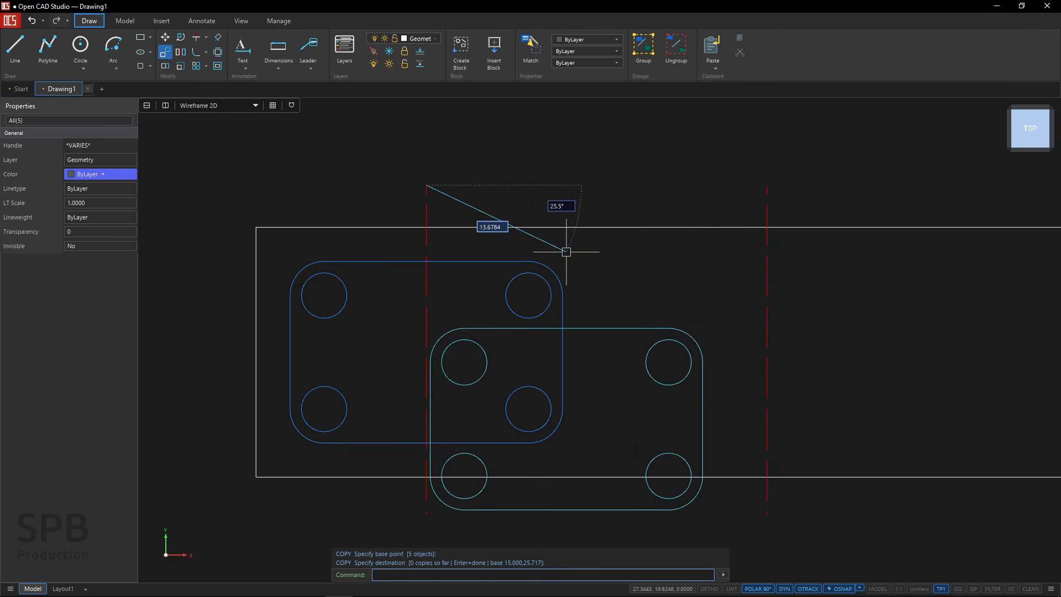
left_click(766, 186)
Place a second copy of the rounded rectangle and holes at the right centre line's upper end, then end the command and deselect.
middle_click_drag(857, 222, 627, 222)
scroll(628, 222, "down", 1)
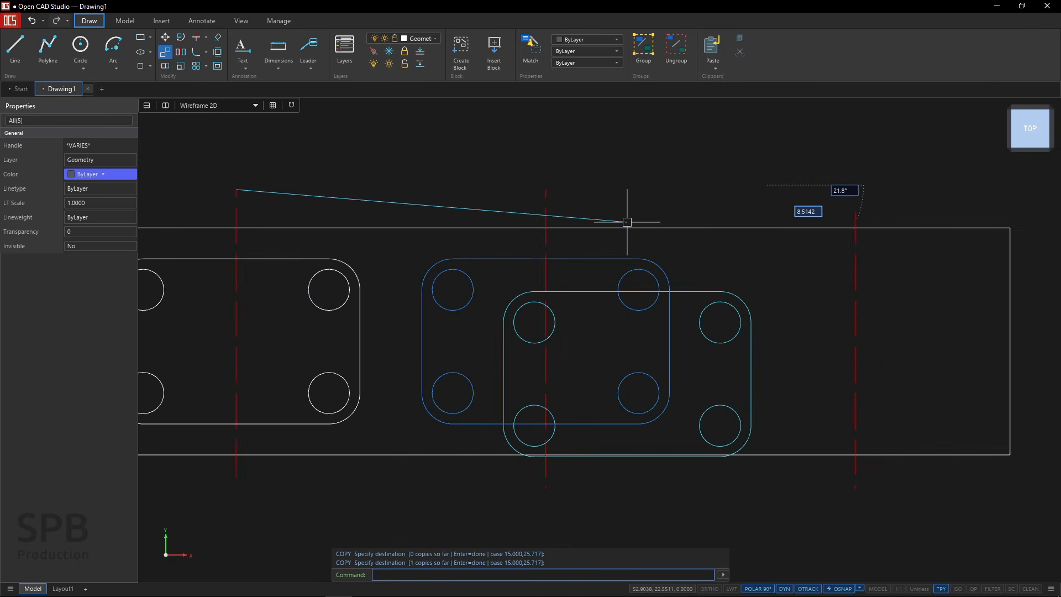
left_click(850, 190)
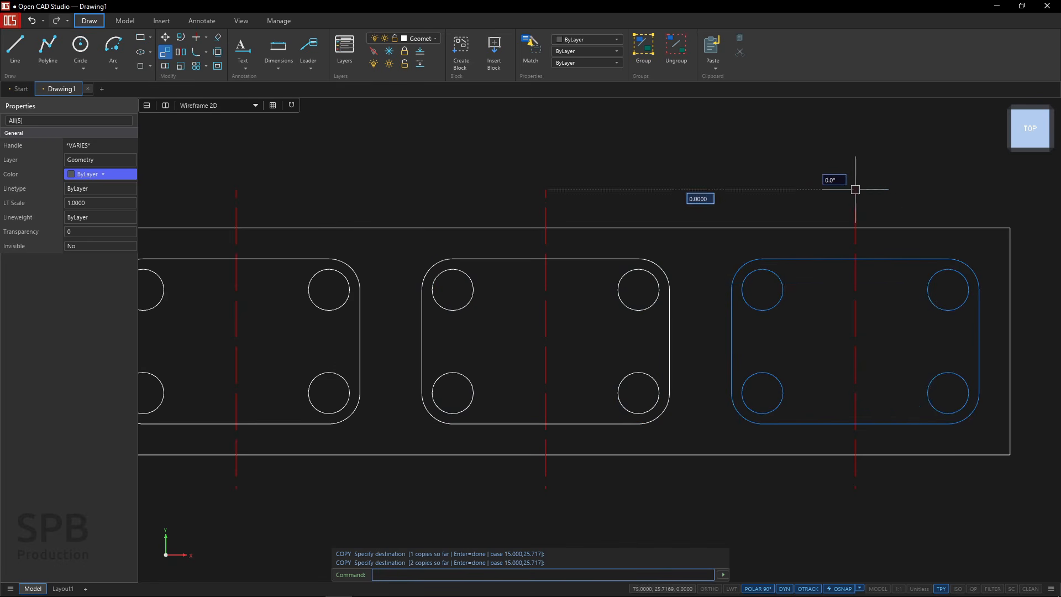
key("Escape")
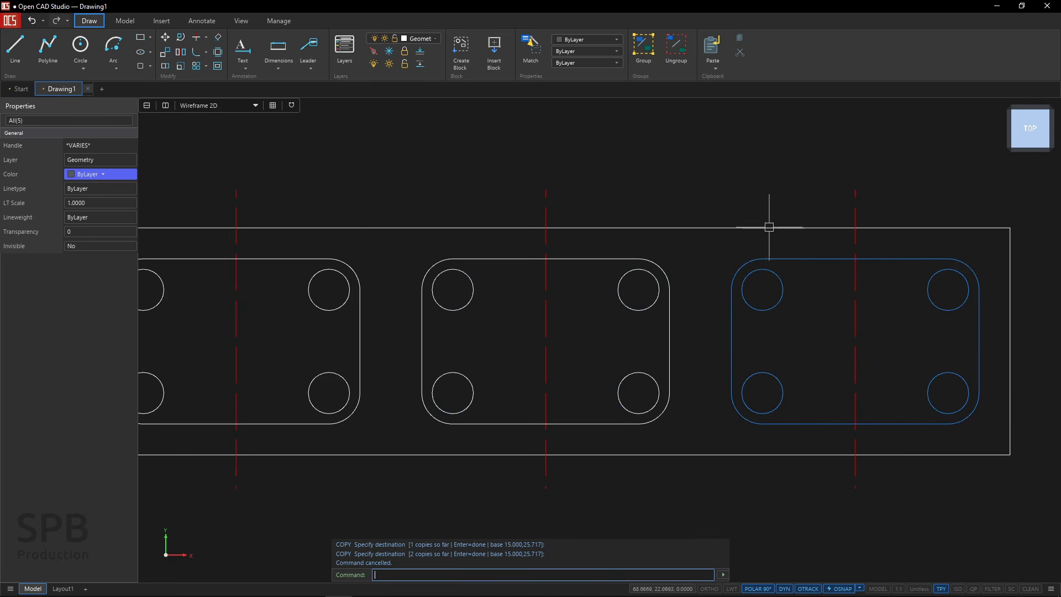
scroll(746, 241, "down", 1)
middle_click_drag(664, 223, 719, 226)
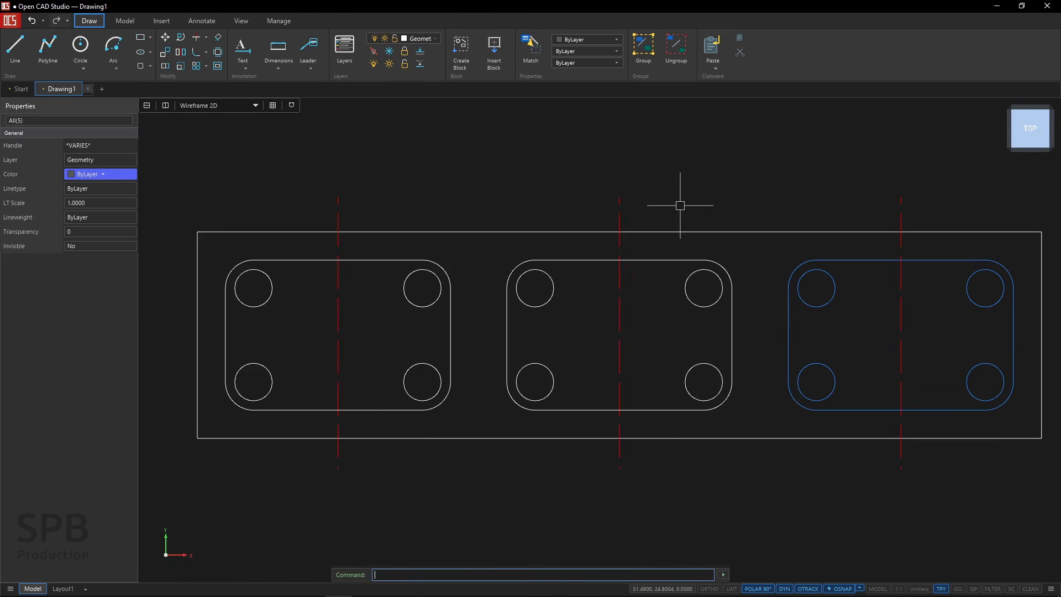
key("Escape")
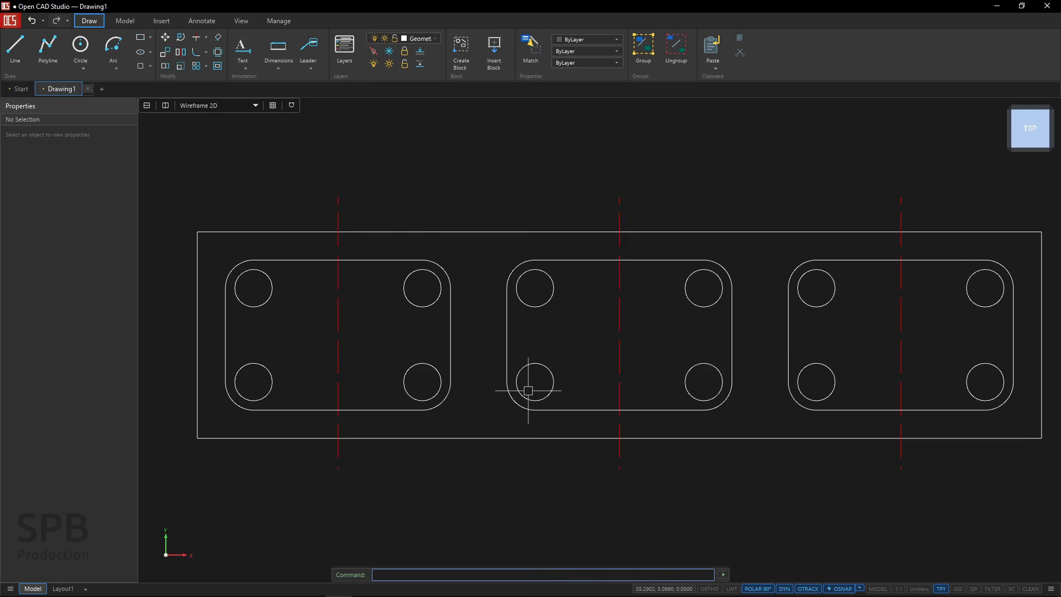
Turn on lineweight display, then move the outer plate rectangle to the Geometry layer and deselect it.
left_click(731, 588)
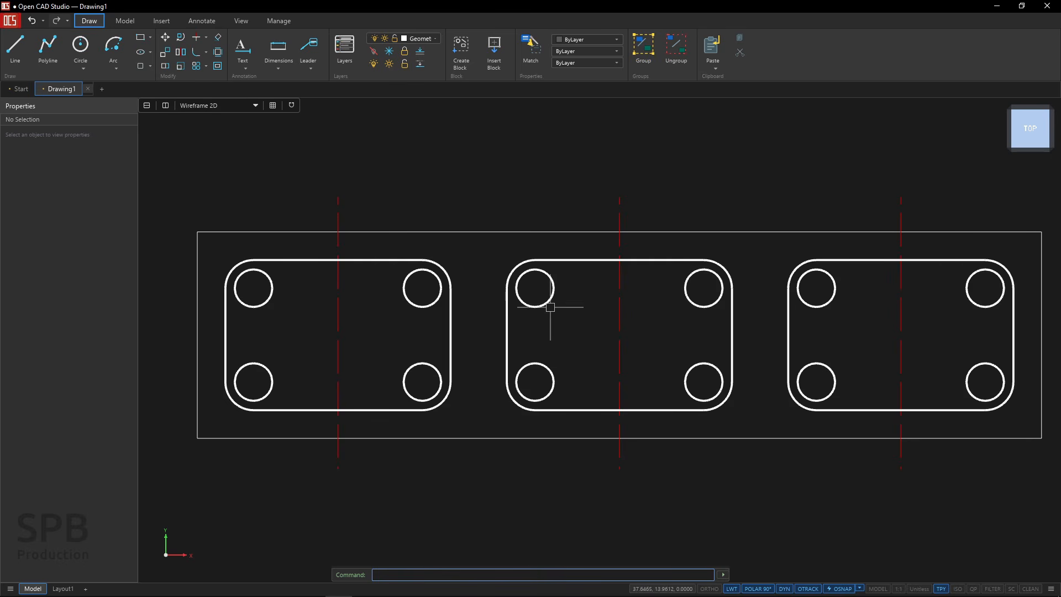
left_click(546, 438)
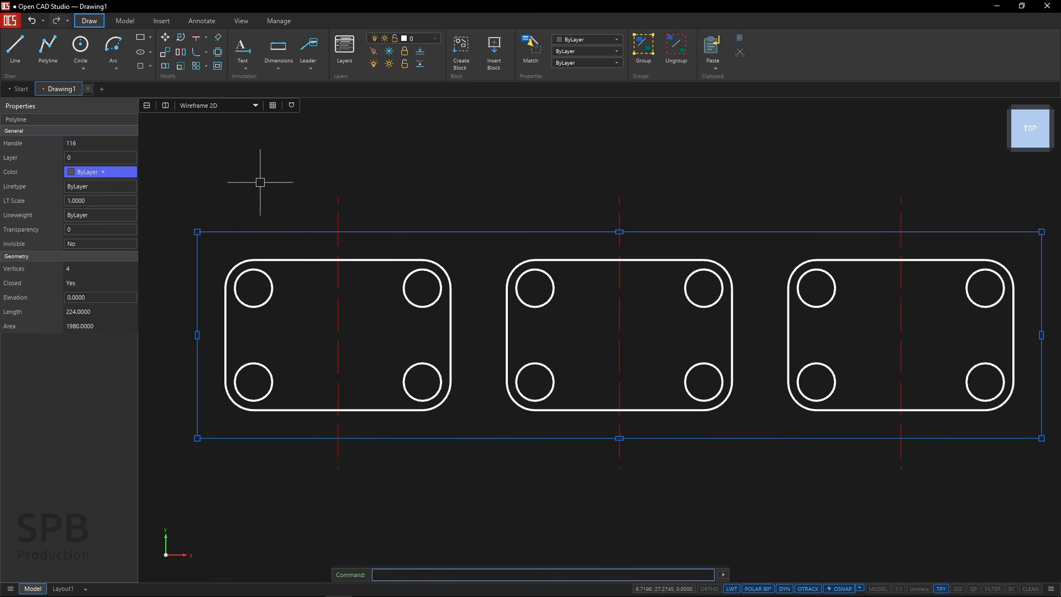
left_click(94, 158)
left_click(93, 184)
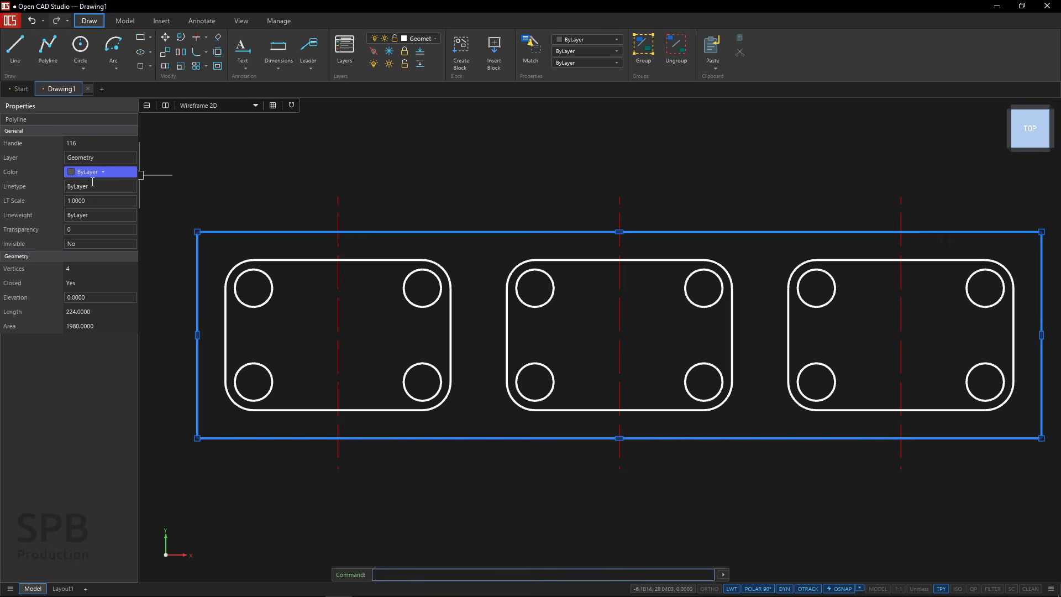
key("Escape")
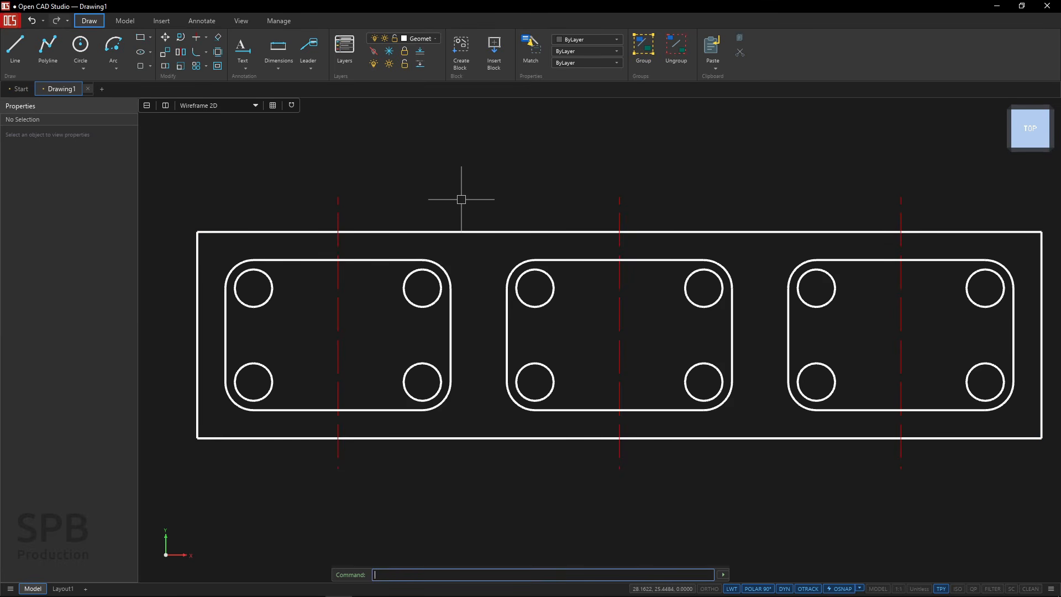
Check the layout of the dimensions in the reference PDF, then return to the drawing.
key("alt+Tab")
key("alt+Tab")
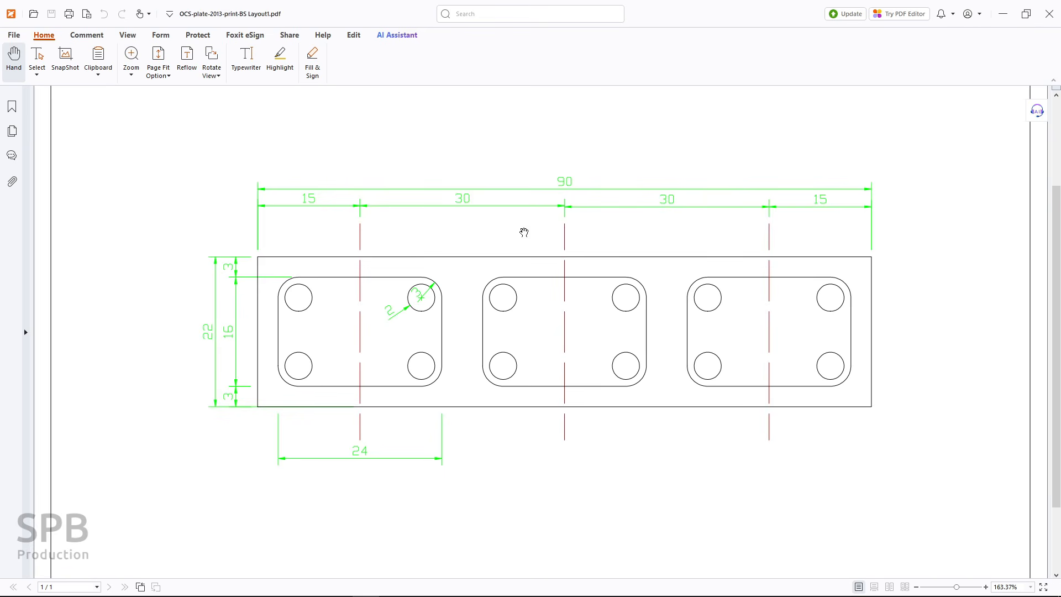
key("alt+Tab")
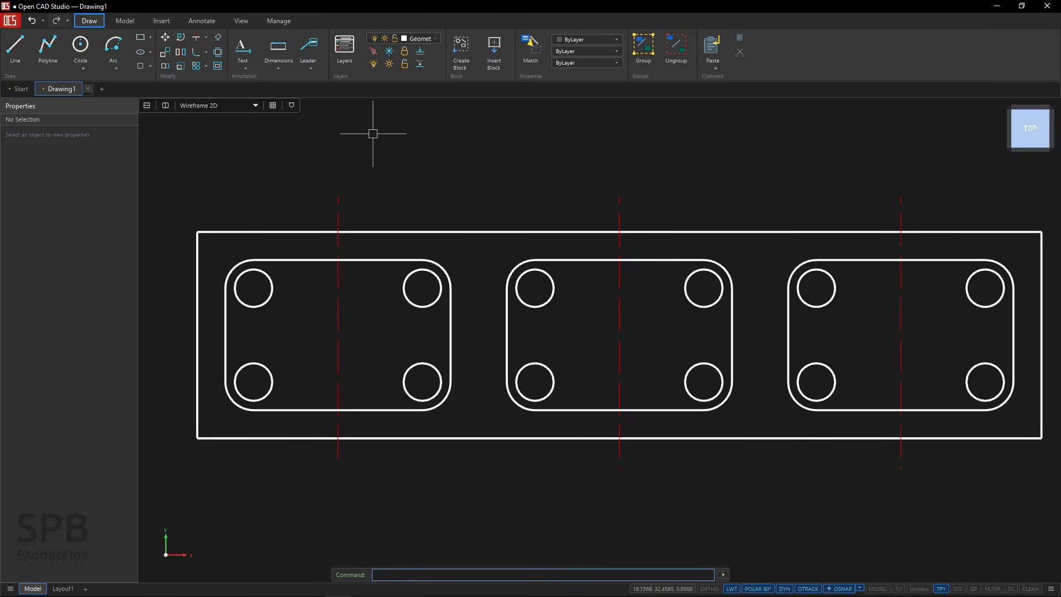
Make Dimensions the current layer.
left_click(413, 42)
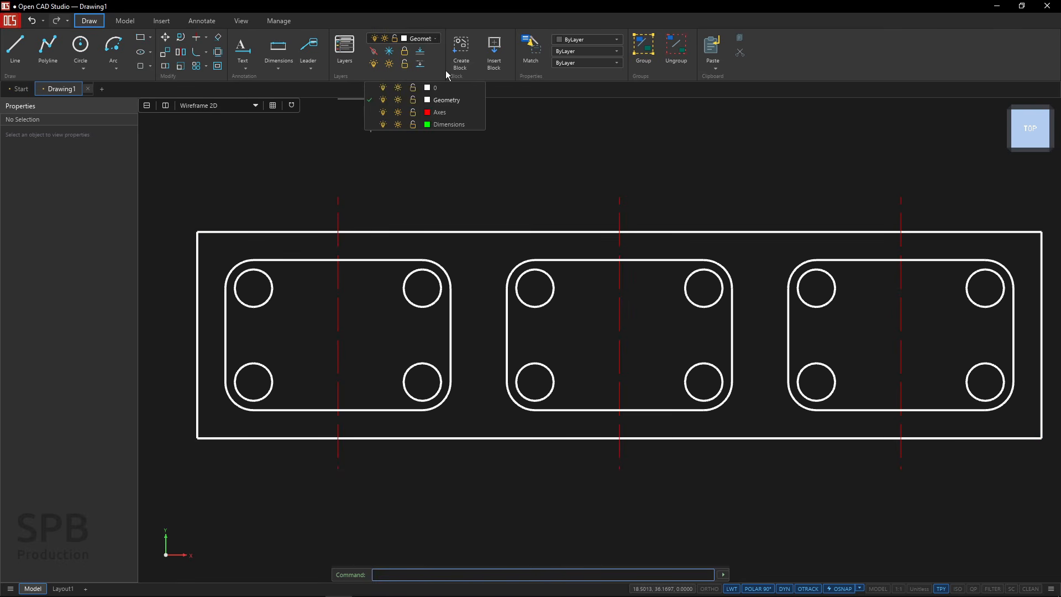
left_click(450, 124)
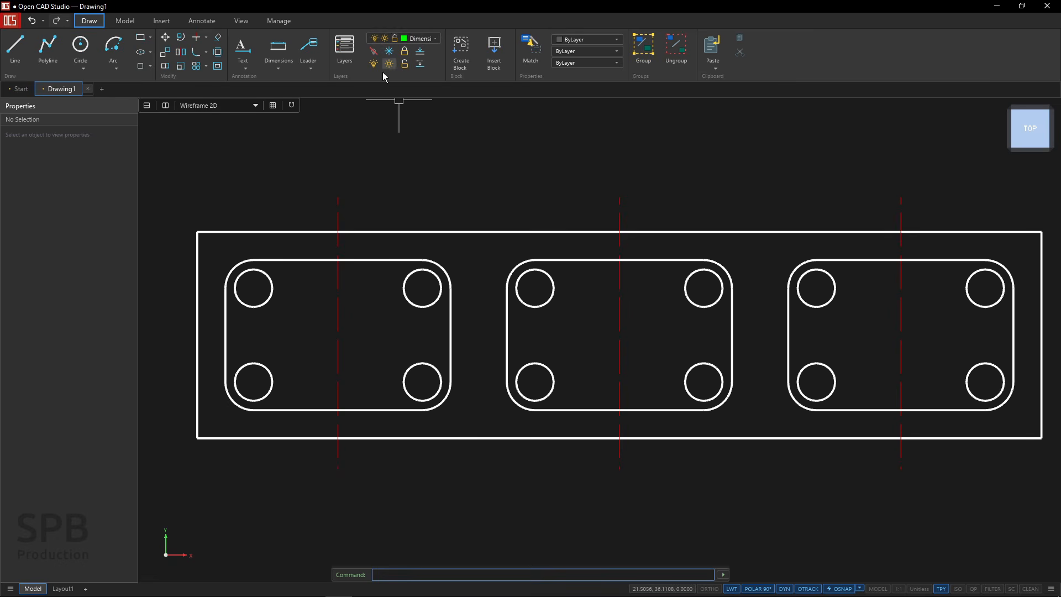
middle_click_drag(274, 178, 386, 173)
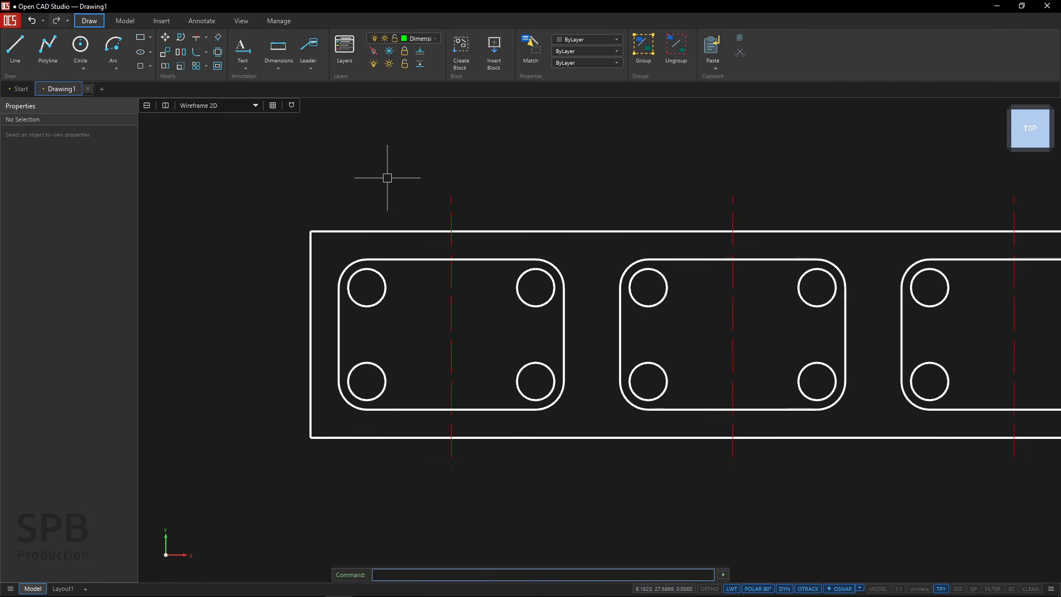
Add a linear dimension for the plate's height between its left corners, placed outside the left edge.
left_click(279, 69)
left_click(248, 88)
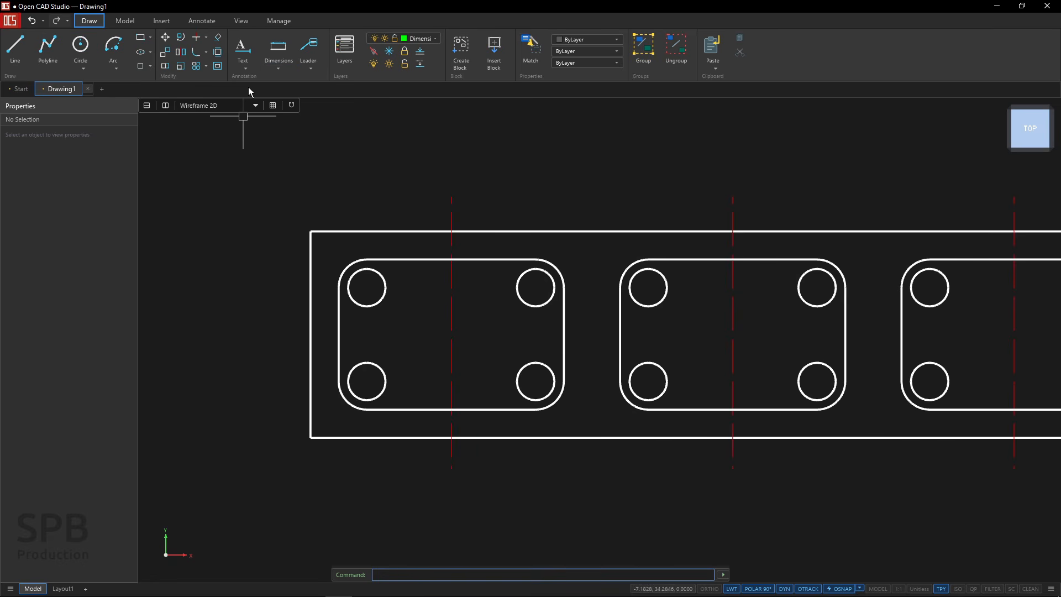
left_click(202, 22)
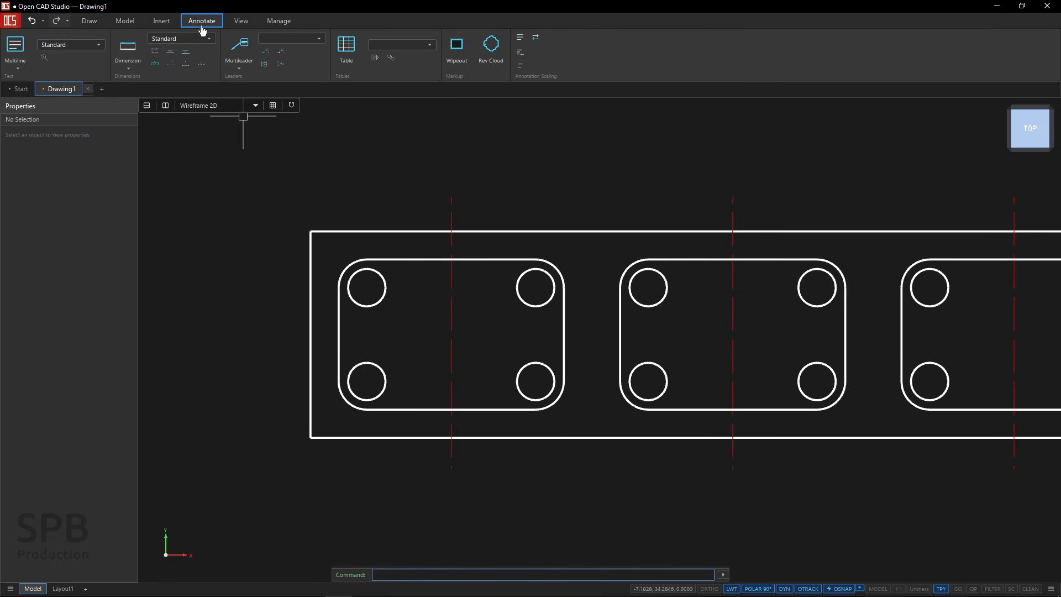
key("ctrl")
left_click(128, 68)
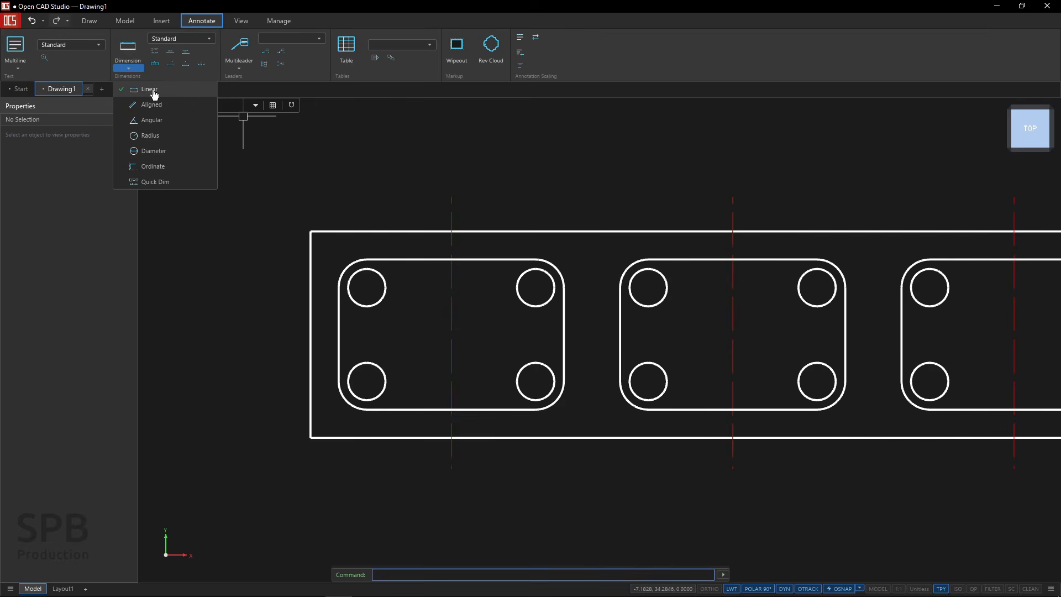
left_click(149, 90)
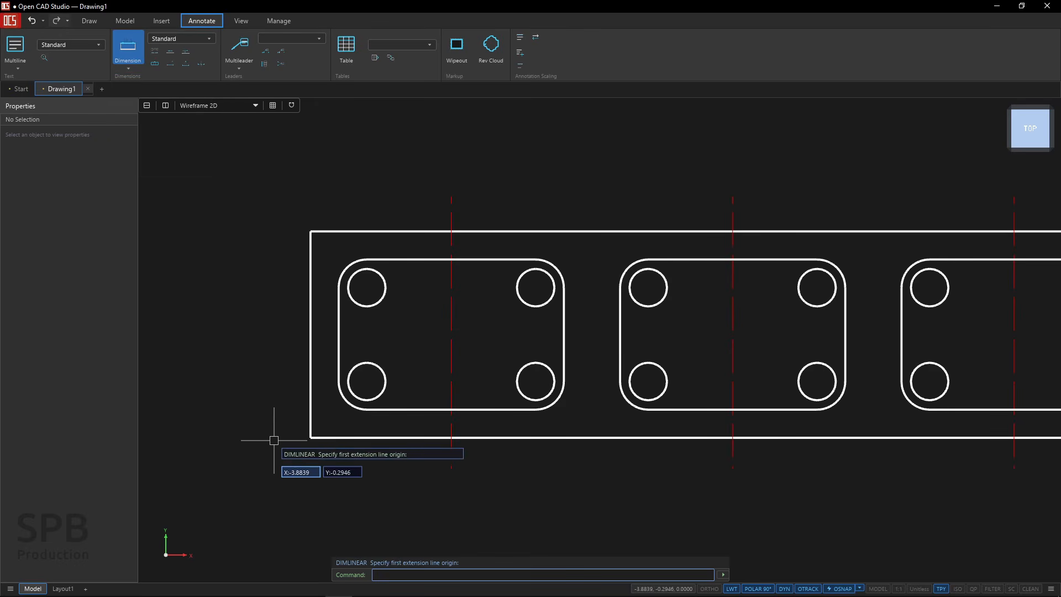
left_click(310, 438)
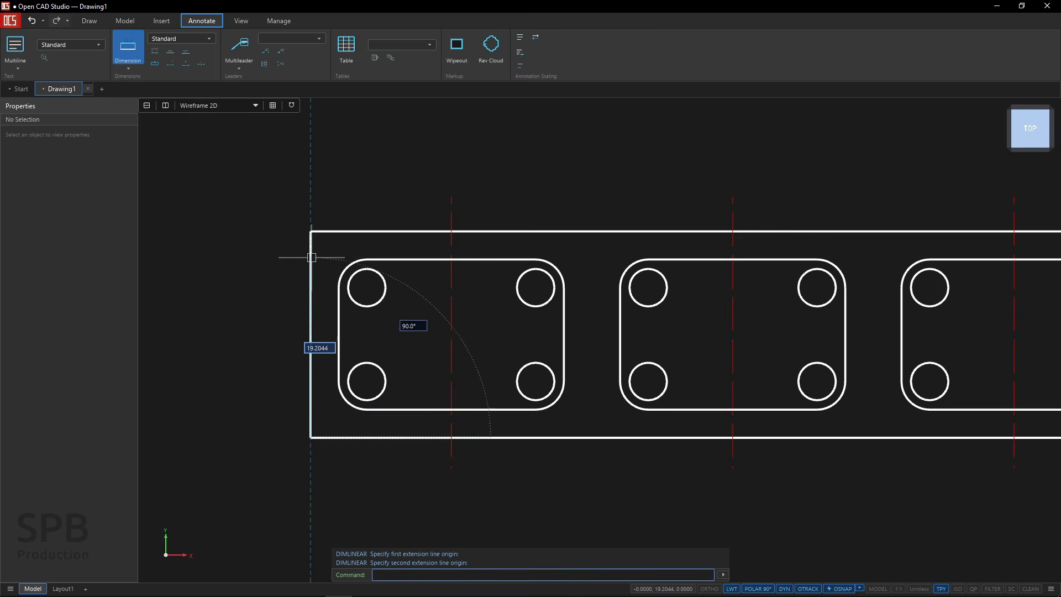
left_click(310, 231)
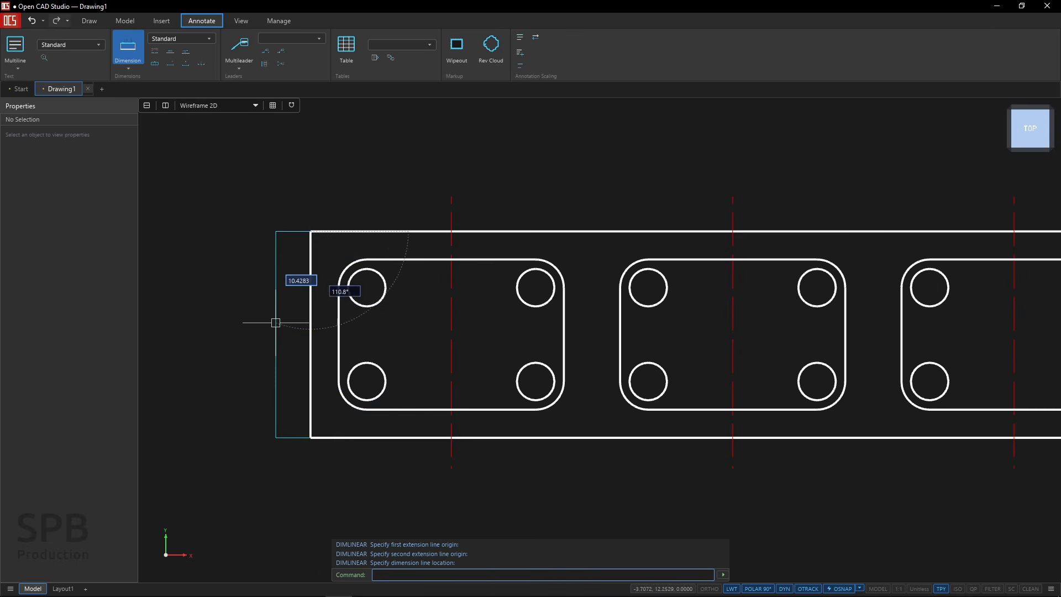
left_click(274, 325)
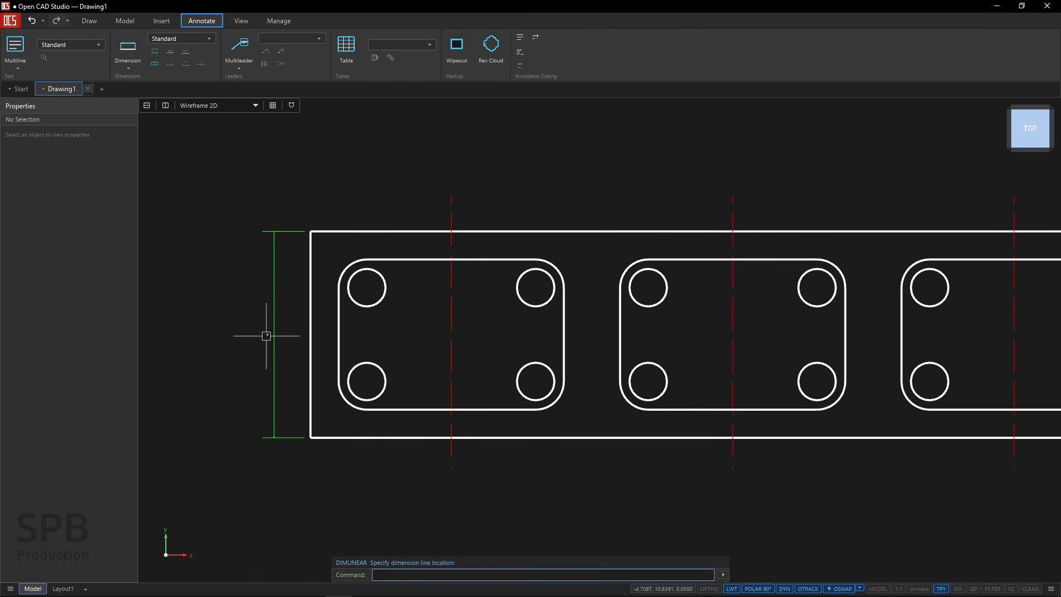
Examine the properties and text size of the plate's height dimension, then deselect it.
left_click(277, 374)
left_click(275, 374)
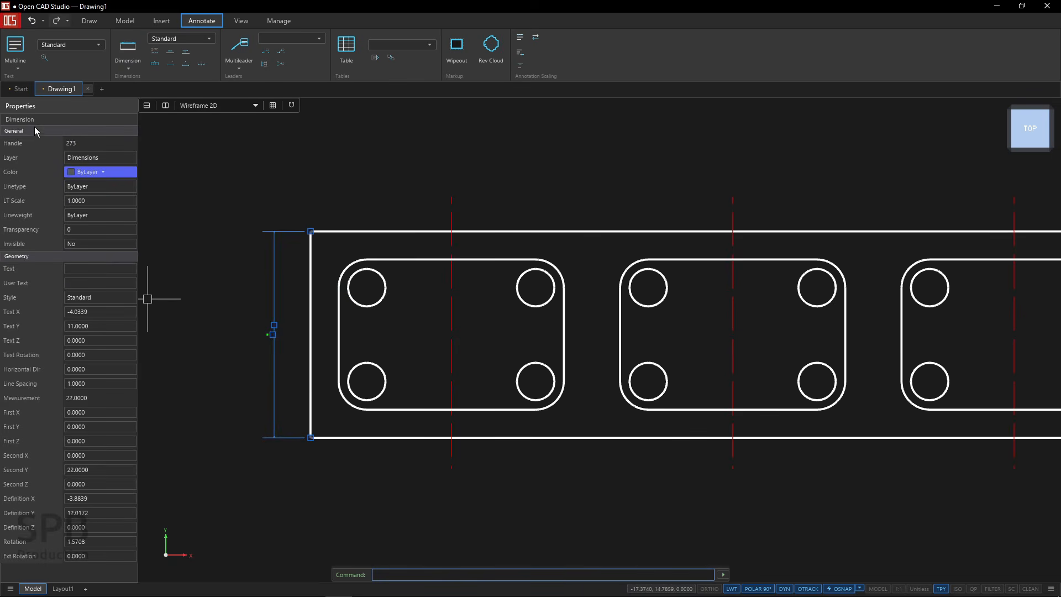
key("Escape")
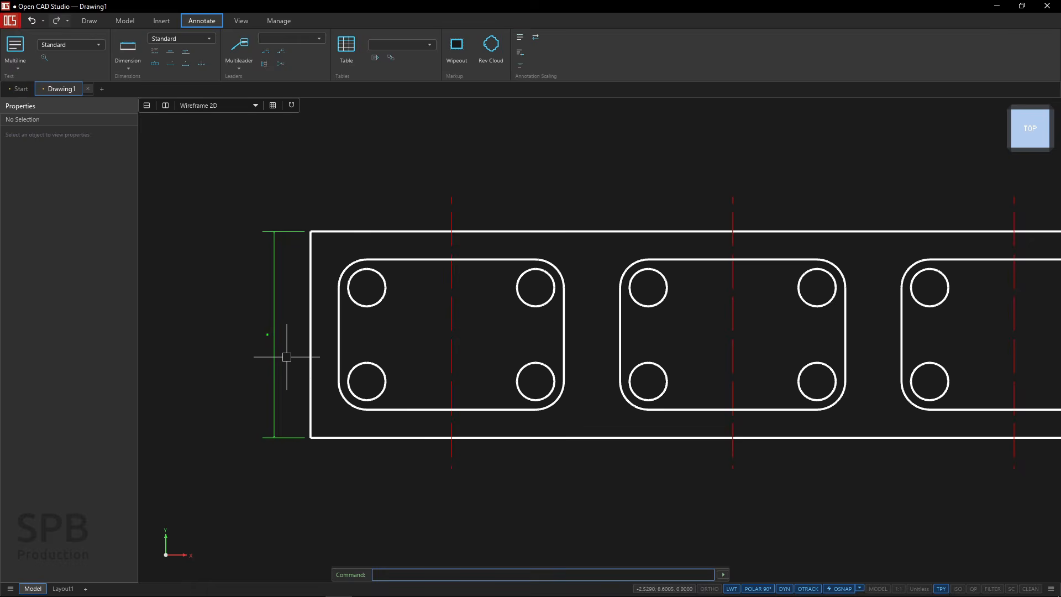
scroll(256, 282, "up", 5)
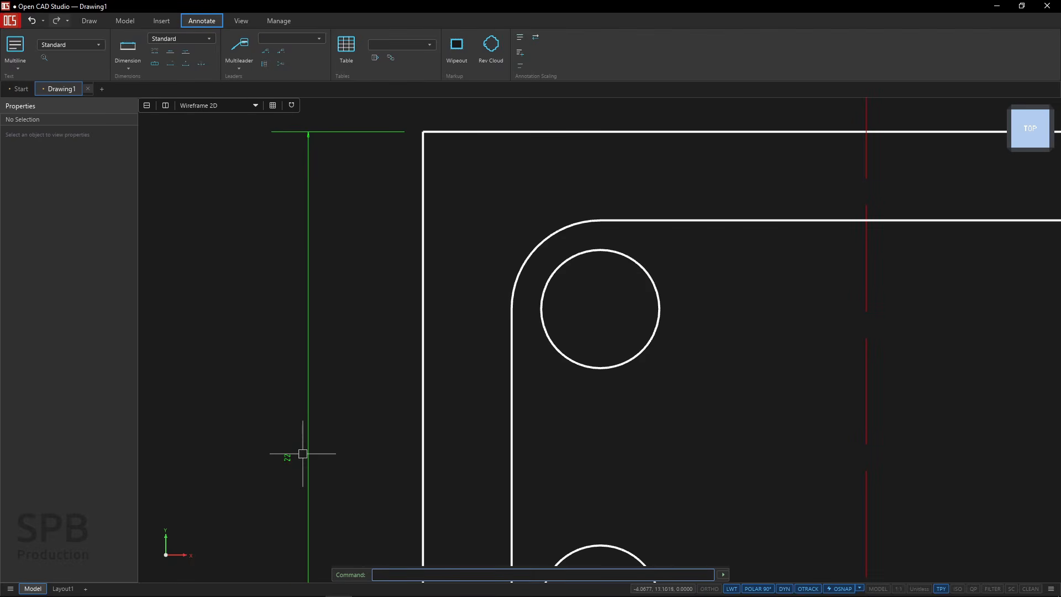
scroll(342, 218, "down", 4)
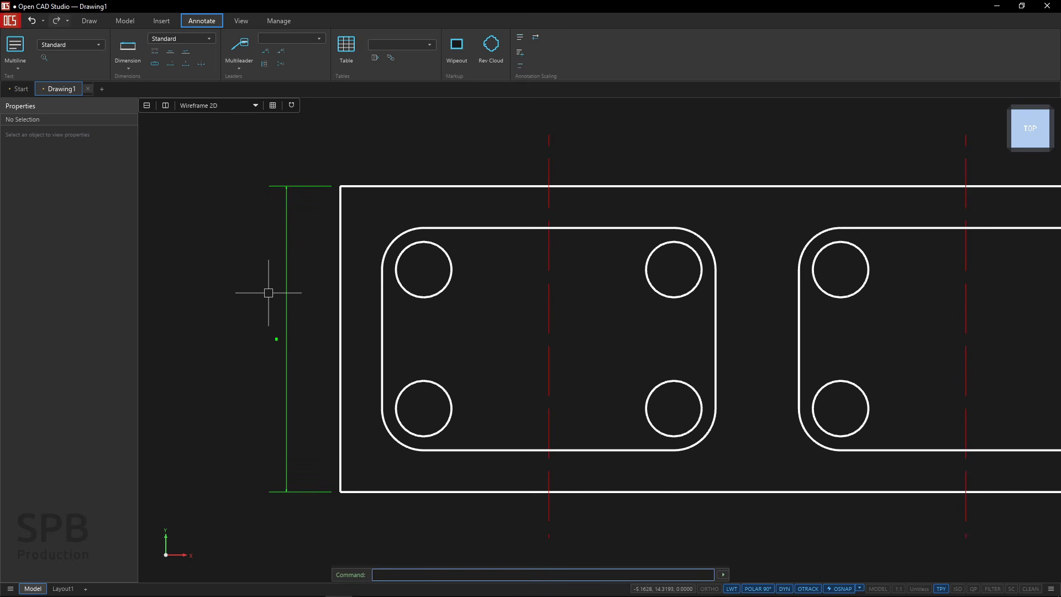
Create a new dimension style named My Style and apply it in the style manager.
left_click(204, 44)
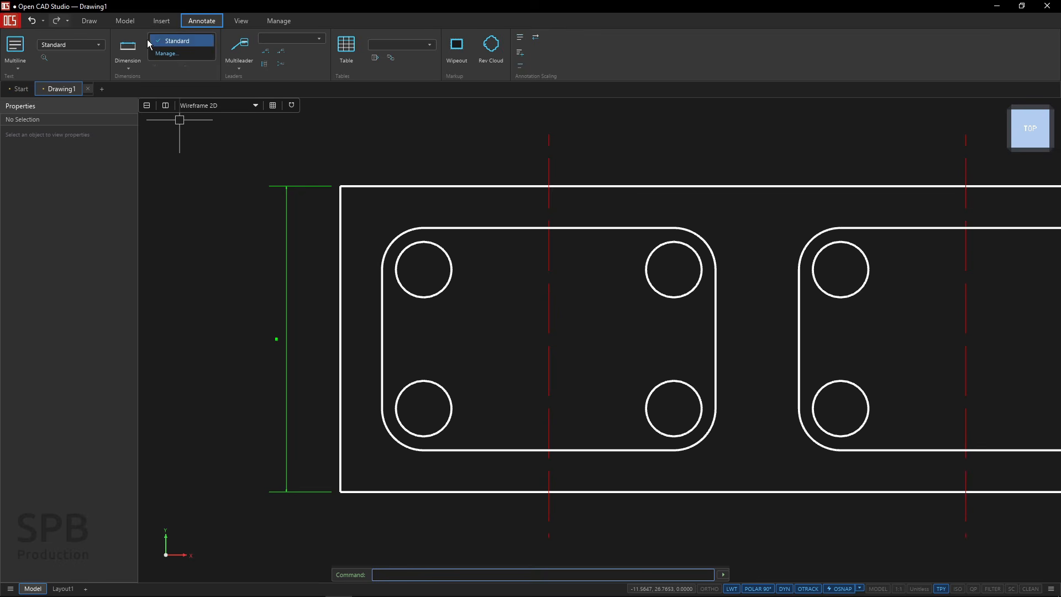
left_click(167, 54)
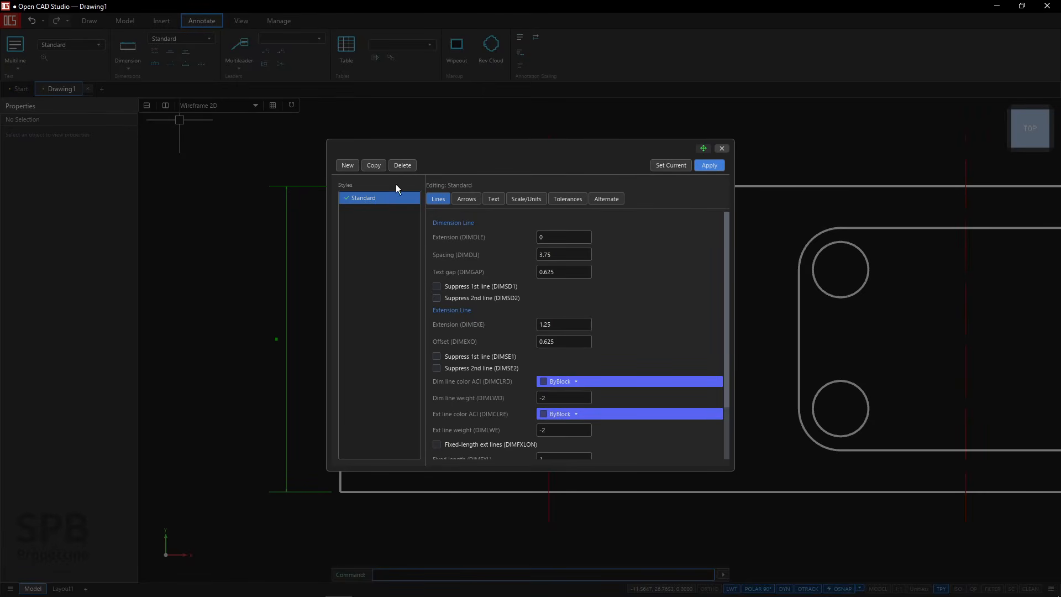
left_click(343, 166)
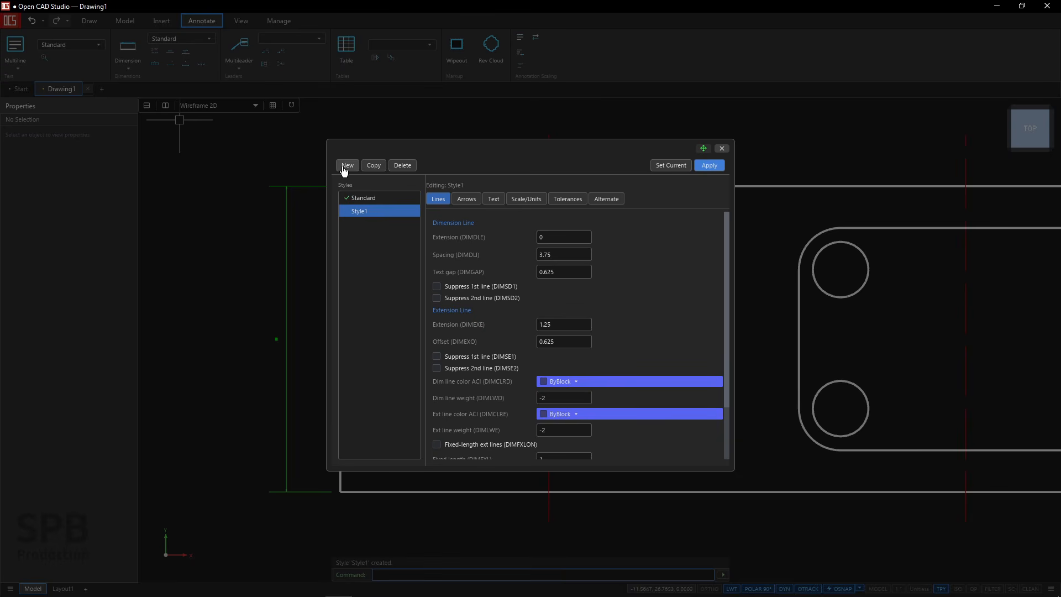
double_click(377, 212)
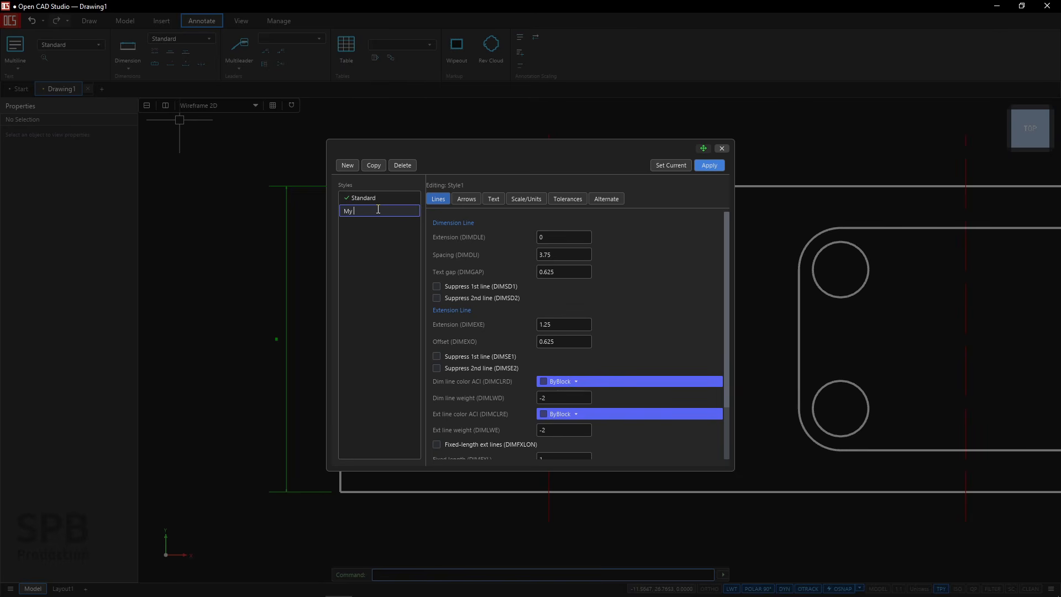
key("Return")
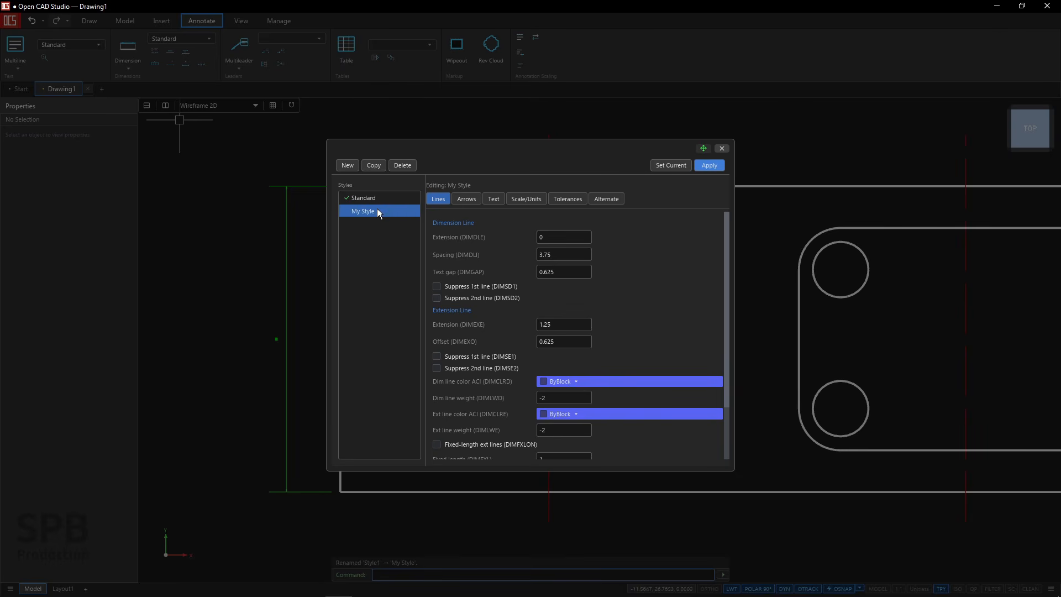
left_click(710, 165)
left_click(721, 148)
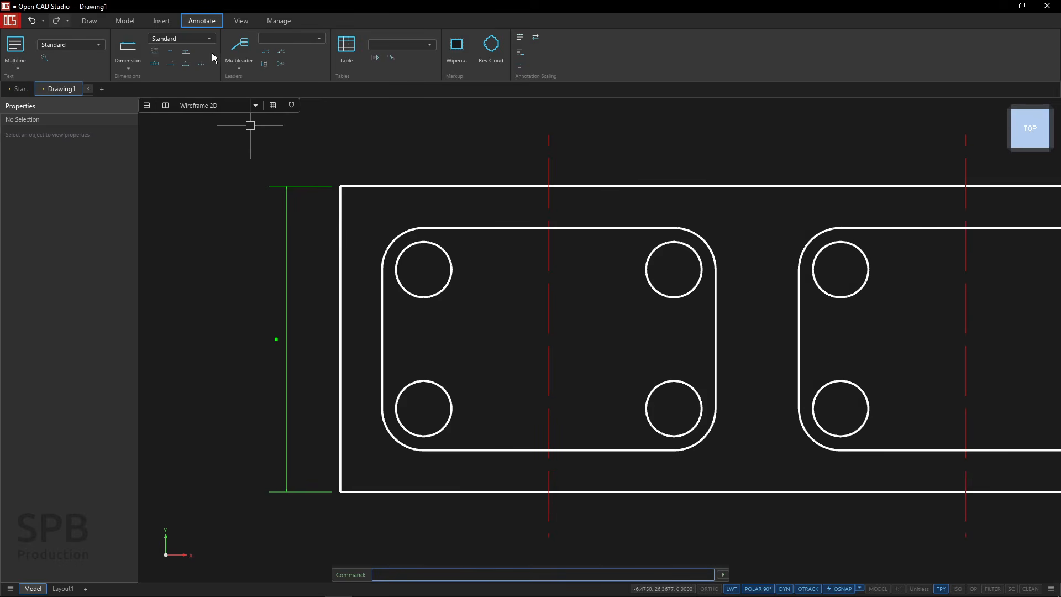
Make My Style the current dimension style and assign it to the plate's height dimension.
left_click(208, 39)
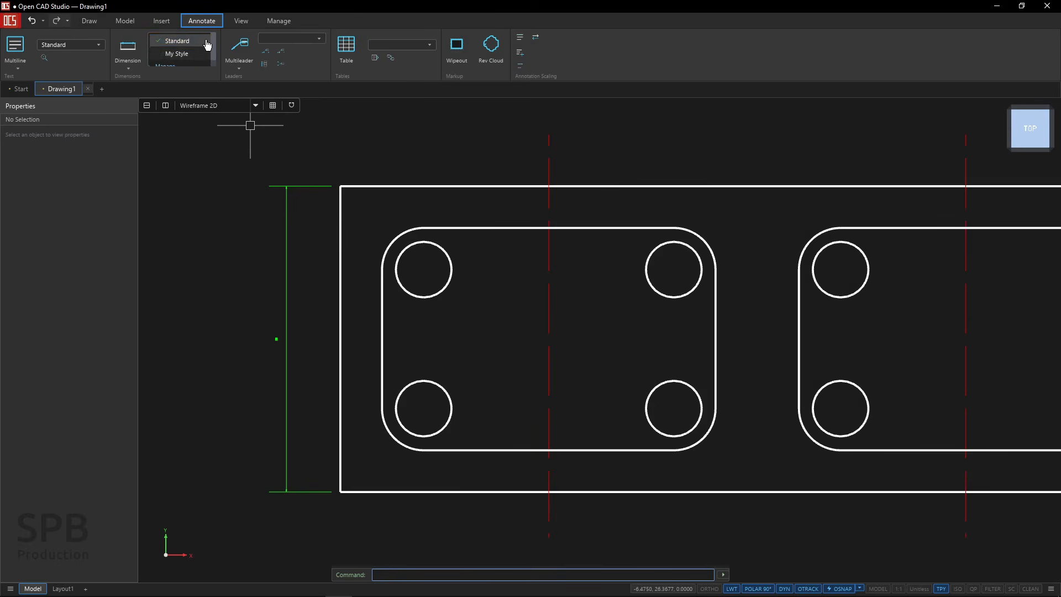
left_click(178, 54)
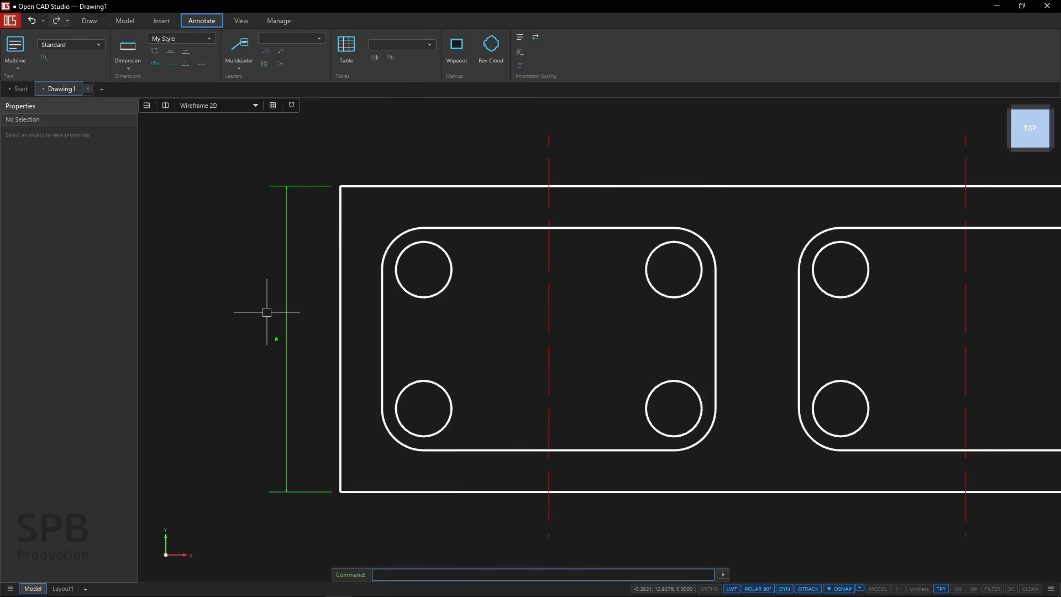
left_click(285, 274)
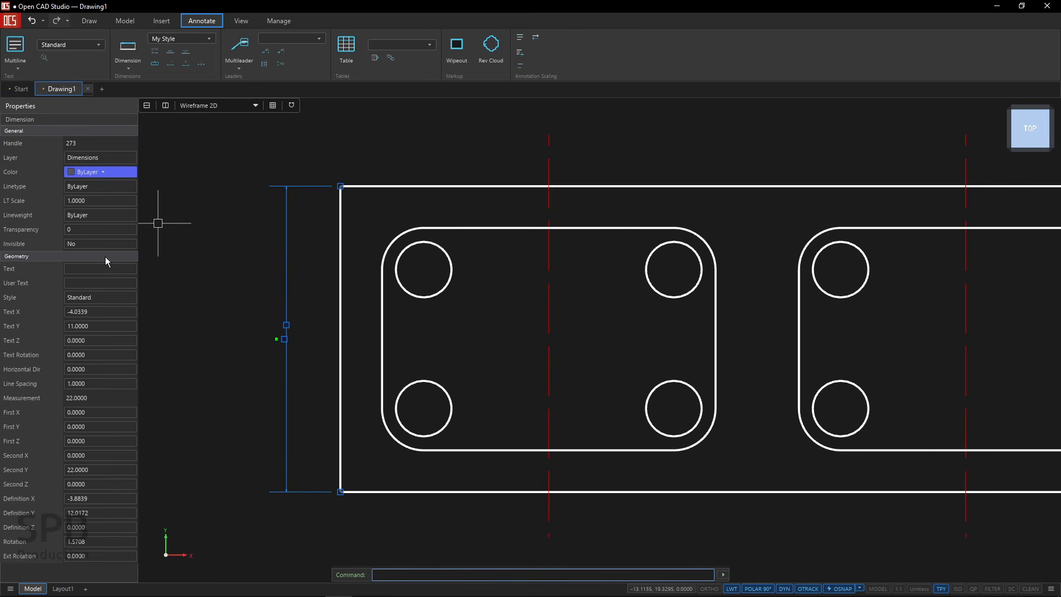
left_click(82, 303)
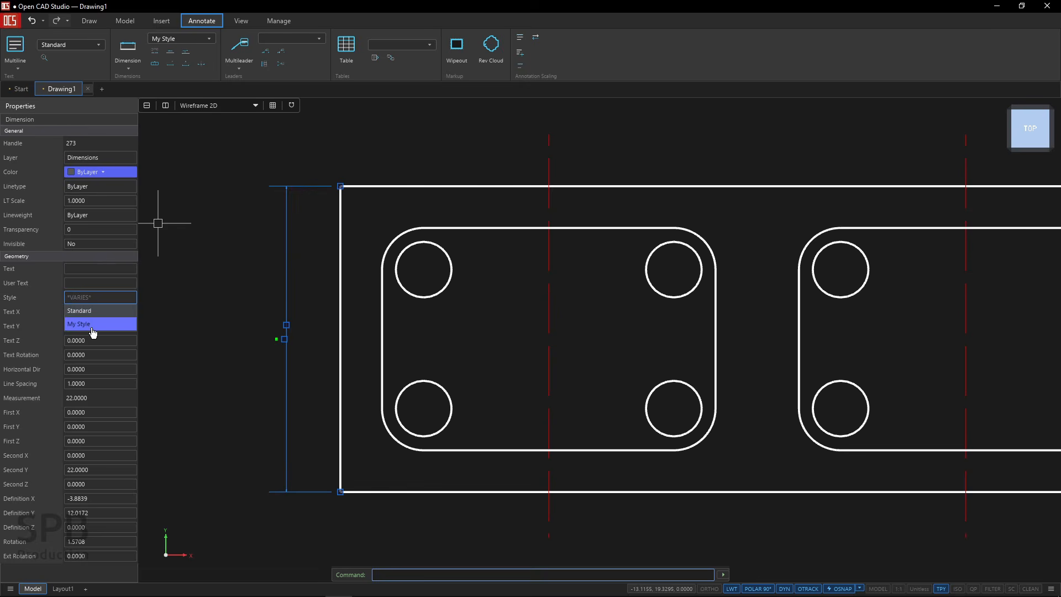
left_click(86, 326)
key("Escape")
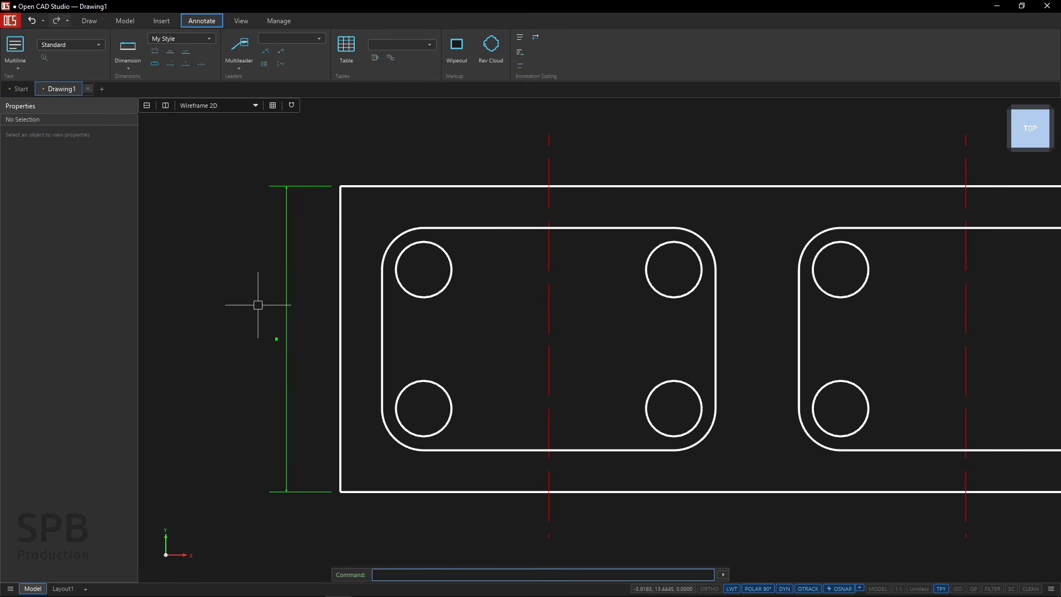
Open My Style for editing beside the height dimension, then increase its overall scale and apply the change.
left_click(192, 40)
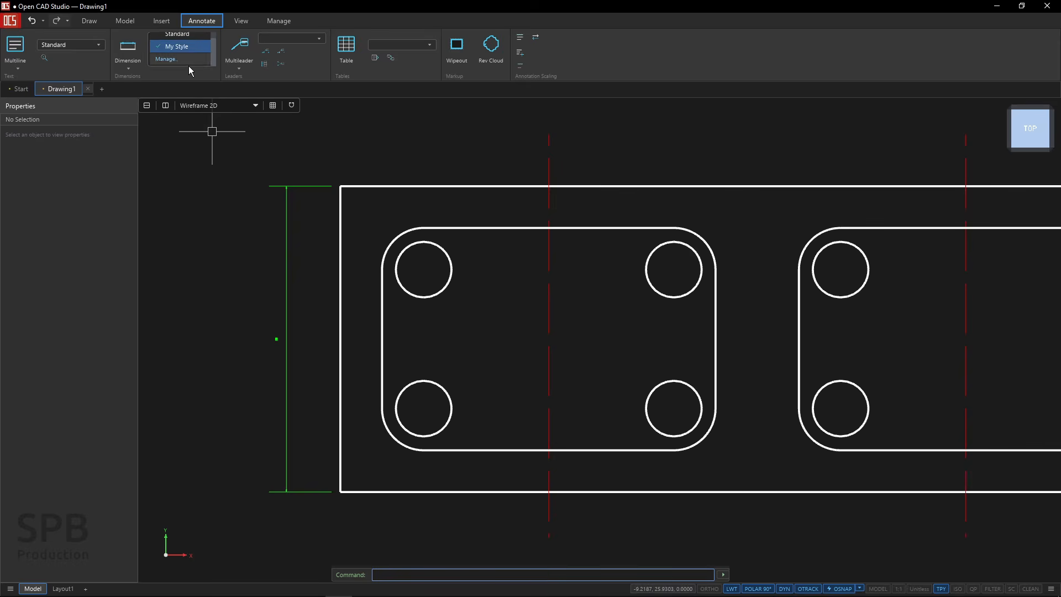
left_click(176, 59)
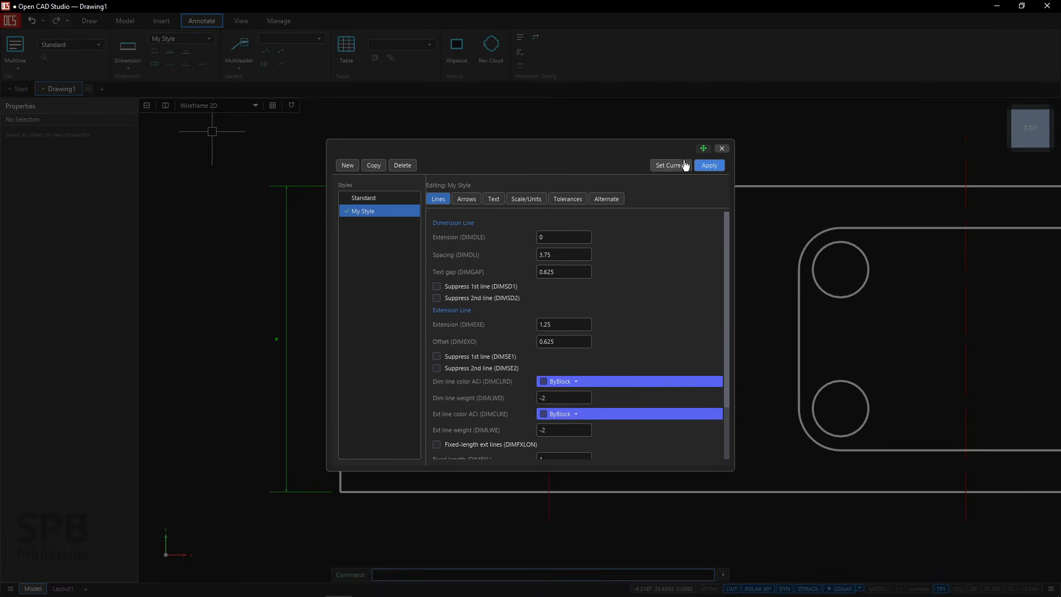
left_click_drag(699, 149, 856, 135)
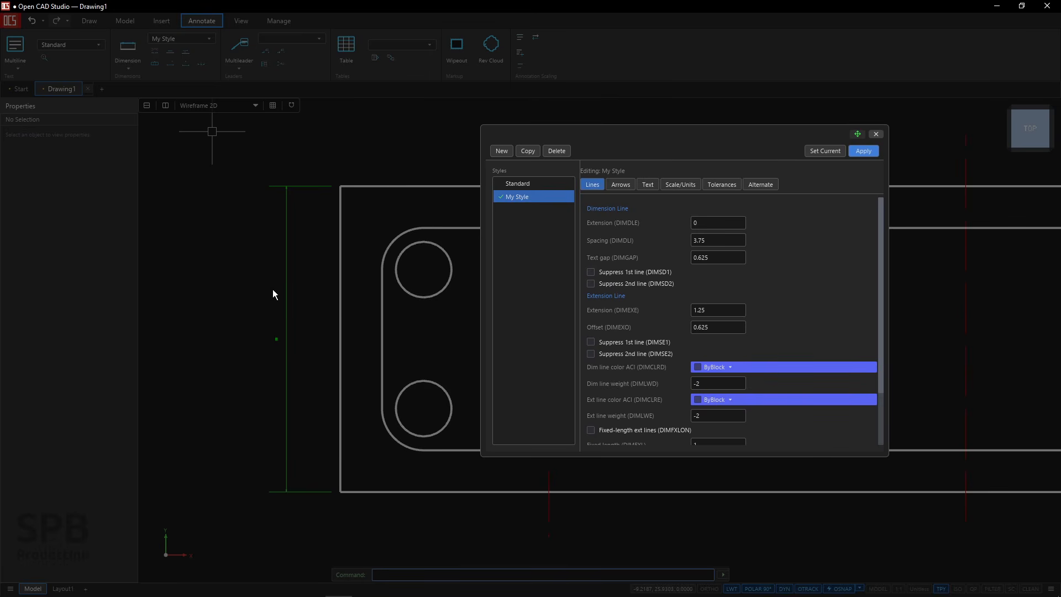
left_click(681, 188)
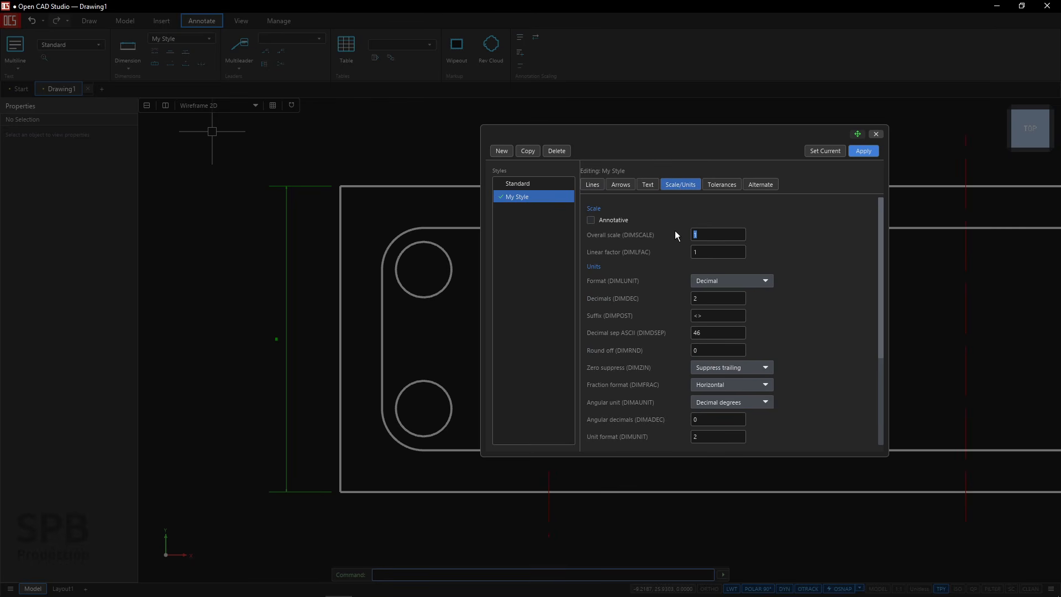
left_click(861, 151)
double_click(707, 232)
left_click(864, 154)
Set My Style's dimension text height to 0.25 and apply it.
left_click(646, 186)
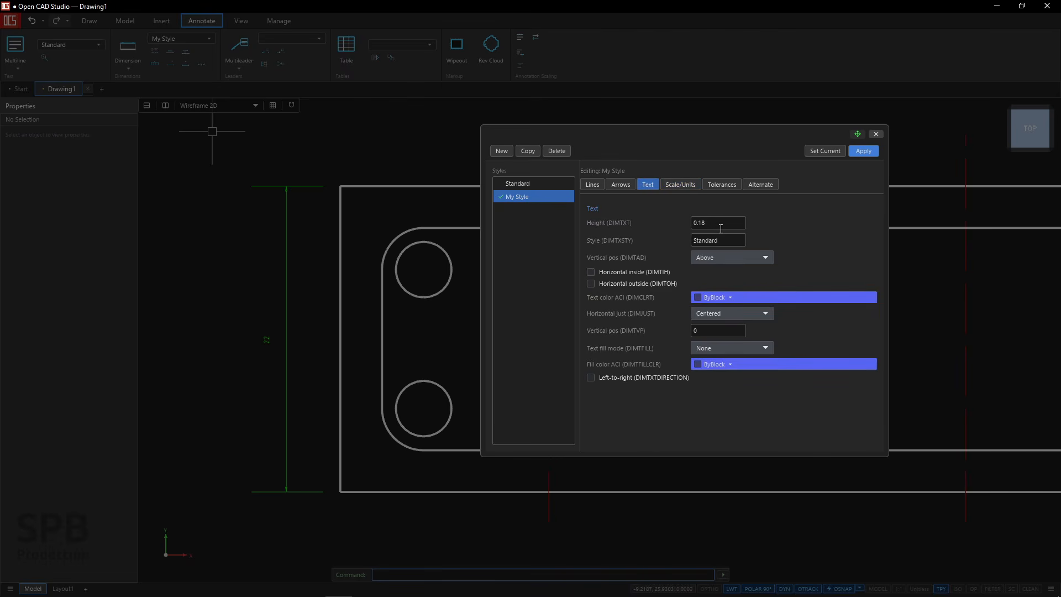
key("BackSpace")
key("BackSpace")
type("25")
left_click(863, 151)
Try dimension text heights of 0.3 and 0.4 in My Style, applying each one.
left_click(715, 222)
key("BackSpace")
key("BackSpace")
key("BackSpace")
type(".3")
left_click(863, 152)
key("BackSpace")
type("4")
left_click(863, 152)
Set My Style's dimension text height to 0.3 and apply it.
left_click(724, 228)
key("BackSpace")
type("3")
left_click(861, 152)
Set My Style's arrow size to 0.25 and apply it.
left_click(620, 185)
left_click(716, 293)
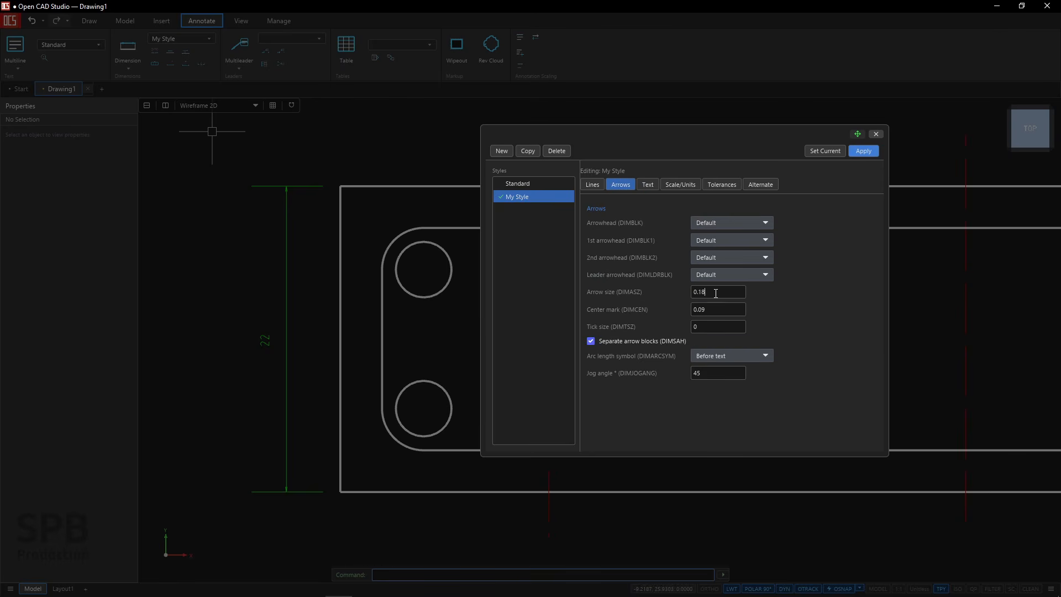
key("BackSpace")
key("BackSpace")
type("25")
left_click(863, 152)
Set My Style's arrow size to 0.4 and apply it.
key("BackSpace")
key("BackSpace")
type("4")
left_click(861, 153)
Set My Style's extension beyond the dimension line (DIMEXE) to 0.25 and apply it.
left_click(592, 185)
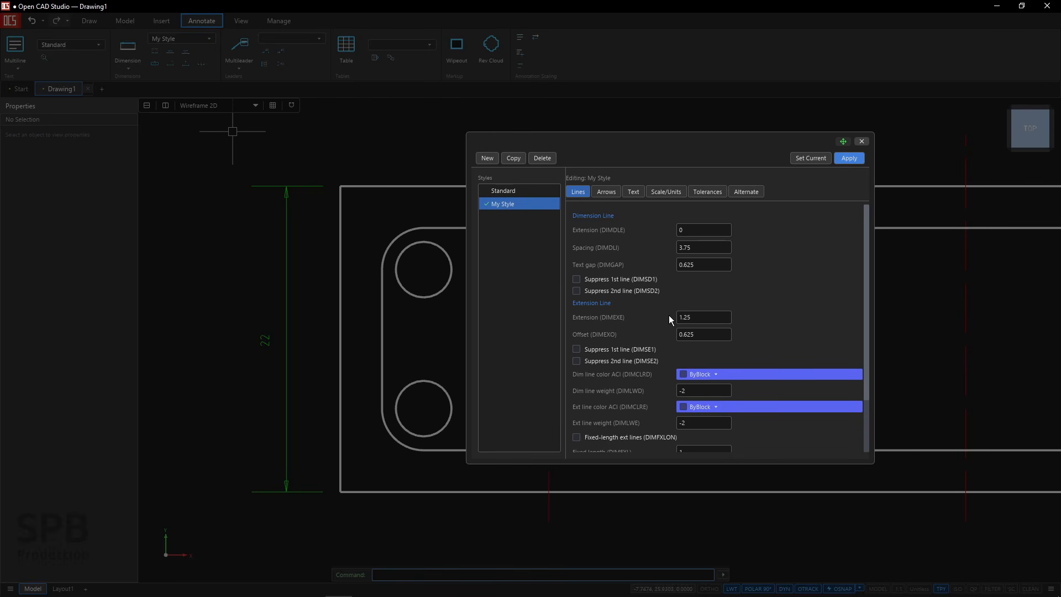
left_click_drag(698, 318, 681, 314)
key("BackSpace")
type("0.25")
left_click(848, 160)
Set My Style's text gap (DIMGAP) to 0.1, apply the change and close the style manager.
double_click(688, 265)
left_click(717, 267)
key("BackSpace")
key("BackSpace")
key("BackSpace")
type("1")
left_click(845, 159)
left_click(850, 159)
left_click(861, 142)
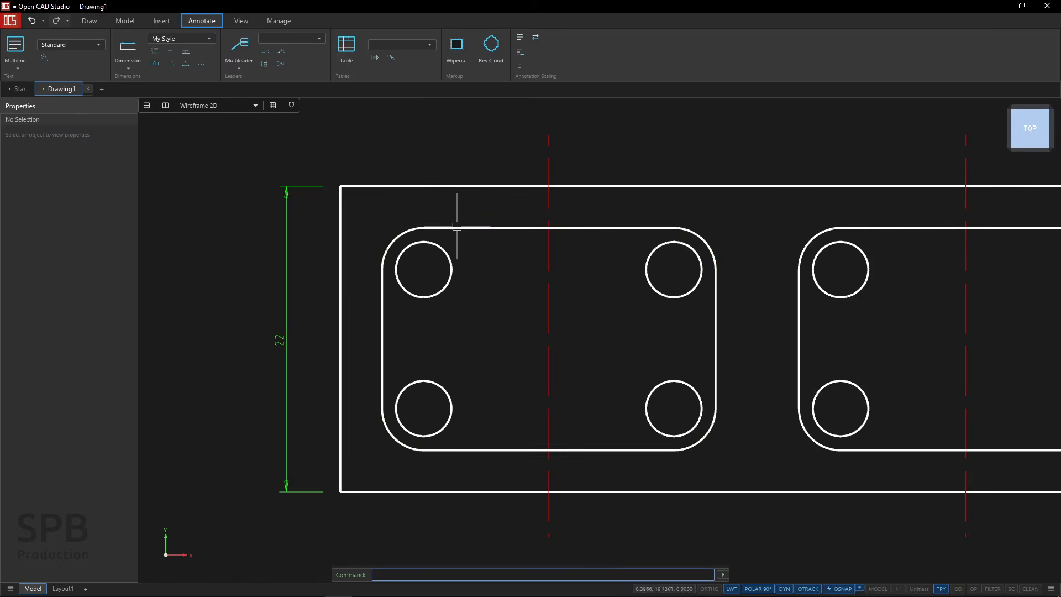
Add a horizontal linear dimension above the plate from its upper-left corner to the top end of the first centre line.
middle_click_drag(457, 212, 426, 289)
scroll(426, 289, "down", 1)
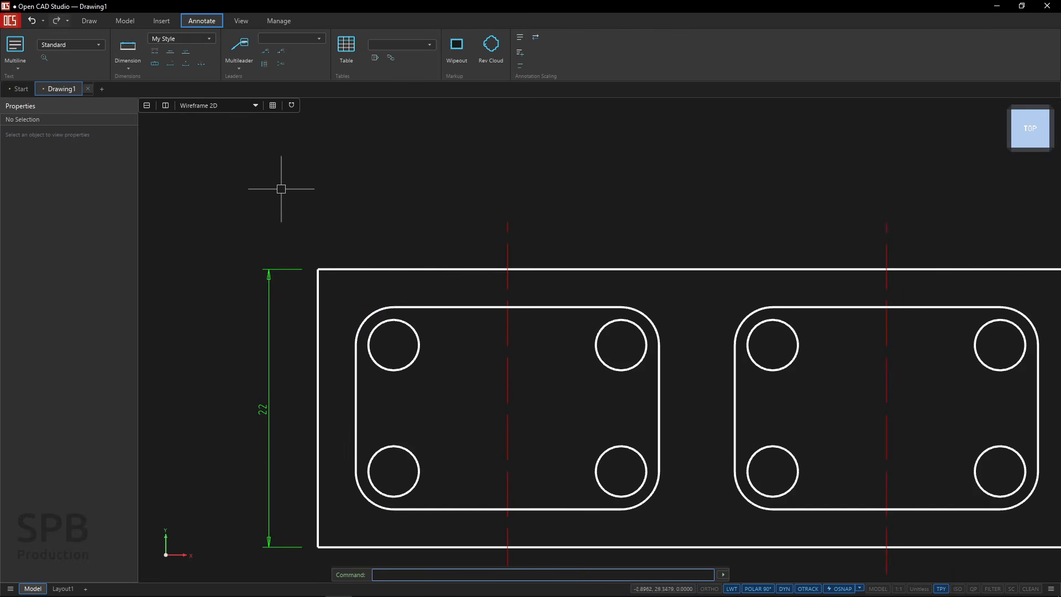
left_click(130, 56)
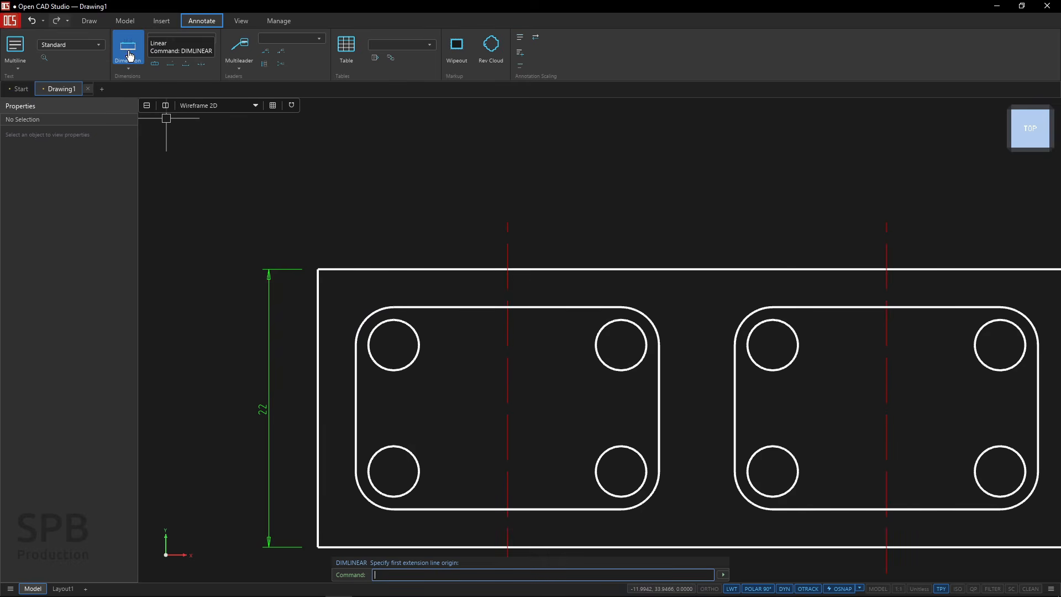
left_click(316, 269)
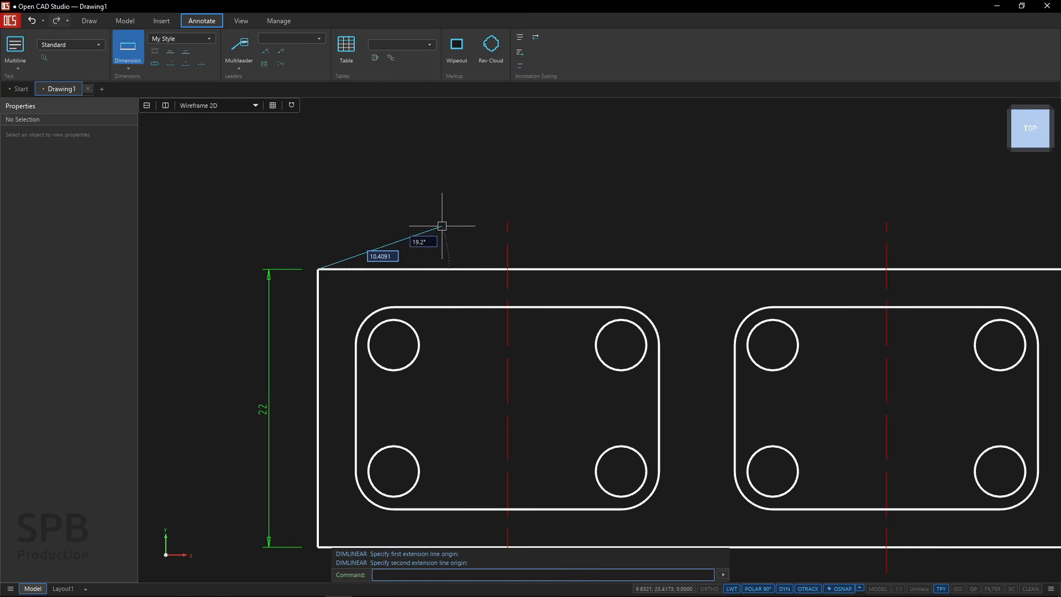
left_click(507, 222)
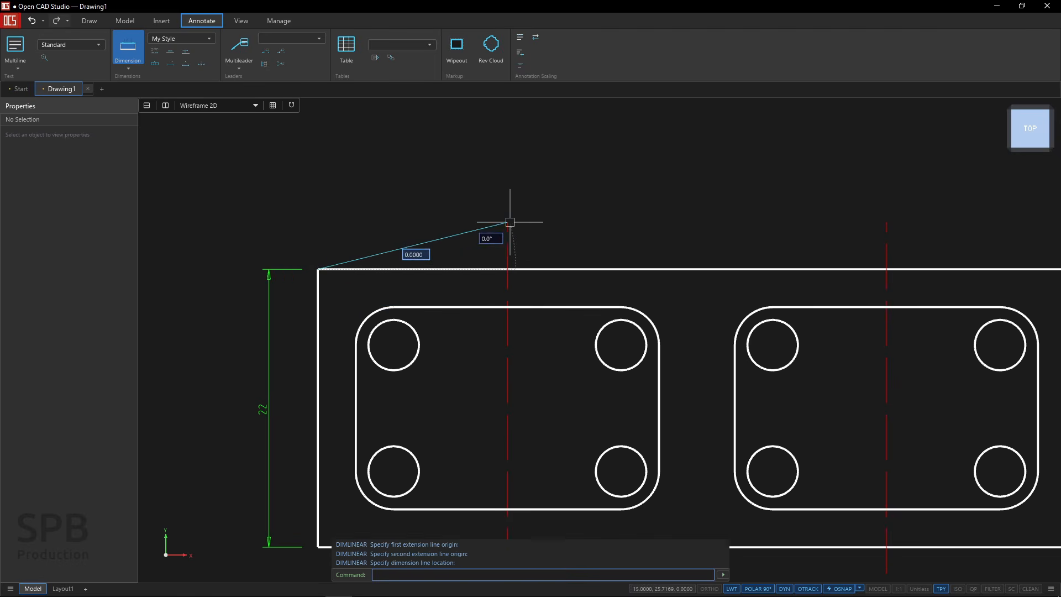
left_click(437, 195)
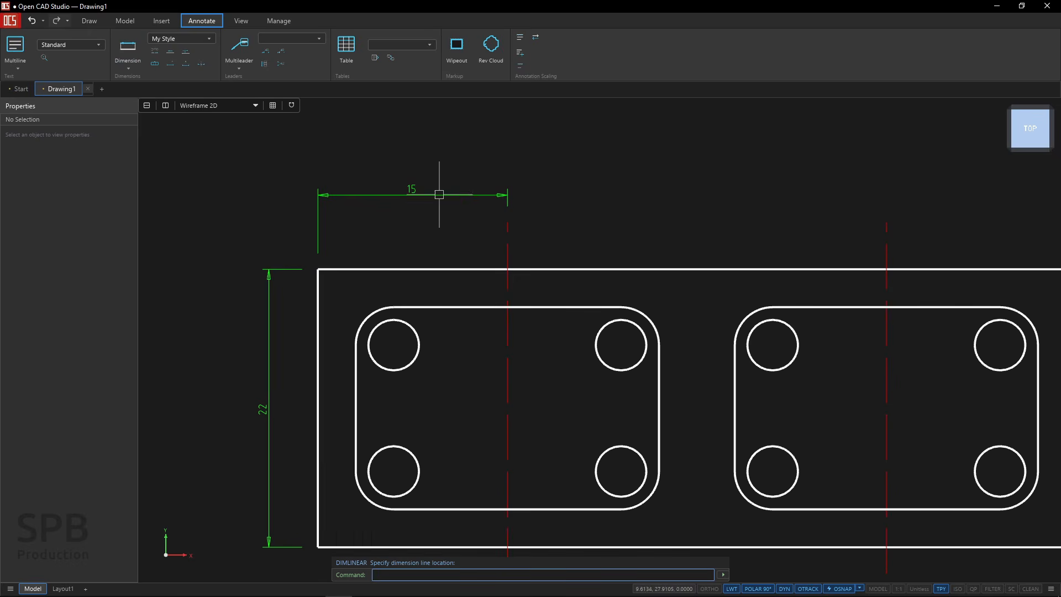
middle_click_drag(522, 181, 462, 206)
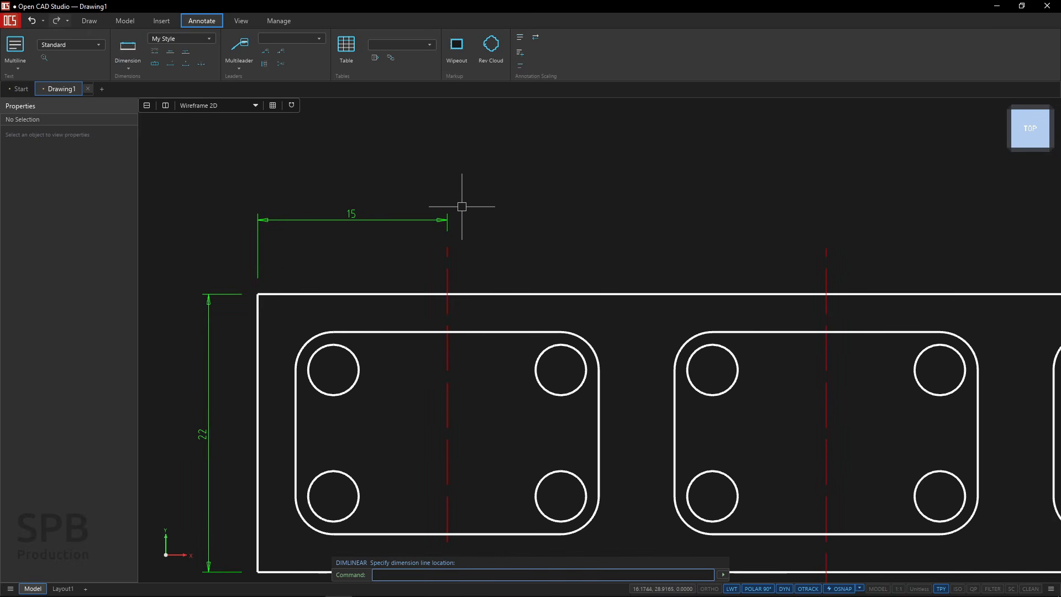
left_click(132, 69)
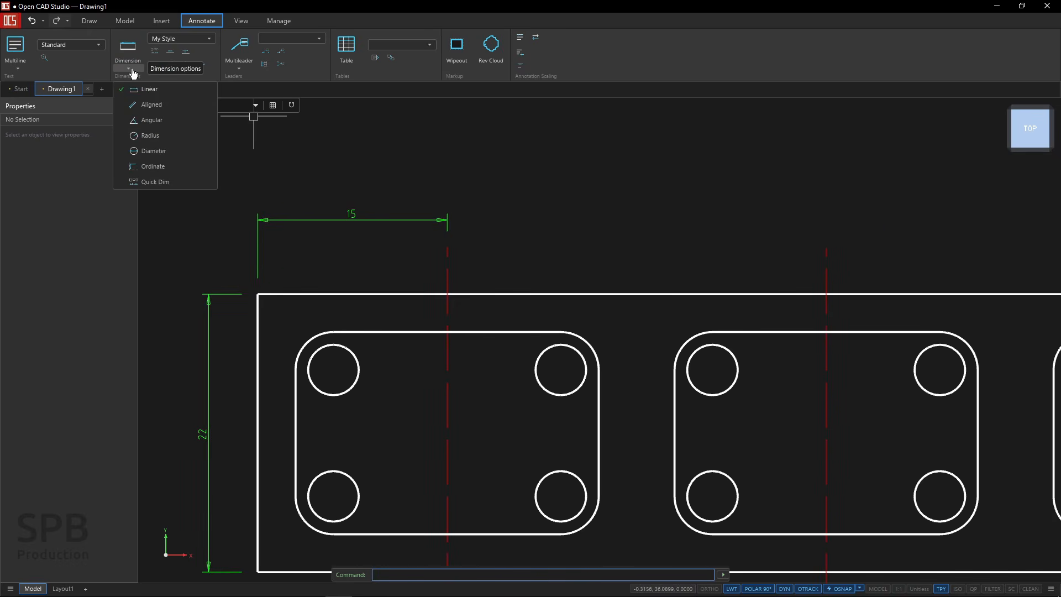
left_click(464, 184)
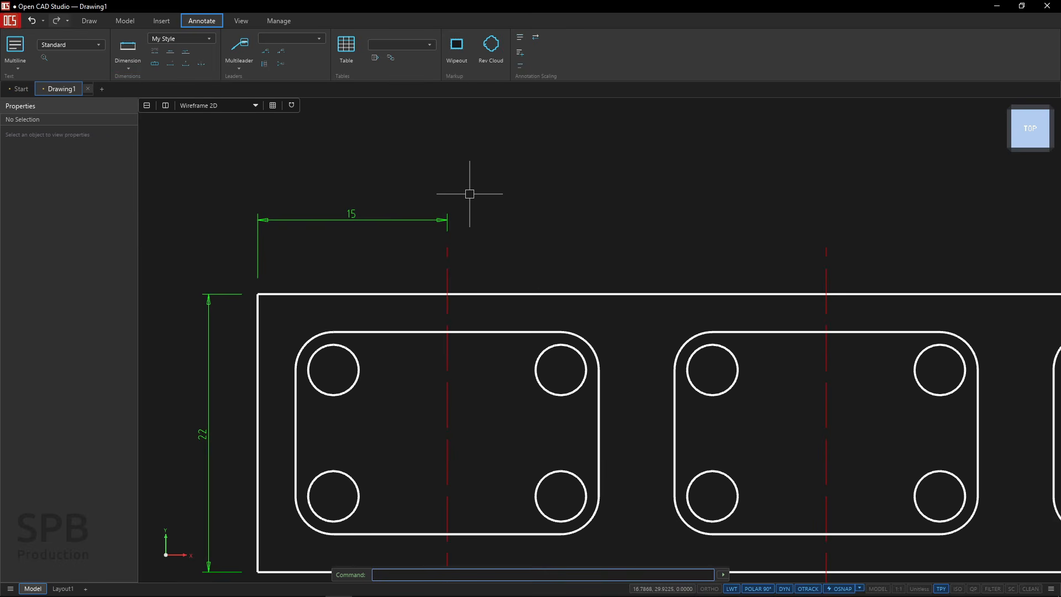
left_click(531, 210)
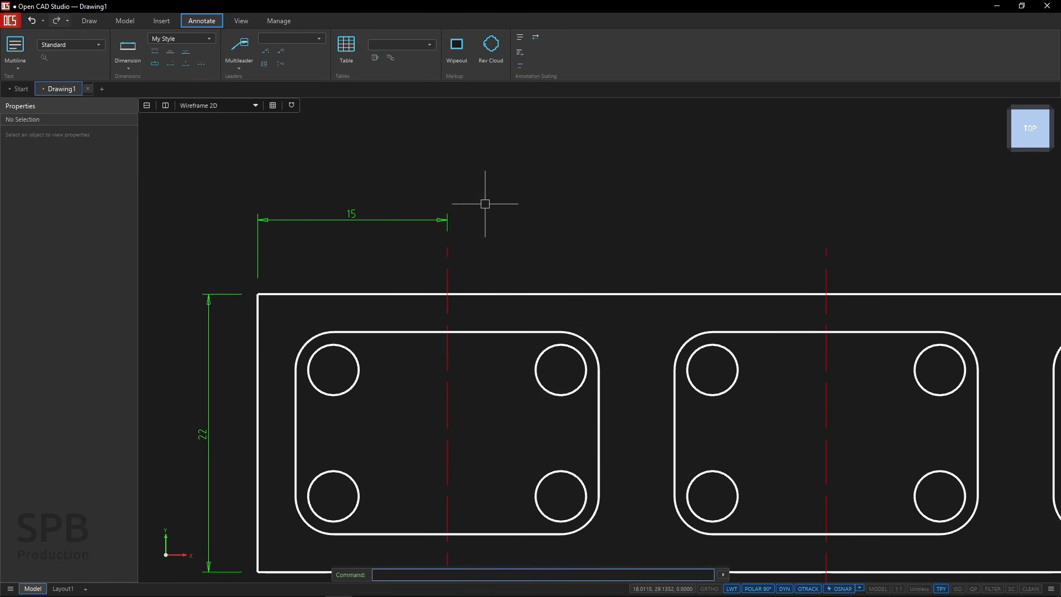
Continue the dimension chain with DCO through the second and third centre lines to the plate's upper-right corner.
type("dco")
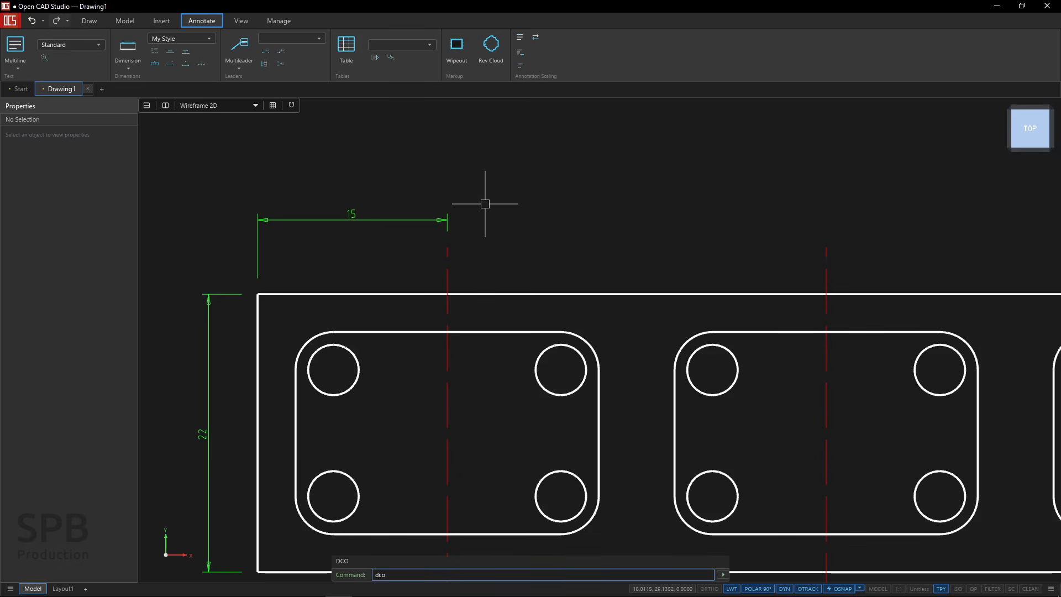
left_click(353, 562)
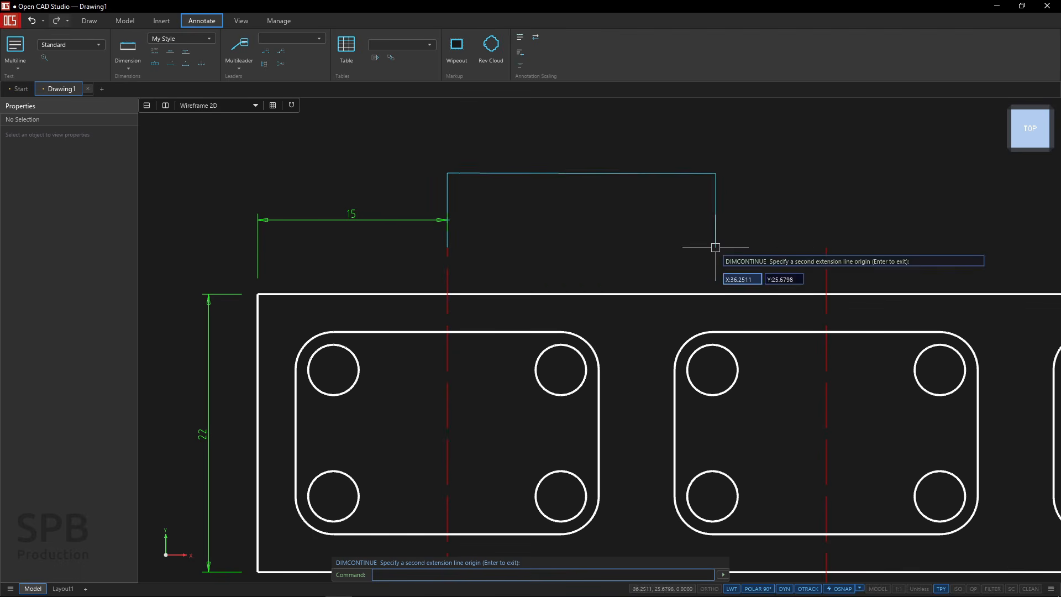
left_click(826, 247)
mouse_move(829, 246)
middle_mouse_down()
mouse_move(612, 256)
mouse_move(631, 265)
middle_mouse_up()
left_click(964, 264)
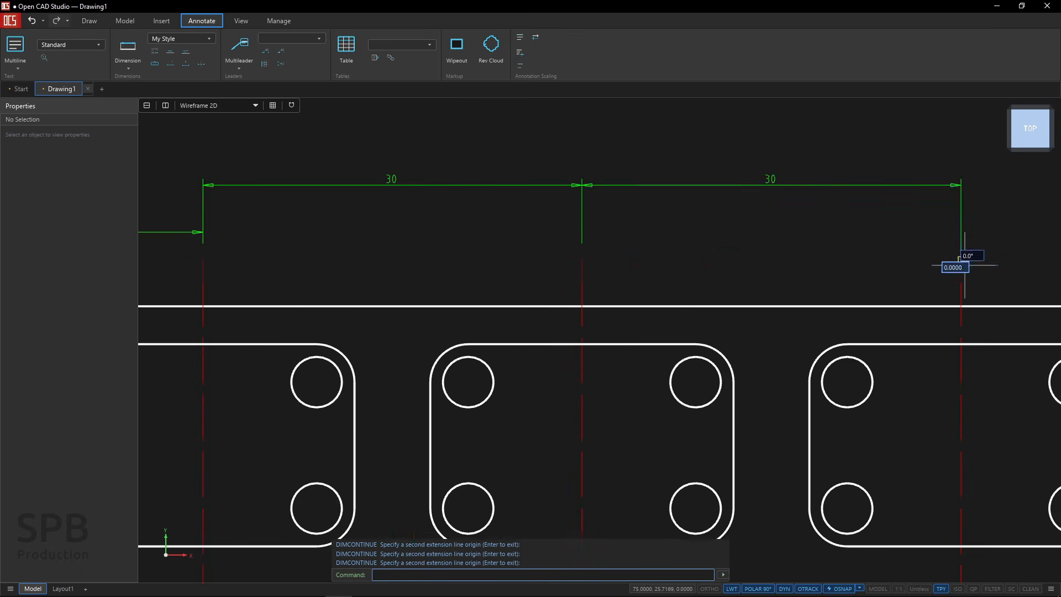
middle_click_drag(964, 265, 595, 268)
left_click(781, 310)
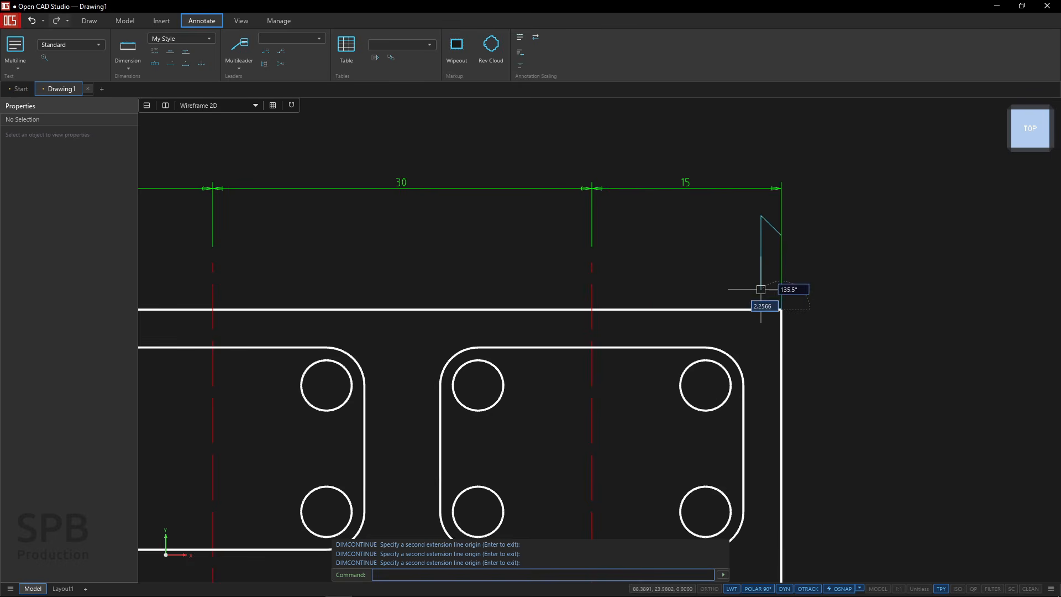
key("Escape")
Stretch the dimension between the first and second centre lines down into line with the dimension at the plate's left end.
scroll(713, 274, "down", 1)
middle_click_drag(355, 265, 654, 270)
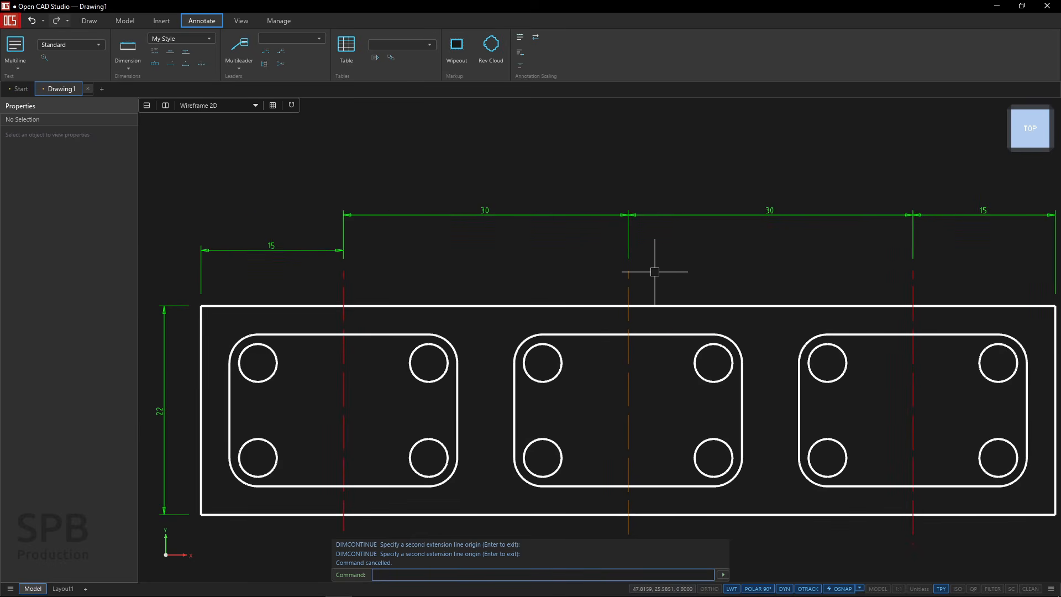
left_click(368, 215)
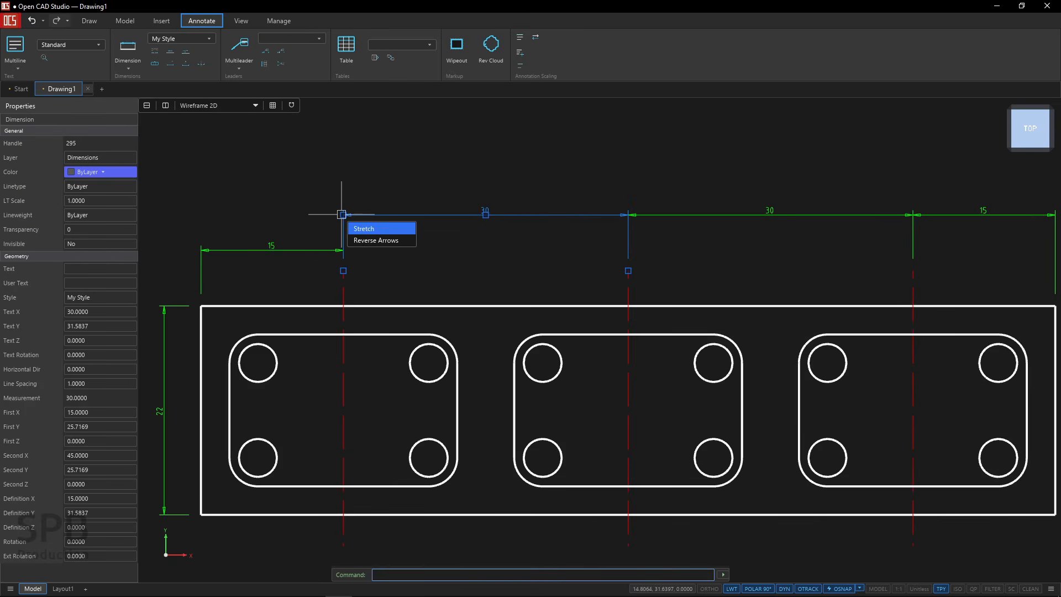
left_click(361, 228)
left_click(345, 249)
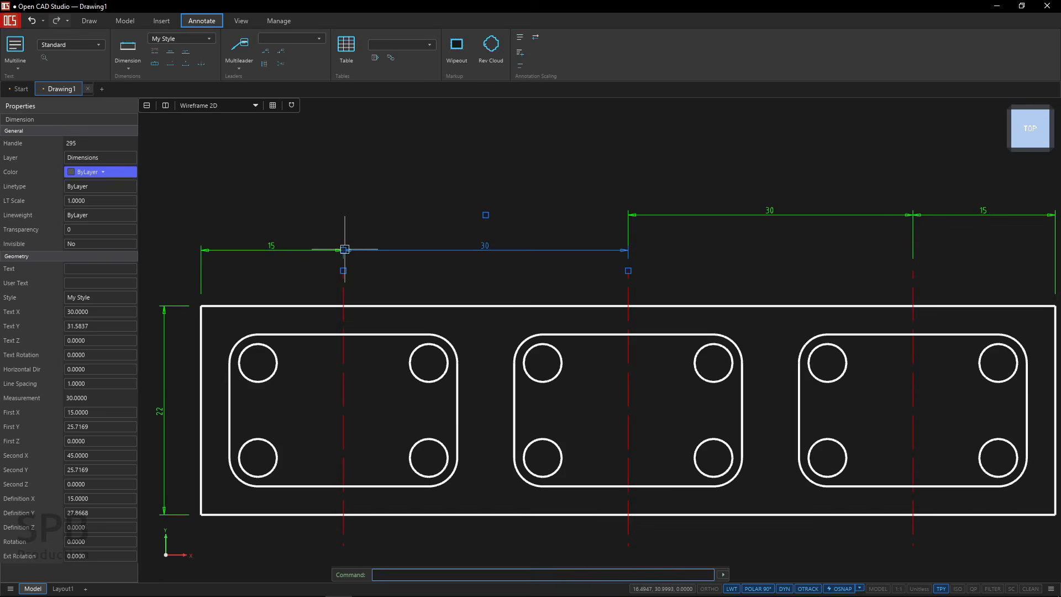
left_click(645, 216)
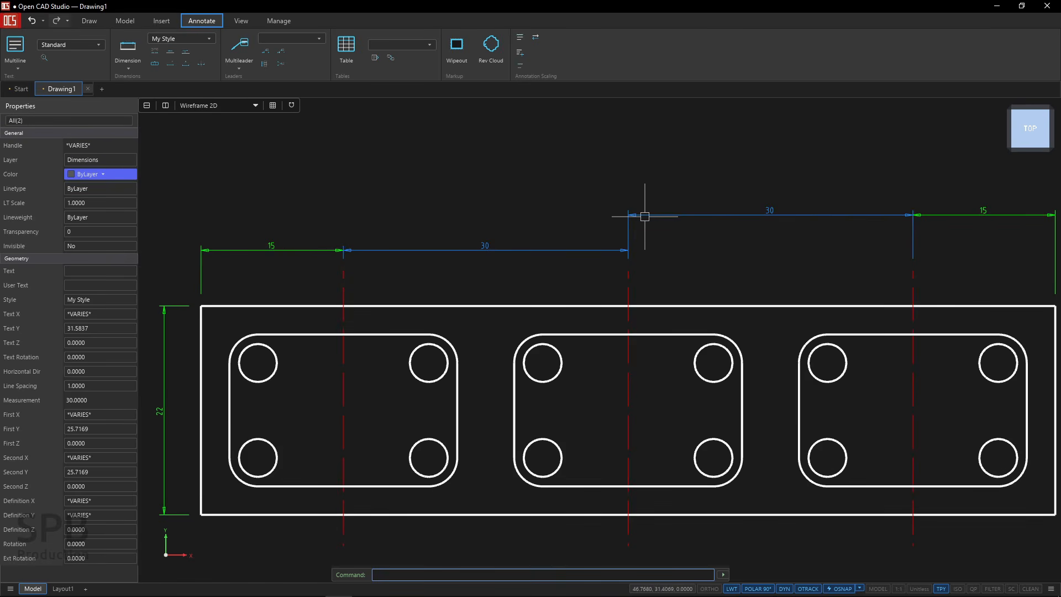
key("Escape")
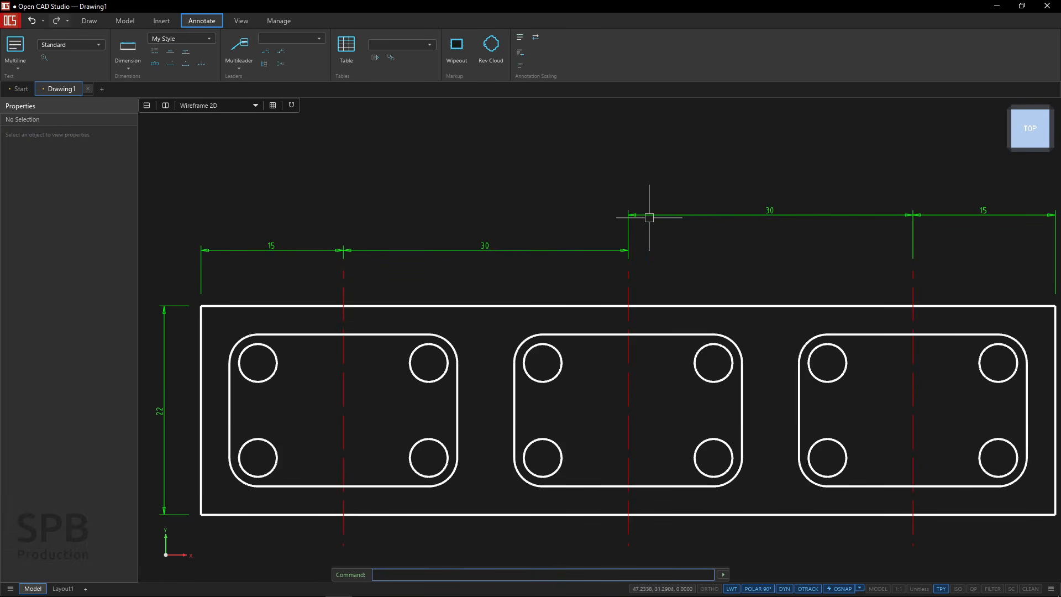
Stretch the dimension between the second and third centre lines down into line with its left neighbour.
left_click(643, 215)
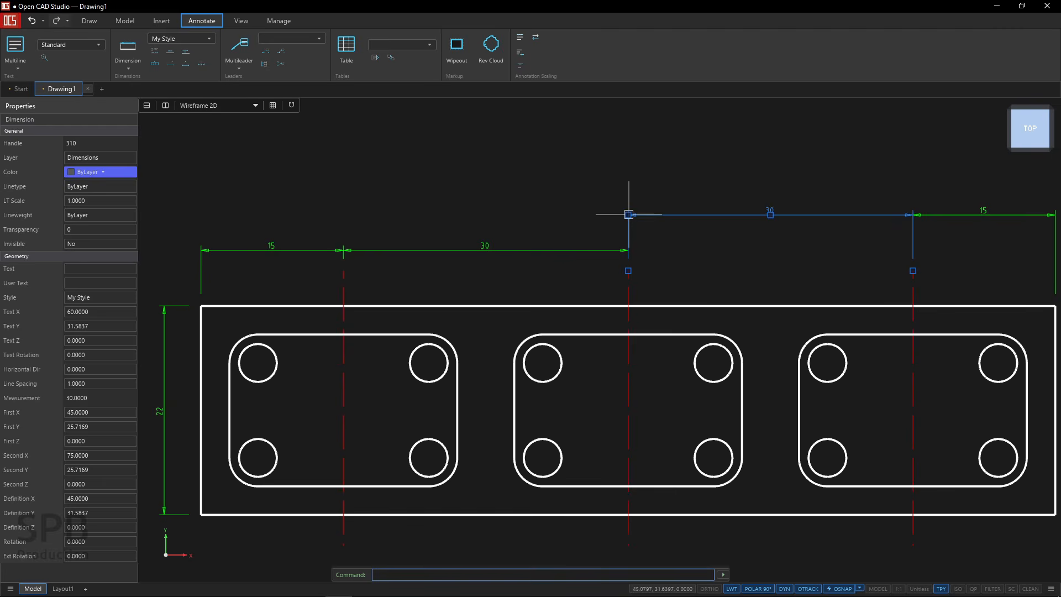
left_click(643, 227)
left_click(628, 249)
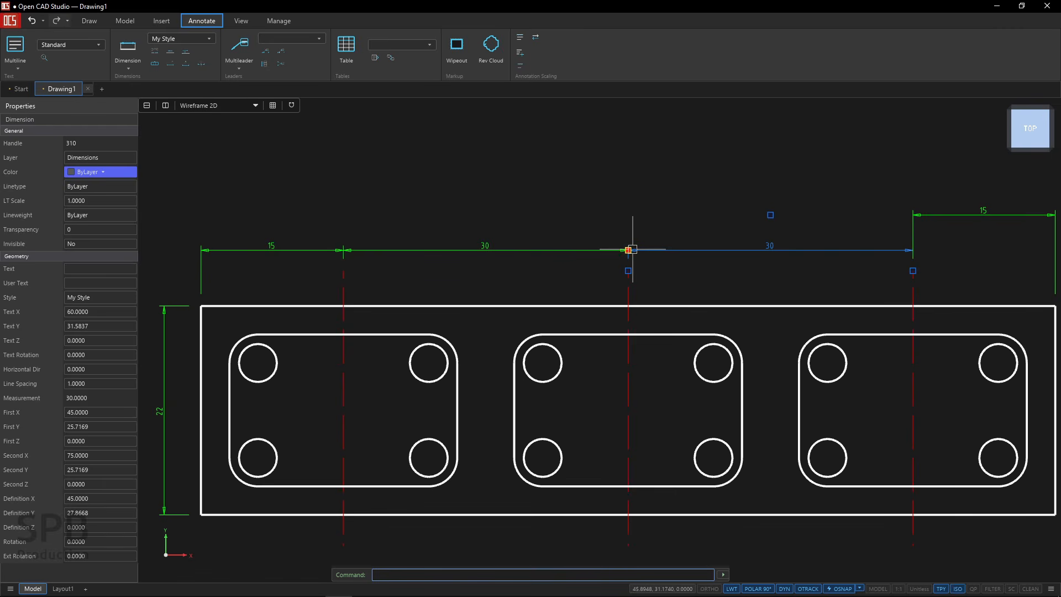
middle_click_drag(733, 237, 504, 248)
key("Escape")
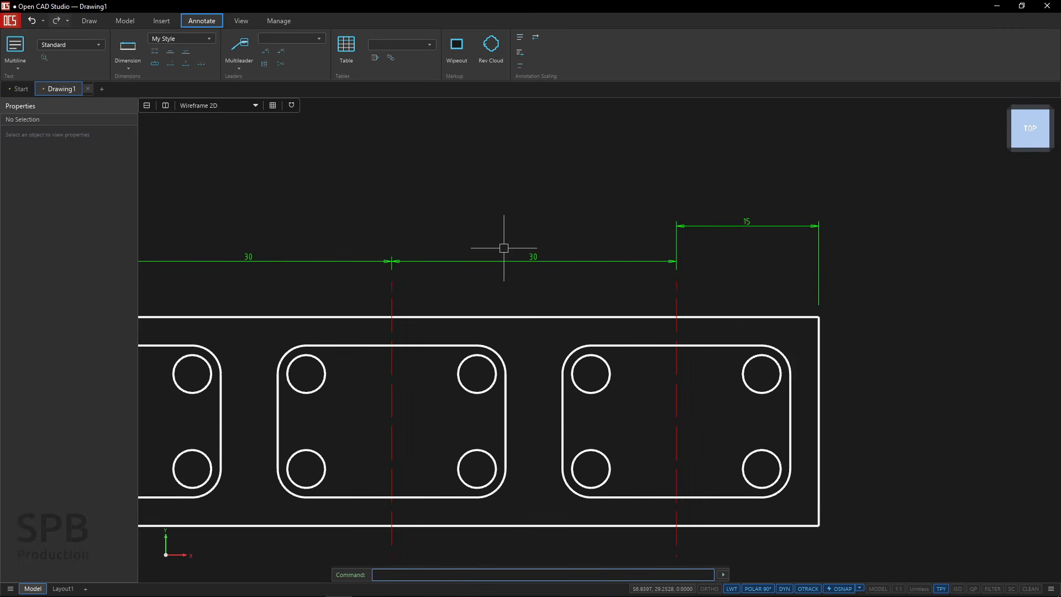
Stretch the dimension from the third centre line to the plate's right edge down into line with the chain.
scroll(501, 244, "down", 1)
left_click(687, 227)
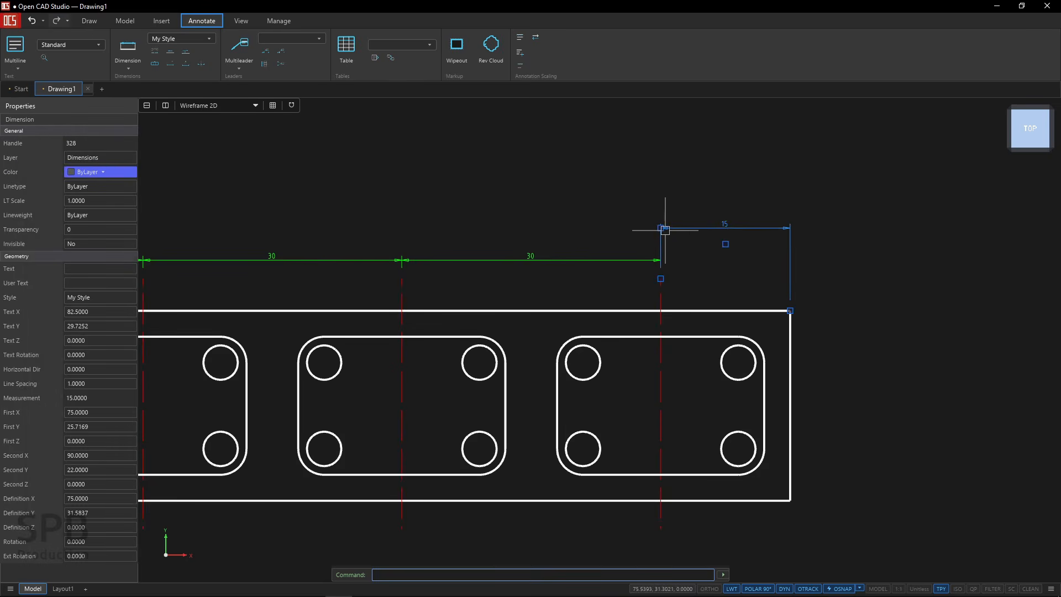
mouse_move(661, 227)
left_click(678, 243)
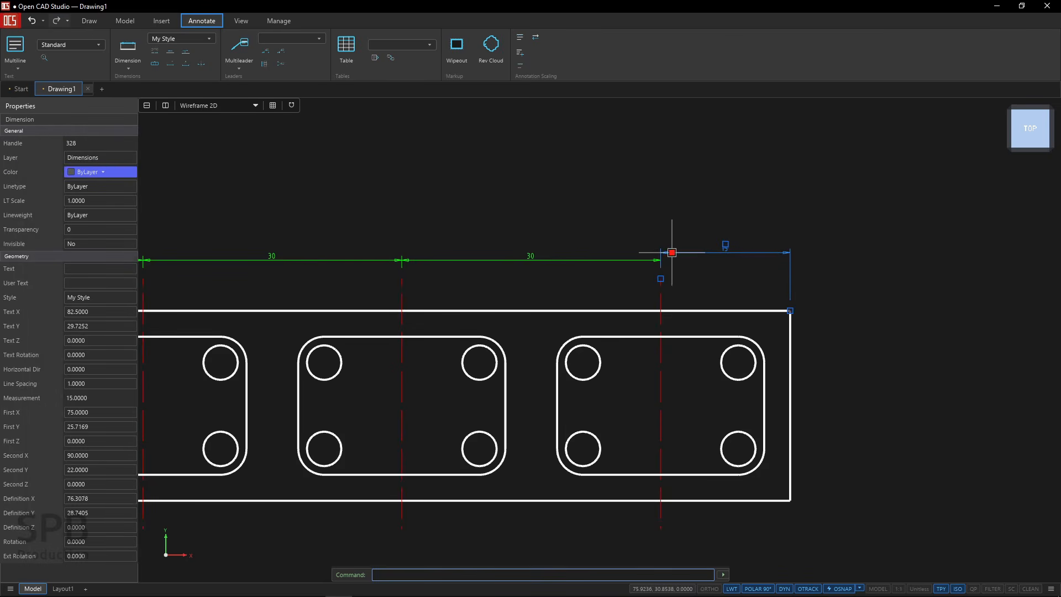
left_click(664, 259)
key("Escape")
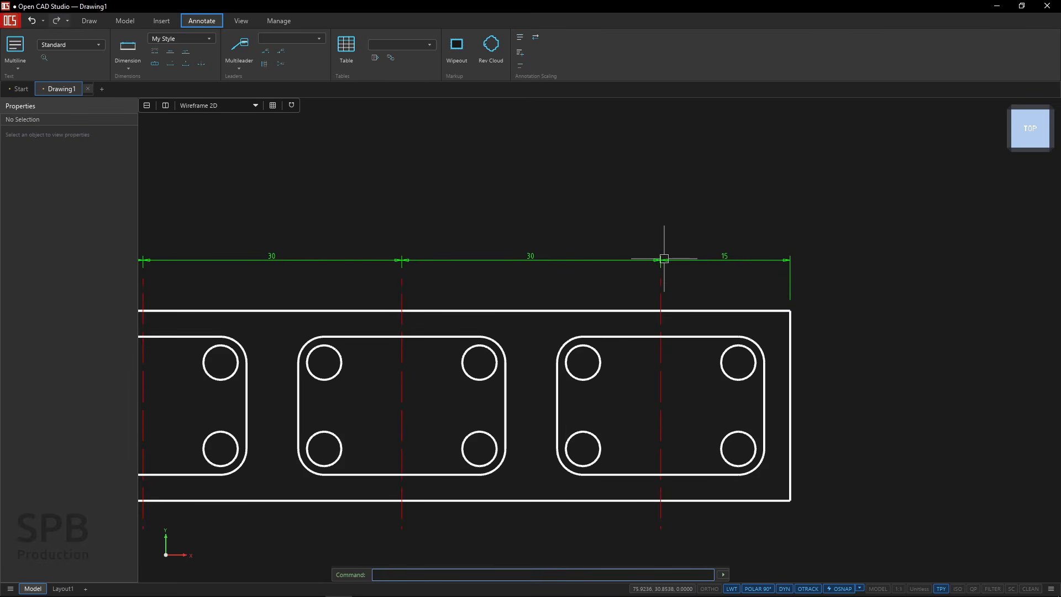
Add an overall linear dimension between the plate's upper-left and upper-right corners, placed just above the chain.
middle_click_drag(486, 284, 611, 274)
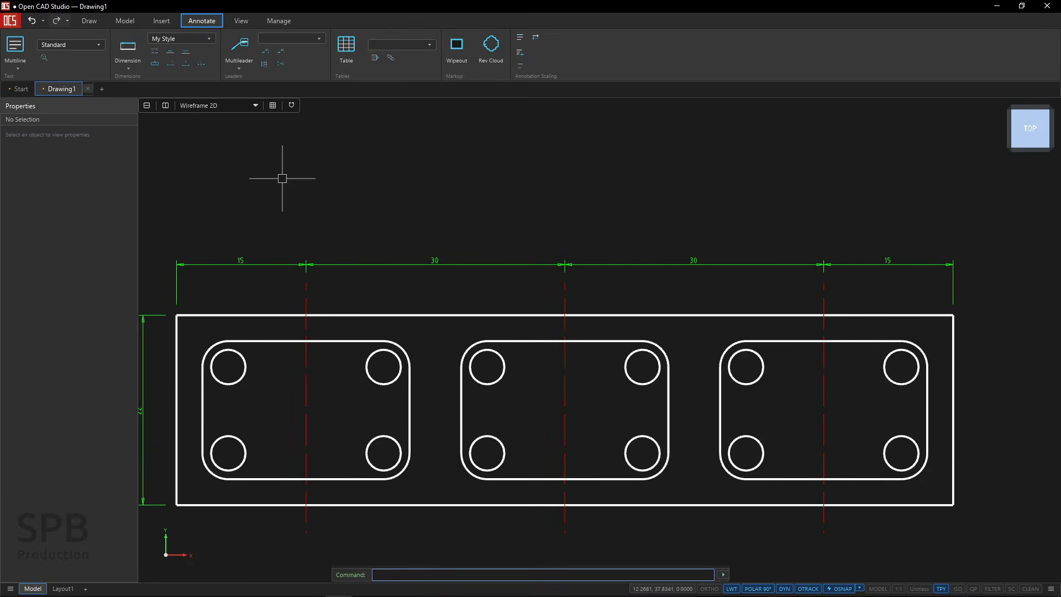
left_click(128, 49)
left_click(176, 315)
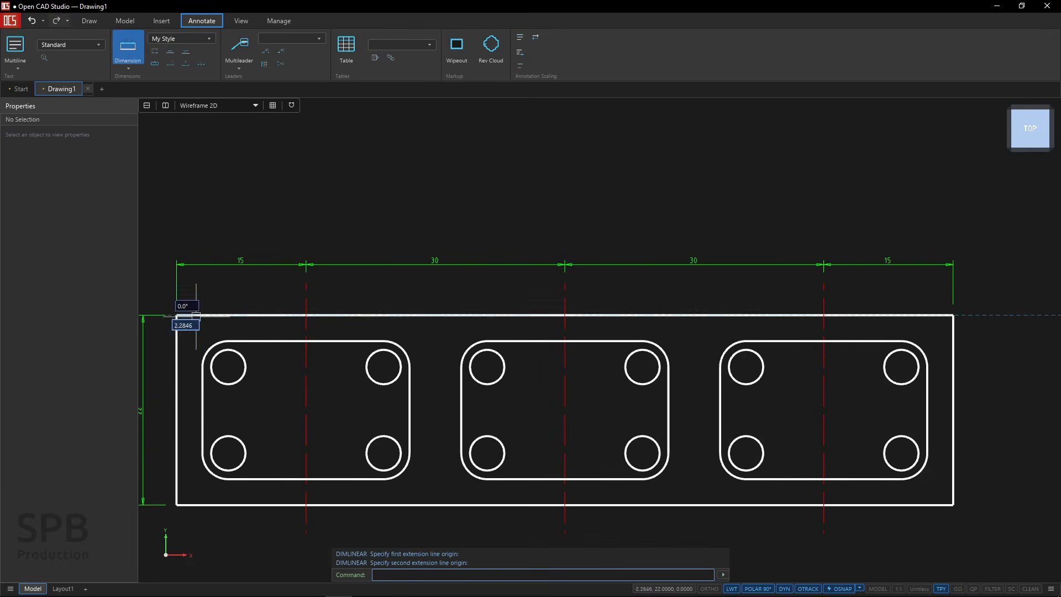
left_click(953, 315)
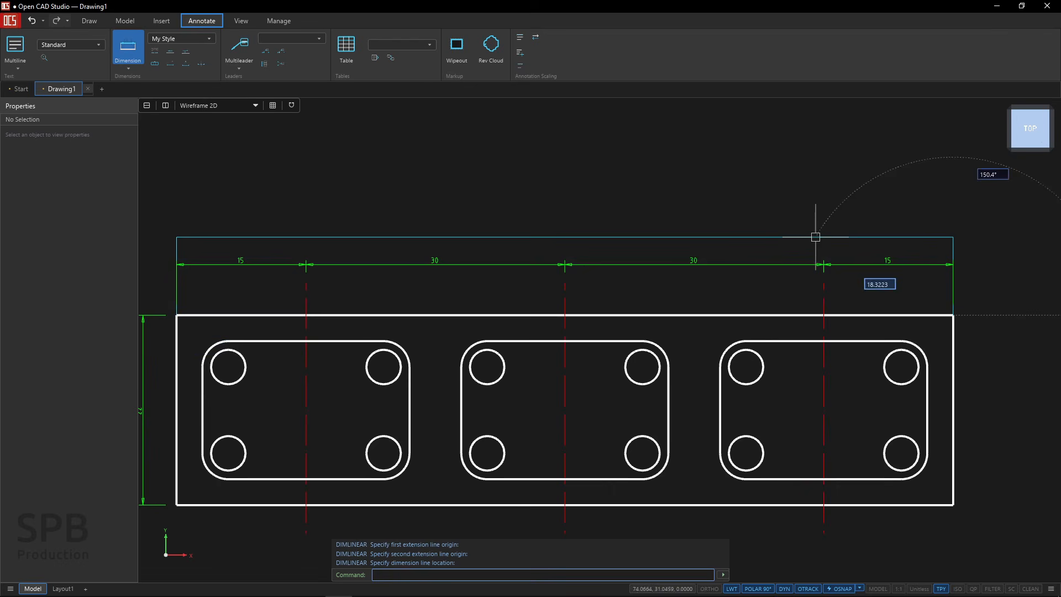
left_click(689, 247)
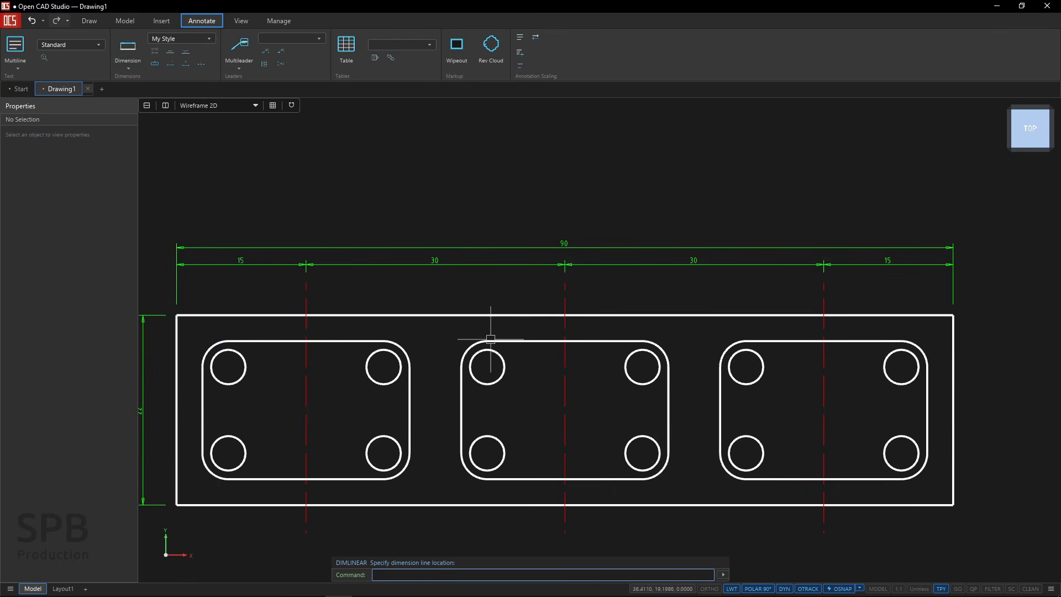
Try to add a vertical linear dimension from the plate's lower-left corner to the first rounded rectangle's bottom edge.
middle_click_drag(449, 351, 591, 299)
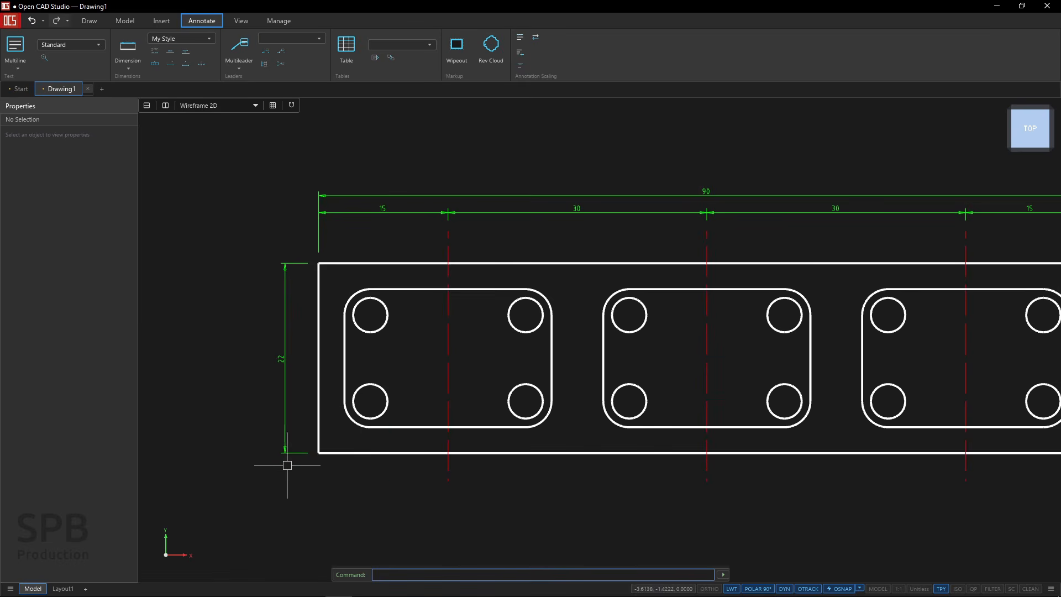
scroll(315, 450, "up", 1)
scroll(305, 370, "up", 1)
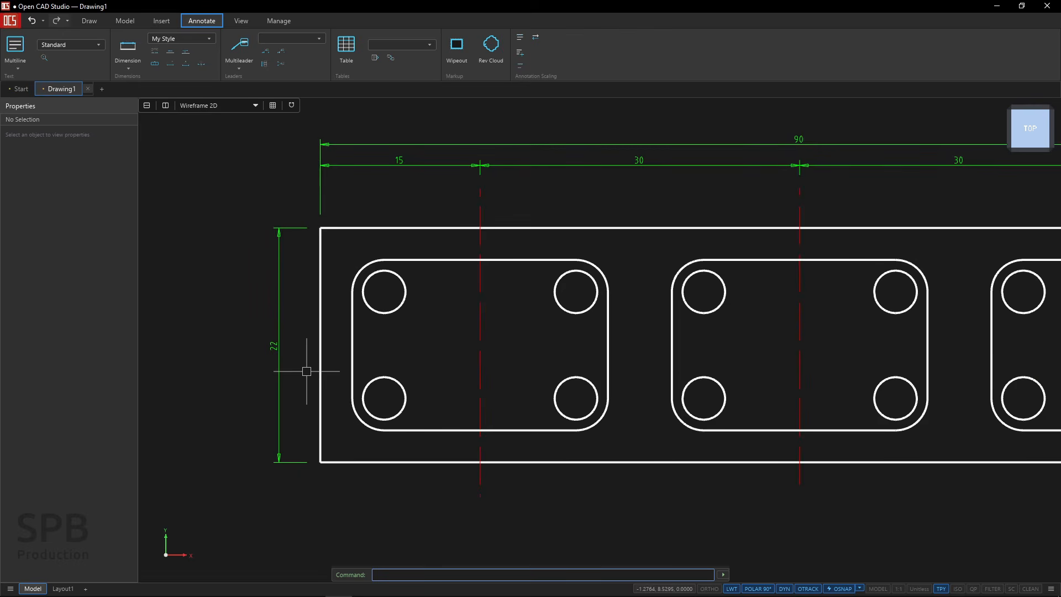
left_click(130, 53)
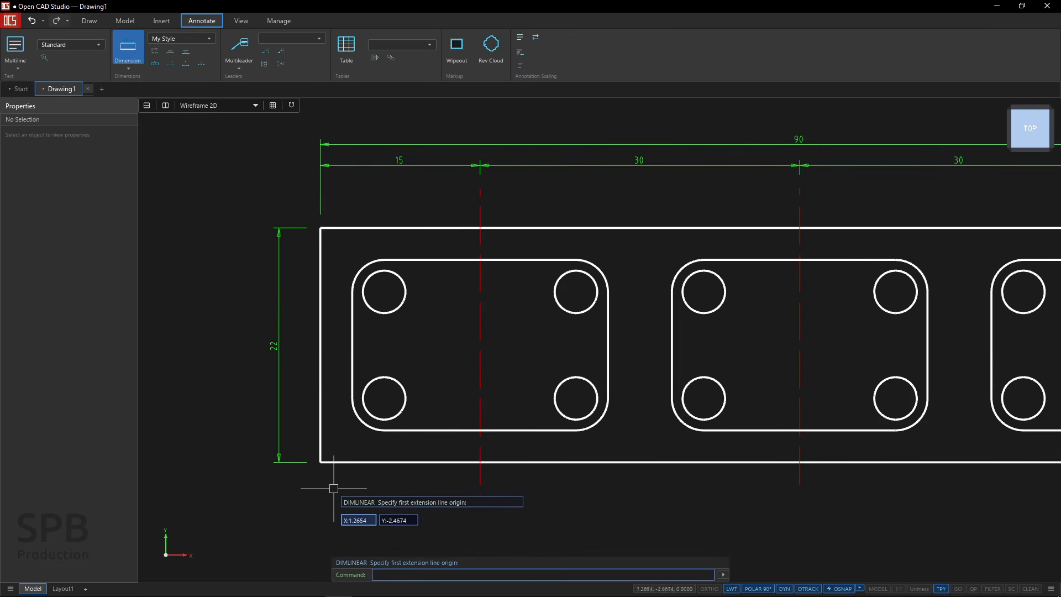
left_click(321, 461)
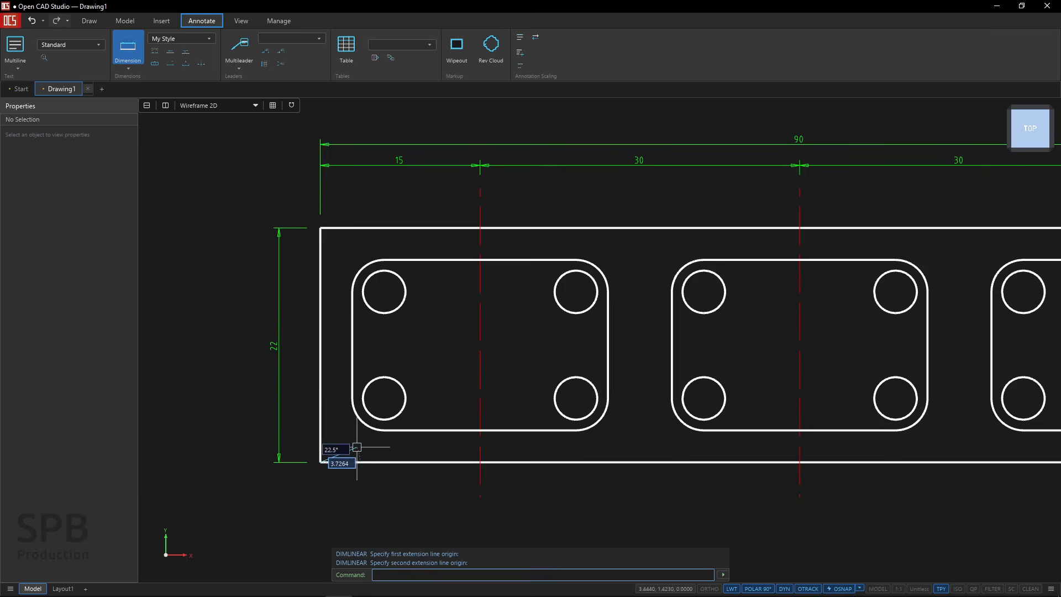
left_click(385, 430)
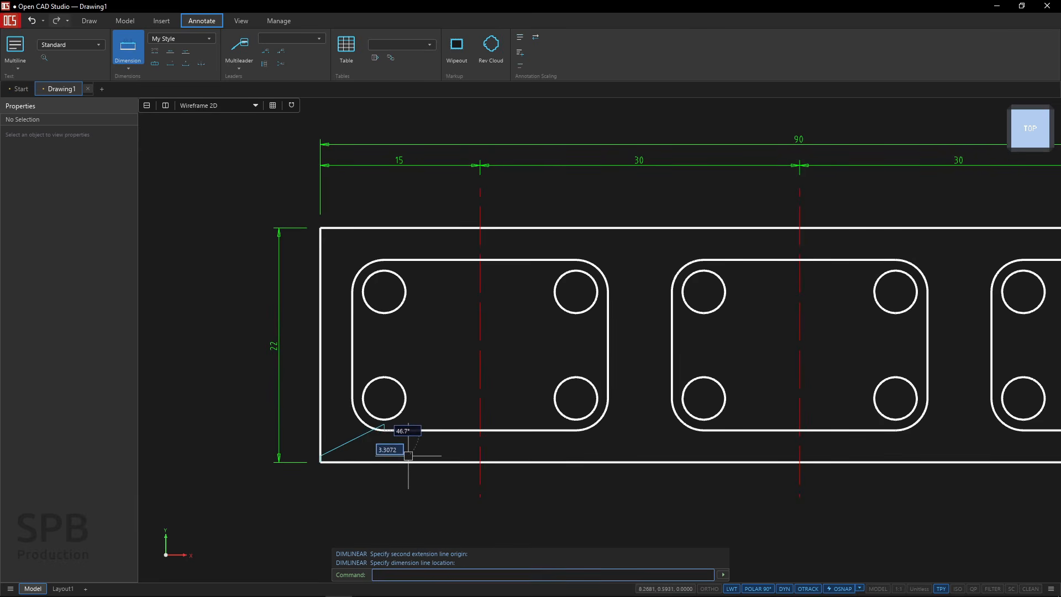
left_click(297, 443)
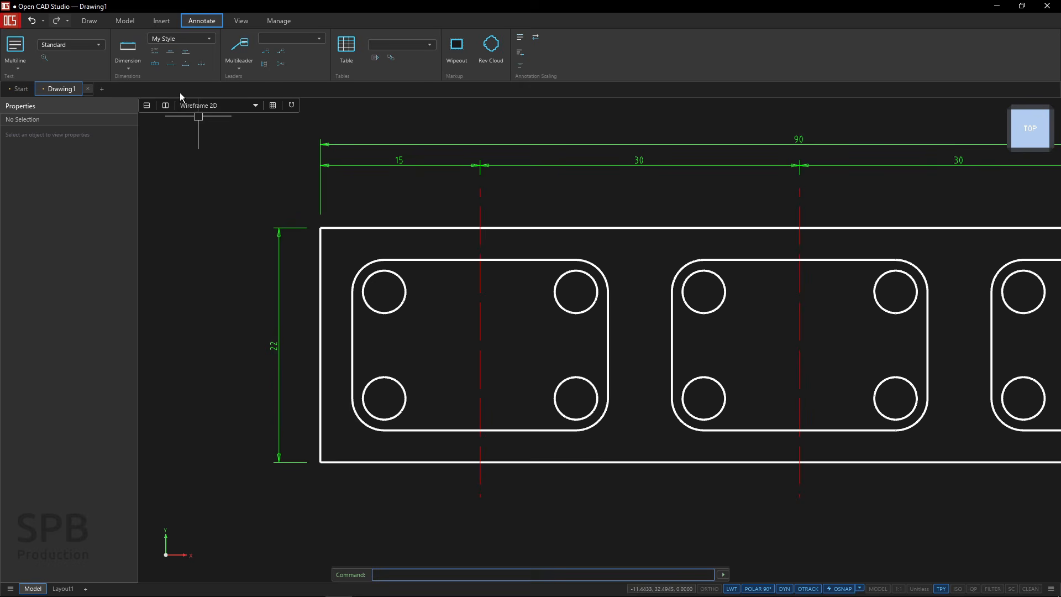
Add a vertical linear dimension from the first rounded rectangle's bottom edge to the plate's bottom edge, placed between the plate and the overall height dimension.
left_click(128, 47)
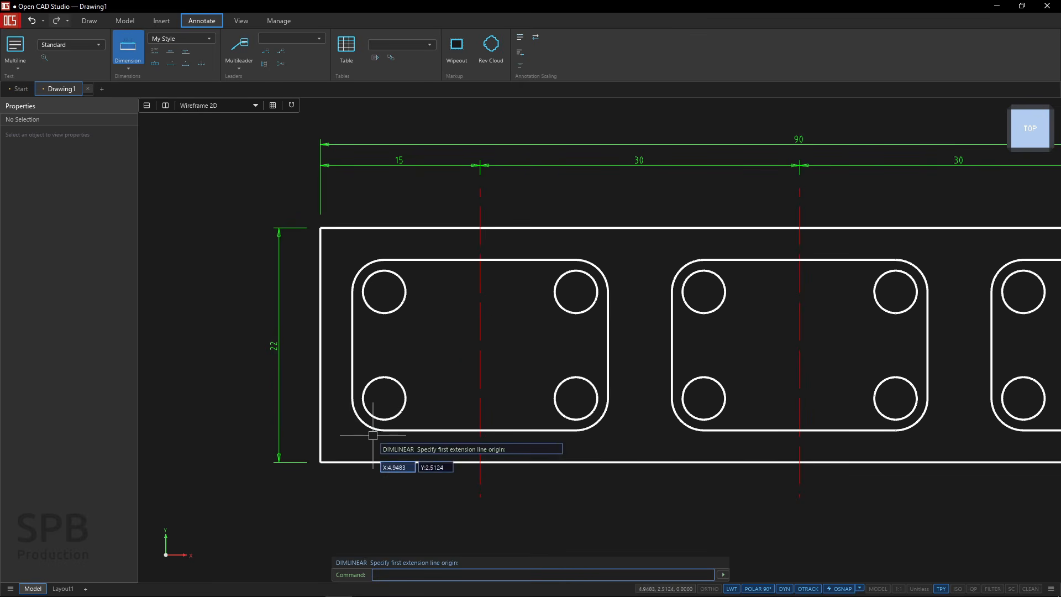
left_click(390, 430)
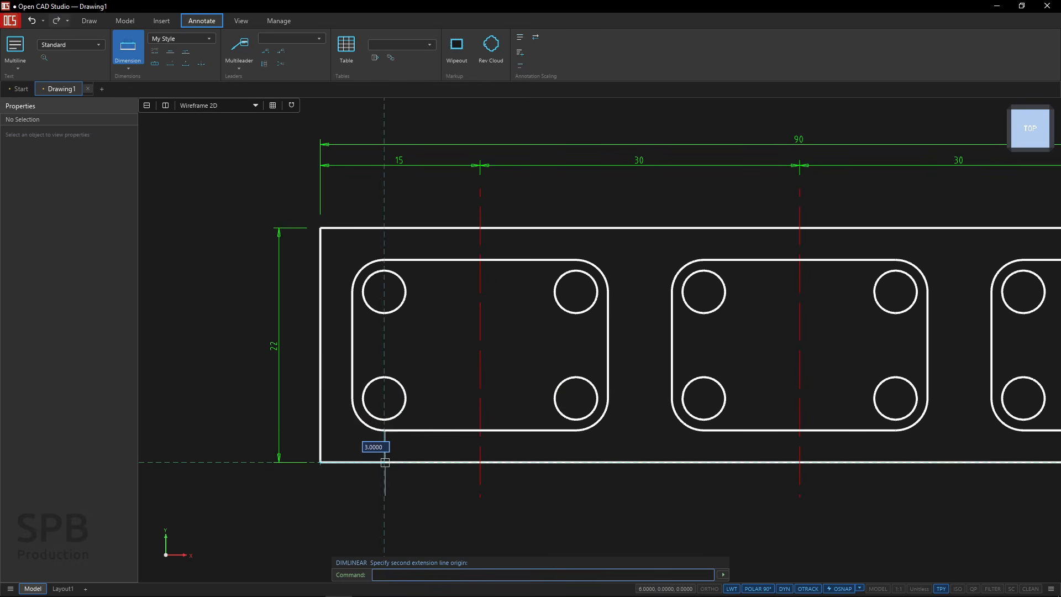
left_click(383, 462)
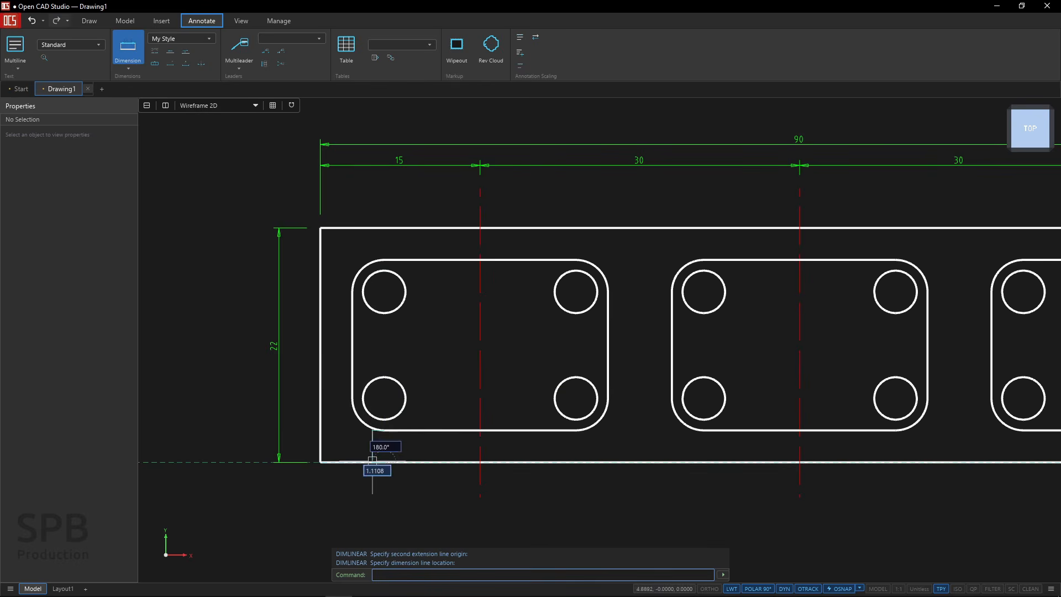
left_click(300, 446)
Stretch the upper extension origin of the bottom gap dimension from the rounded rectangle to the plate's left edge.
left_click(349, 430)
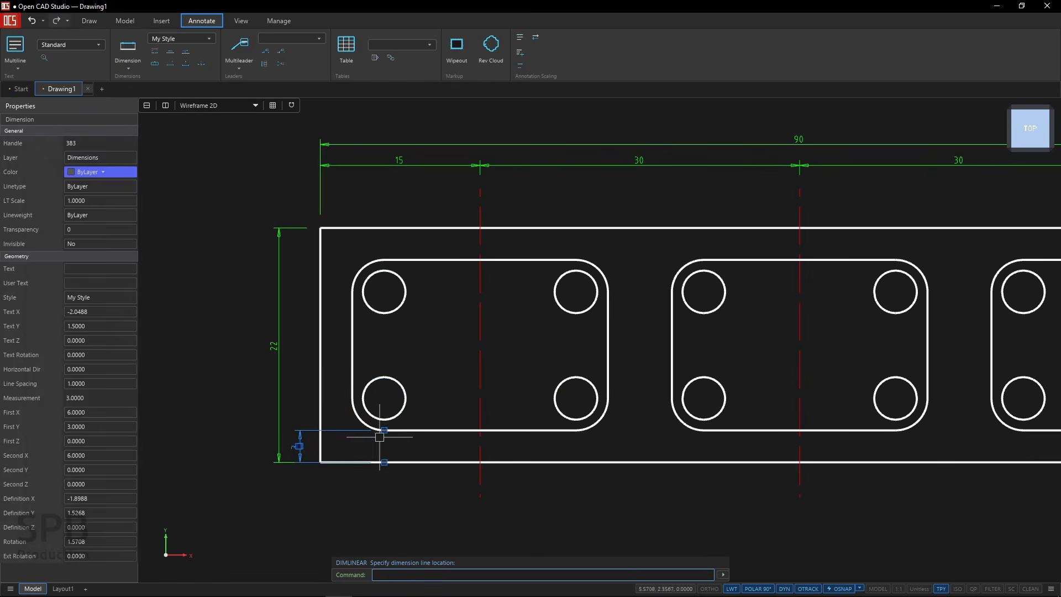
left_click(382, 430)
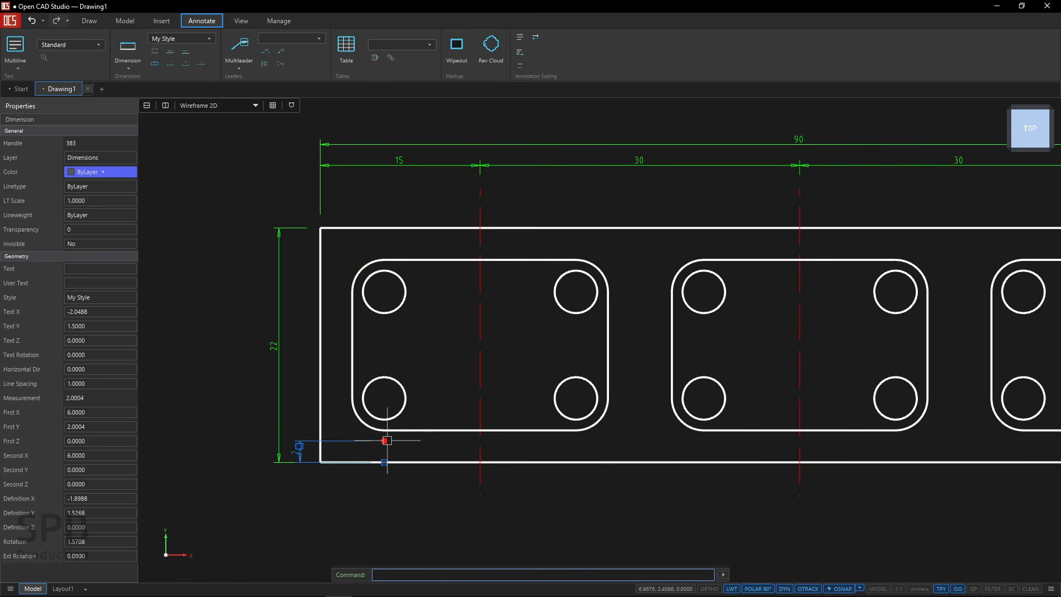
left_click(321, 430)
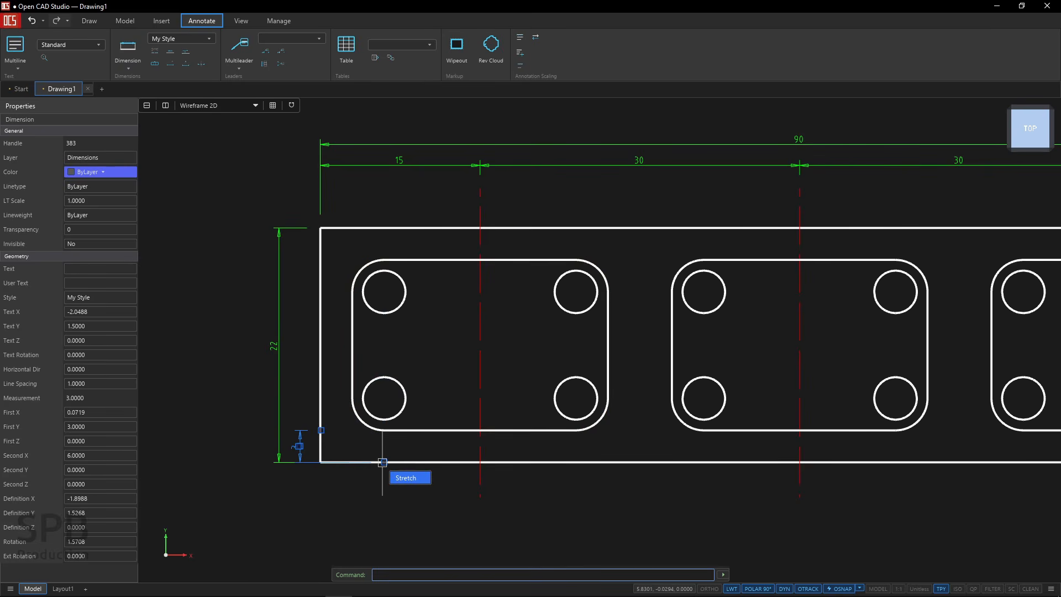
key("Escape")
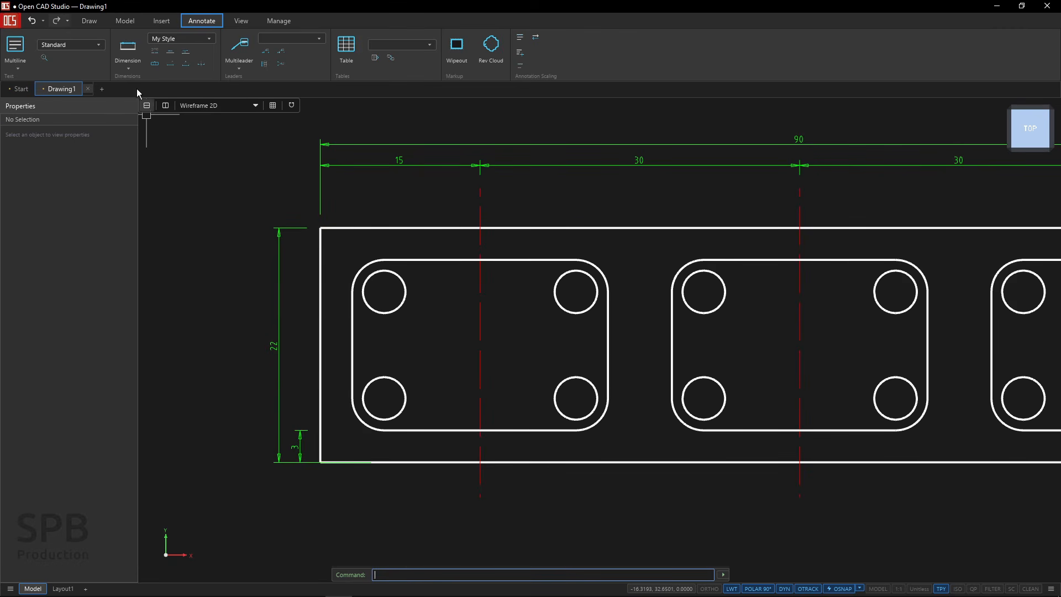
Add a vertical linear dimension for the first rounded rectangle's height, placed in line with the bottom gap dimension.
left_click(128, 47)
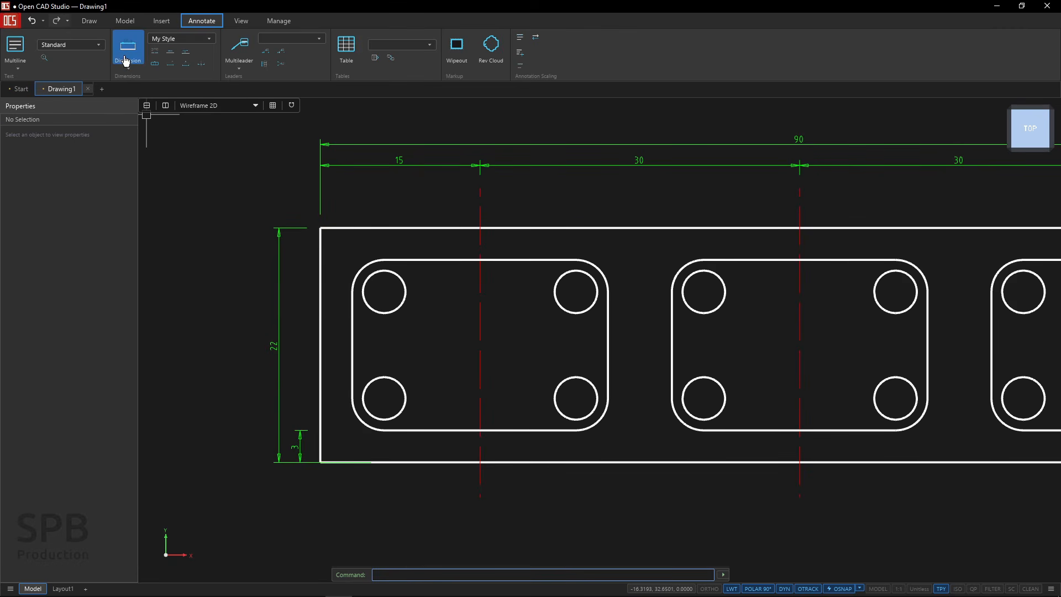
left_click(383, 430)
left_click(384, 259)
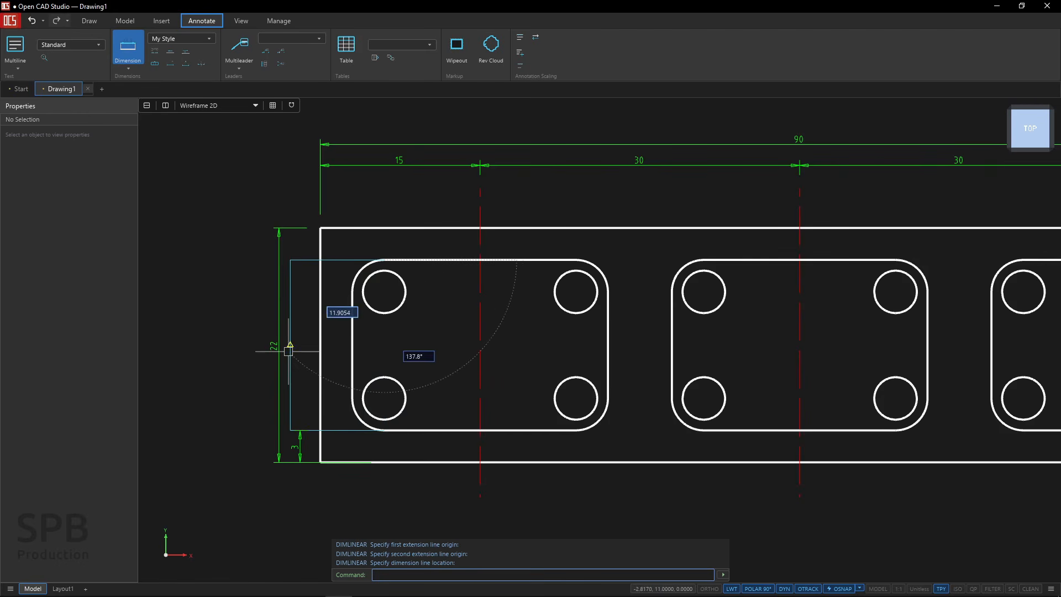
left_click(300, 420)
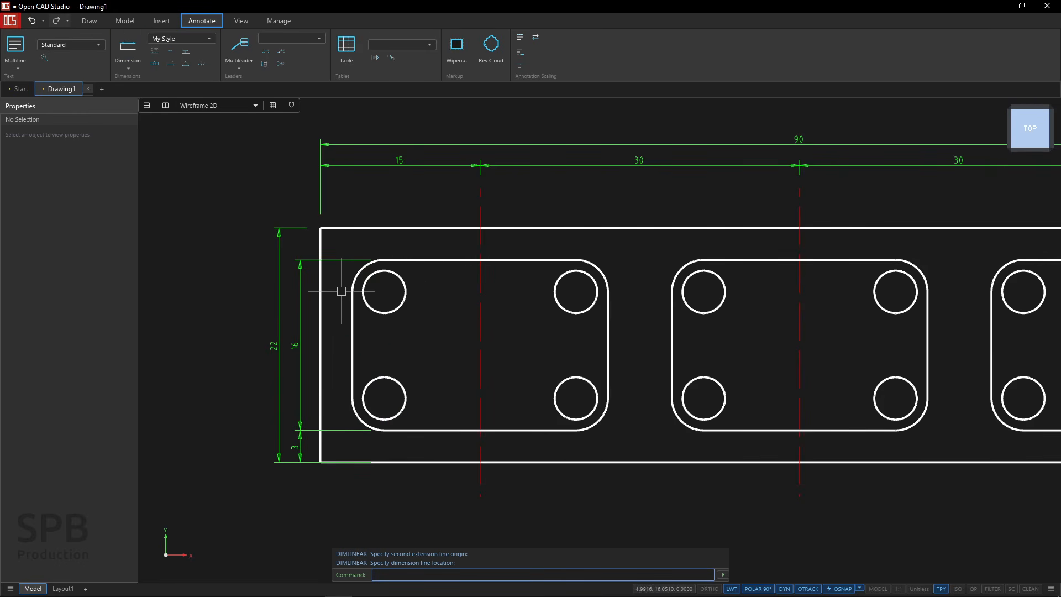
Add a vertical linear dimension from the plate's upper-left corner down to the rounded rectangle's top edge level, in line with the vertical chain.
left_click(135, 55)
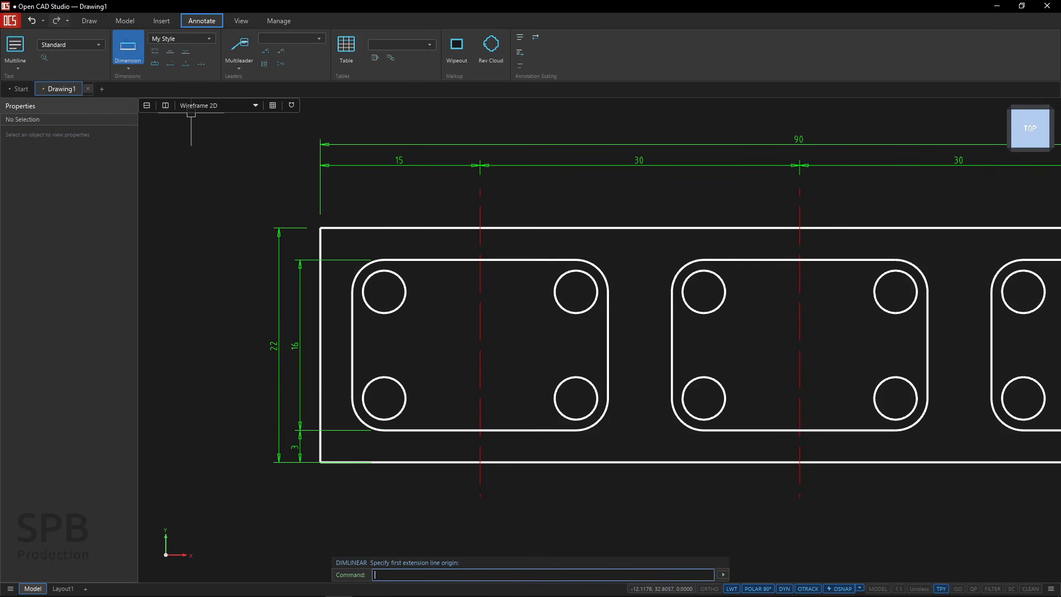
left_click(321, 227)
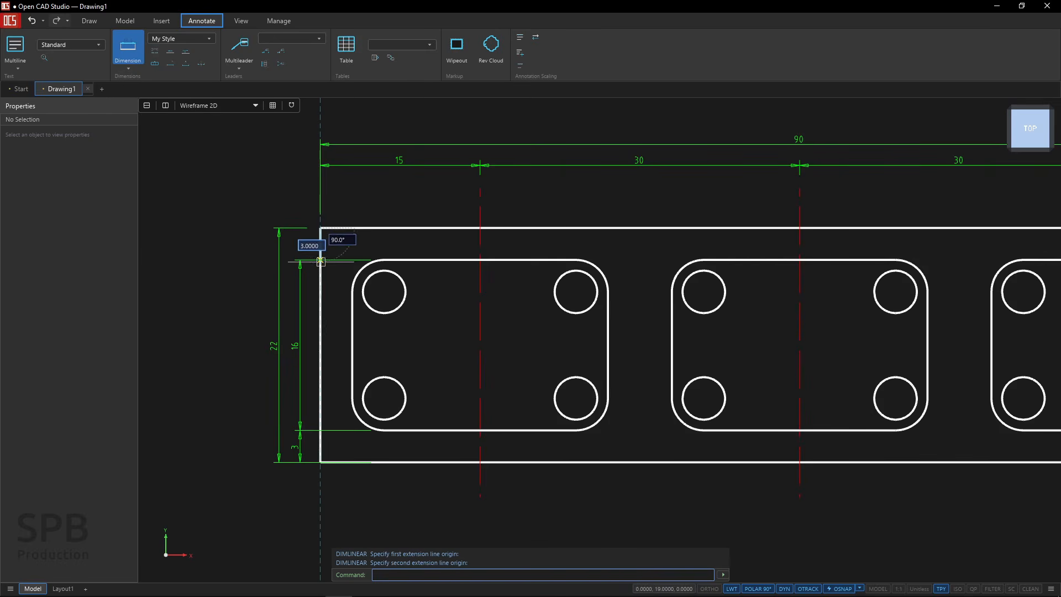
left_click(320, 259)
left_click(299, 259)
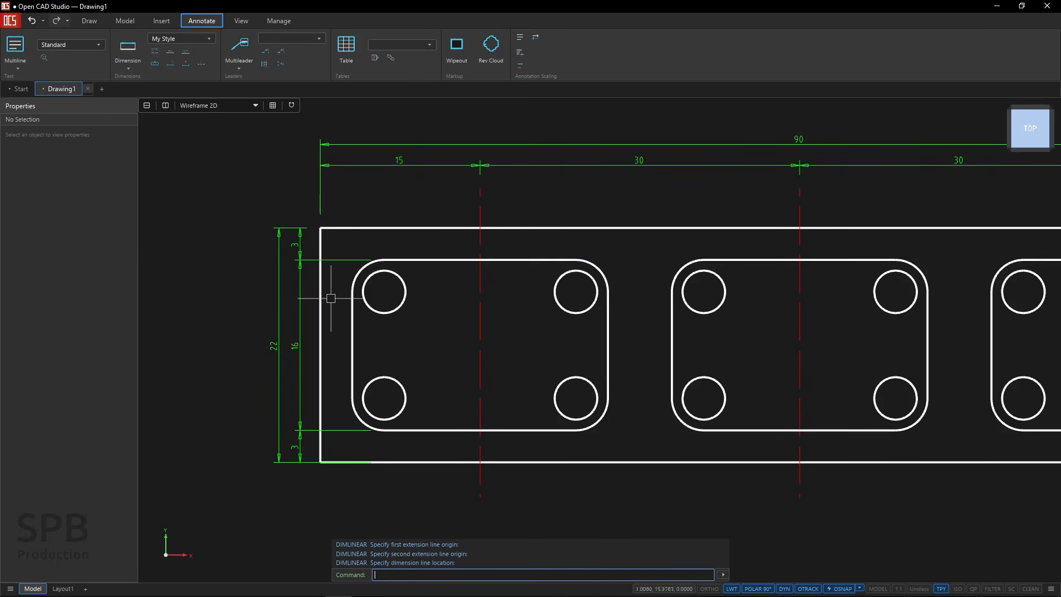
Stretch both extension origins of the rounded rectangle's height dimension to the plate's left edge.
left_click(342, 259)
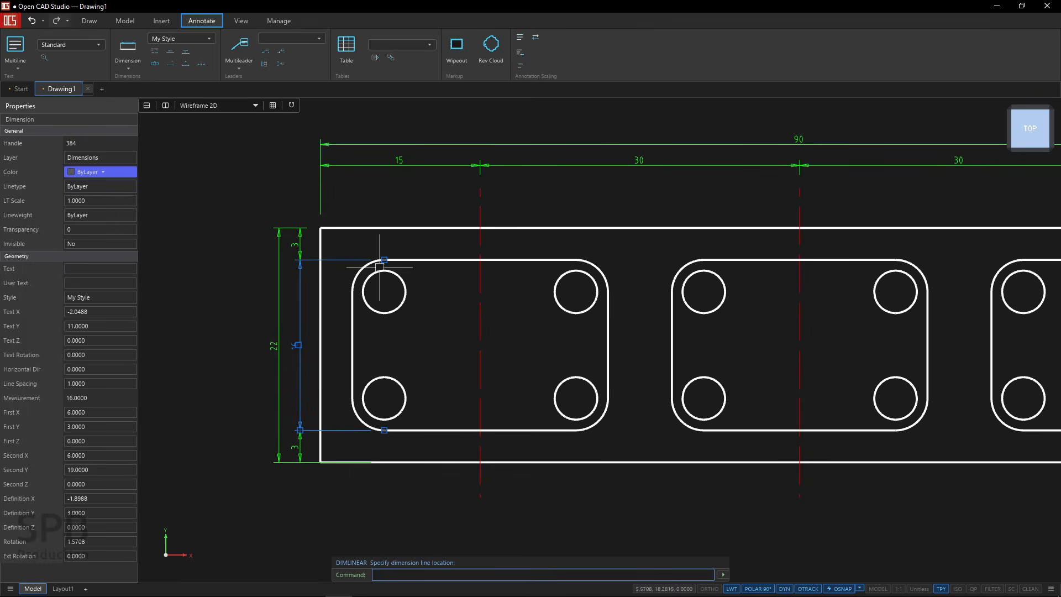
left_click(383, 260)
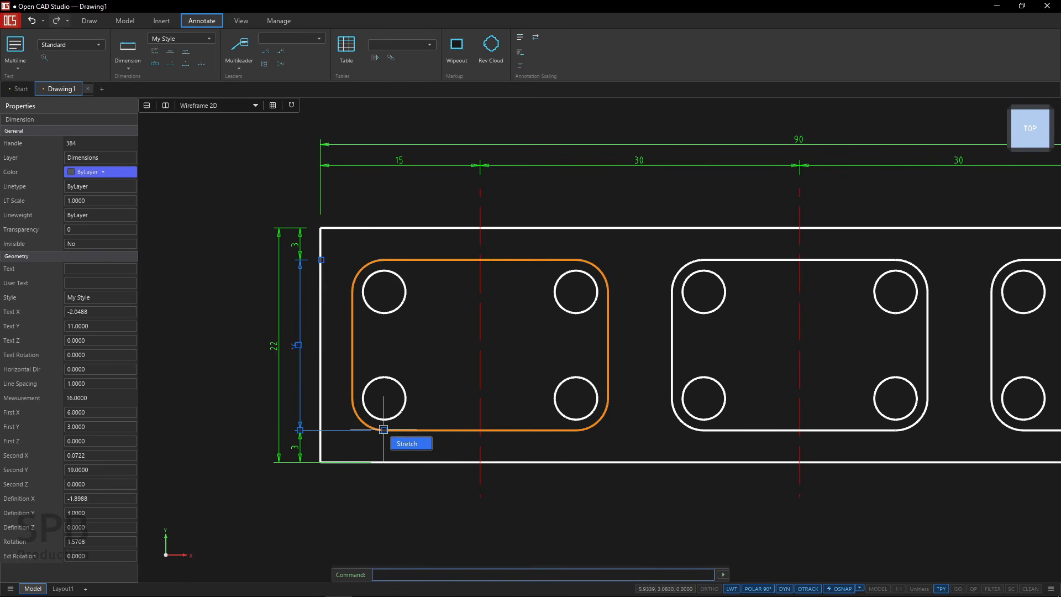
left_click(383, 429)
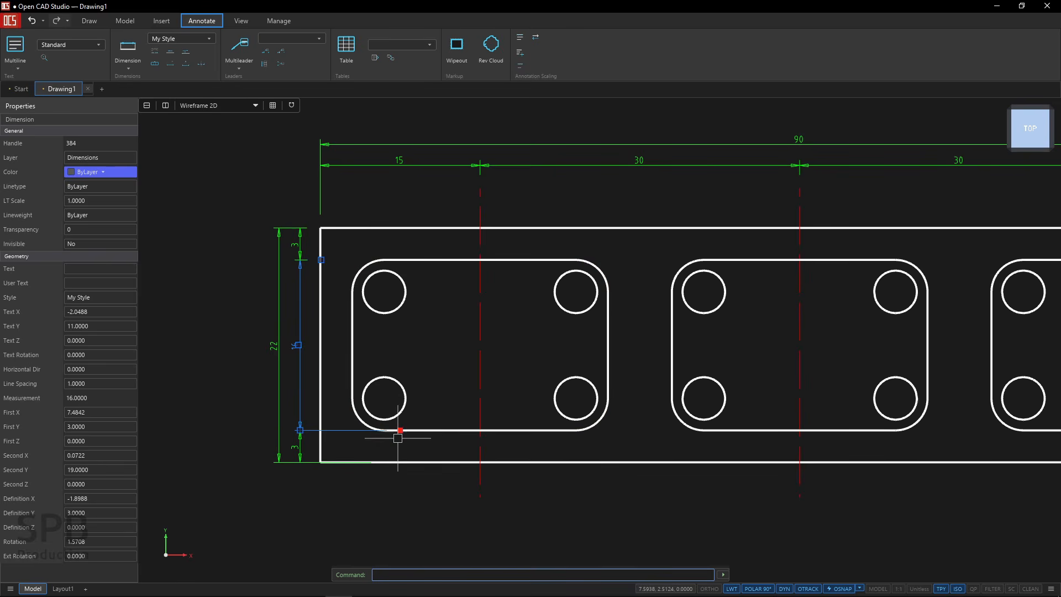
left_click(321, 430)
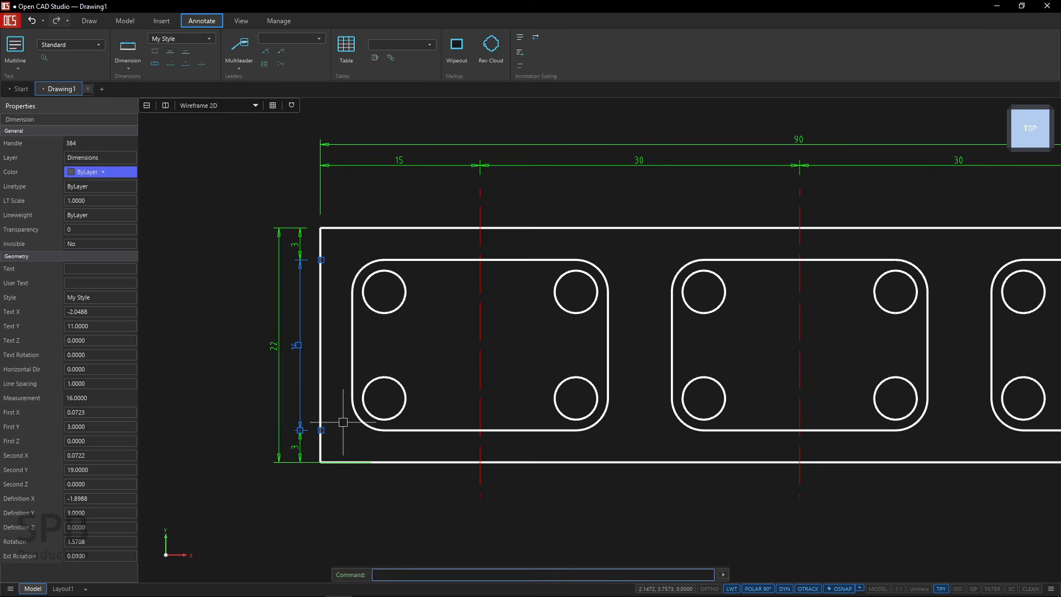
key("Escape")
Add a radius dimension to the first rounded rectangle's upper-right corner, enabling the Nearest object snap to pick the arc, with its text outside the corner.
middle_click_drag(553, 368, 460, 393)
scroll(460, 393, "down", 1)
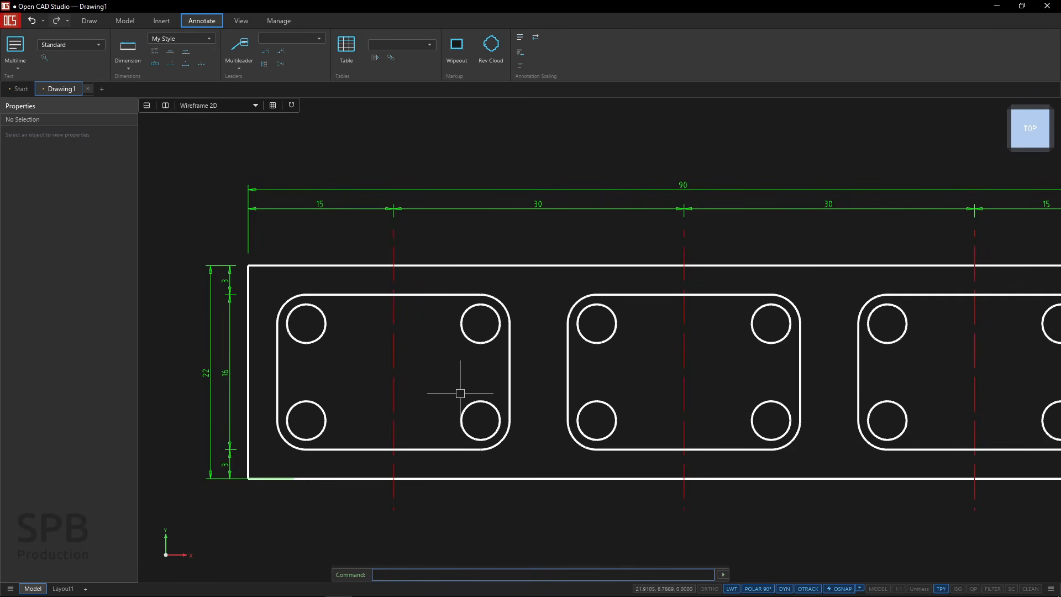
scroll(483, 332, "up", 2)
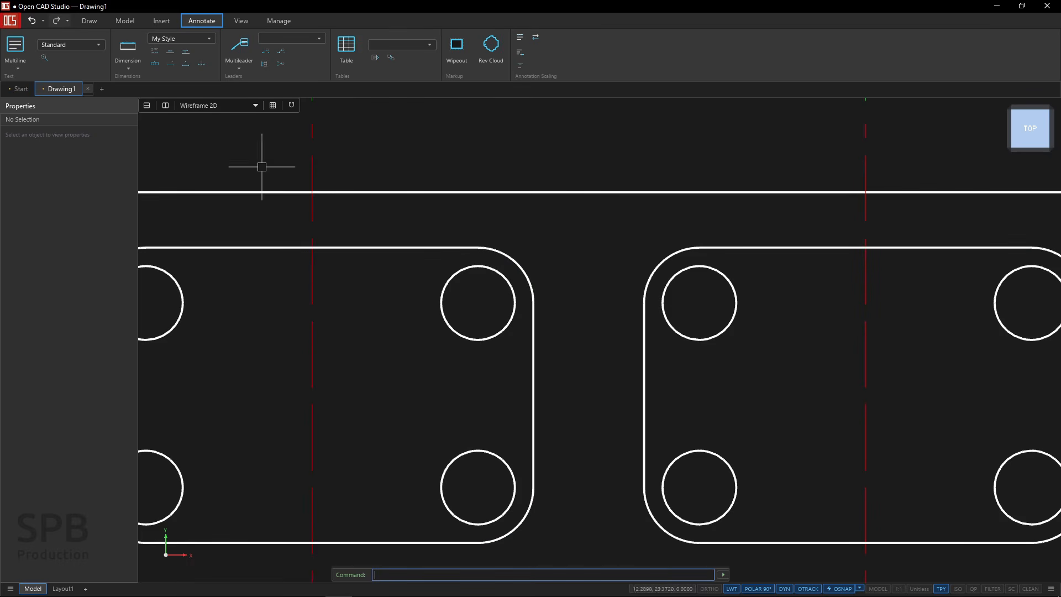
left_click(130, 68)
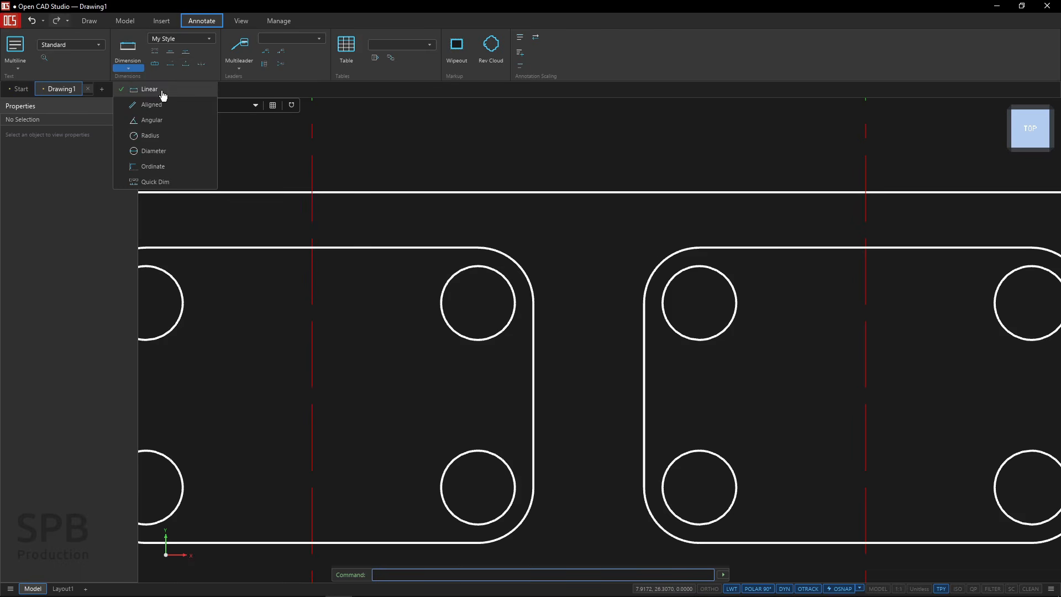
left_click(151, 137)
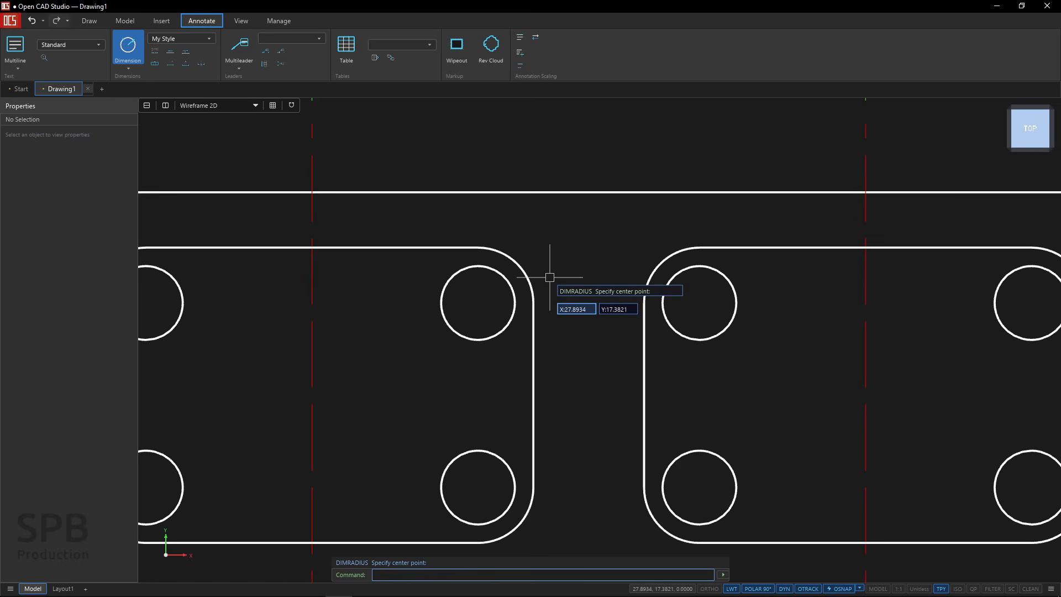
left_click(477, 303)
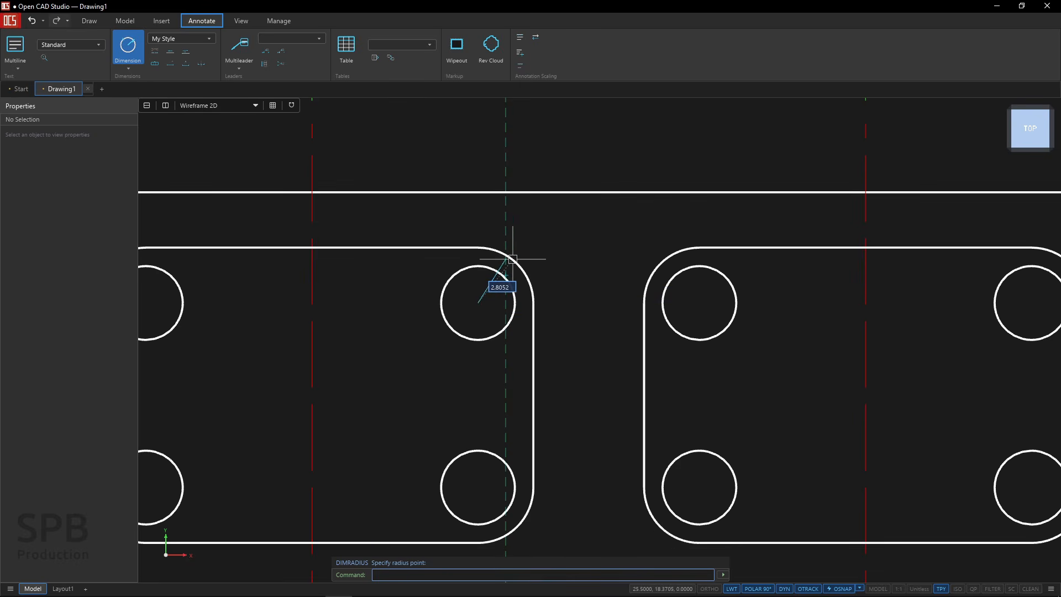
left_click(860, 589)
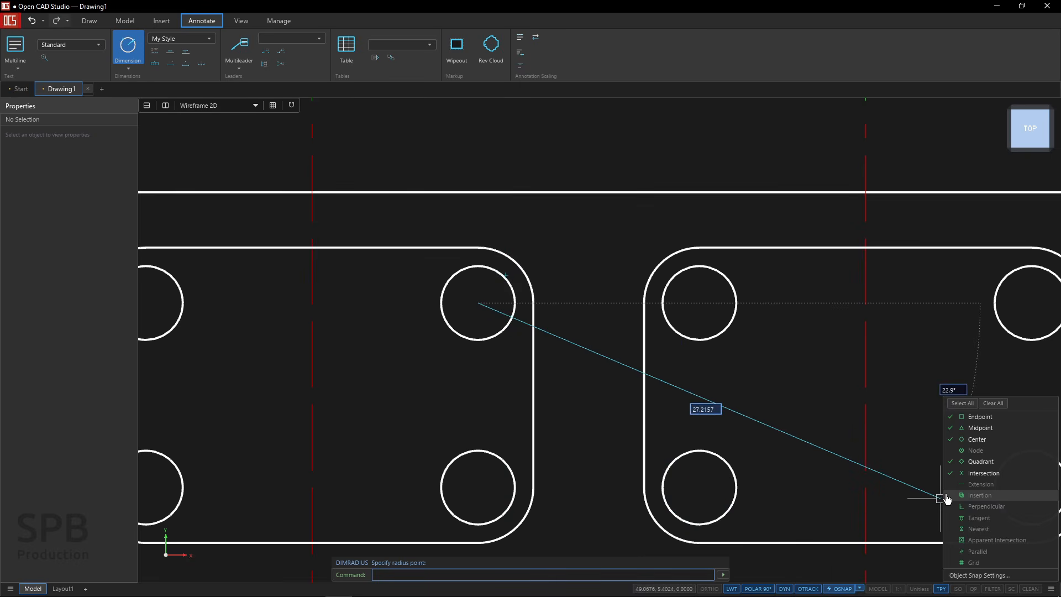
left_click(989, 531)
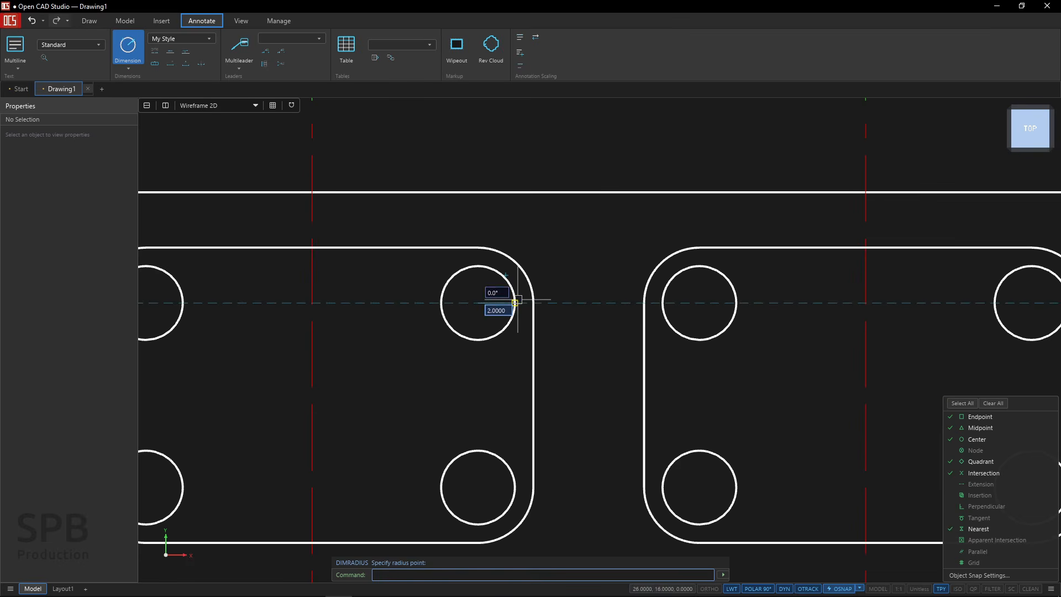
left_click(511, 256)
left_click(509, 257)
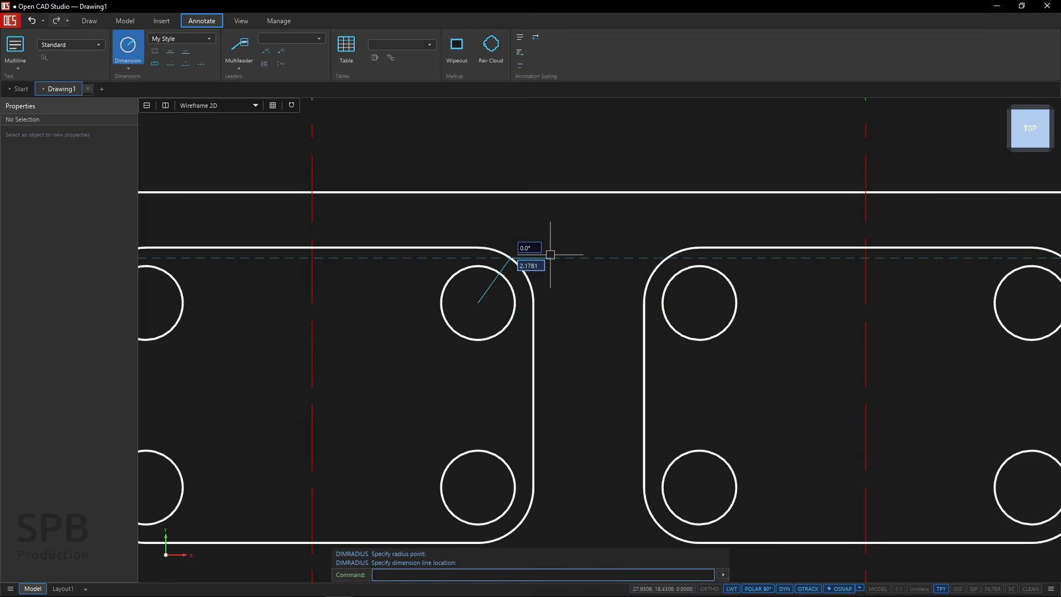
left_click(550, 256)
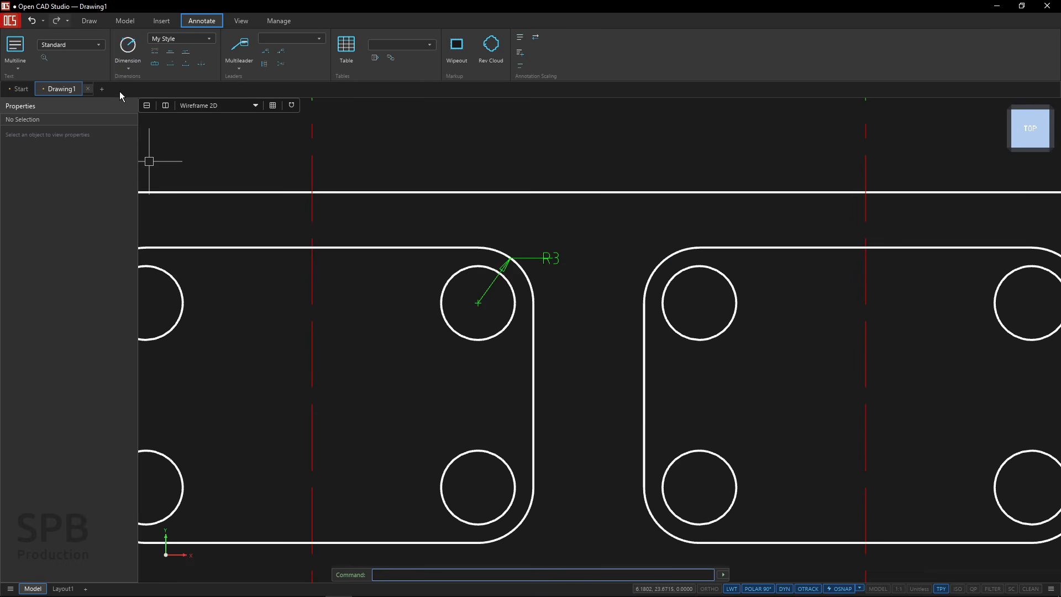
Add a radius dimension to the first rounded rectangle's upper-right hole, with its text to the upper left outside the circle.
left_click(127, 51)
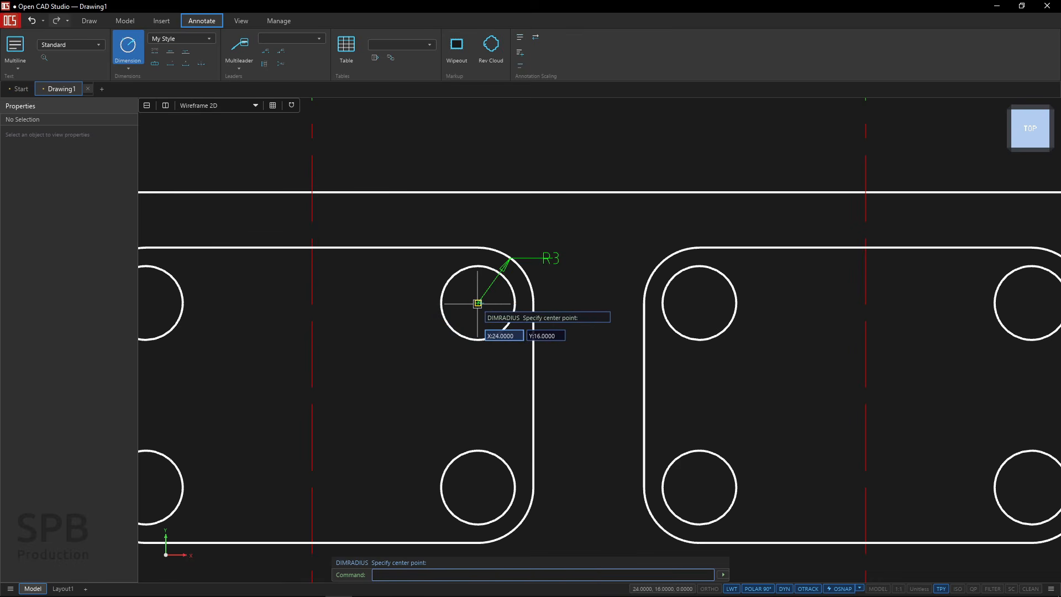
scroll(477, 304, "up", 5)
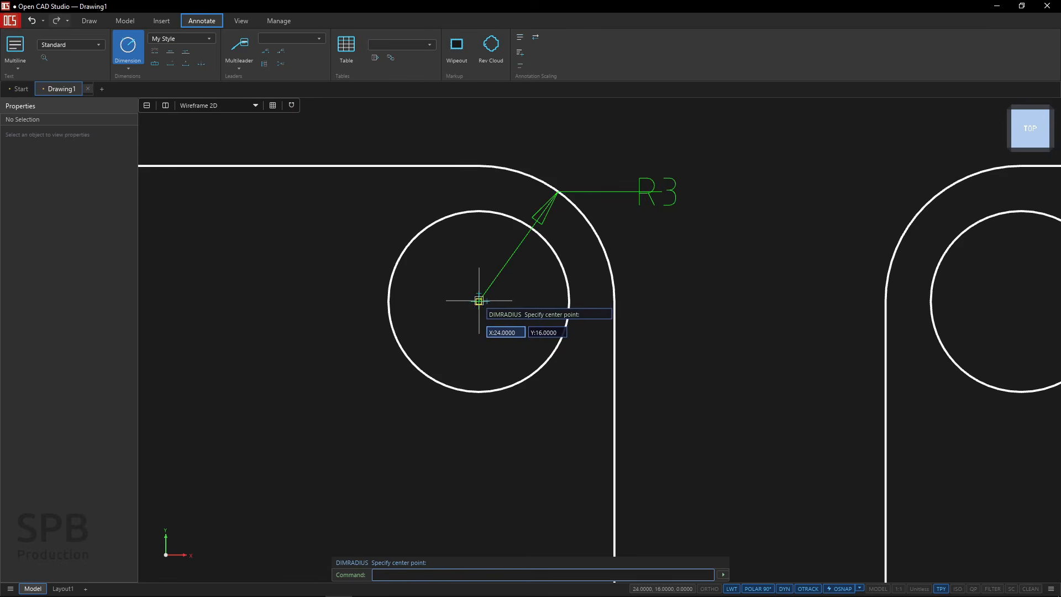
left_click(479, 301)
scroll(478, 301, "down", 2)
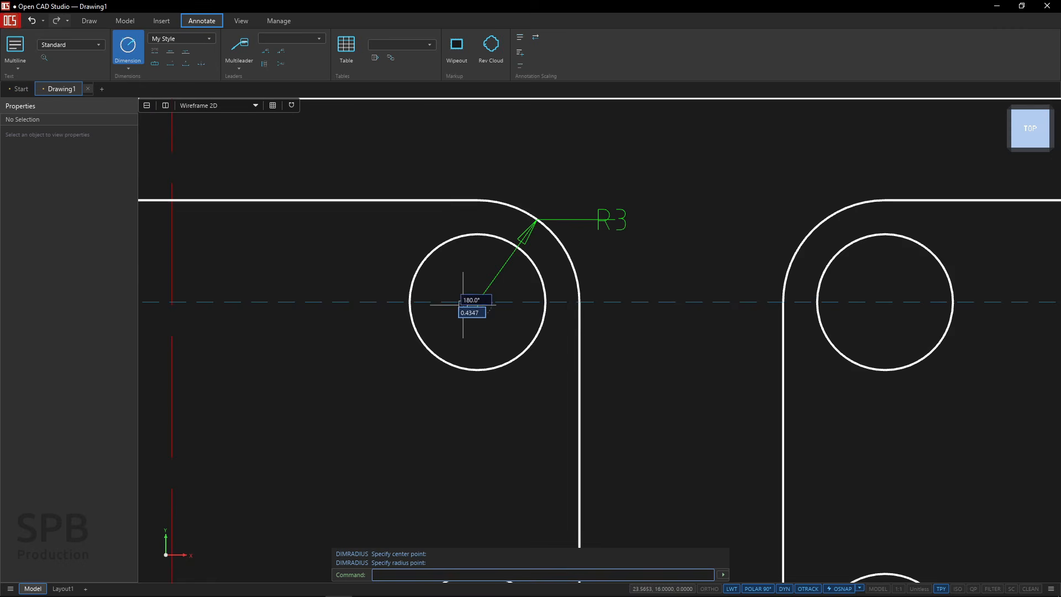
left_click(412, 262)
left_click(379, 261)
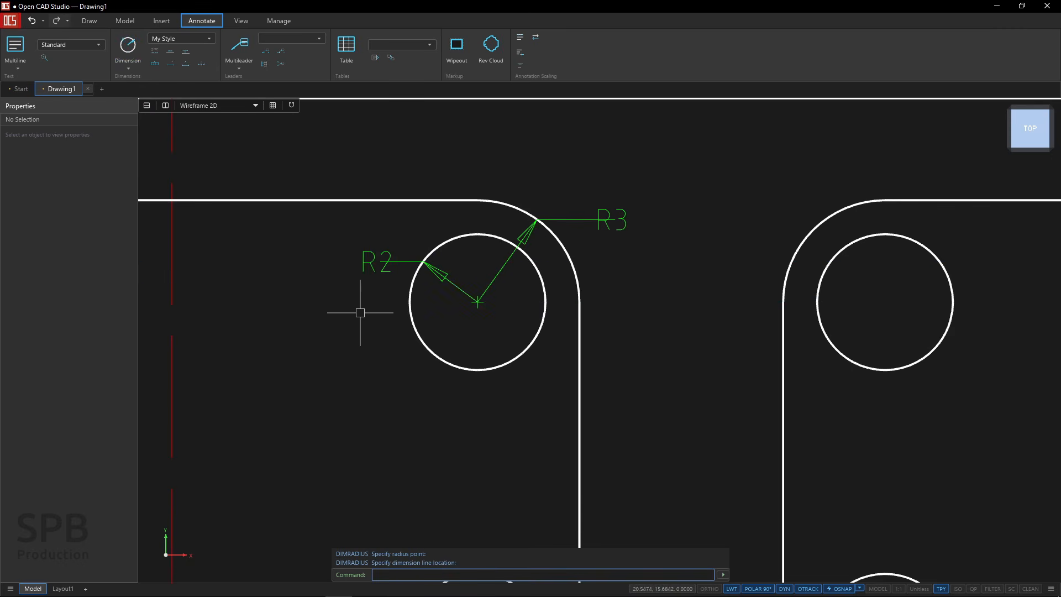
Move the corner radius dimension's text slightly upward using Move Independent, so its leader slants up to the text.
scroll(374, 319, "down", 1)
scroll(376, 320, "down", 1)
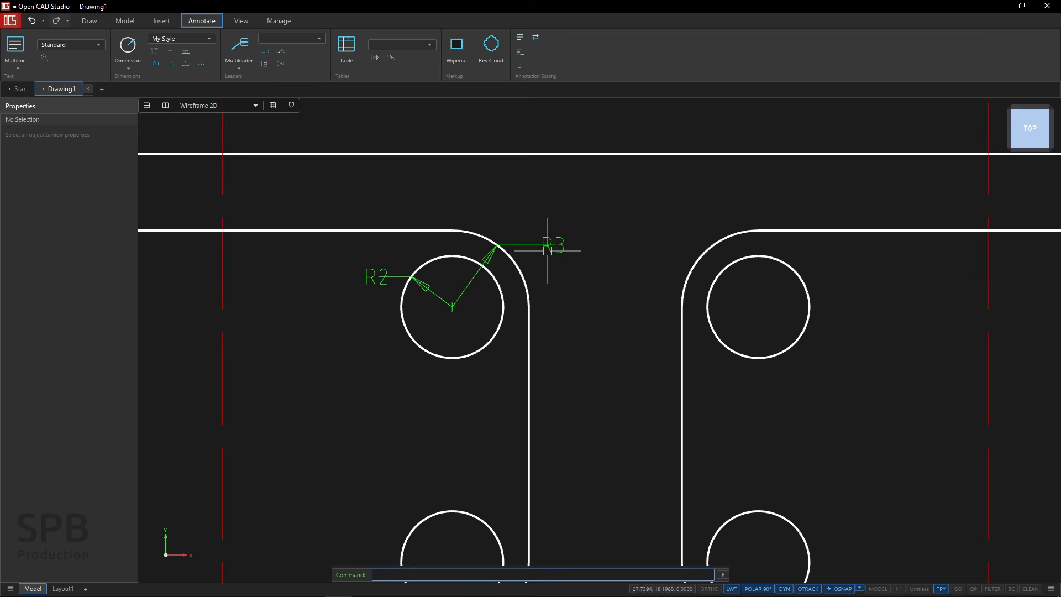
left_click(490, 258)
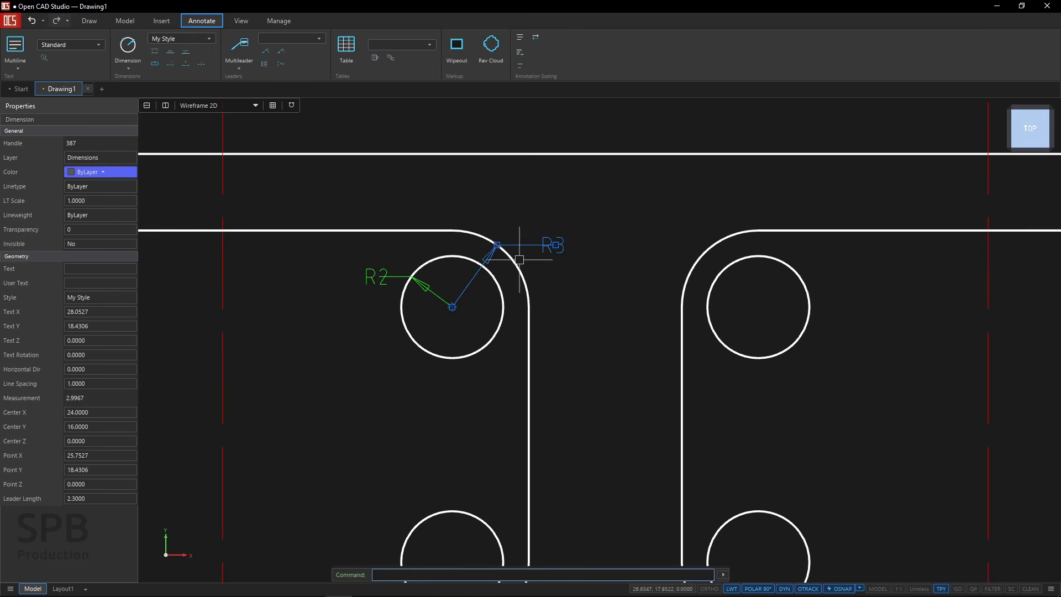
mouse_move(555, 244)
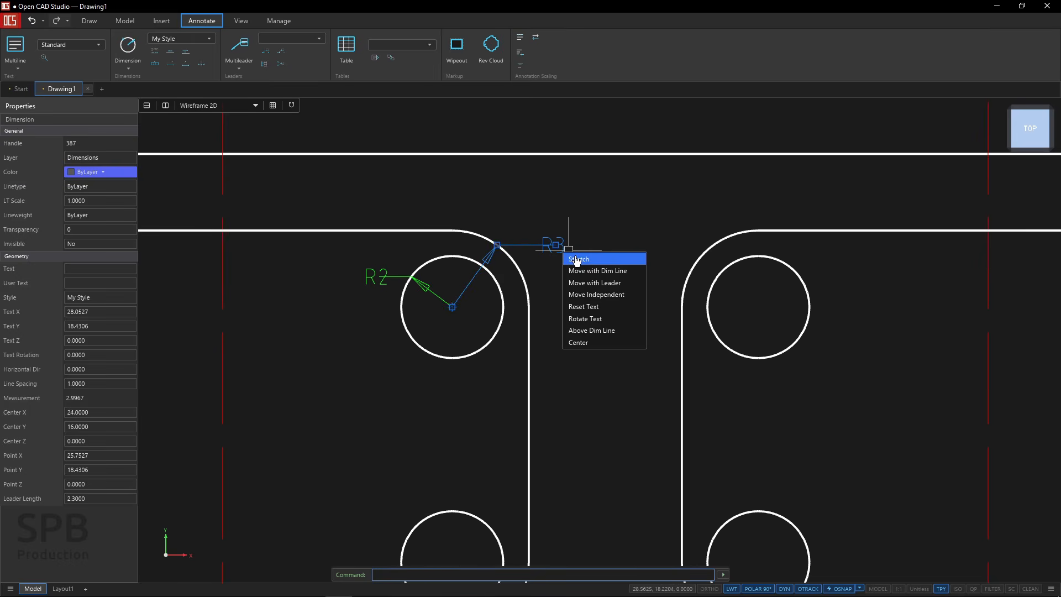
left_click(594, 294)
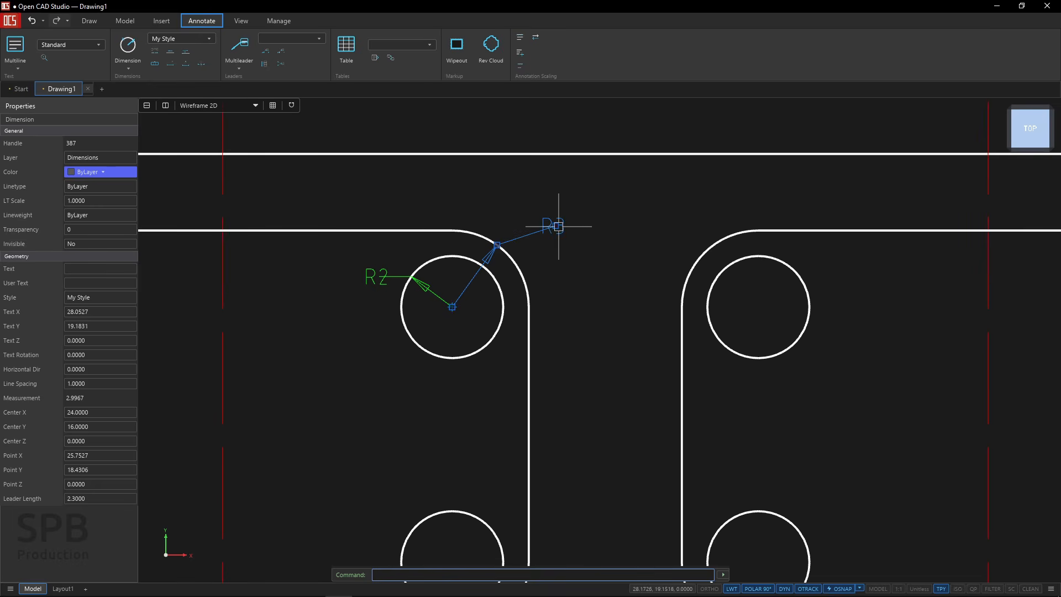
left_click(558, 226)
key("Escape")
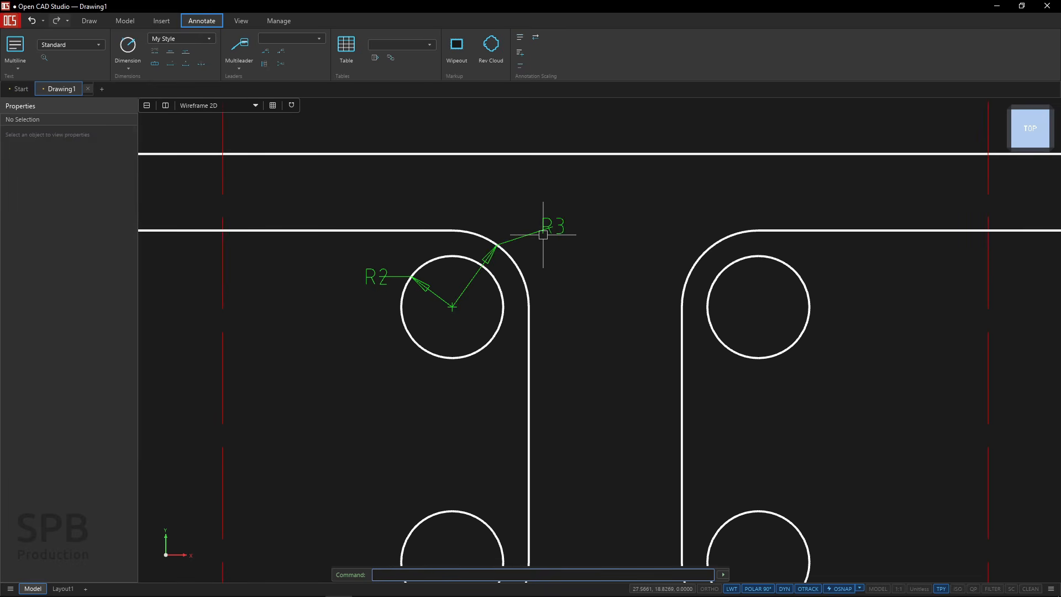
Save the drawing as OCS-tutorial.dwg in the Documents folder, in DWG 2018 format.
scroll(539, 232, "down", 4)
scroll(537, 247, "down", 4)
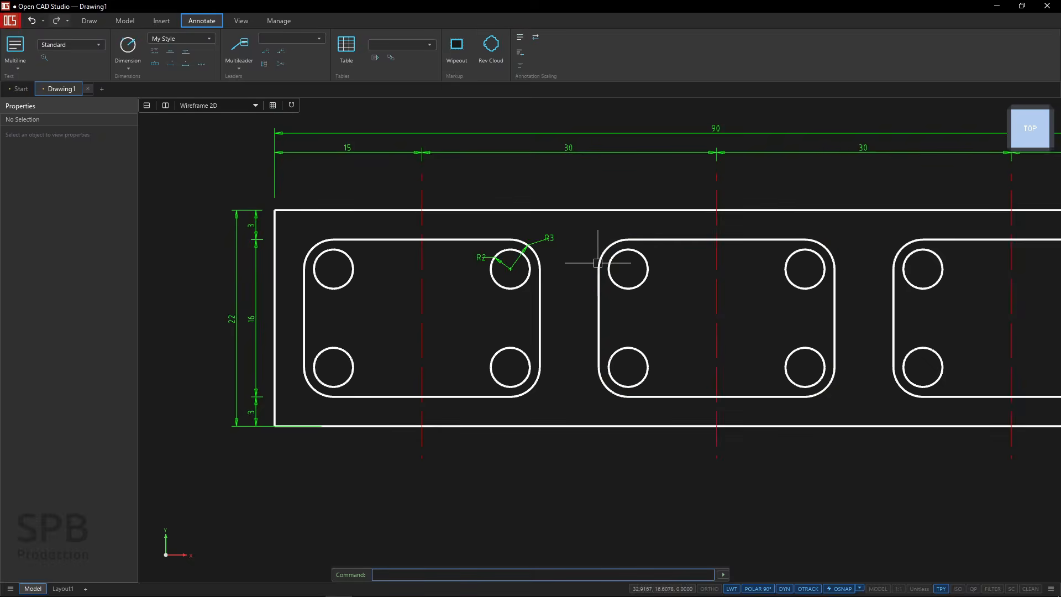
middle_click_drag(604, 319, 592, 331)
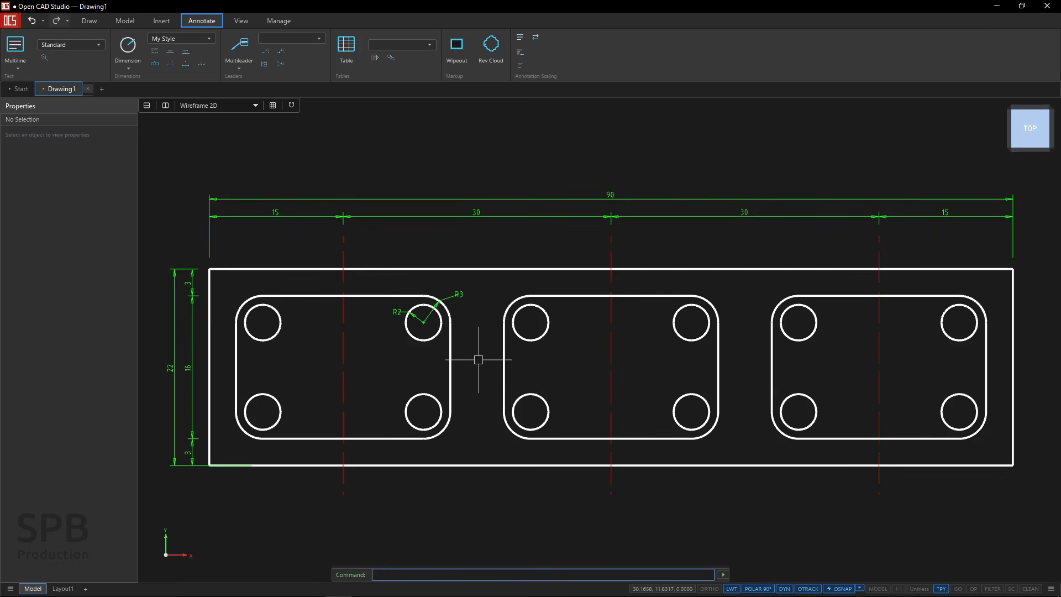
left_click(12, 24)
left_click(37, 130)
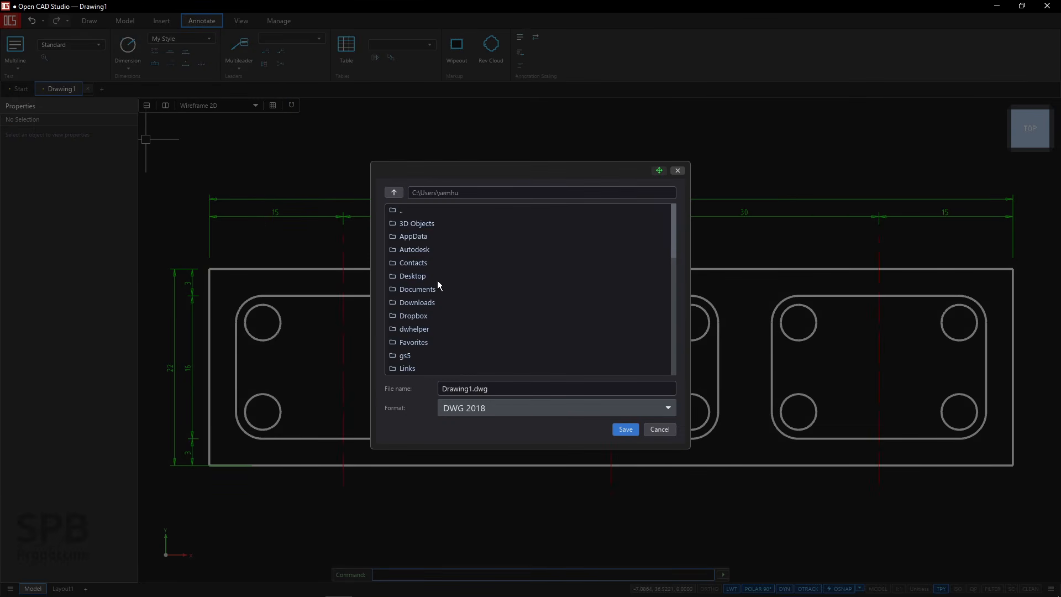
double_click(419, 291)
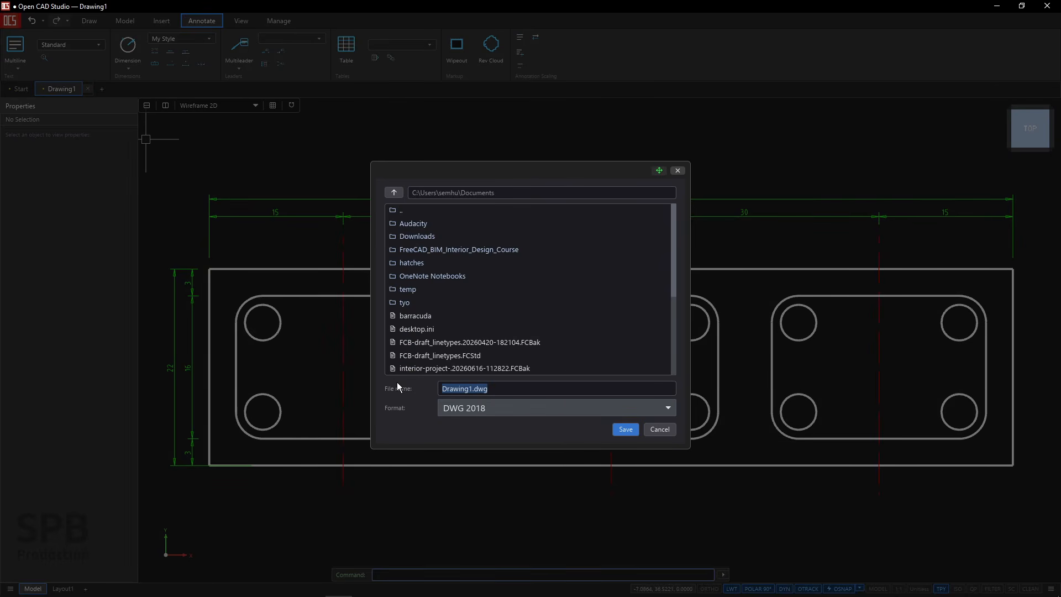
type("OCS-tutorial")
left_click(466, 409)
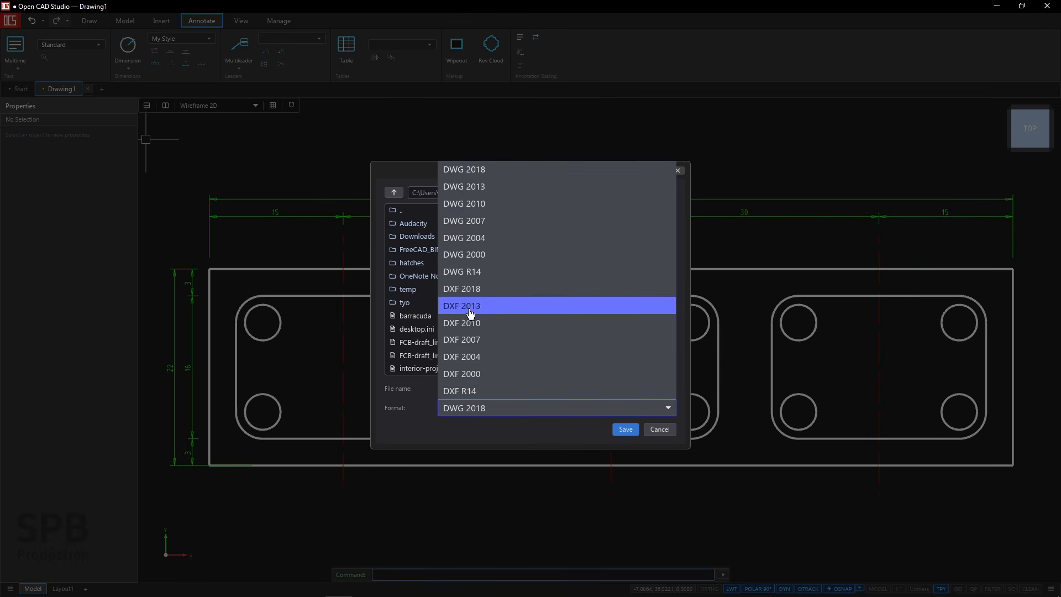
left_click(480, 170)
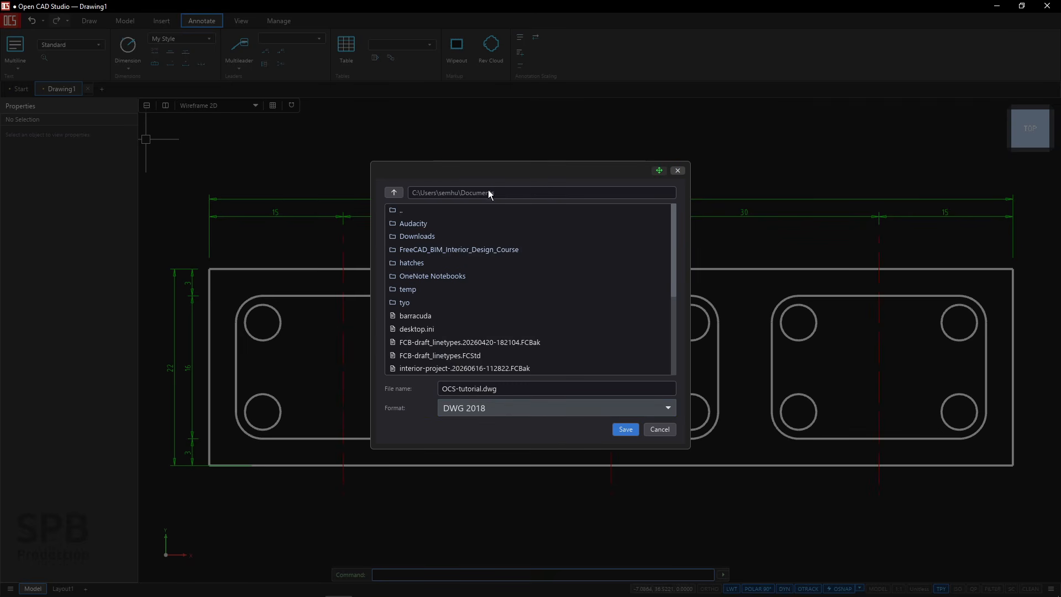
left_click(626, 430)
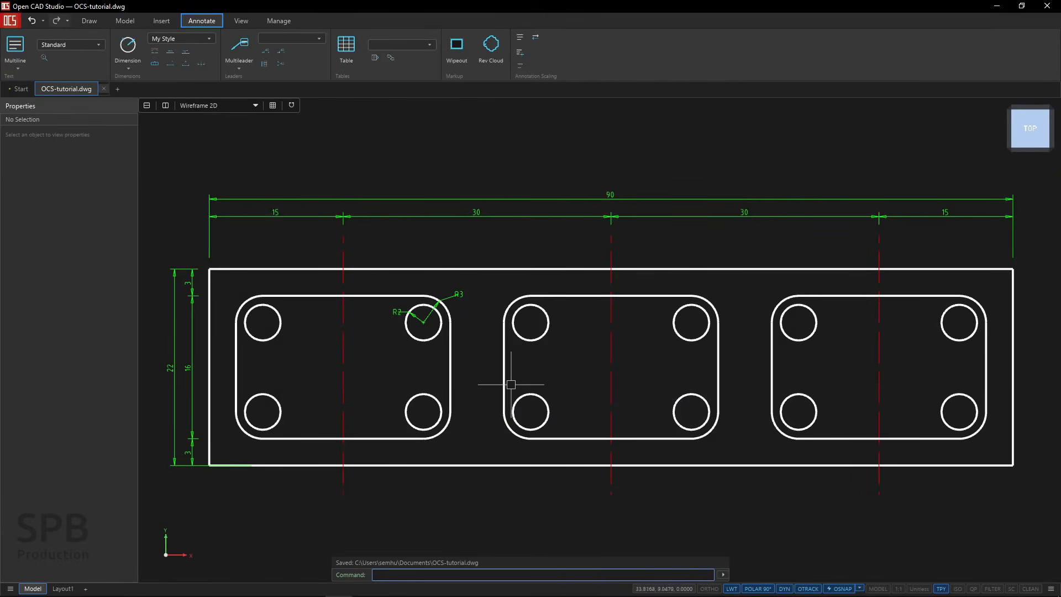
Check the reference PDF's sheet, return to the CAD drawing and open its Layout1 paper space.
left_click(117, 20)
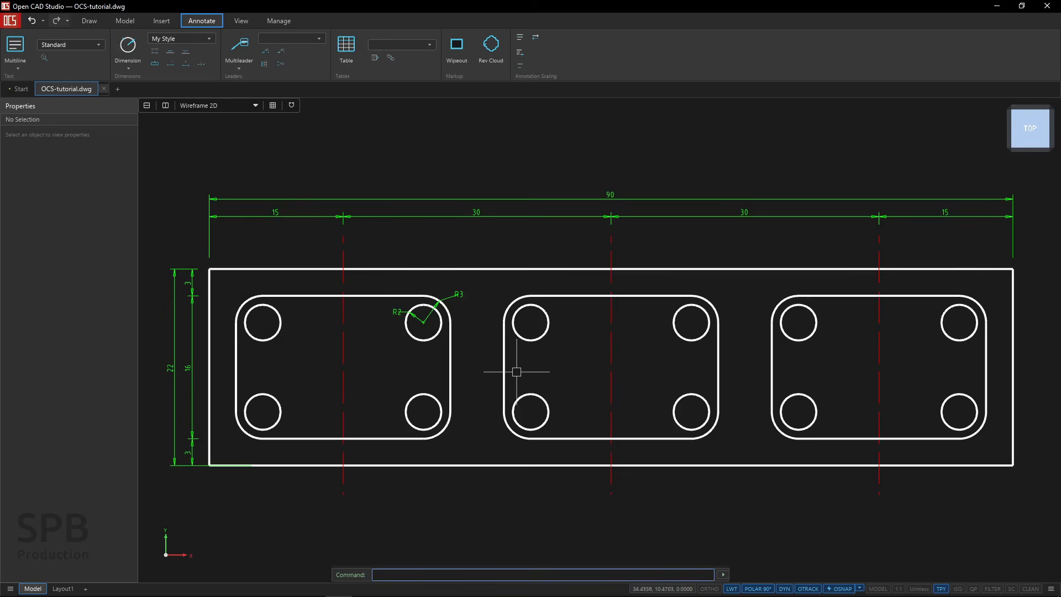
key("alt+Tab")
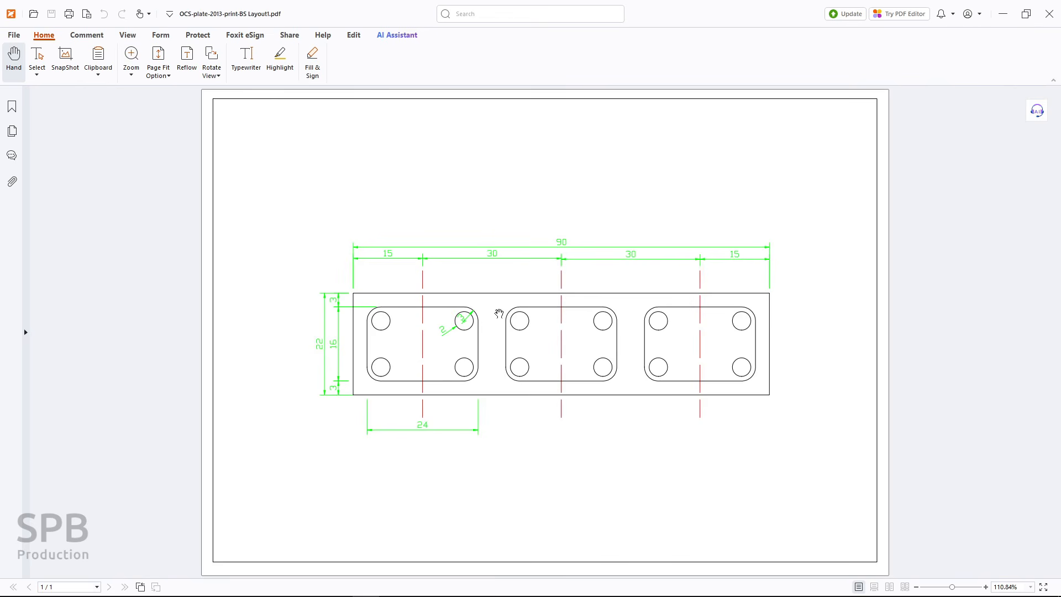
key("alt+Tab")
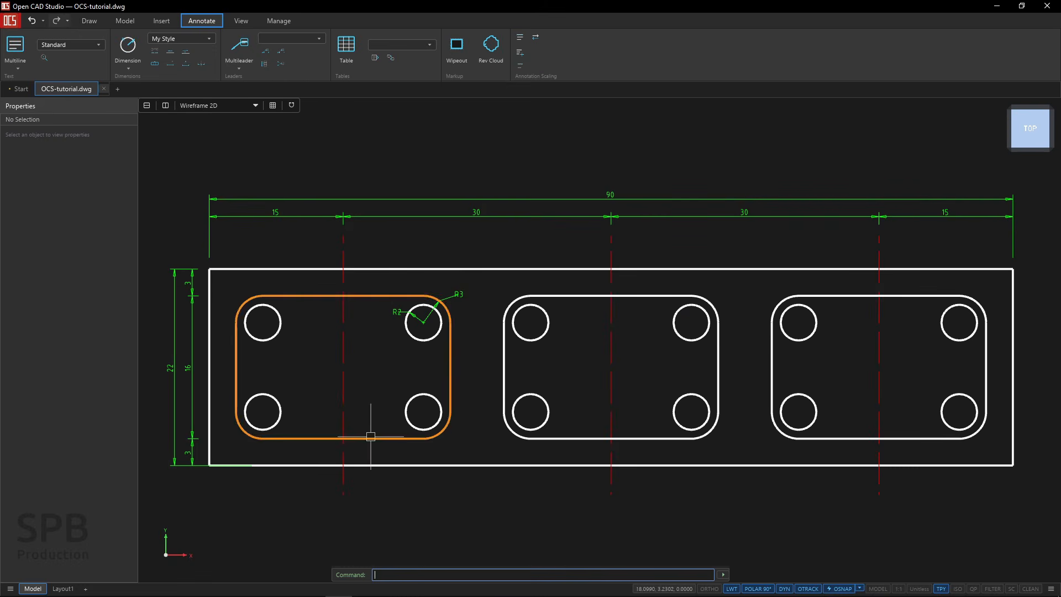
left_click(38, 589)
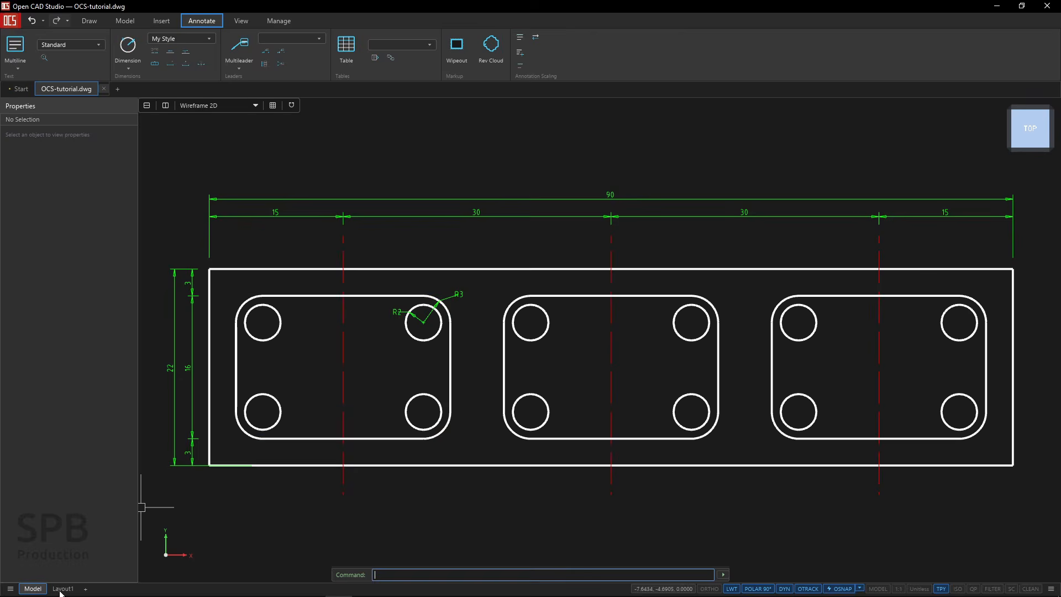
left_click(62, 589)
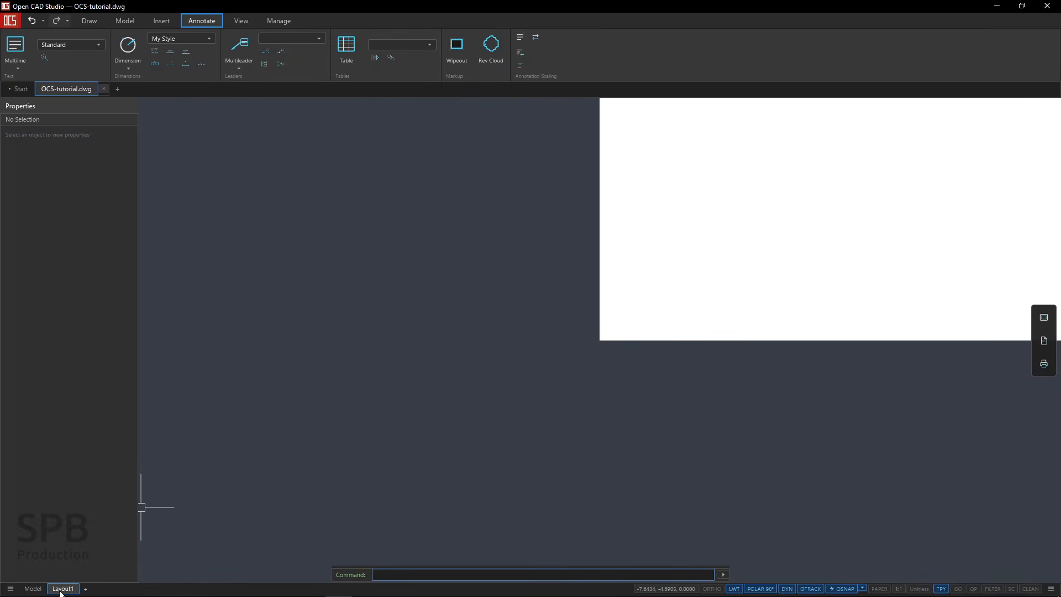
scroll(601, 320, "down", 8)
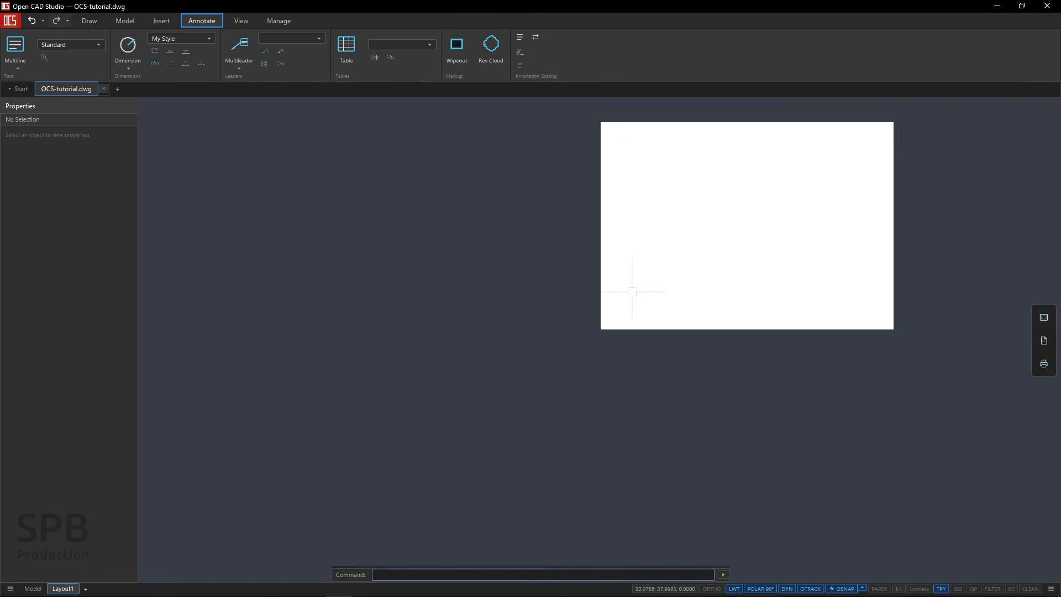
middle_click_drag(632, 292, 512, 370)
scroll(580, 329, "up", 2)
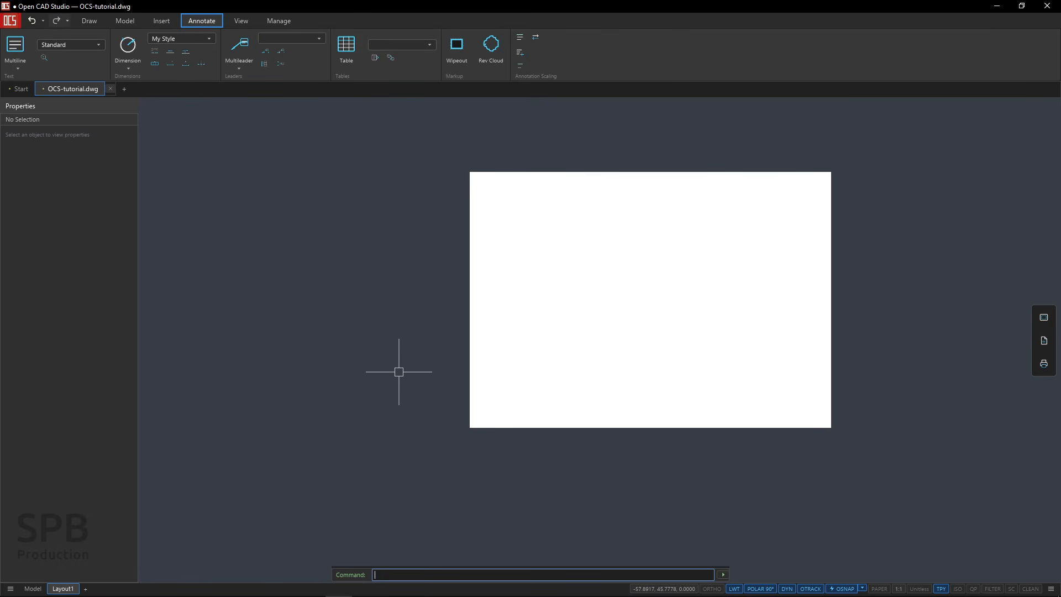
Apply Layout1's page setup with 297 × 210 mm paper, the Layout plot area, centring on the page and 0° rotation.
left_click(1044, 342)
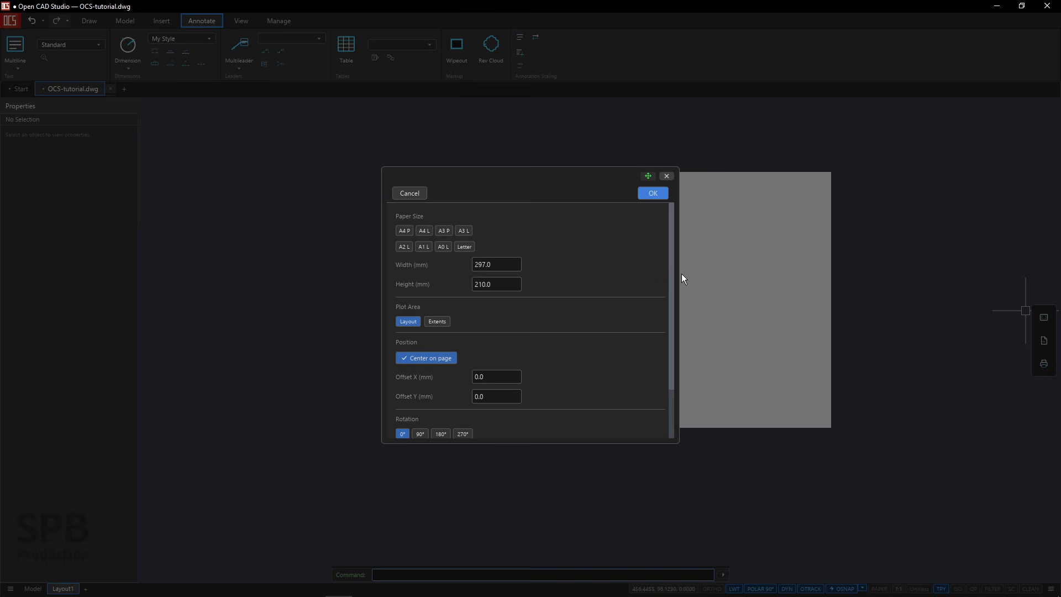
left_click_drag(672, 271, 643, 249)
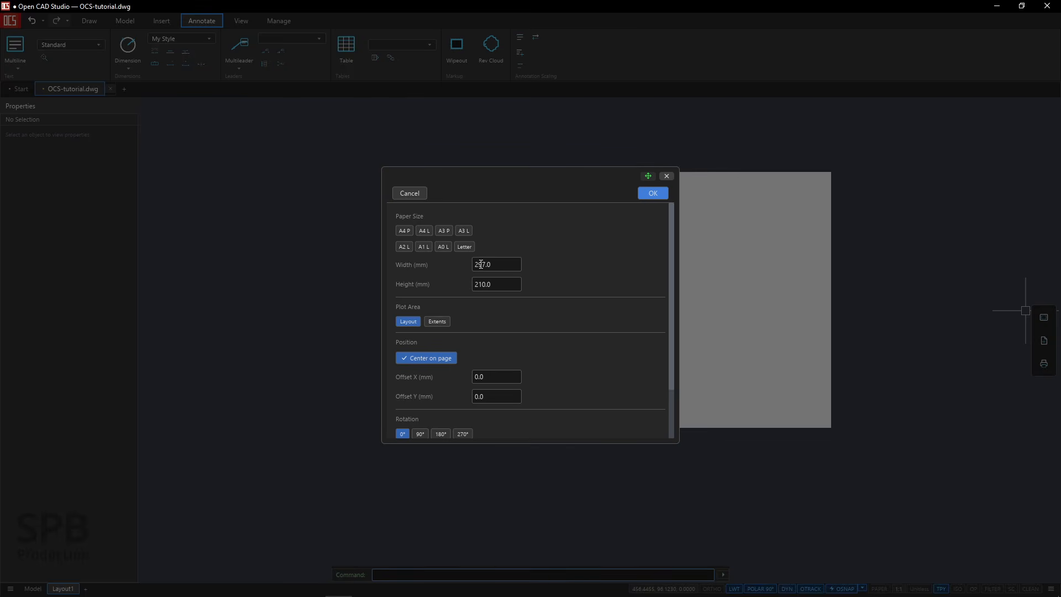
left_click(652, 194)
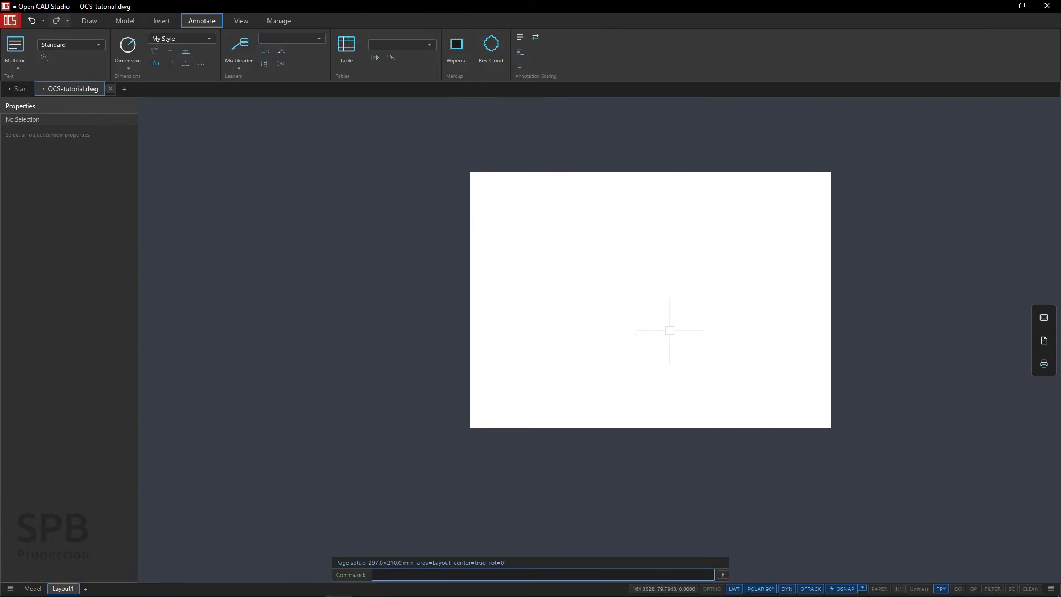
Create a layer named Viewports, colour it blue and make it the current layer.
scroll(566, 357, "up", 3)
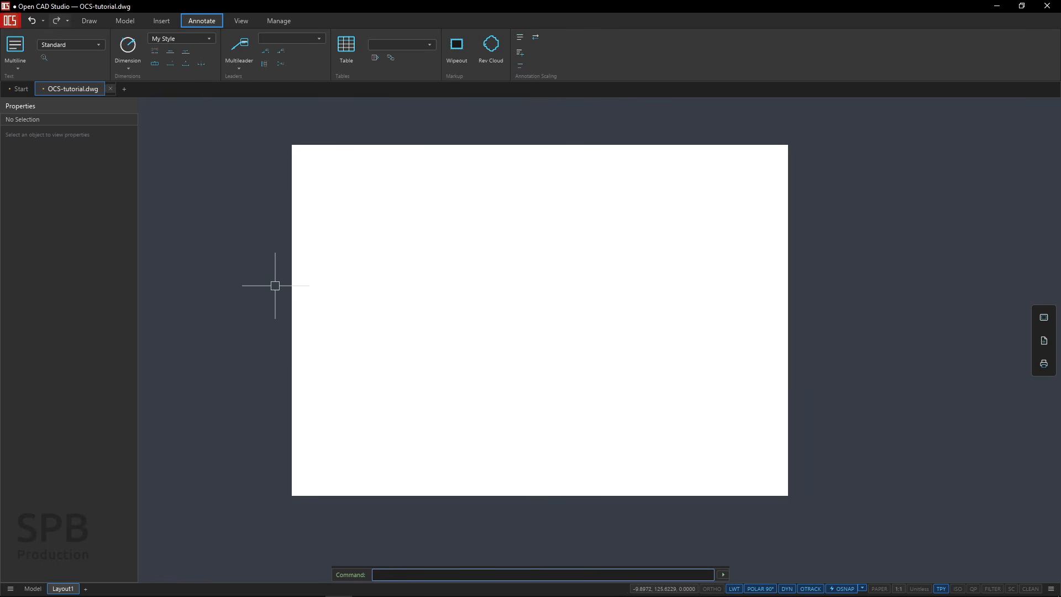
left_click(90, 25)
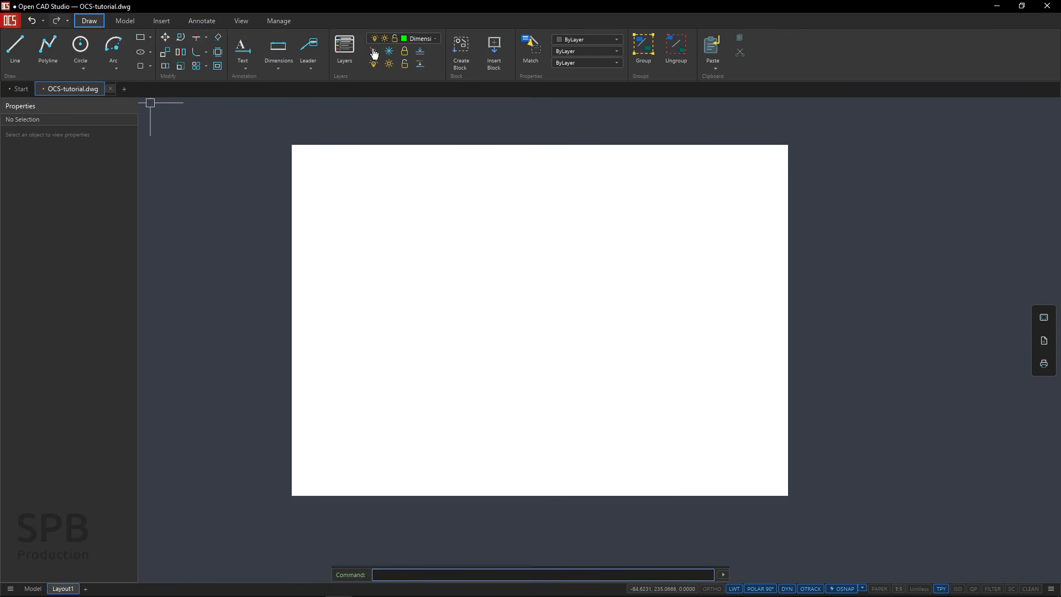
left_click(339, 53)
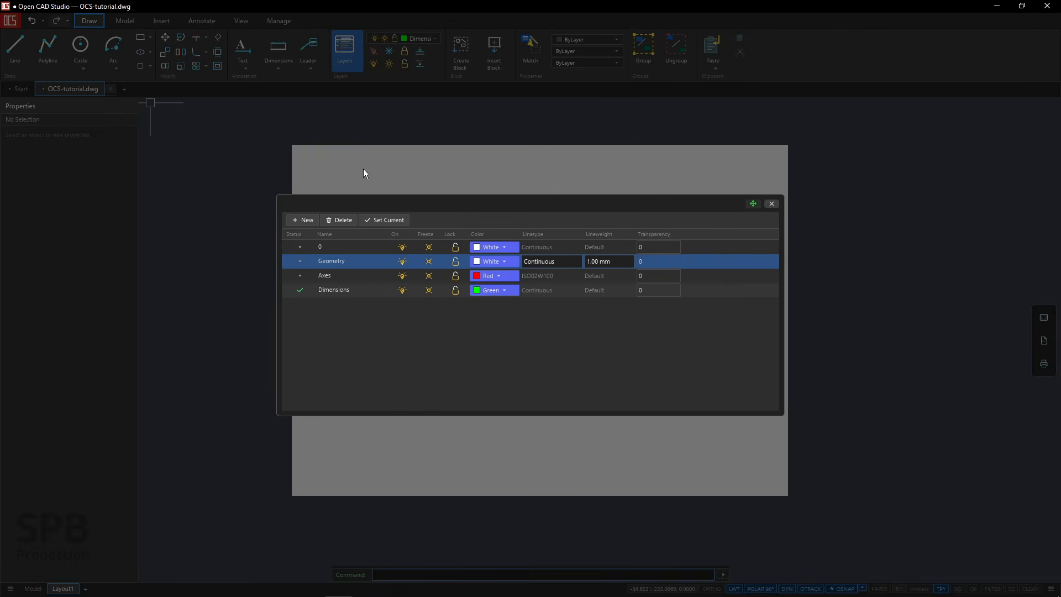
left_click(302, 222)
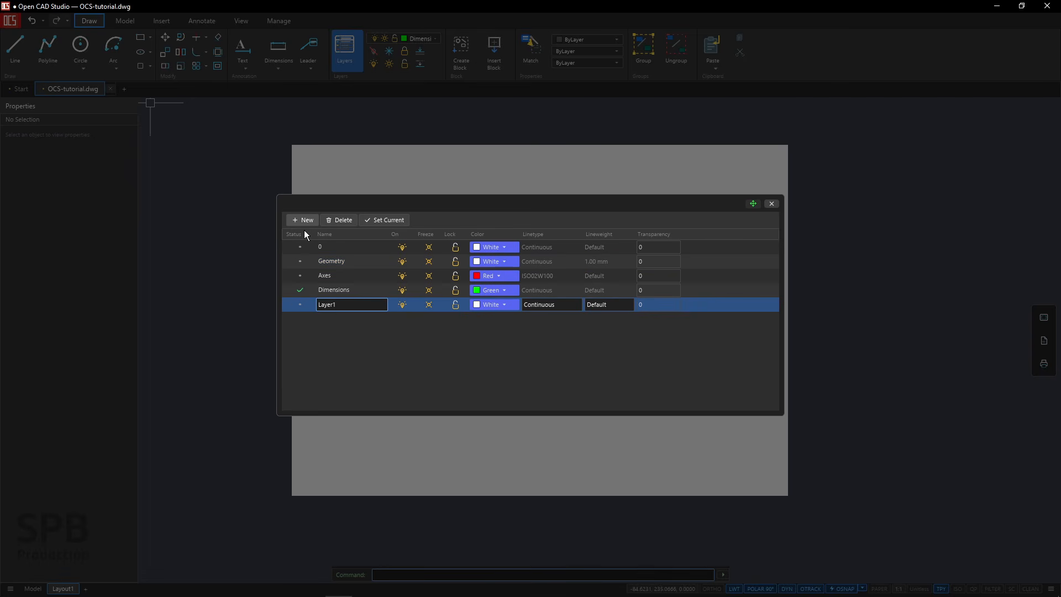
type("Viewports")
key("Return")
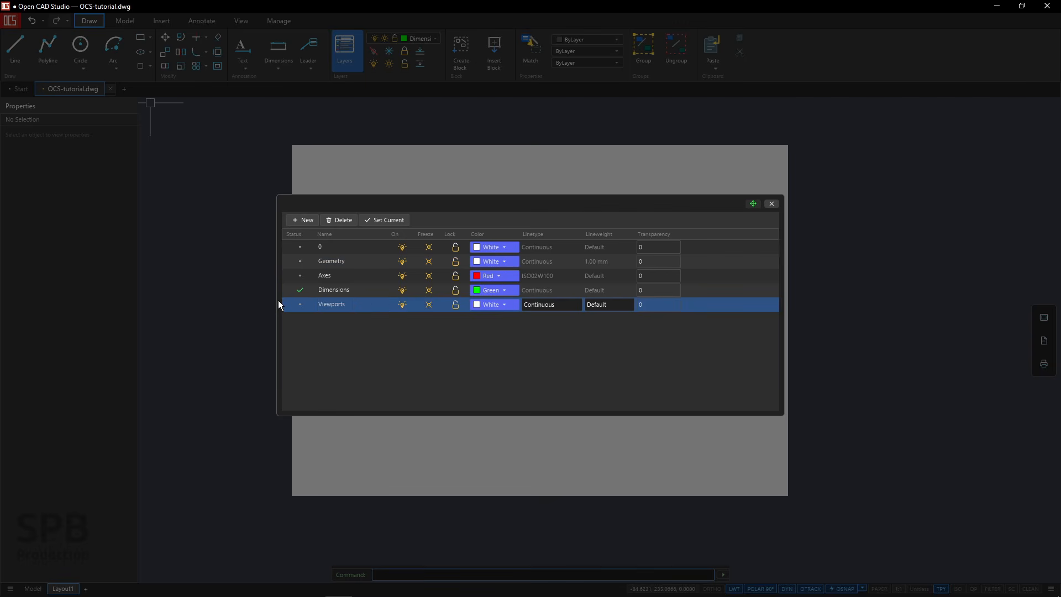
left_click(477, 306)
left_click(486, 360)
left_click(383, 220)
left_click(771, 203)
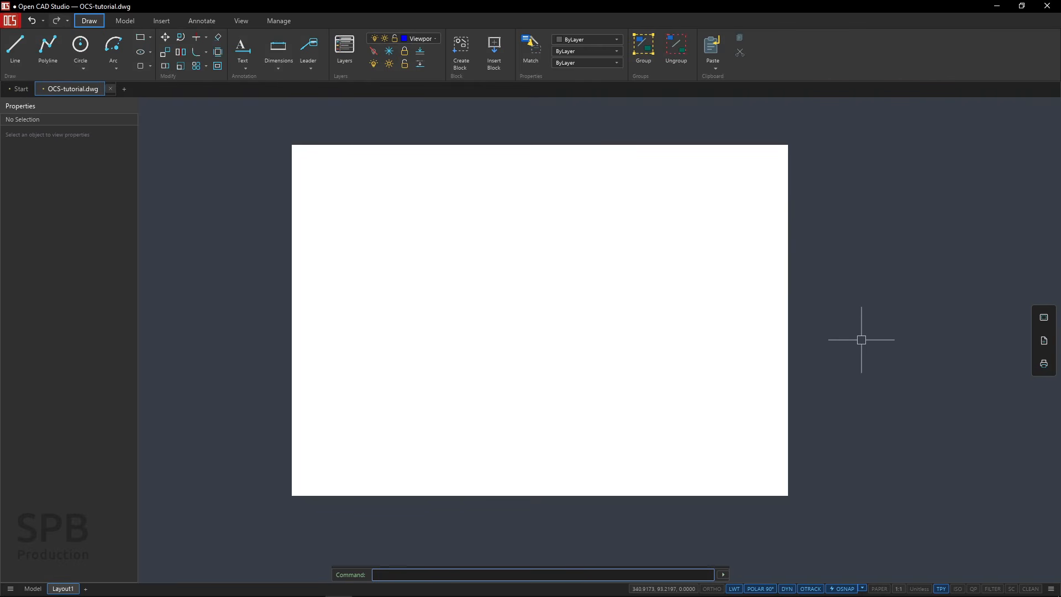
Create a rectangular viewport about 280 × 196 mm on Layout1, slightly inset from the sheet edges.
left_click(1044, 320)
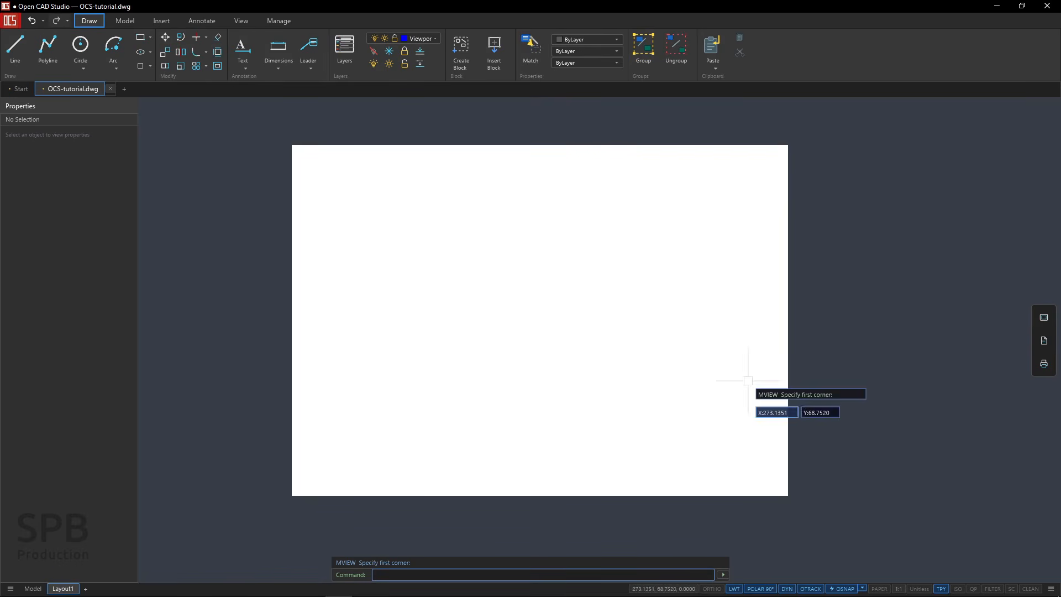
left_click(304, 155)
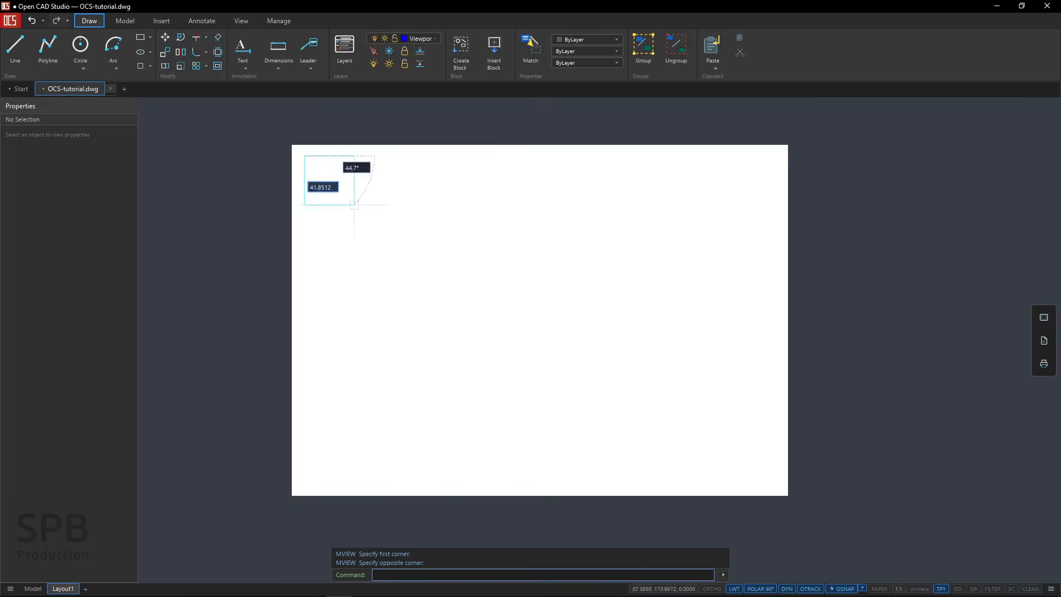
left_click(777, 486)
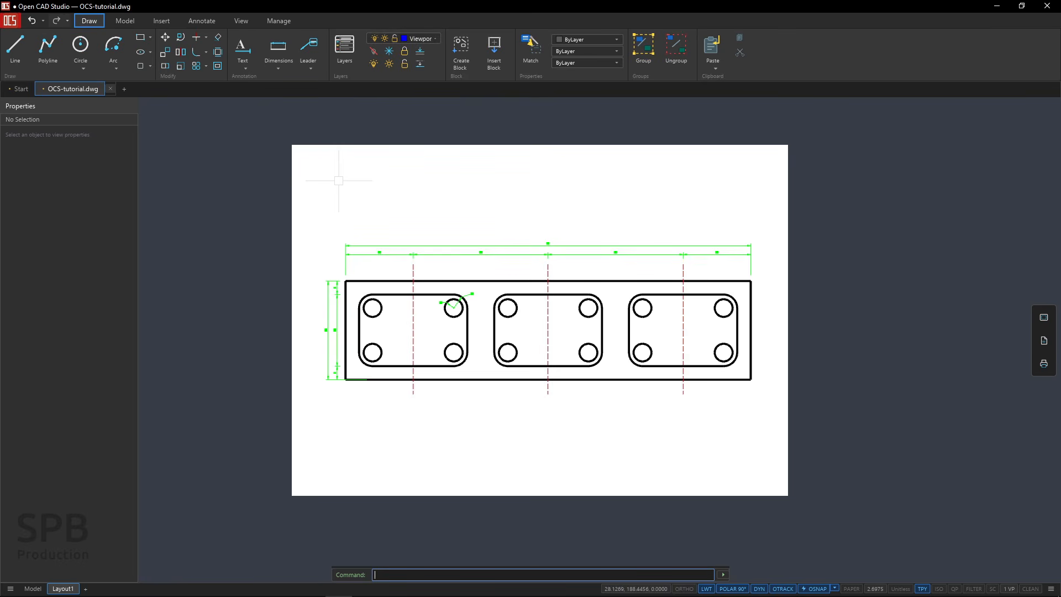
Select the new viewport on Layout1 and set its colour to Blue so its border shows.
left_click(358, 181)
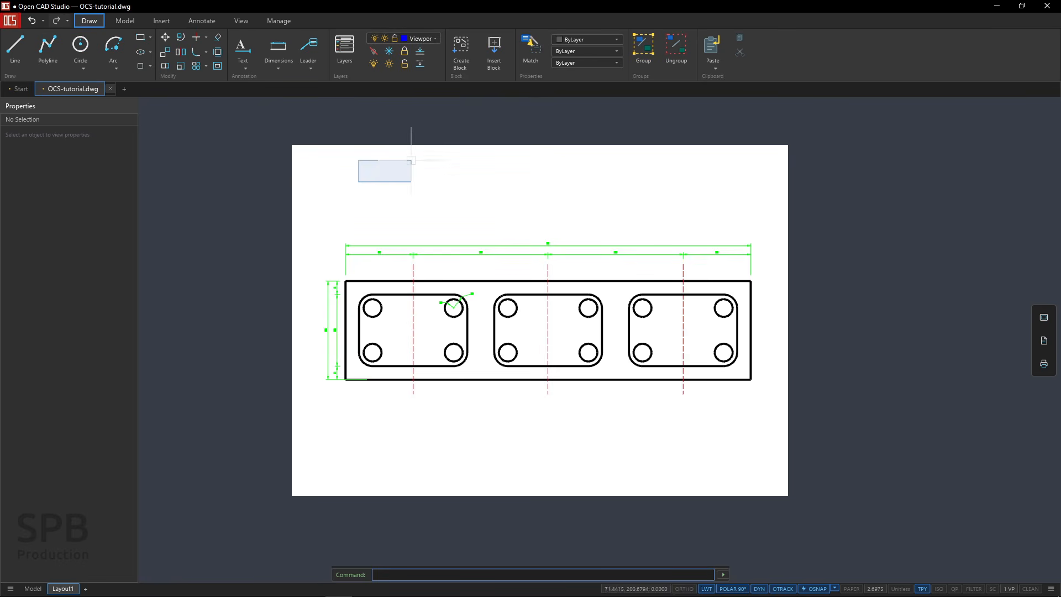
left_click(391, 190)
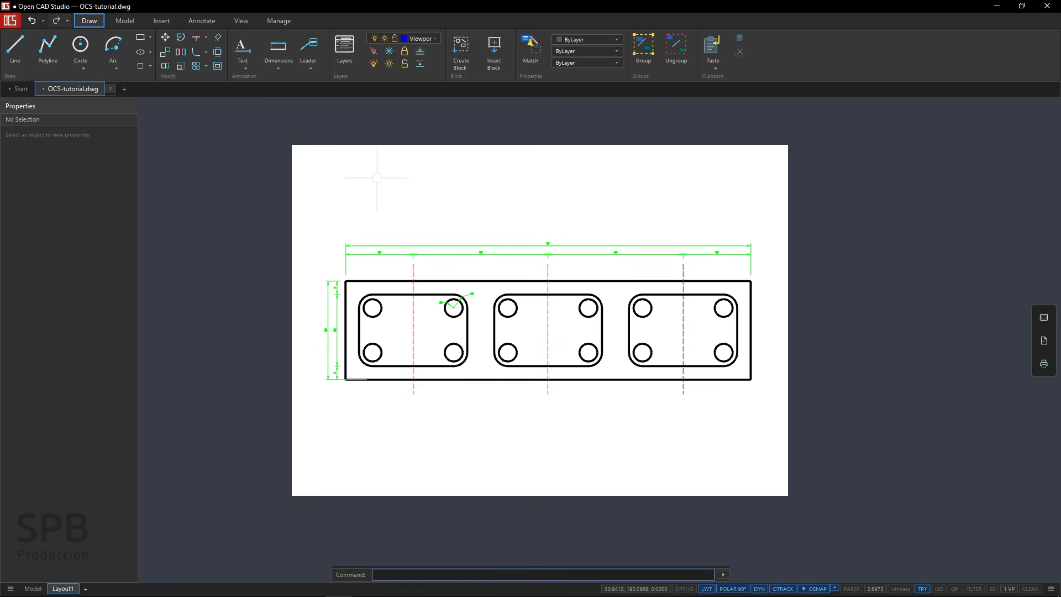
left_click(378, 194)
left_click(269, 134)
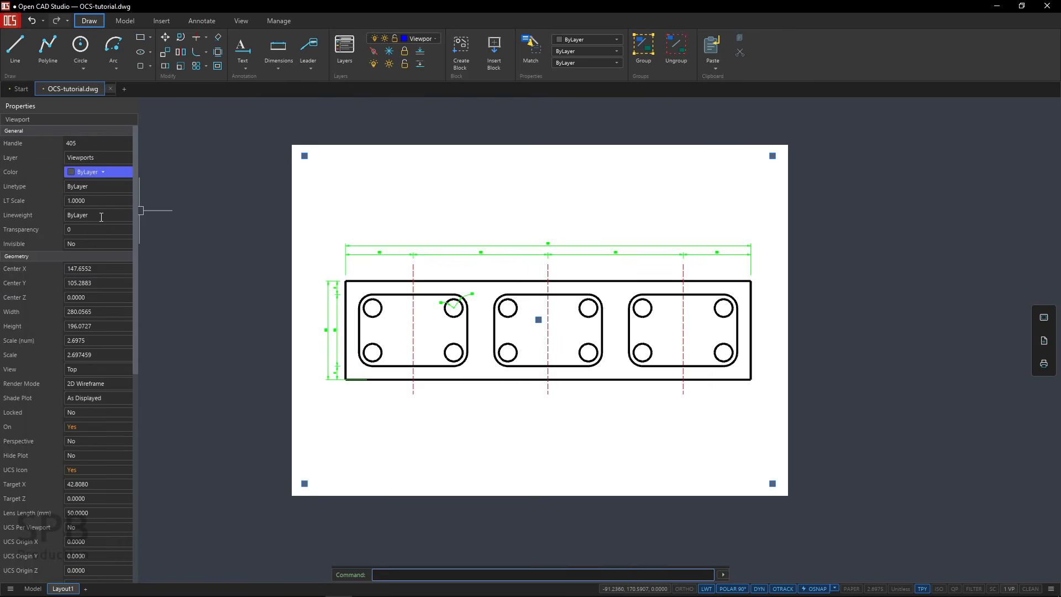
left_click(101, 172)
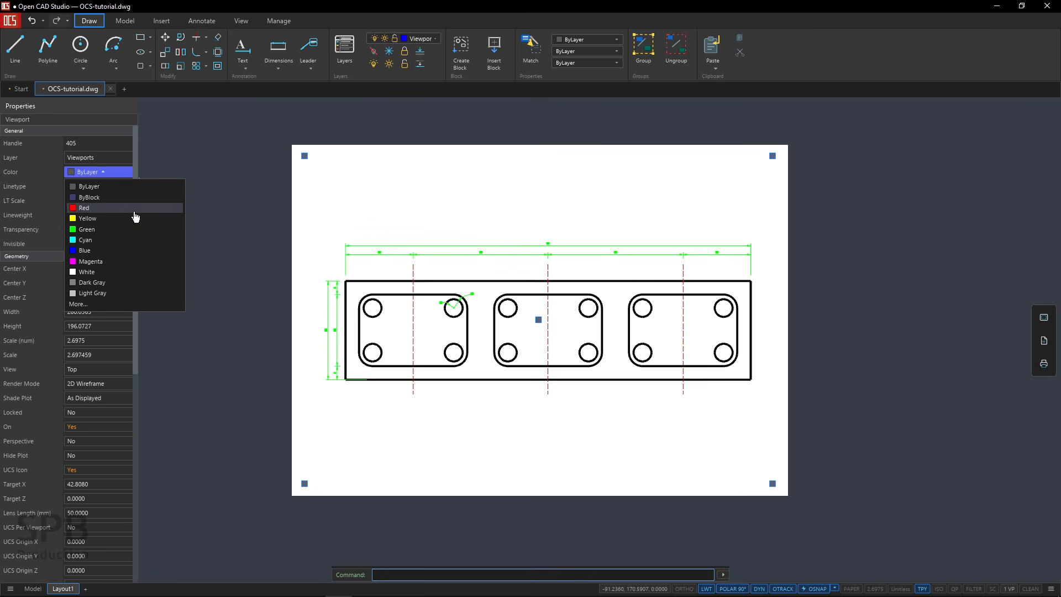
left_click(88, 241)
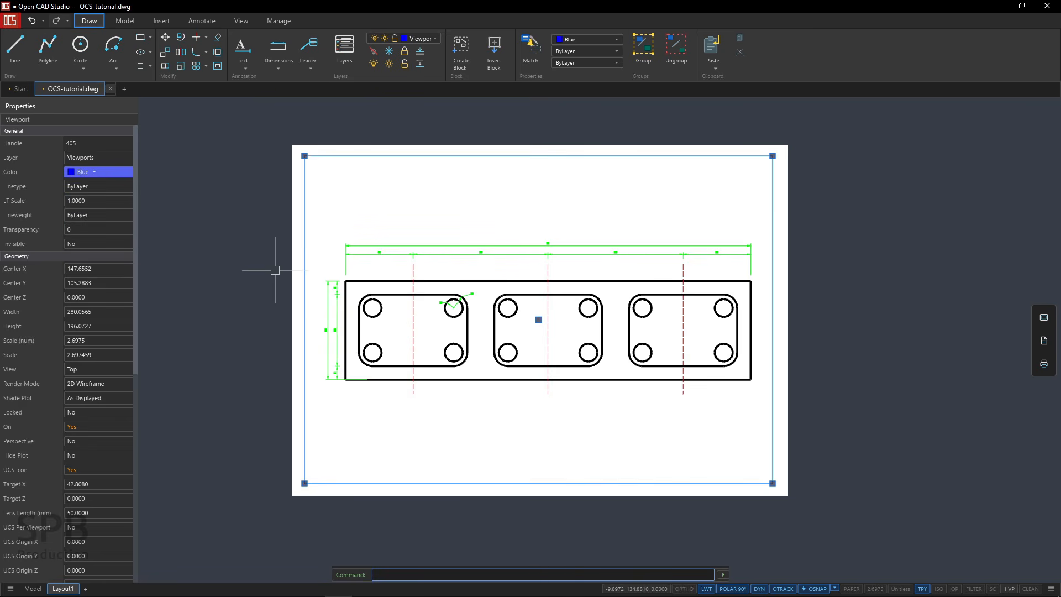
key("Escape")
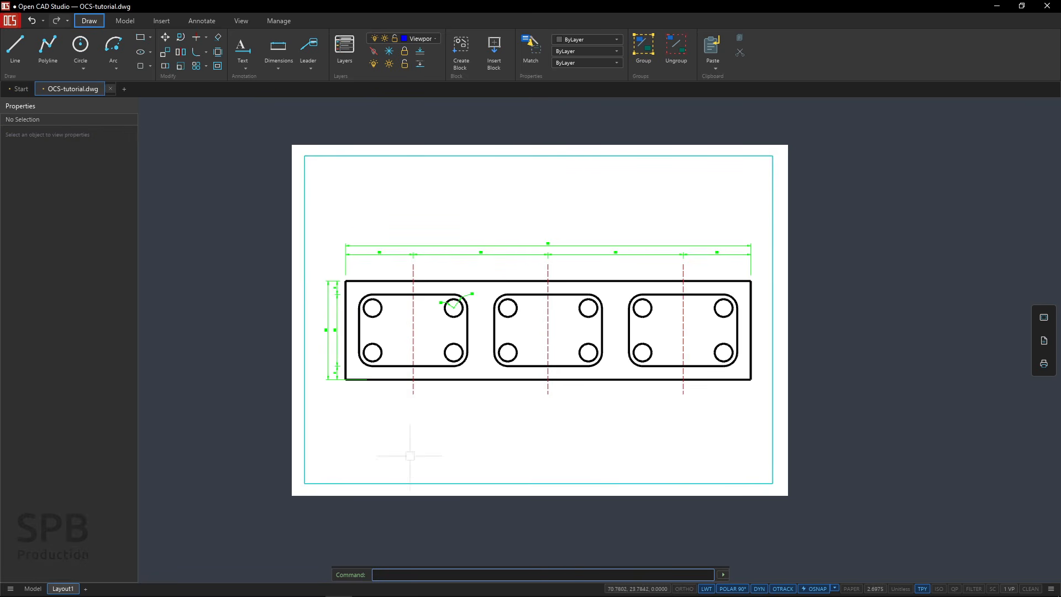
Select the viewport on Layout1 and check its viewport scale.
left_click(404, 482)
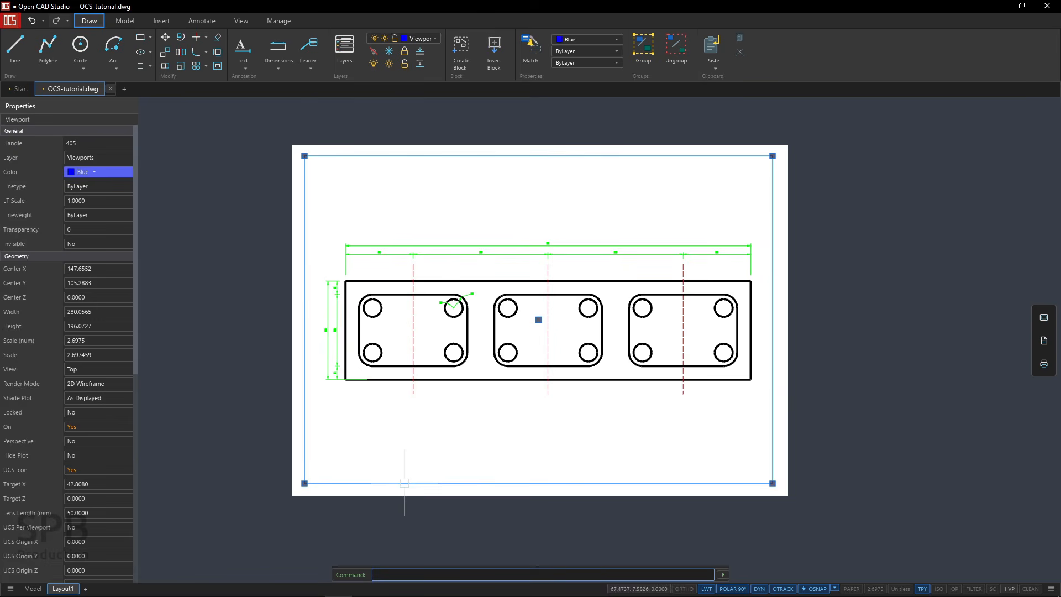
key("Escape")
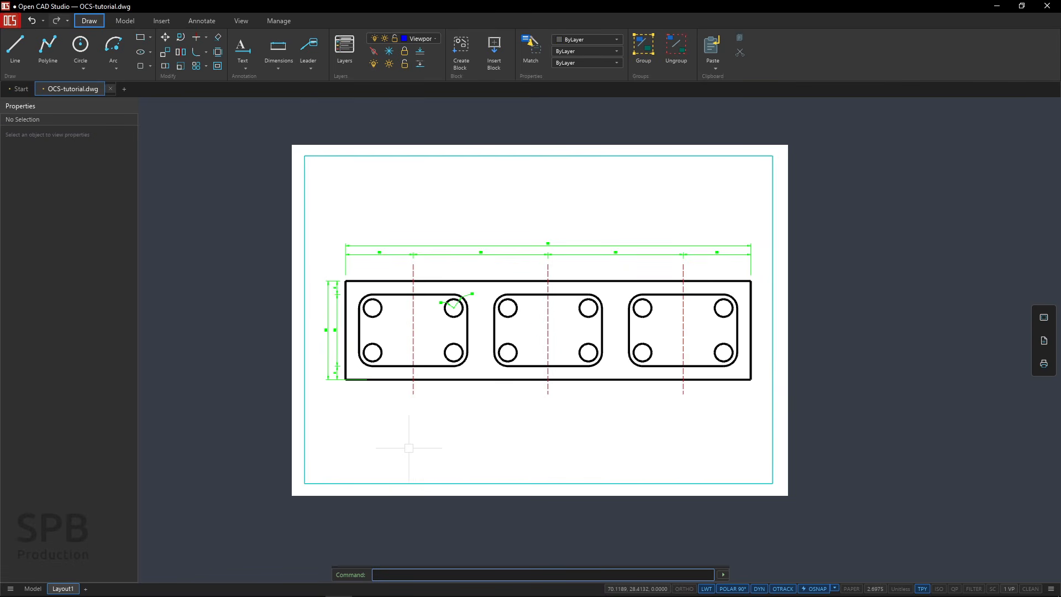
left_click(558, 482)
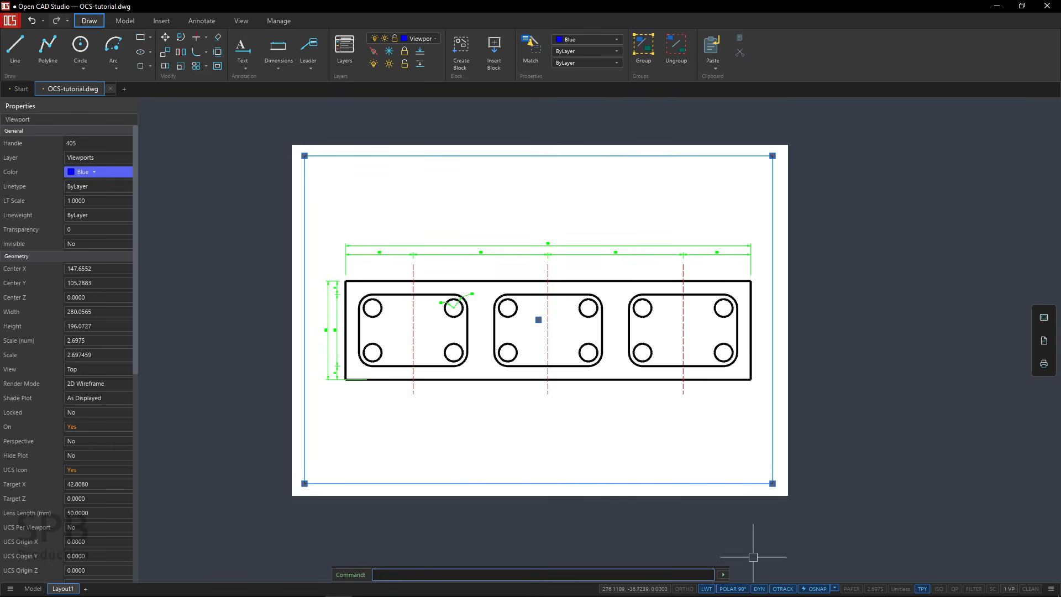
left_click(875, 590)
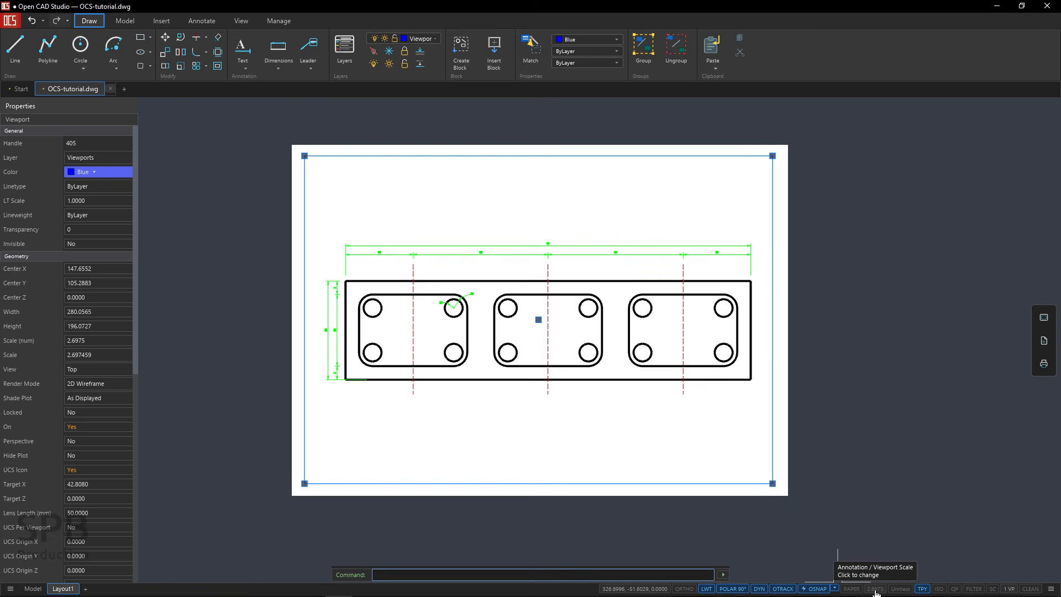
left_click(875, 590)
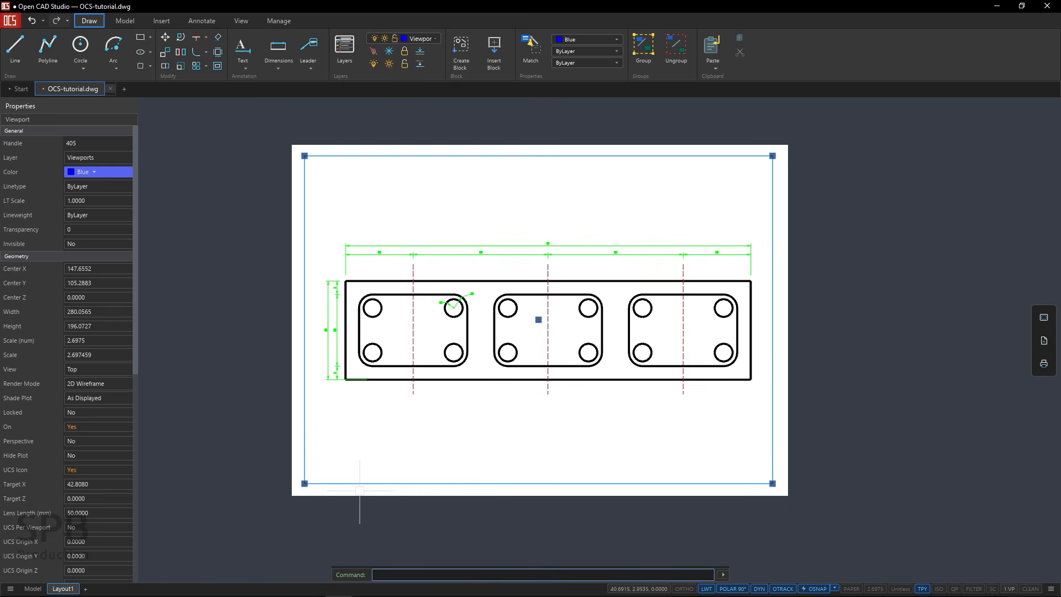
Activate model space inside the Layout1 viewport, fit the dimensioned plate near the viewport's centre, and return to paper space.
double_click(439, 427)
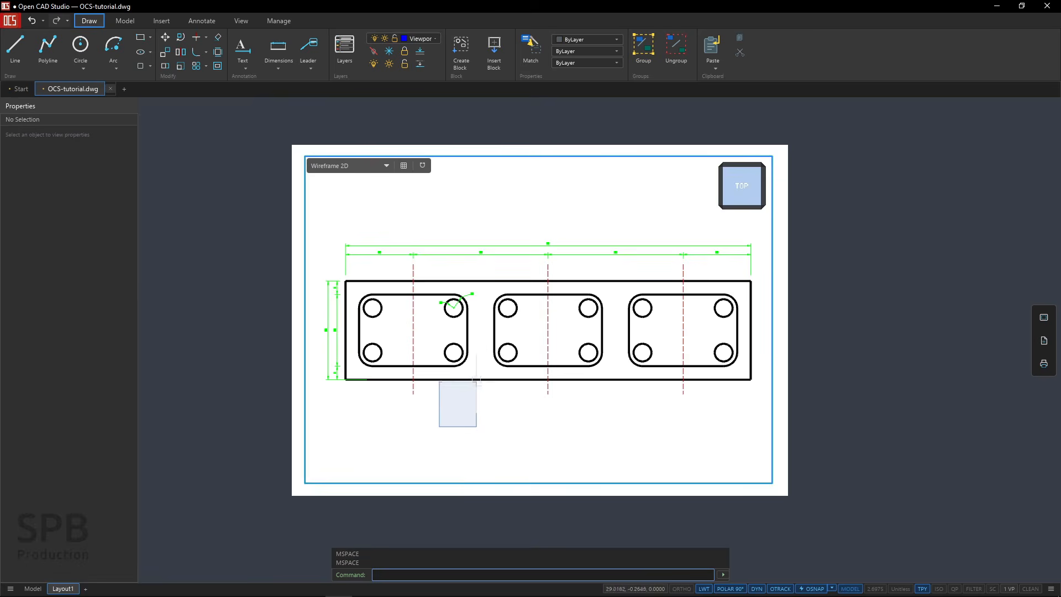
scroll(485, 397, "down", 4)
scroll(485, 397, "up", 6)
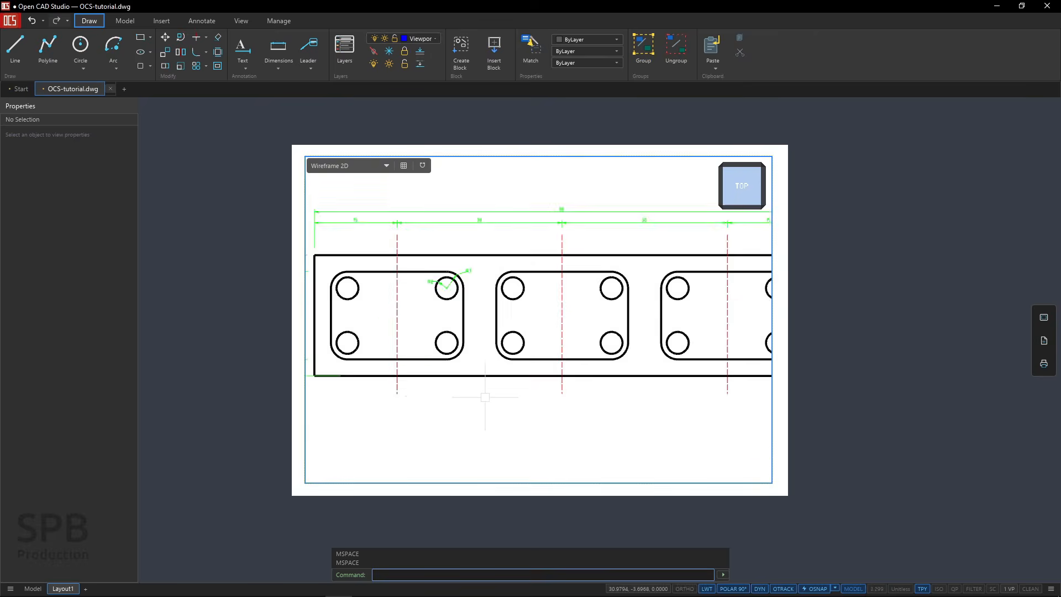
scroll(485, 397, "down", 1)
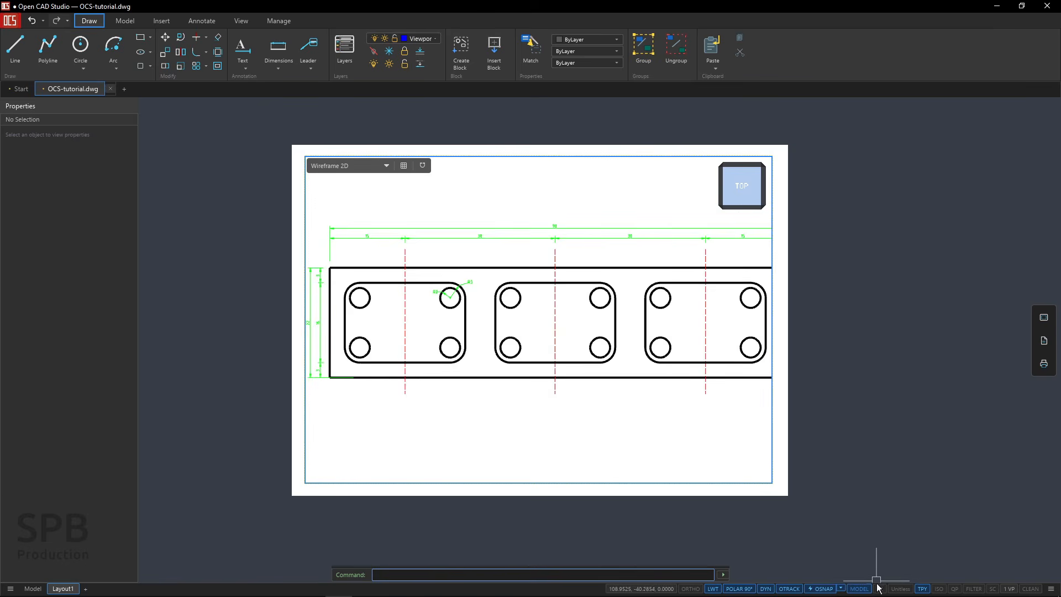
scroll(522, 408, "down", 1)
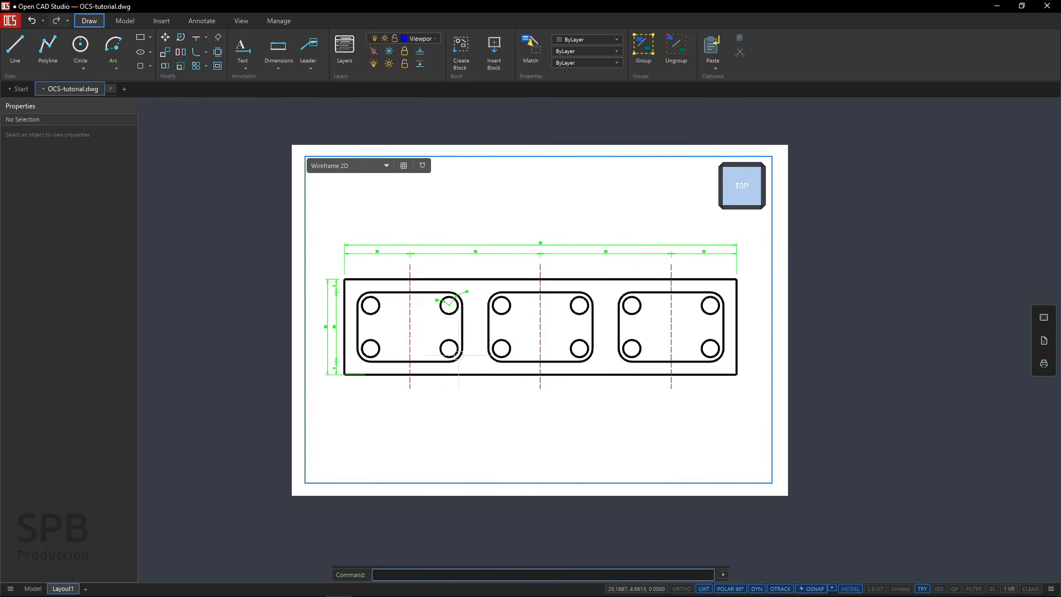
scroll(442, 348, "down", 2)
middle_click_drag(440, 346, 445, 341)
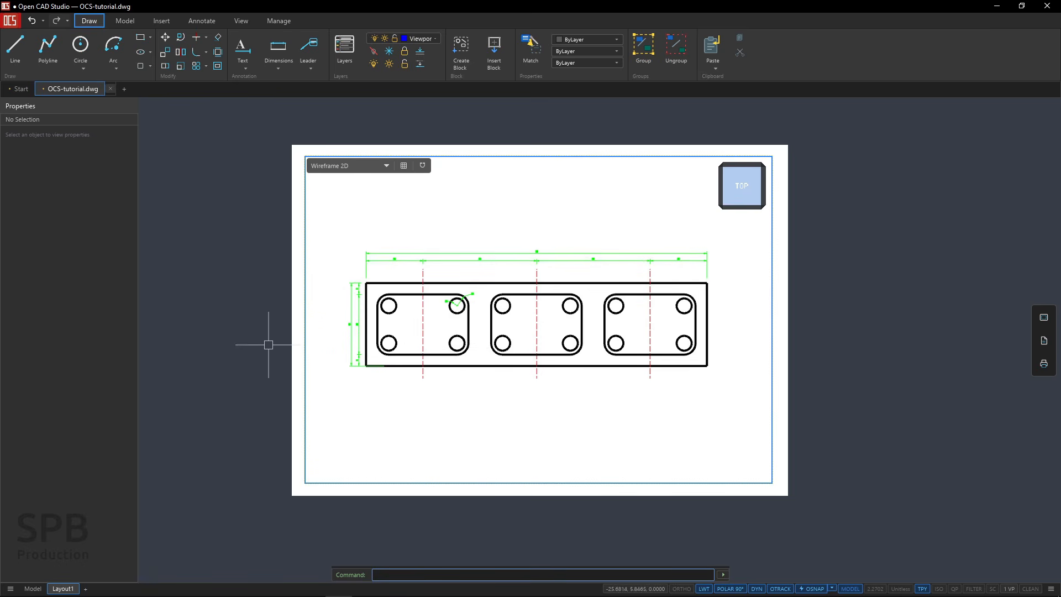
double_click(250, 339)
left_click(250, 340)
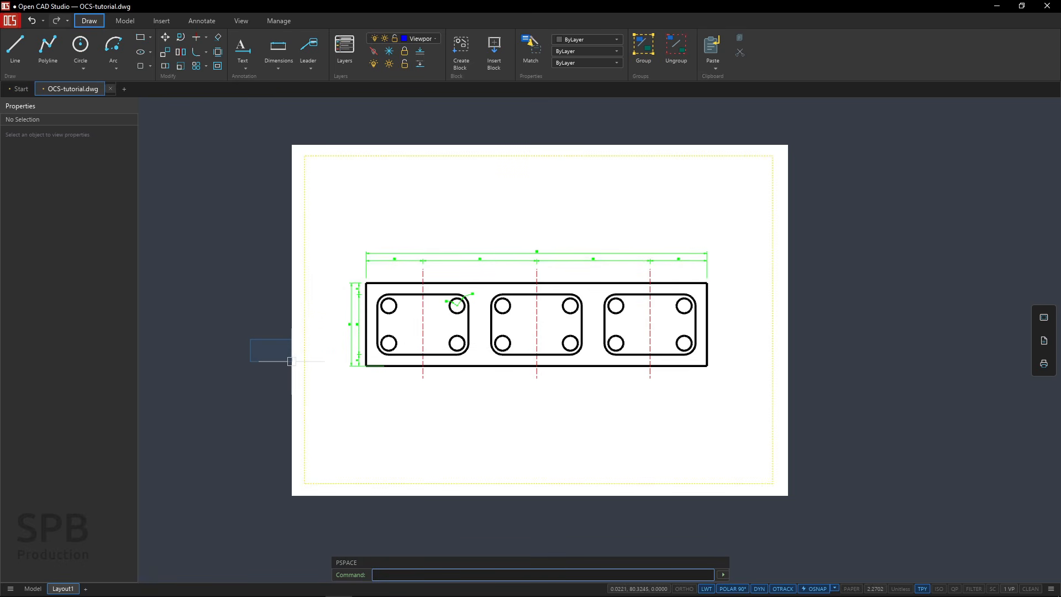
Set the Layout1 viewport's scale to 2:1.
left_click(304, 327)
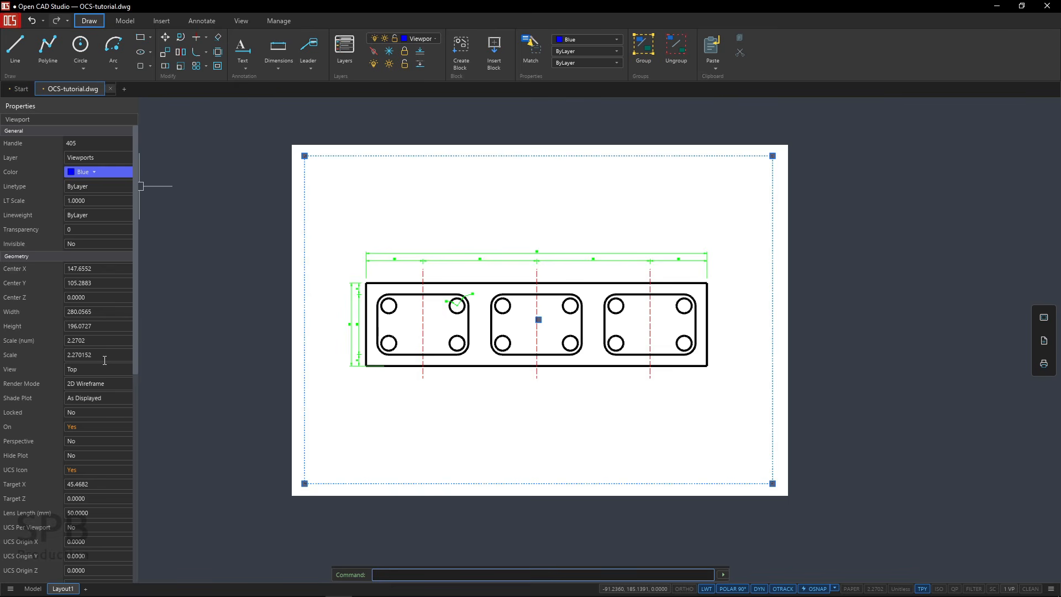
left_click(70, 358)
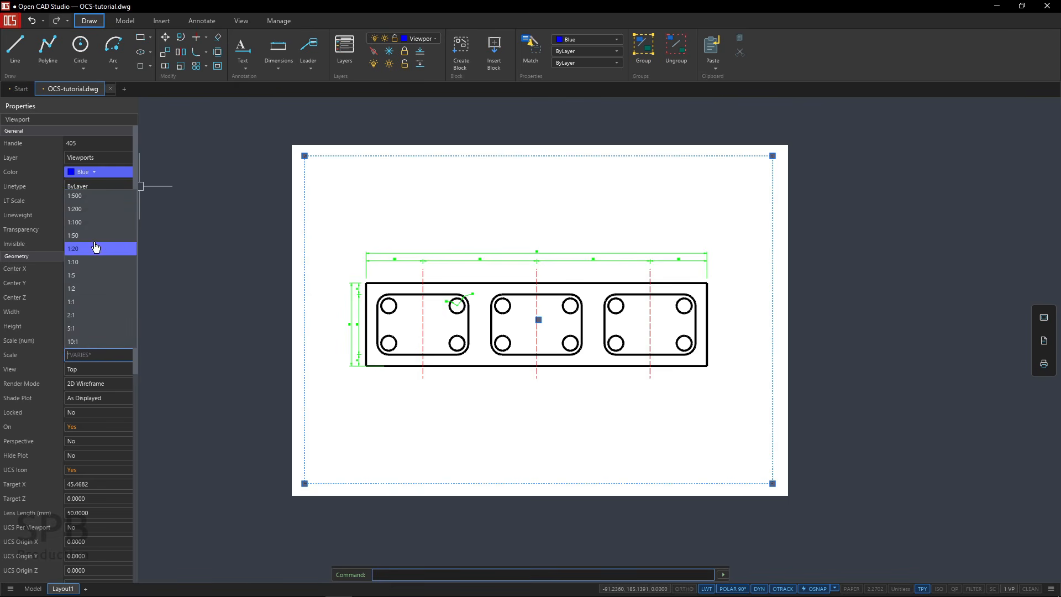
left_click(93, 316)
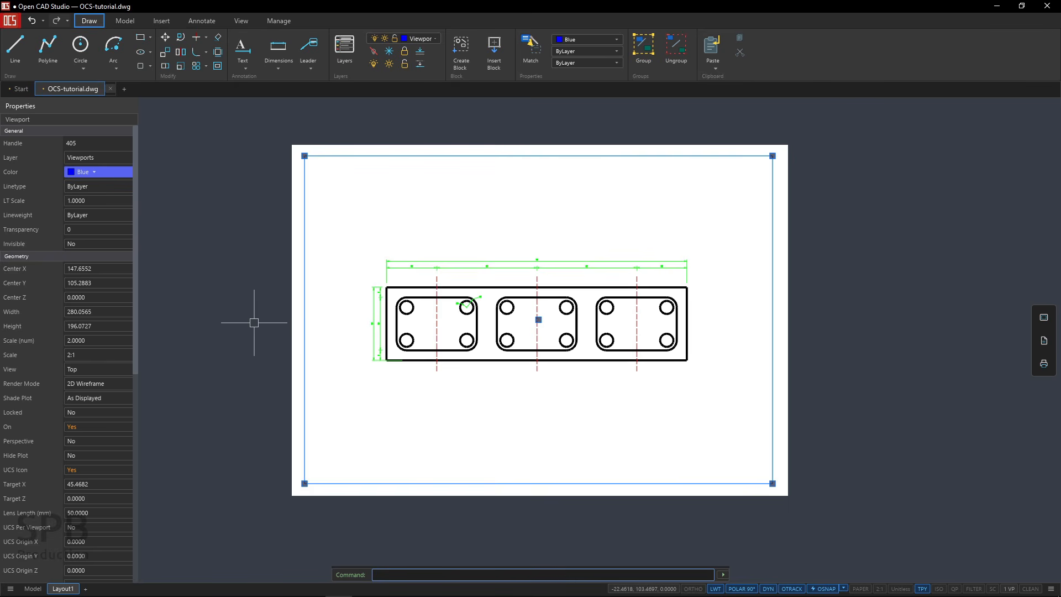
key("Escape")
Export Layout1 as a PDF named OCS-tutorial.pdf in the Documents folder.
scroll(509, 378, "up", 1)
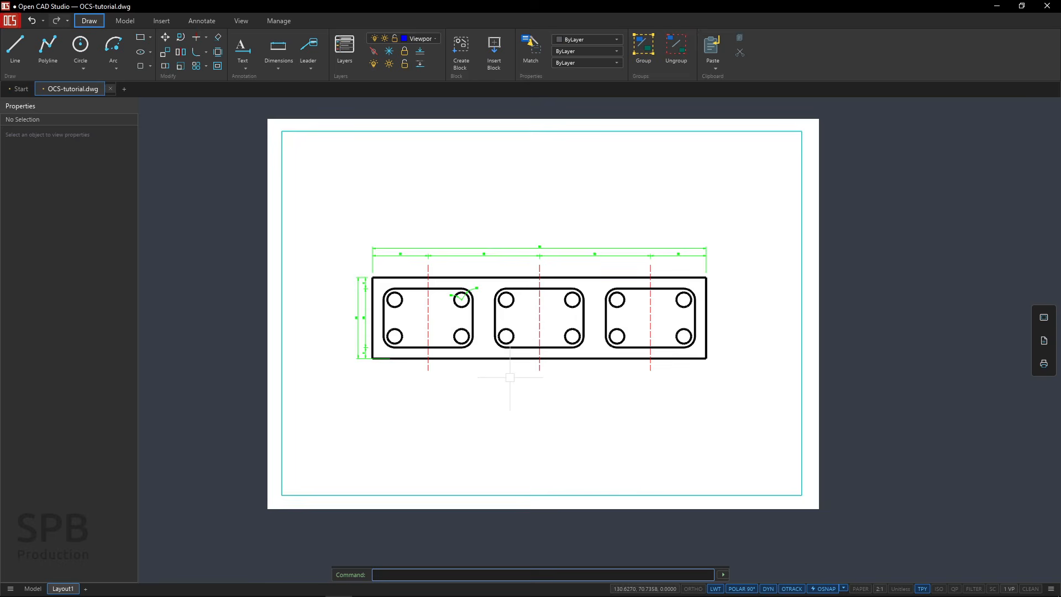
mouse_move(521, 381)
middle_mouse_down()
mouse_move(520, 411)
mouse_move(532, 415)
middle_mouse_up()
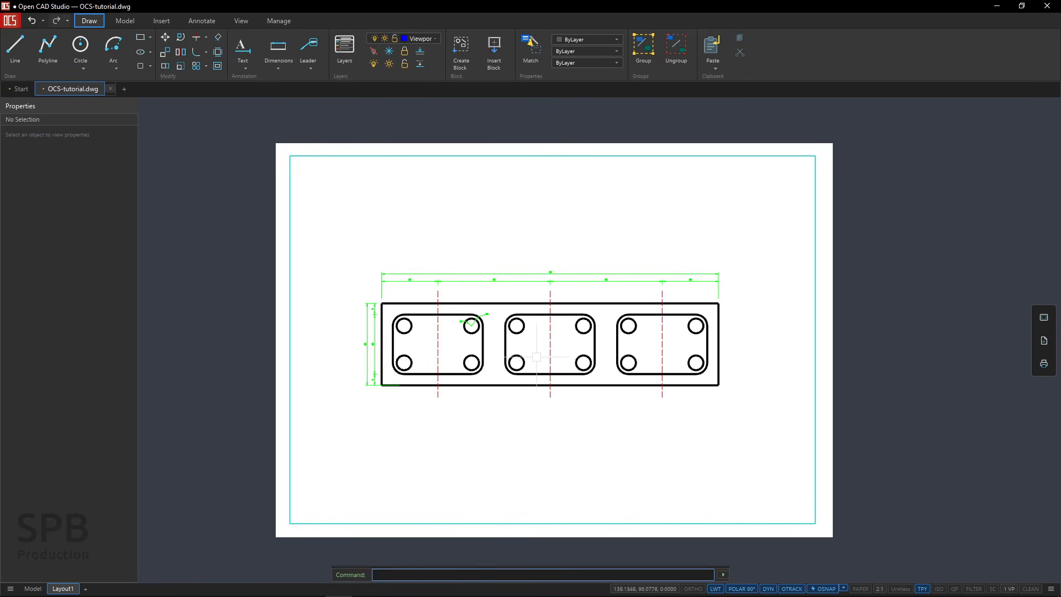
left_click(1043, 364)
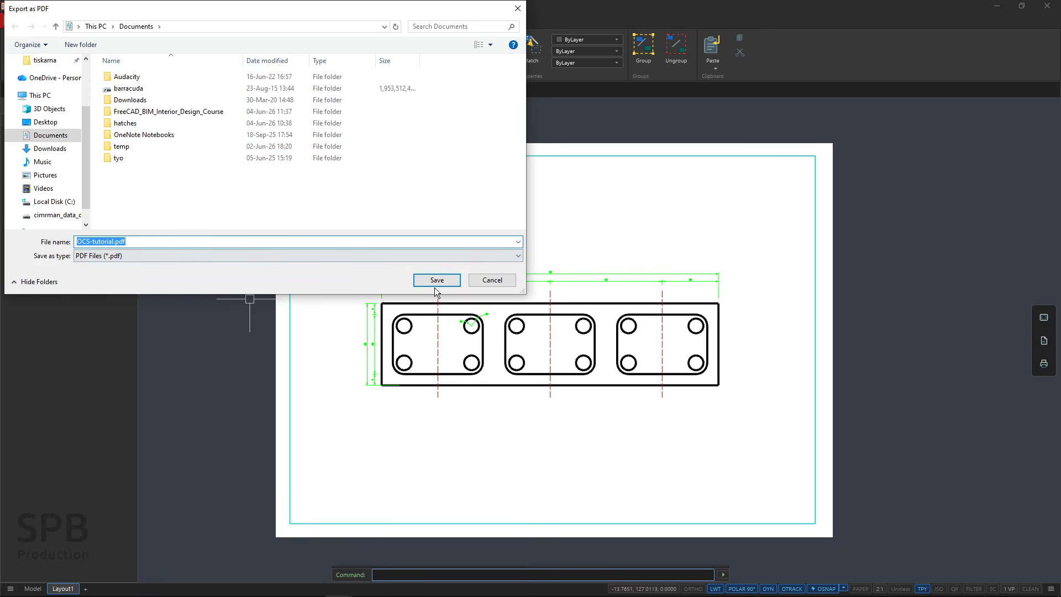
key("Return")
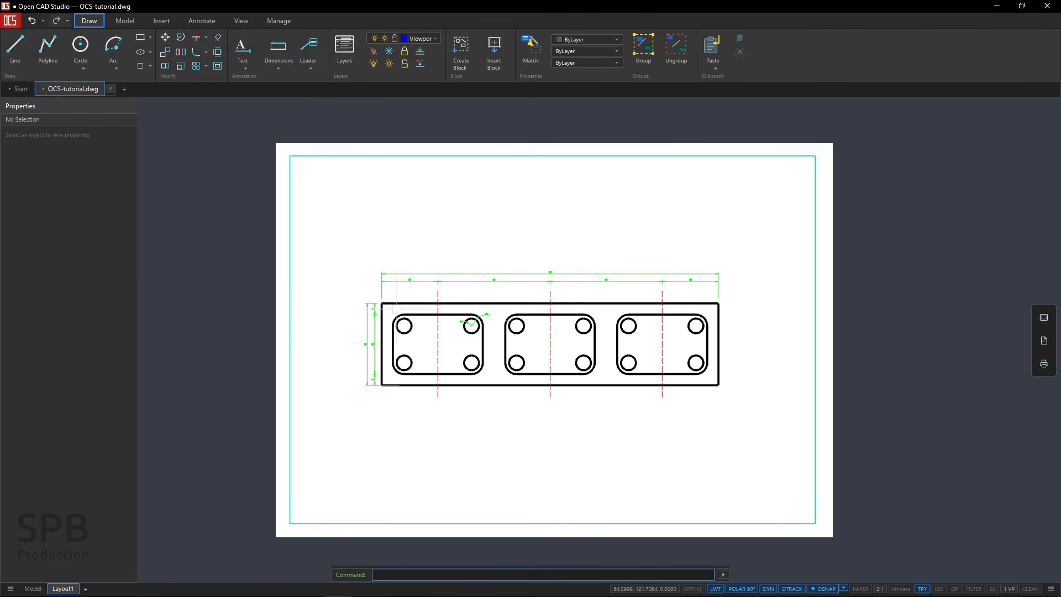
Open OCS-tutorial.pdf from the Documents folder and examine the plate's outlines, centrelines and dimensions.
key("alt+Tab")
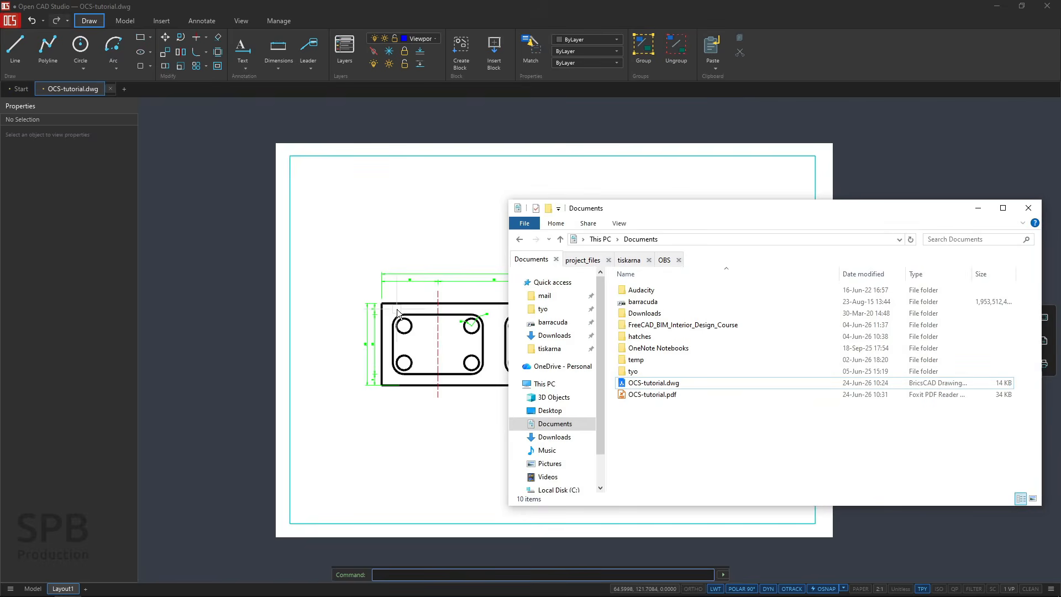
left_click(637, 397)
double_click(643, 395)
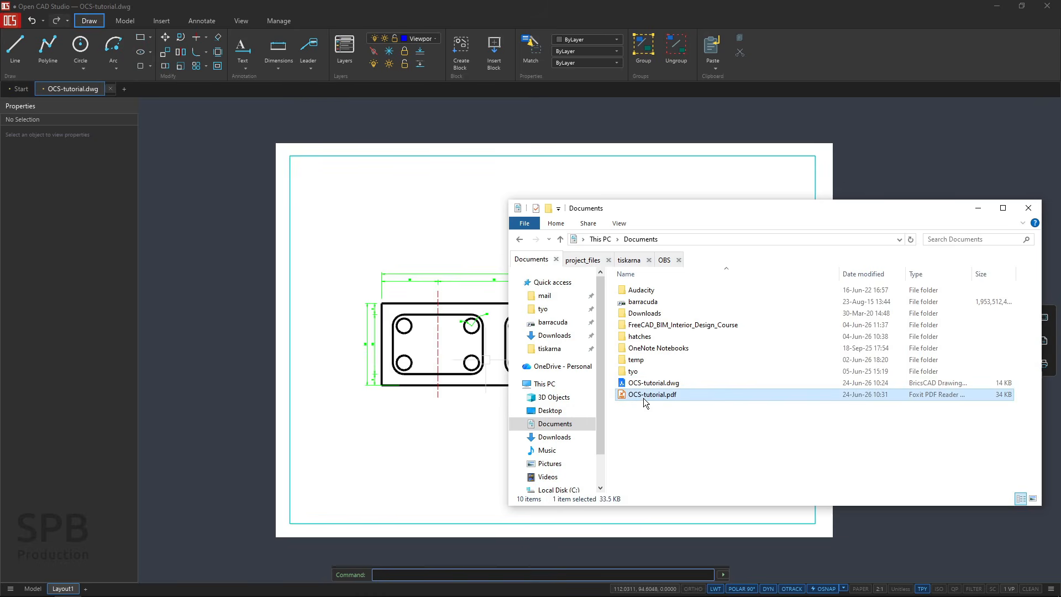
scroll(501, 380, "down", 1, "ctrl")
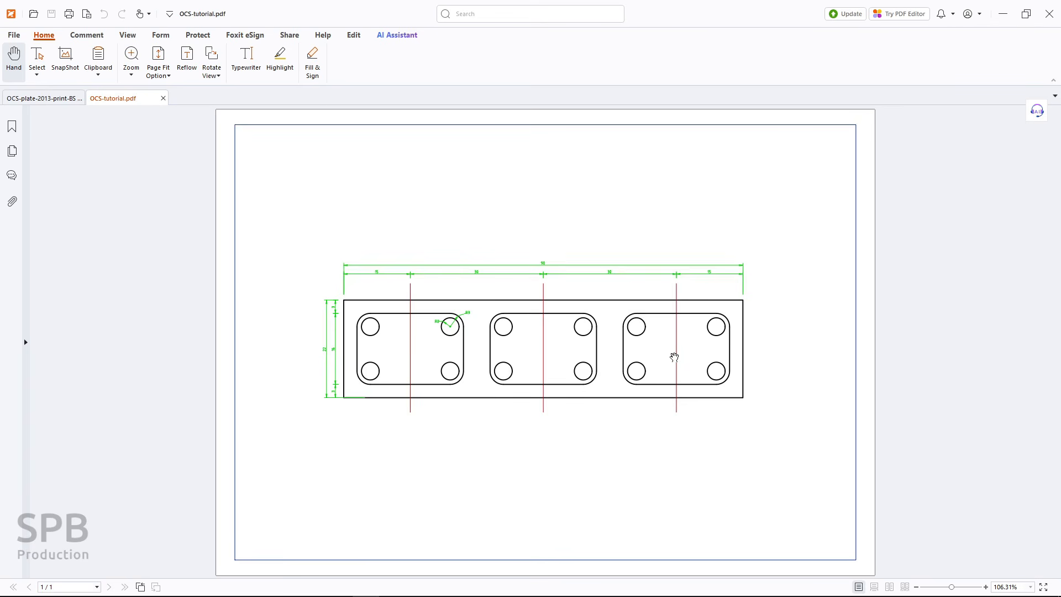
scroll(675, 357, "up", 2, "ctrl")
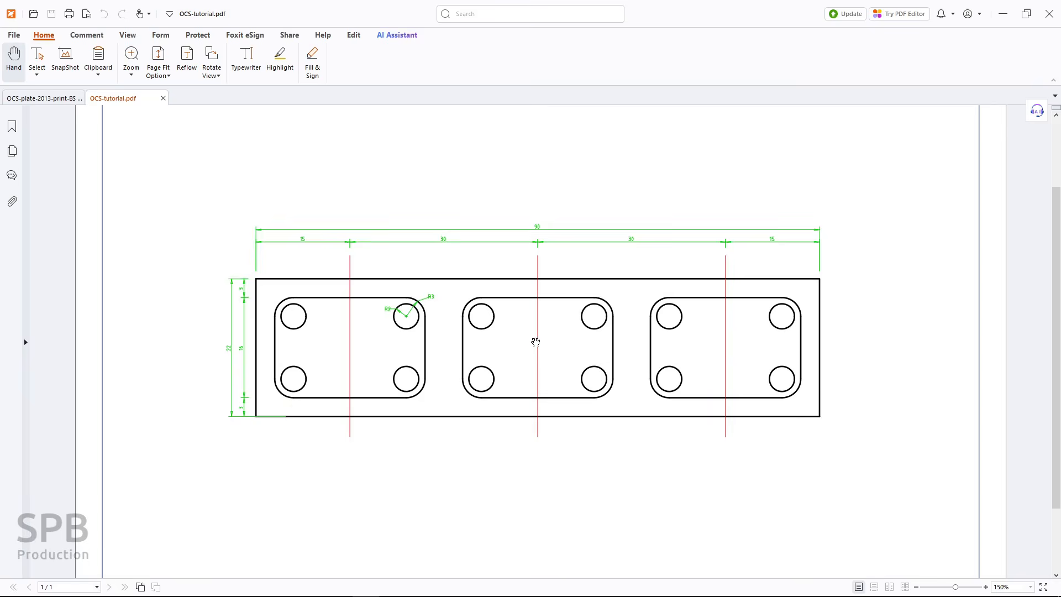
scroll(535, 342, "up", 2, "ctrl")
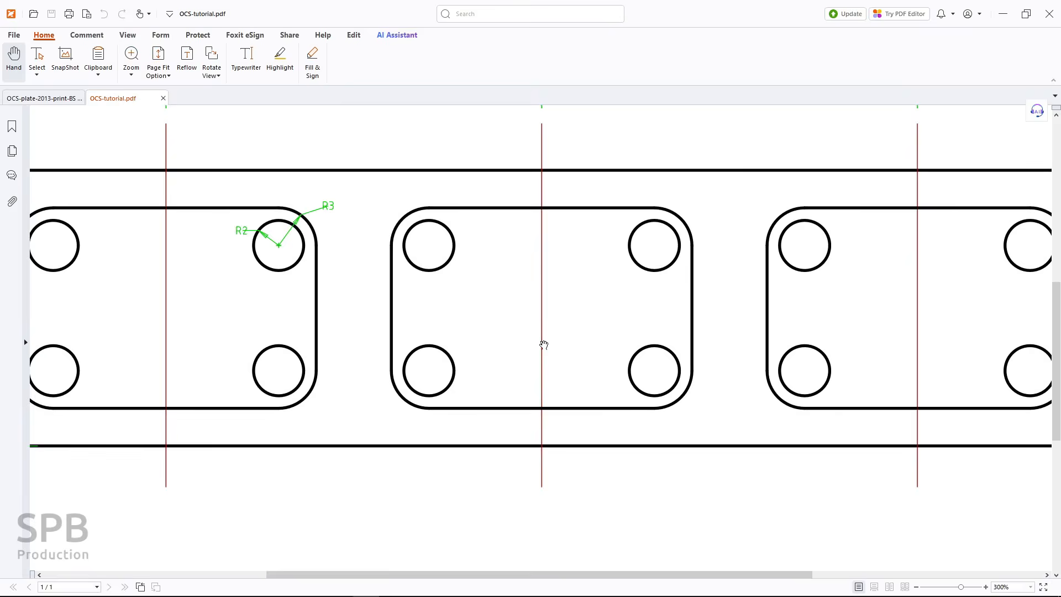
scroll(543, 345, "down", 1, "ctrl")
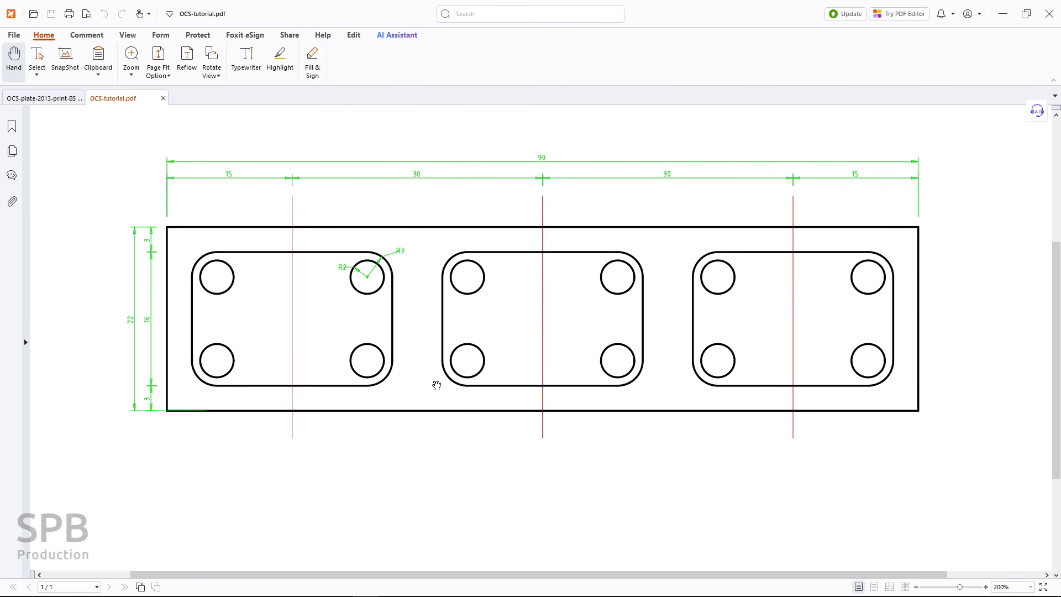
Switch back to Open CAD Studio and compare the plate in model space with its Layout1 sheet.
key("alt+Tab")
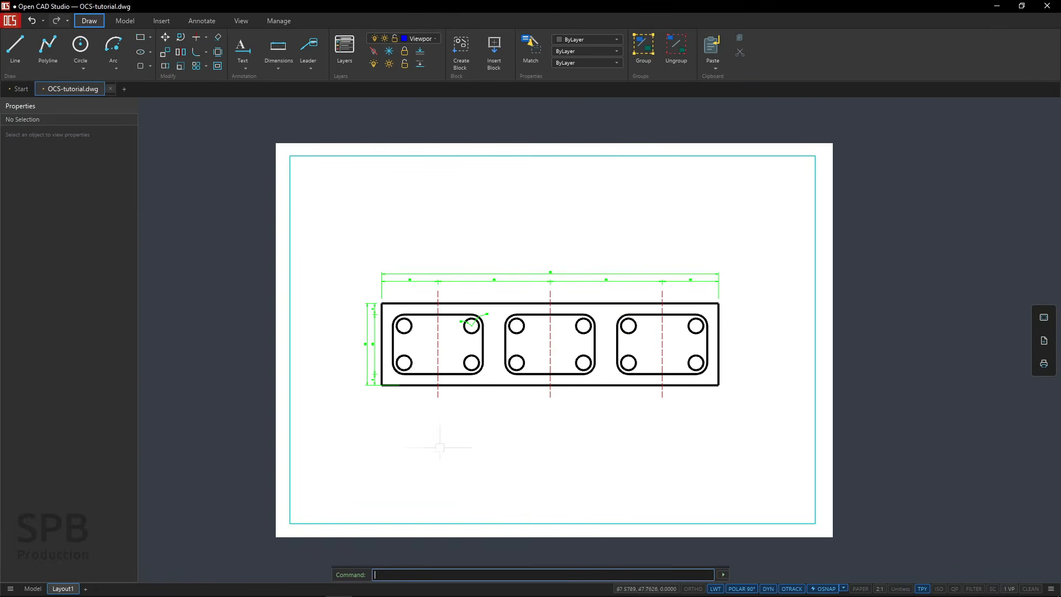
left_click(33, 588)
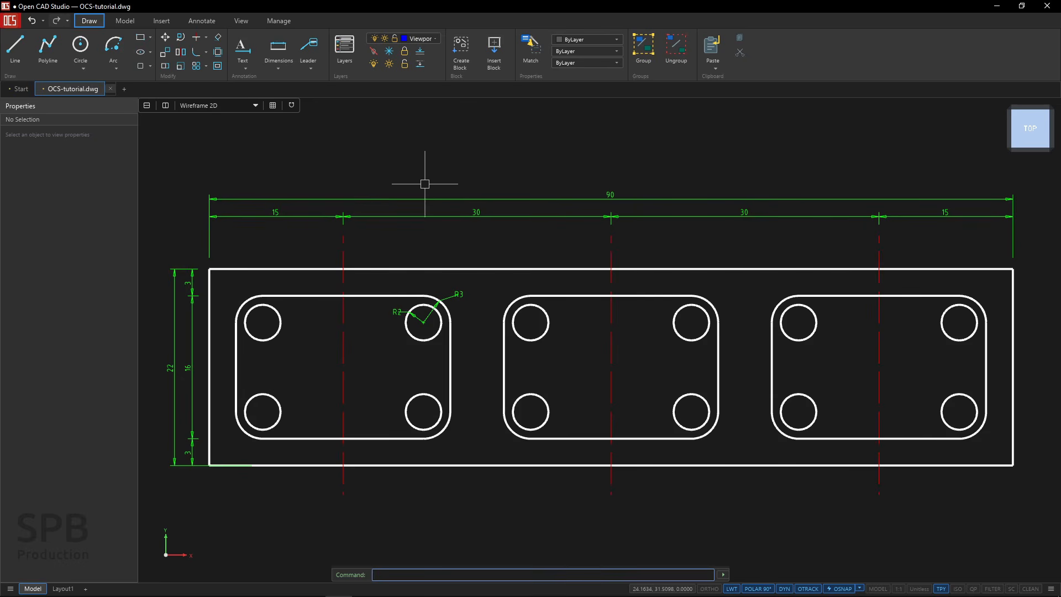
left_click(20, 27)
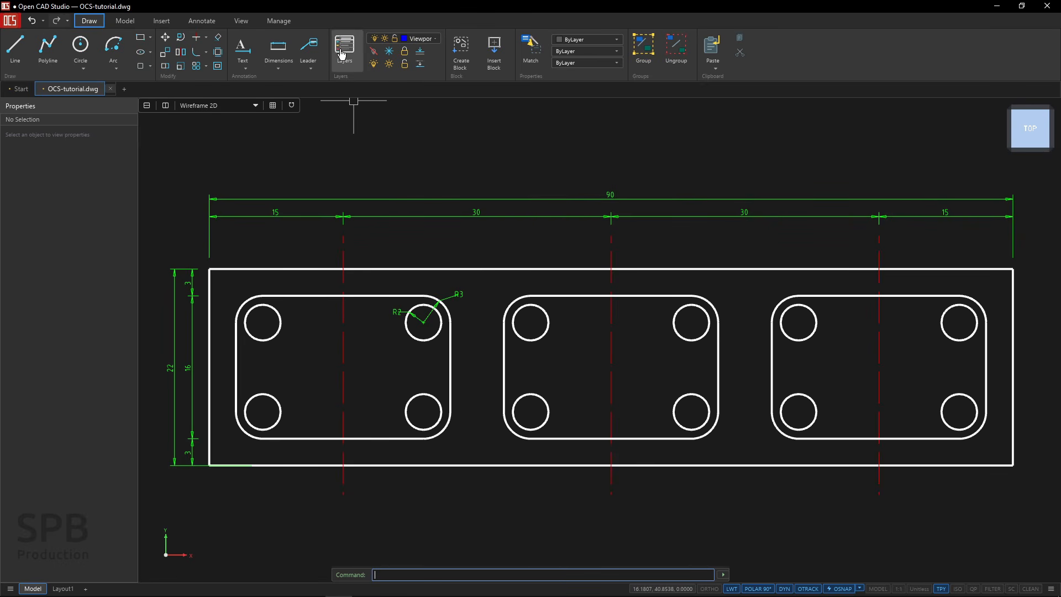
left_click(59, 588)
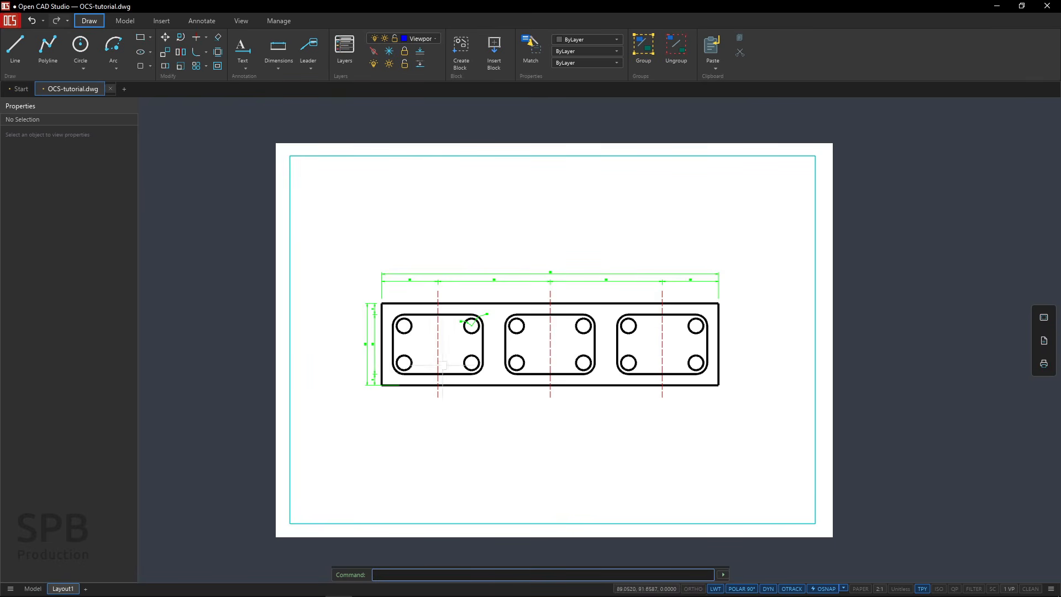
left_click(33, 588)
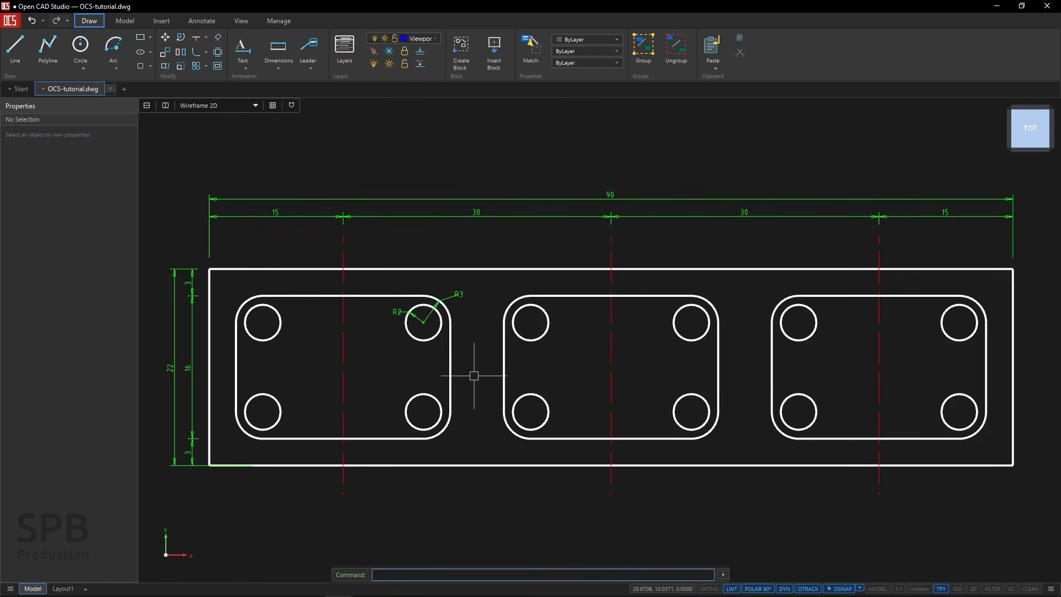
Switch to the web browser and examine the Open CAD Studio page, including its title and v0.4.1 download section.
key("alt+Tab")
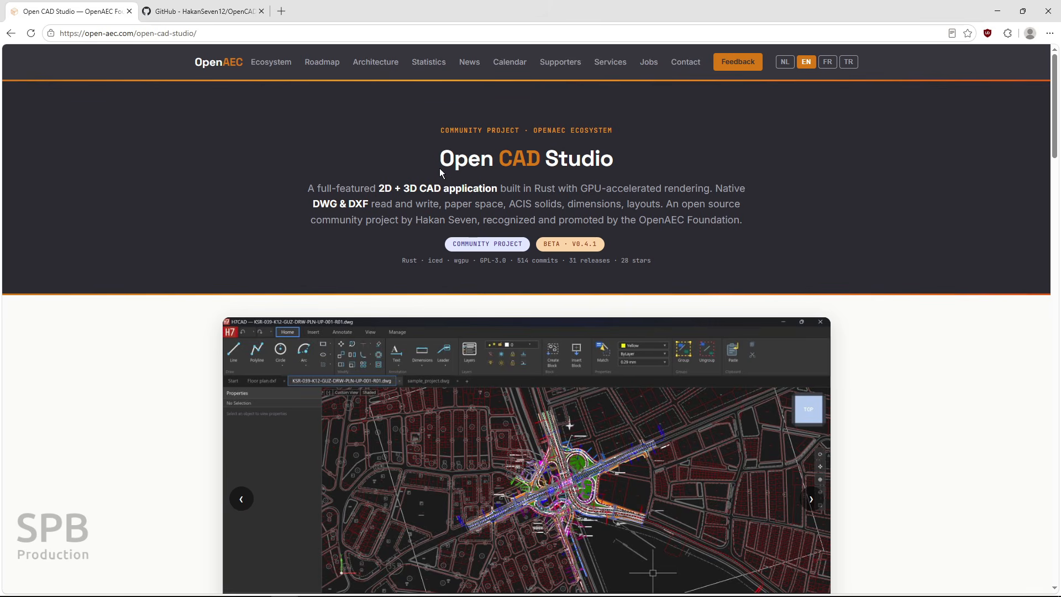
left_click(440, 158)
left_click_drag(480, 260, 506, 260)
left_click(469, 270)
left_click_drag(439, 159, 613, 161)
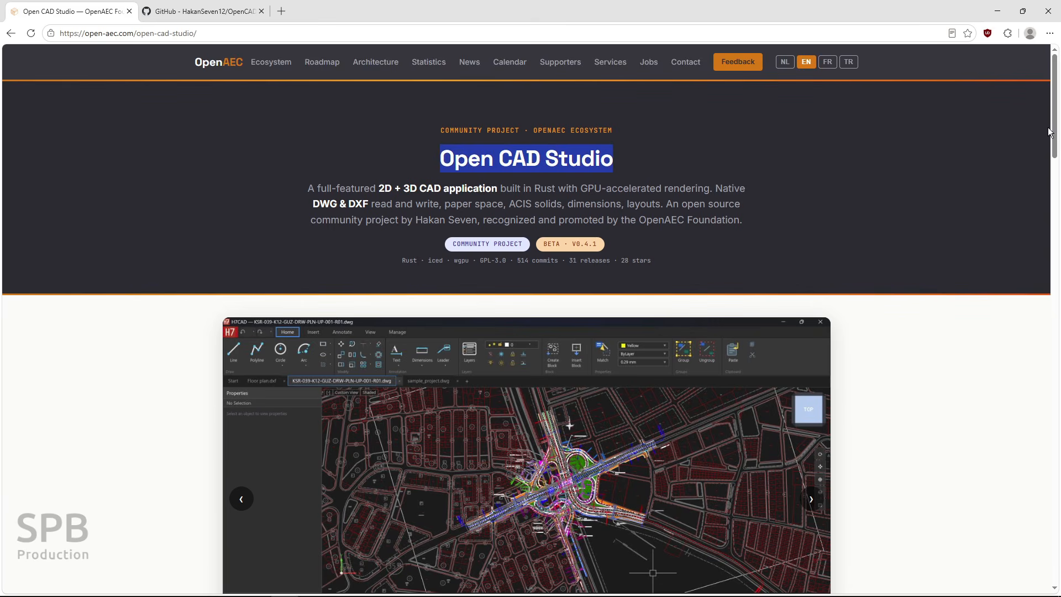
left_click_drag(1049, 133, 1058, 558)
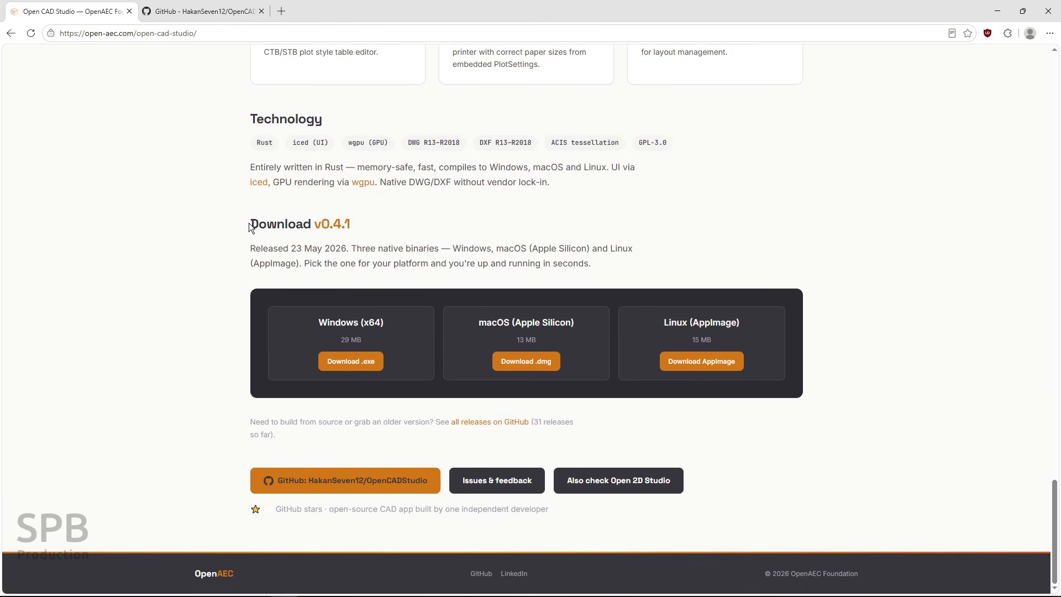
left_click_drag(249, 223, 354, 229)
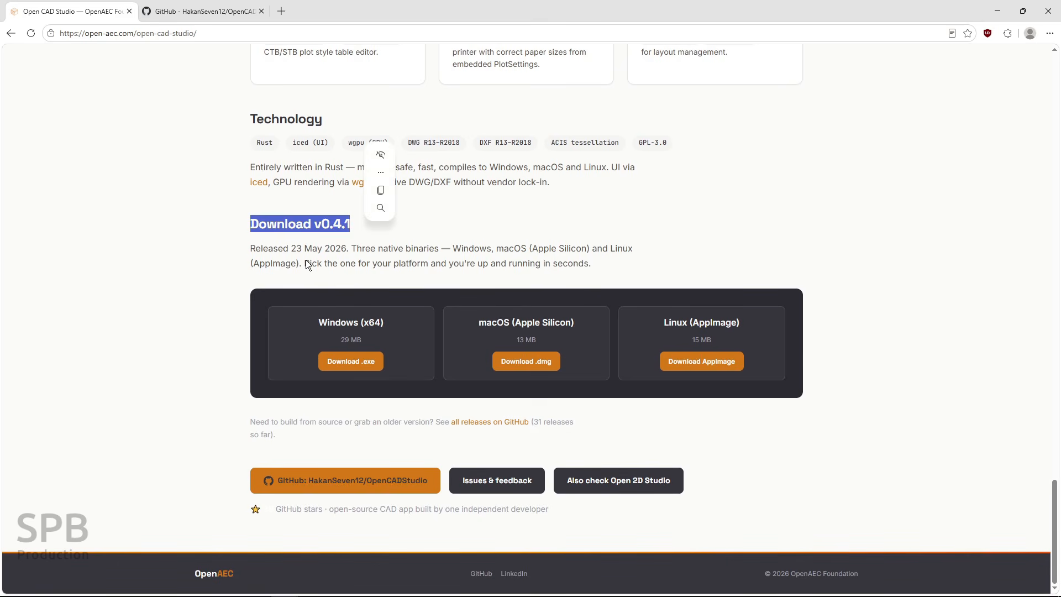
left_click(304, 225)
left_click(304, 224)
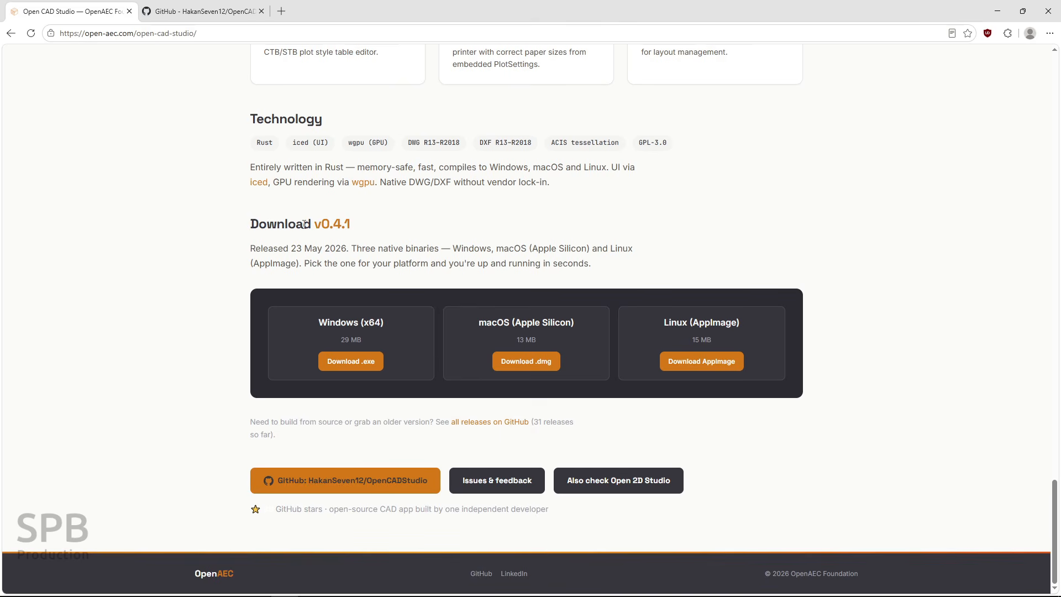
Open the OpenCADStudio releases page on GitHub and find the OpenCADStudio-v0.6.5-windows-x86_64-installer.msi file among the v0.6.5 assets.
left_click(201, 15)
mouse_move(224, 65)
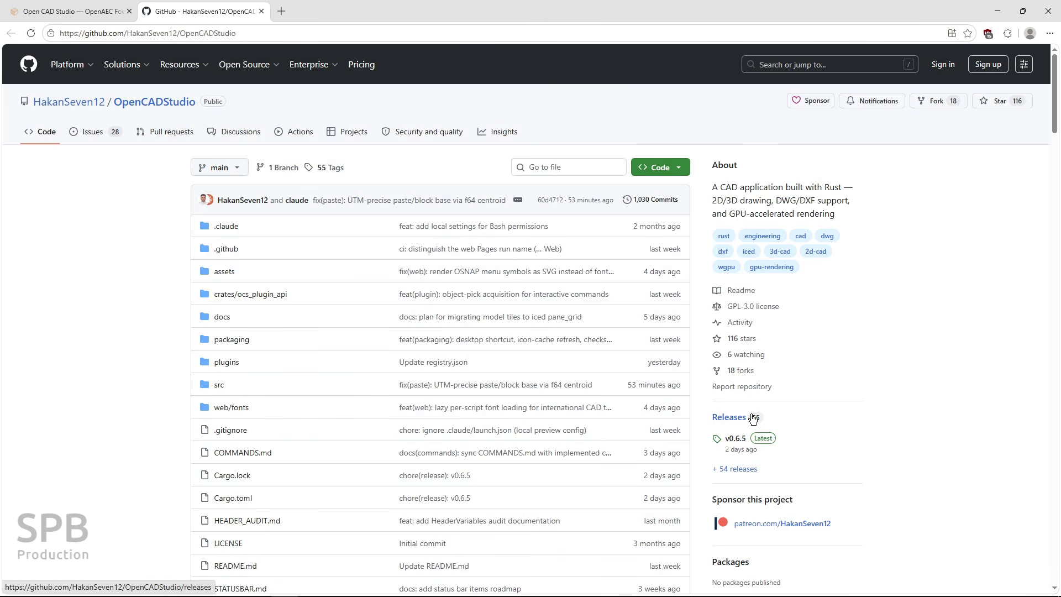
left_click(731, 422)
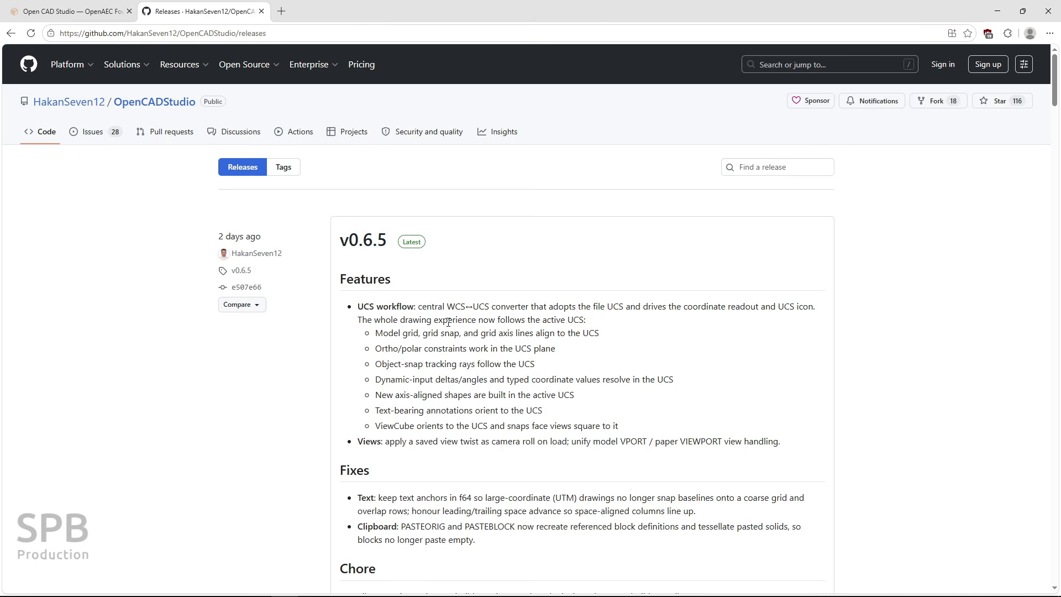
scroll(447, 321, "down", 7)
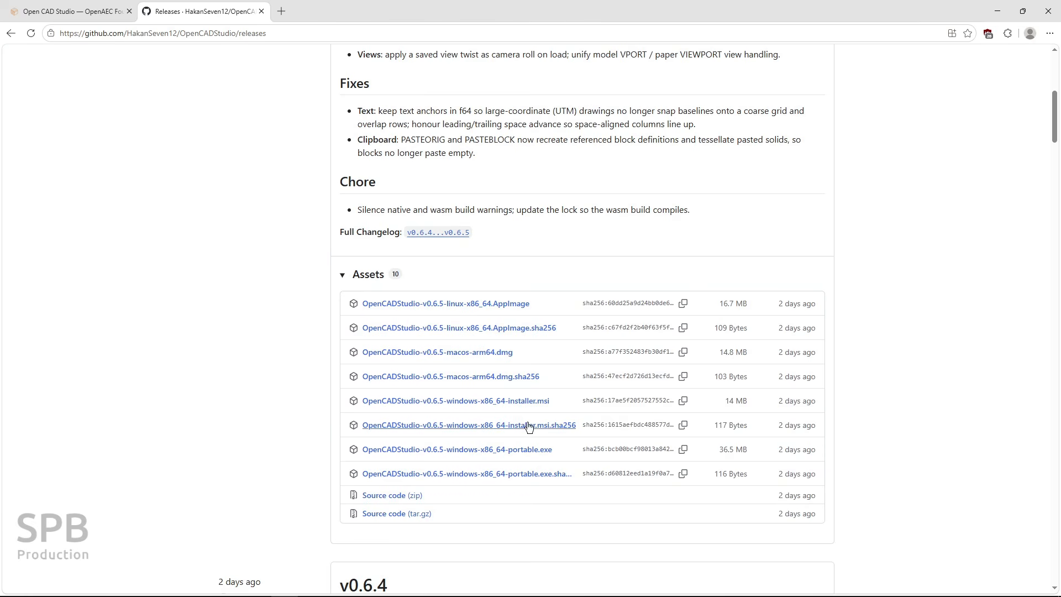
left_click(512, 402)
Switch to Open CAD Studio and open the developer's Patreon donation page from its Start page, examining the membership option.
key("alt+Tab")
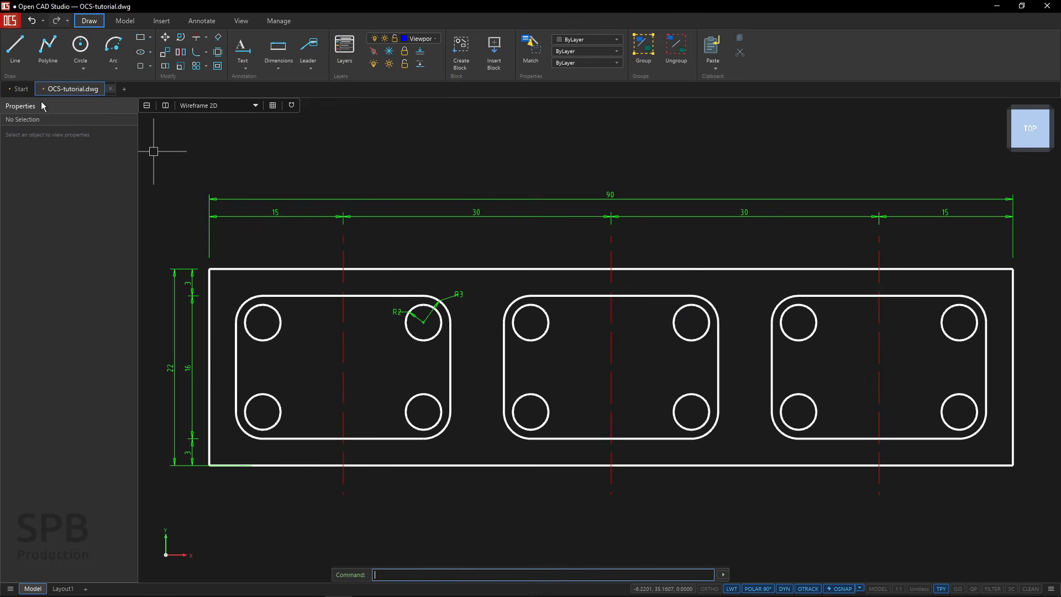
left_click(26, 95)
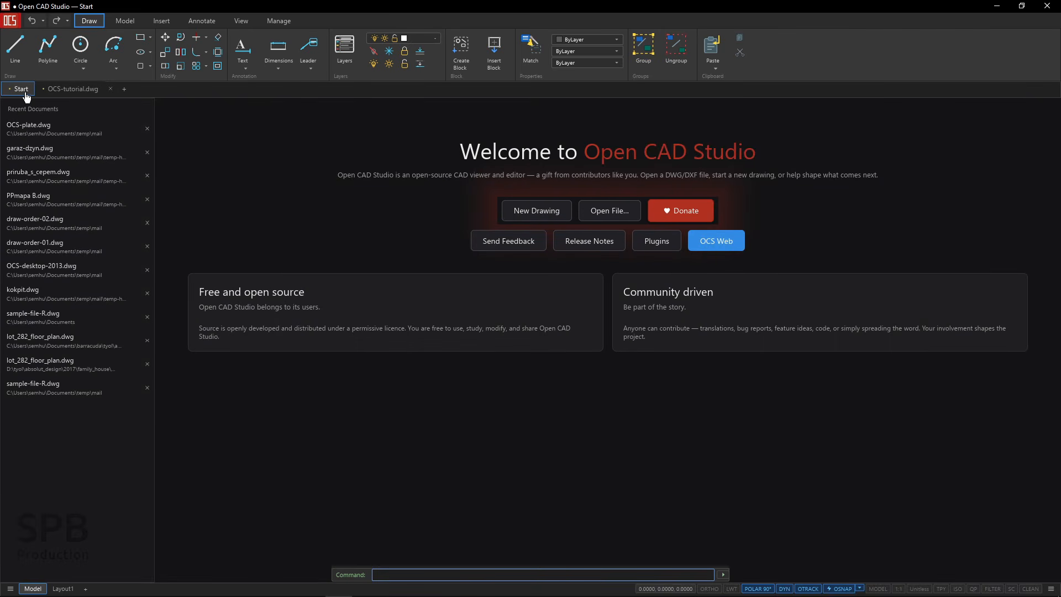
left_click(682, 216)
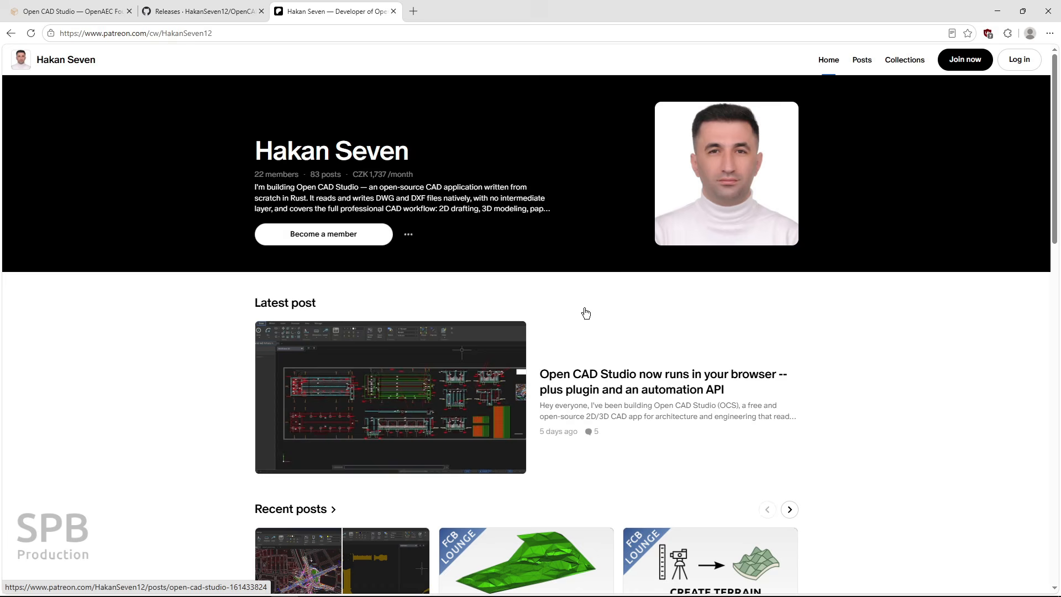
left_click(341, 243)
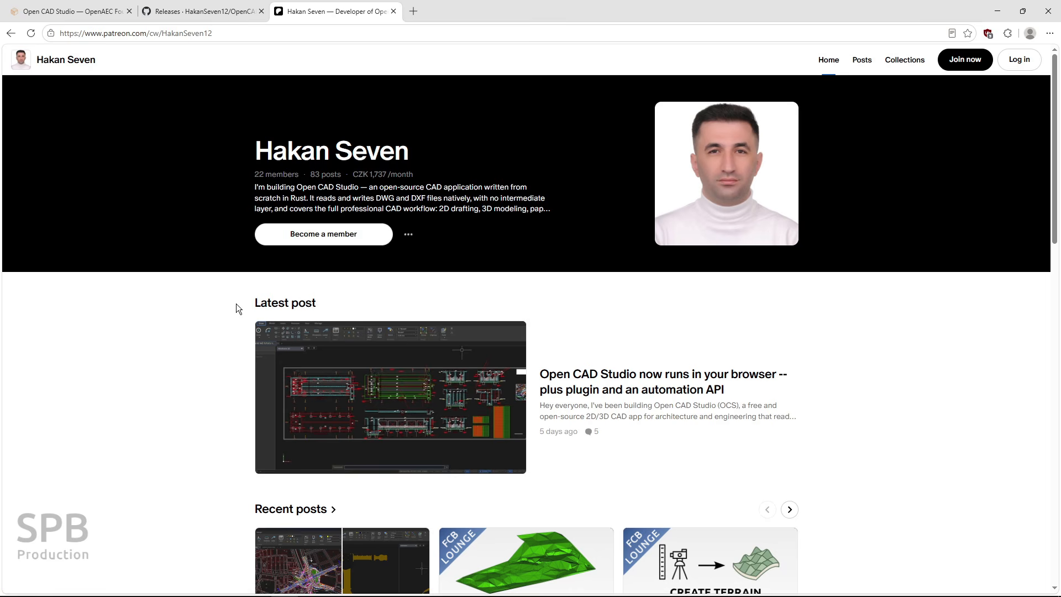
Review the Open CAD Studio web page and the GitHub repository's open issues, ending back in Open CAD Studio.
left_click(103, 12)
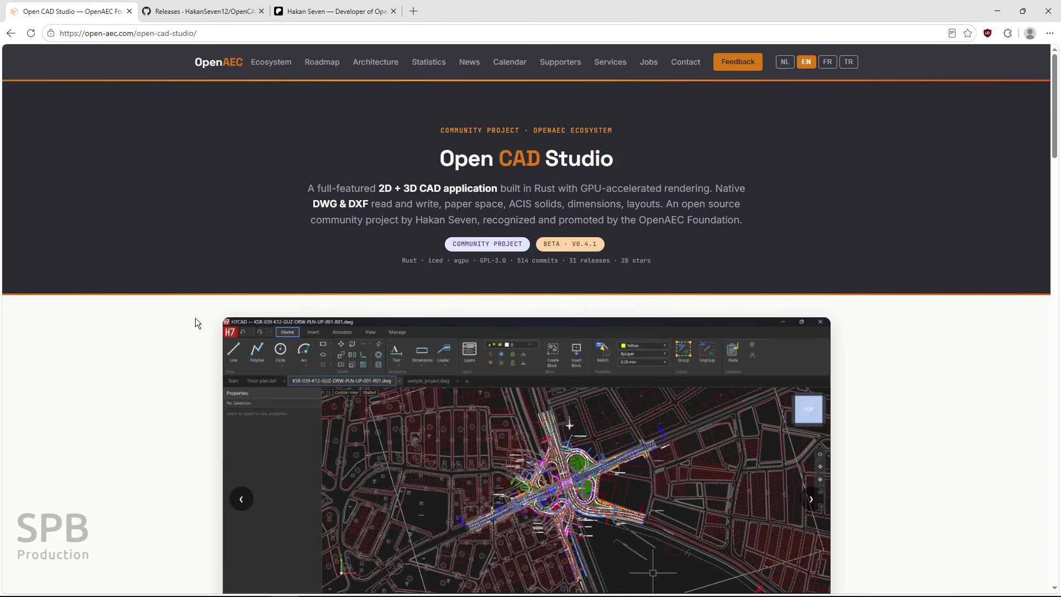
scroll(335, 385, "down", 3)
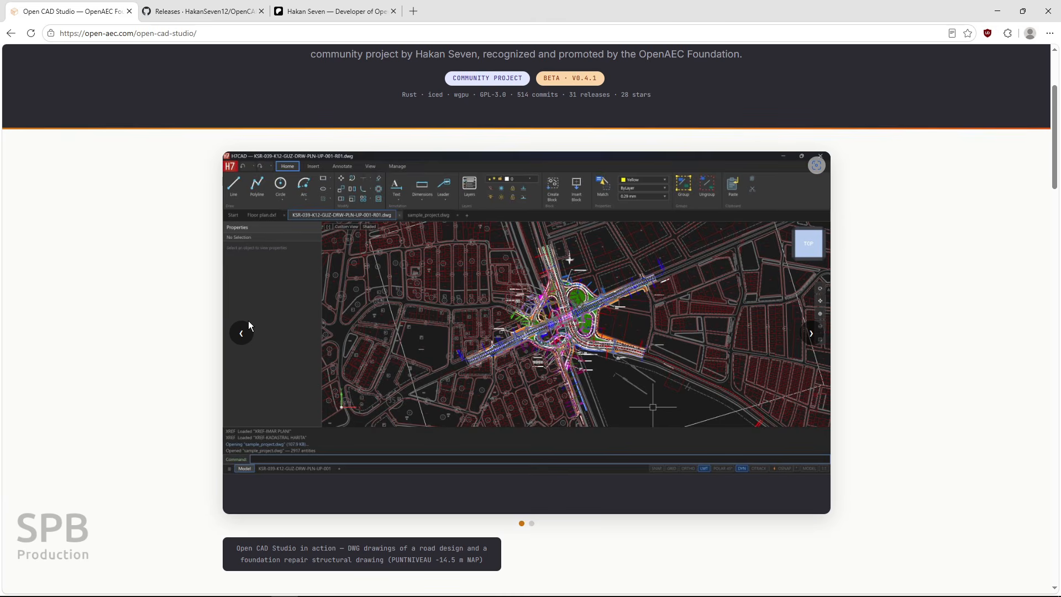
left_click(197, 16)
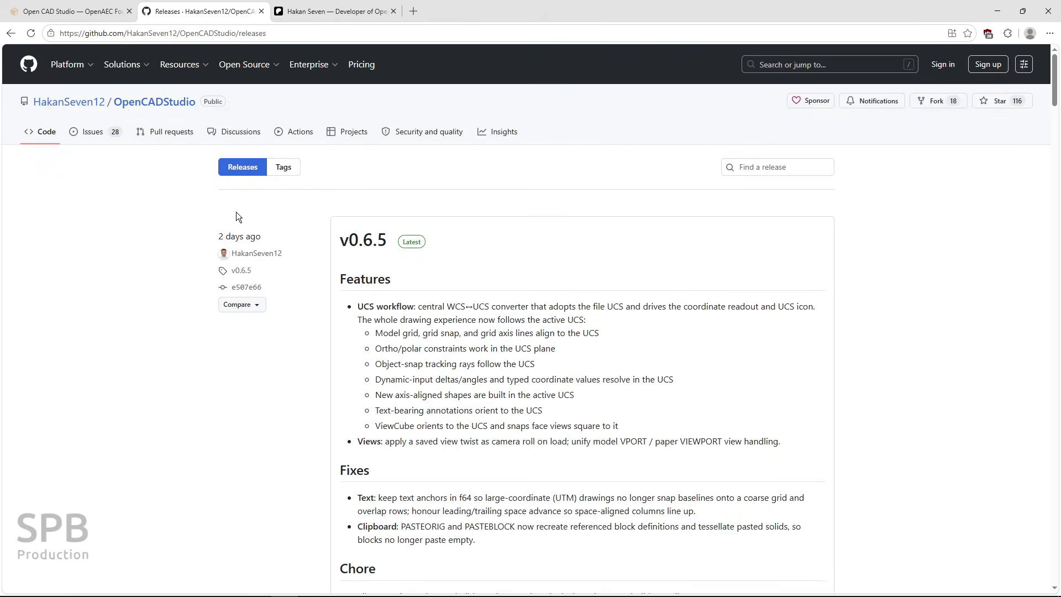
left_click(101, 135)
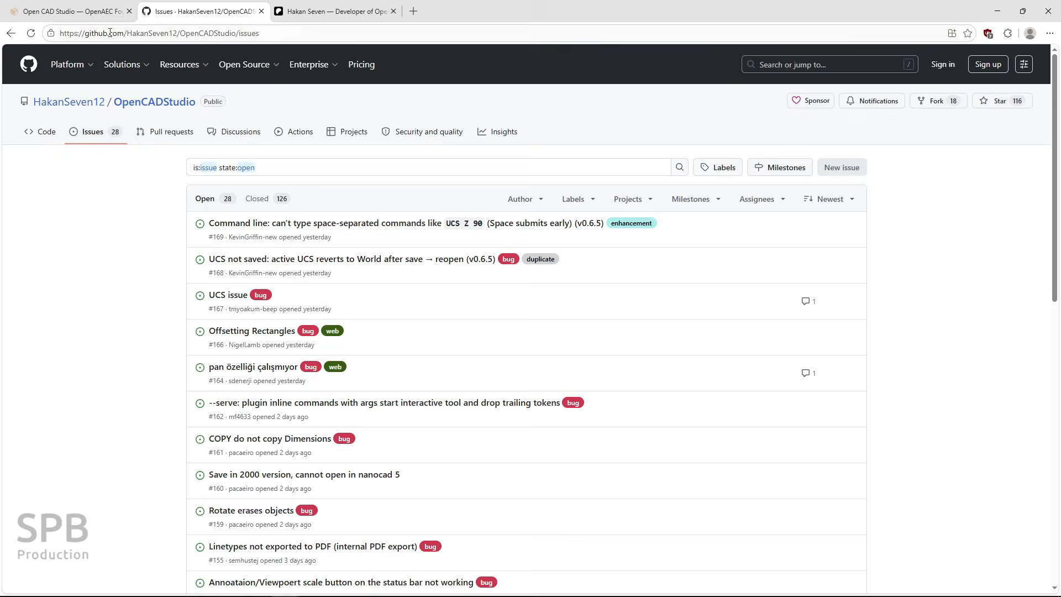
left_click(95, 16)
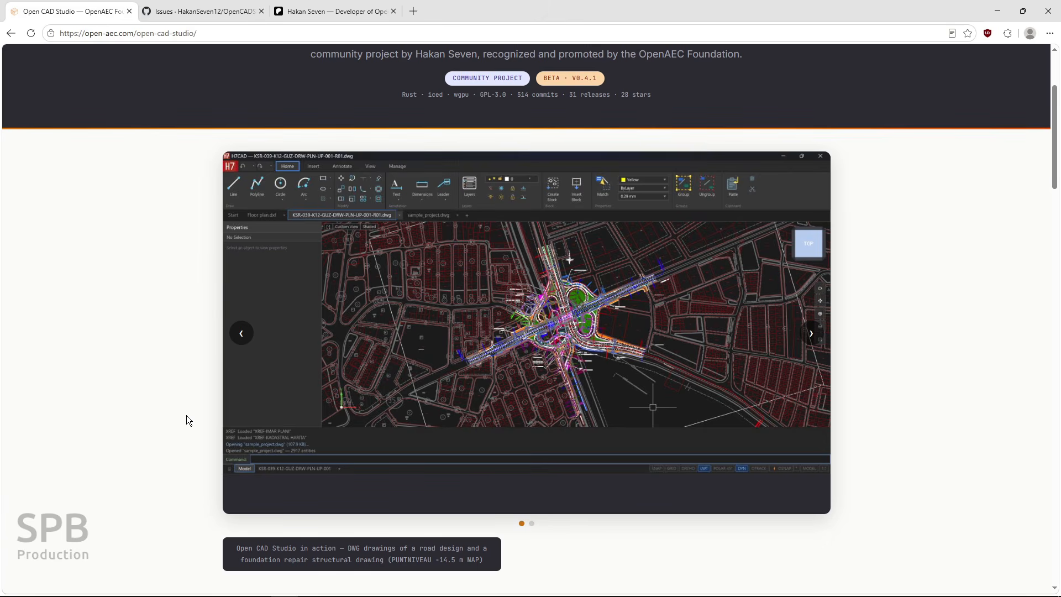
key("alt+Tab")
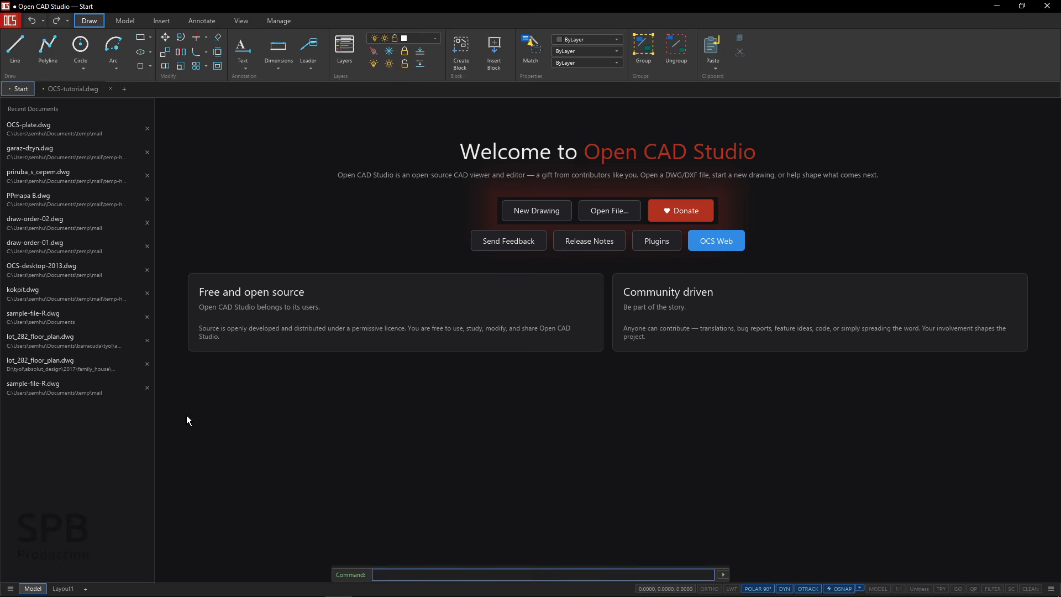